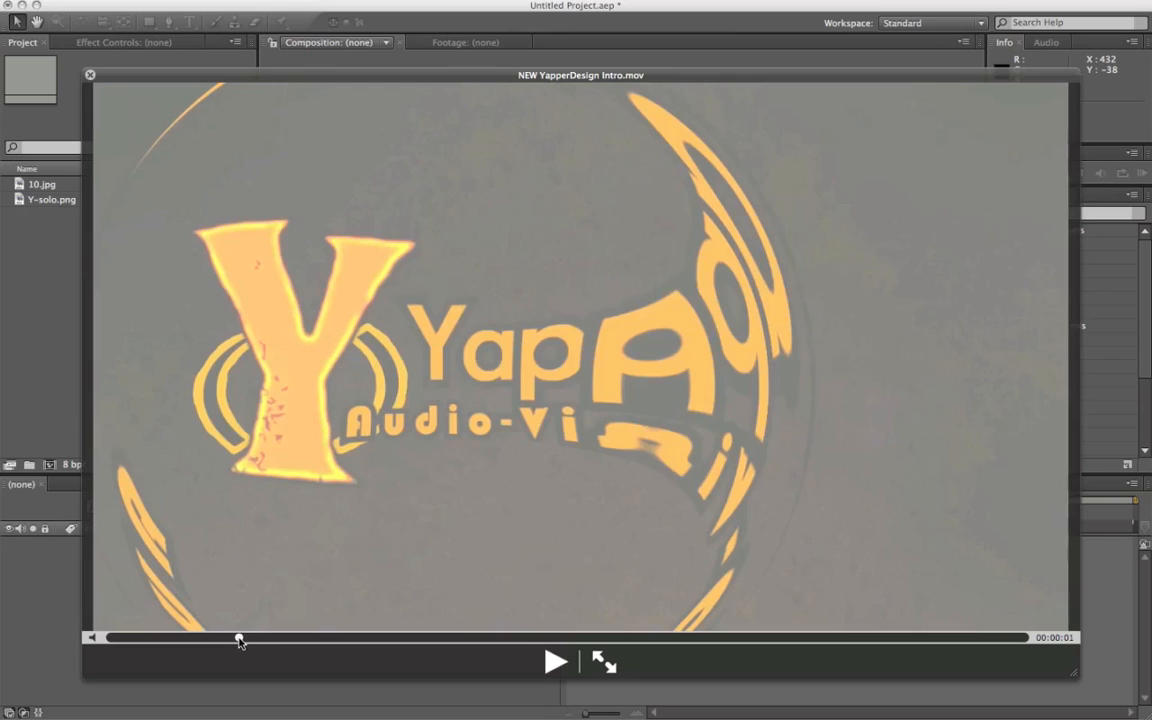
Preview the finished logo intro movie by scrubbing through its animation, and close the preview
{"action": "left_click_drag", "start_coordinate": [240, 641], "coordinate": [244, 641]}
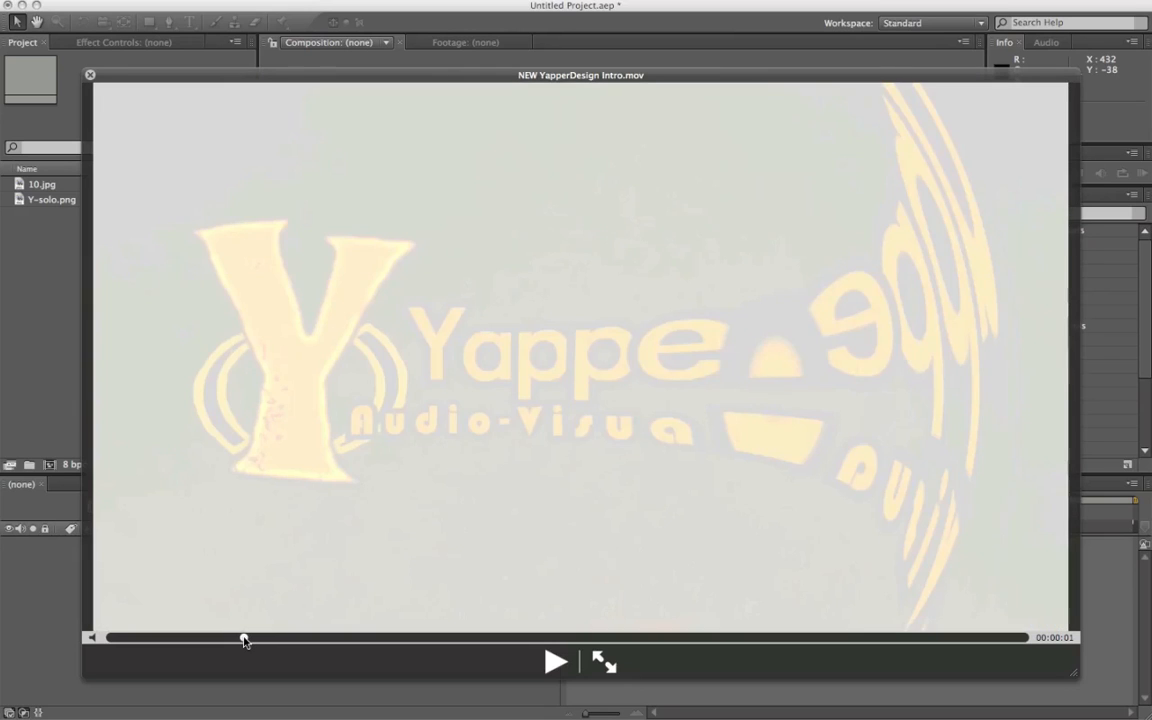
{"action": "left_click_drag", "start_coordinate": [244, 641], "coordinate": [494, 642]}
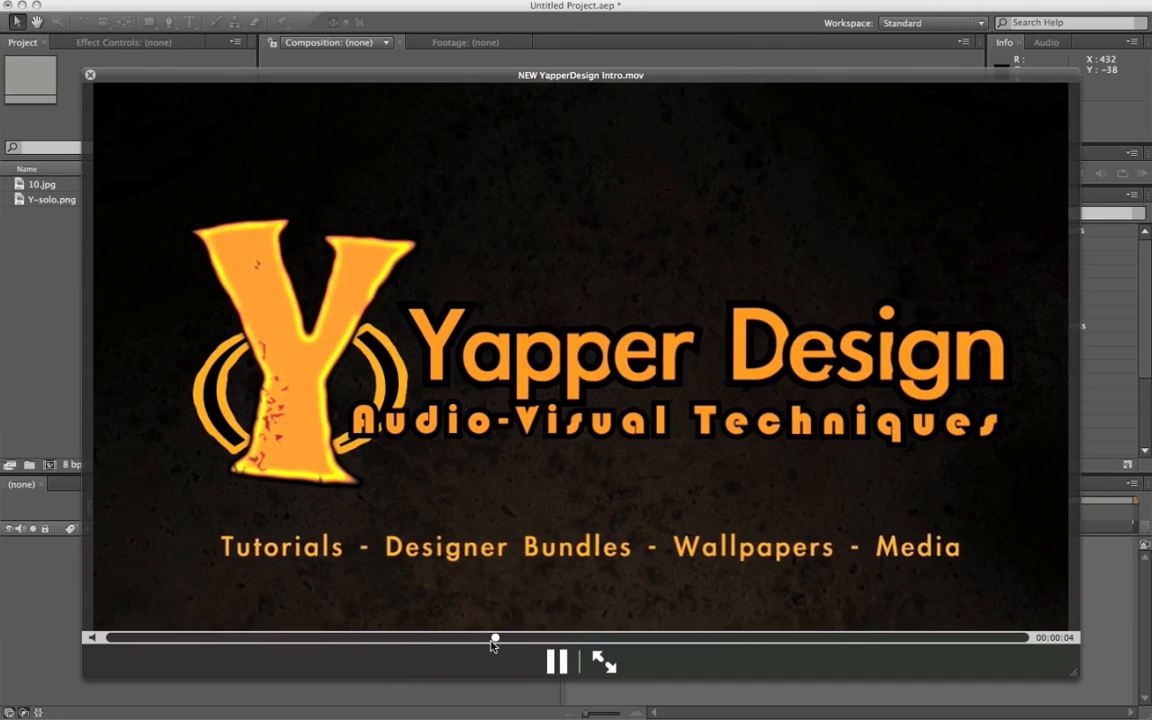
{"action": "key", "text": "super+w"}
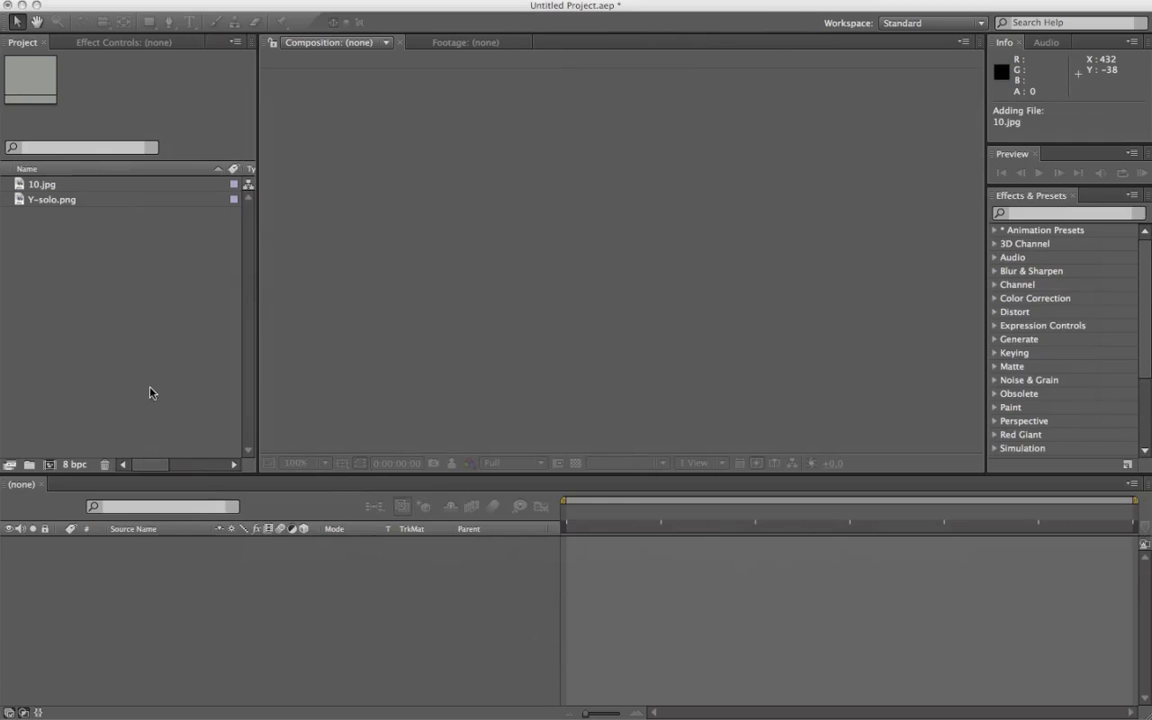
Create a composition named intro with the HDV/HDTV 720 25 preset and a duration of 0:00:10:00
{"action": "left_click", "coordinate": [132, 406]}
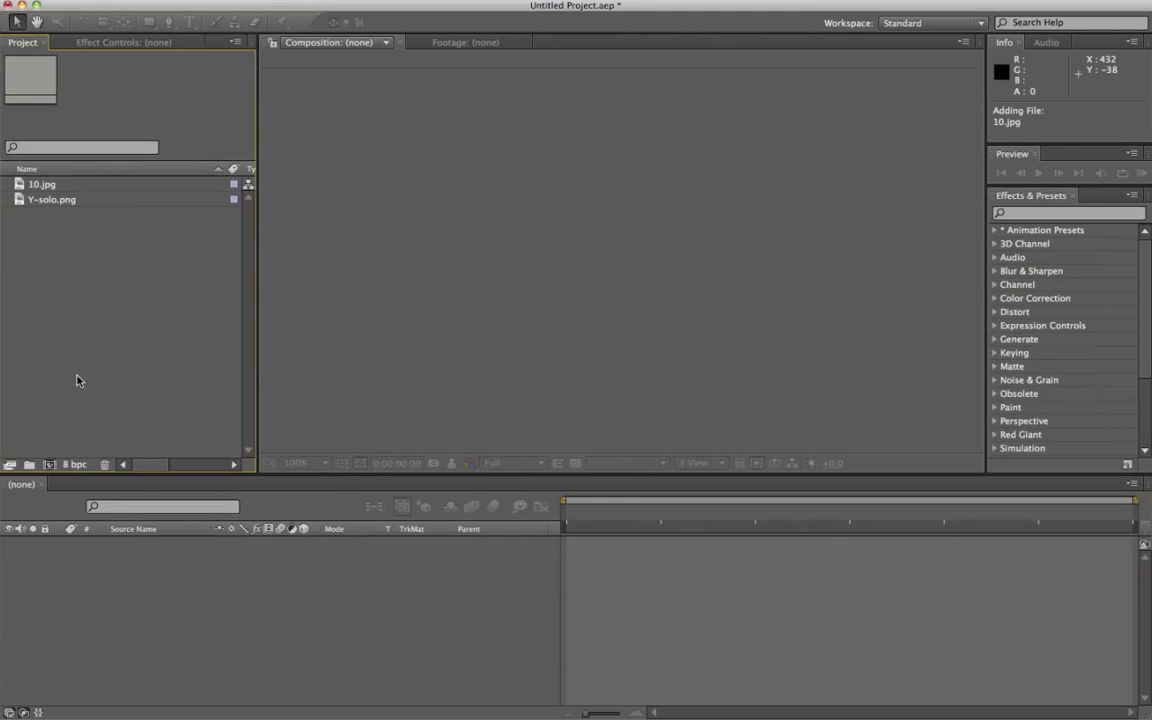
{"action": "left_click", "coordinate": [48, 466]}
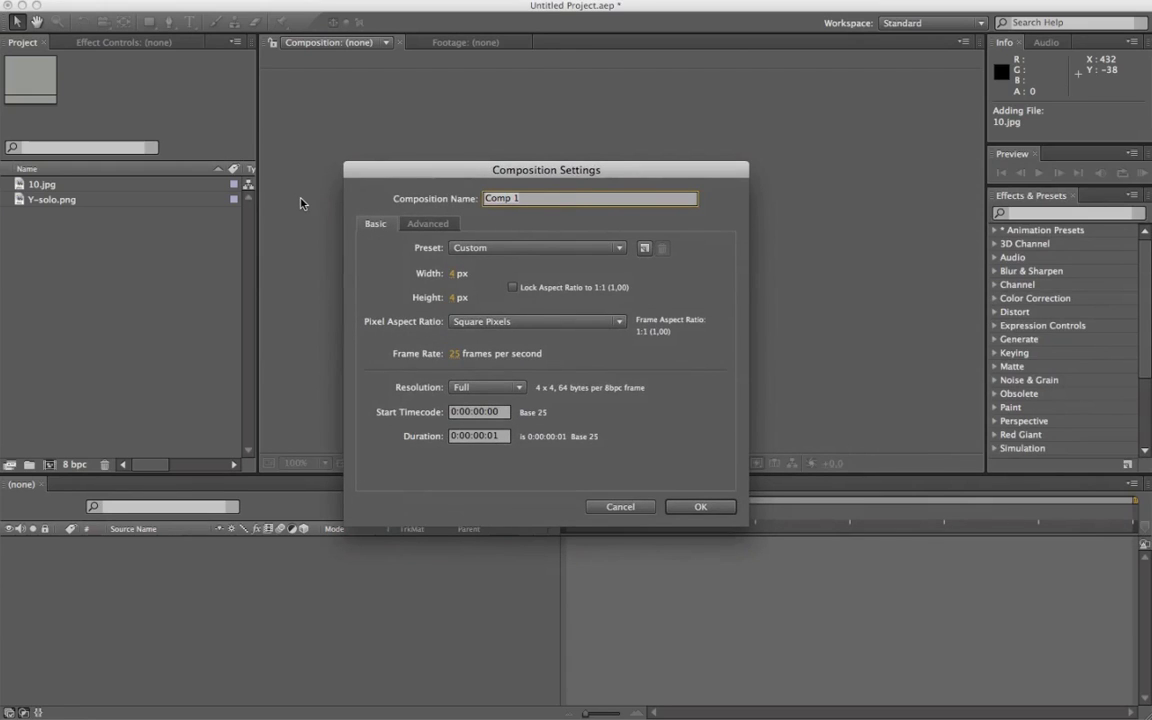
{"action": "type", "text": "intro"}
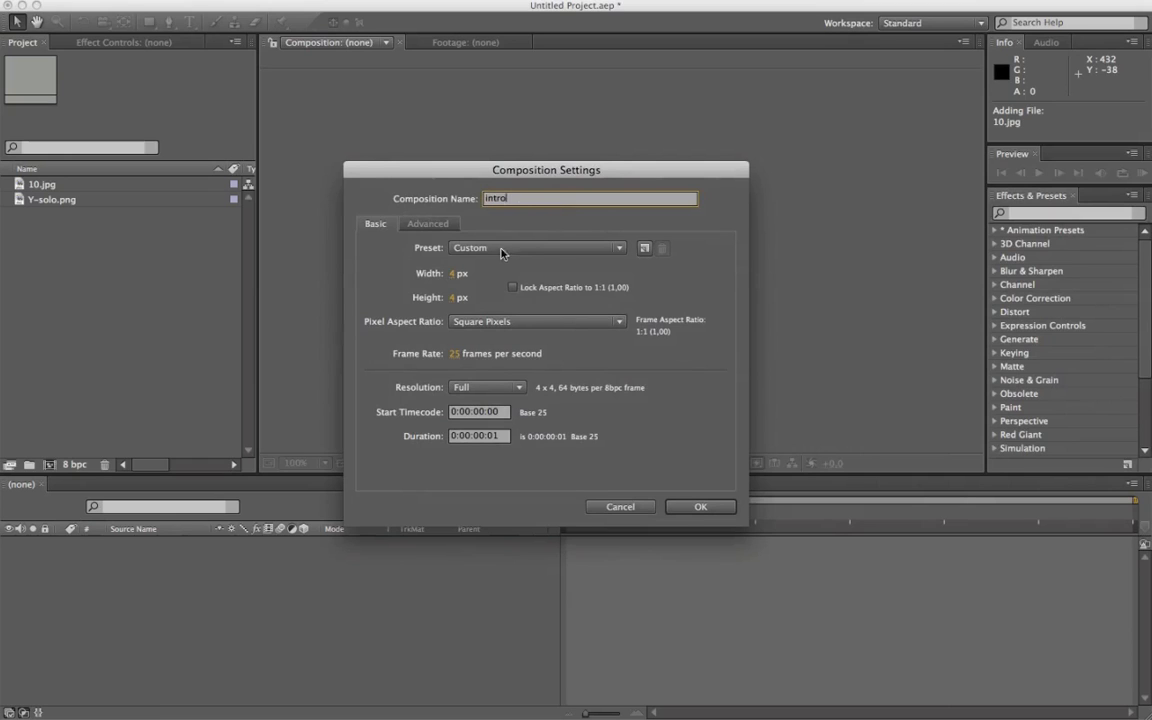
{"action": "left_click", "coordinate": [515, 249]}
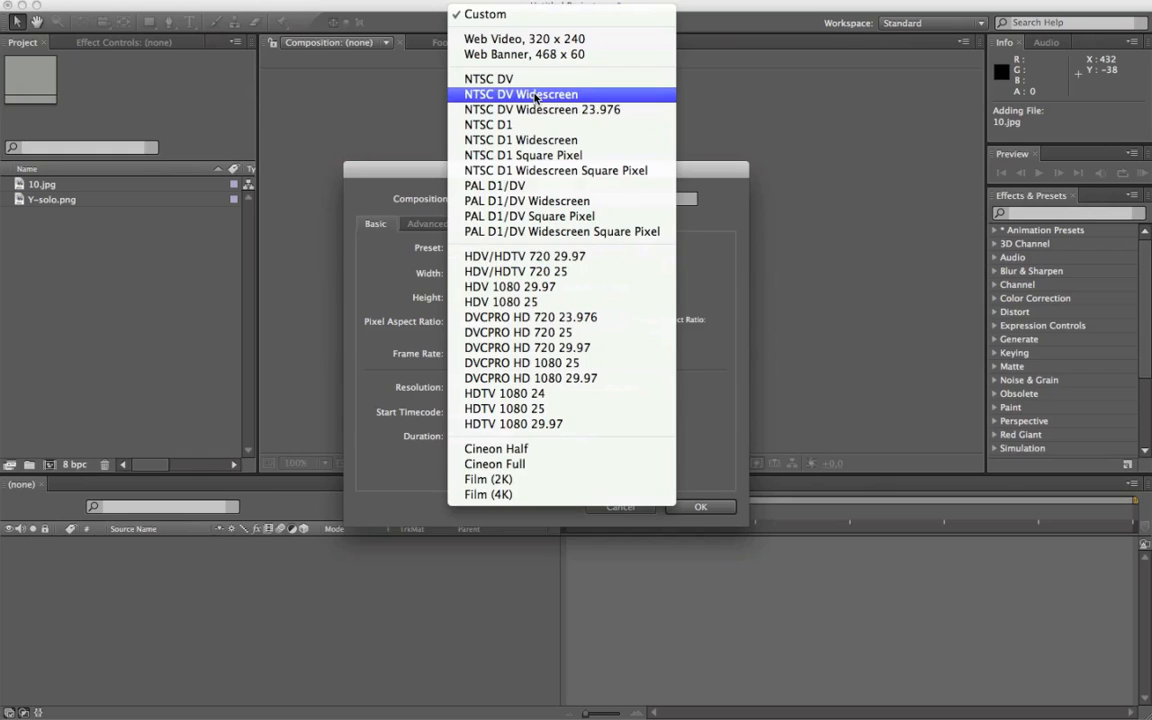
{"action": "left_click", "coordinate": [581, 272]}
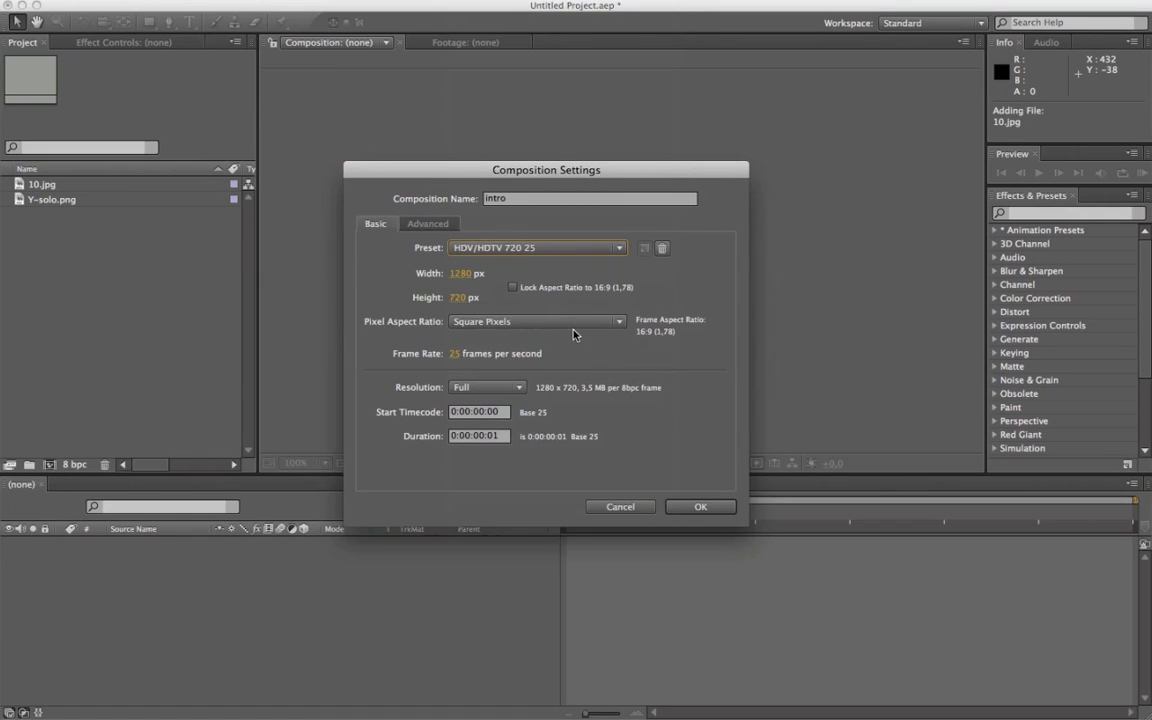
{"action": "left_click", "coordinate": [505, 437]}
{"action": "type", "text": "0:"}
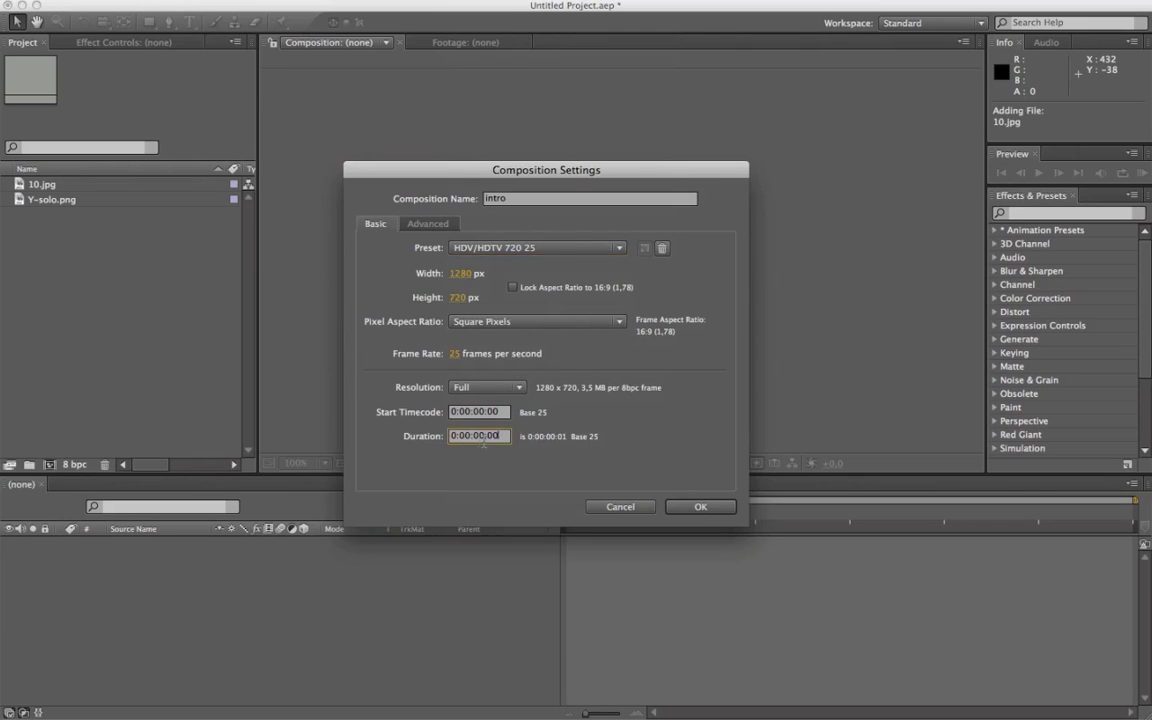
{"action": "type", "text": "1"}
{"action": "left_click", "coordinate": [708, 506]}
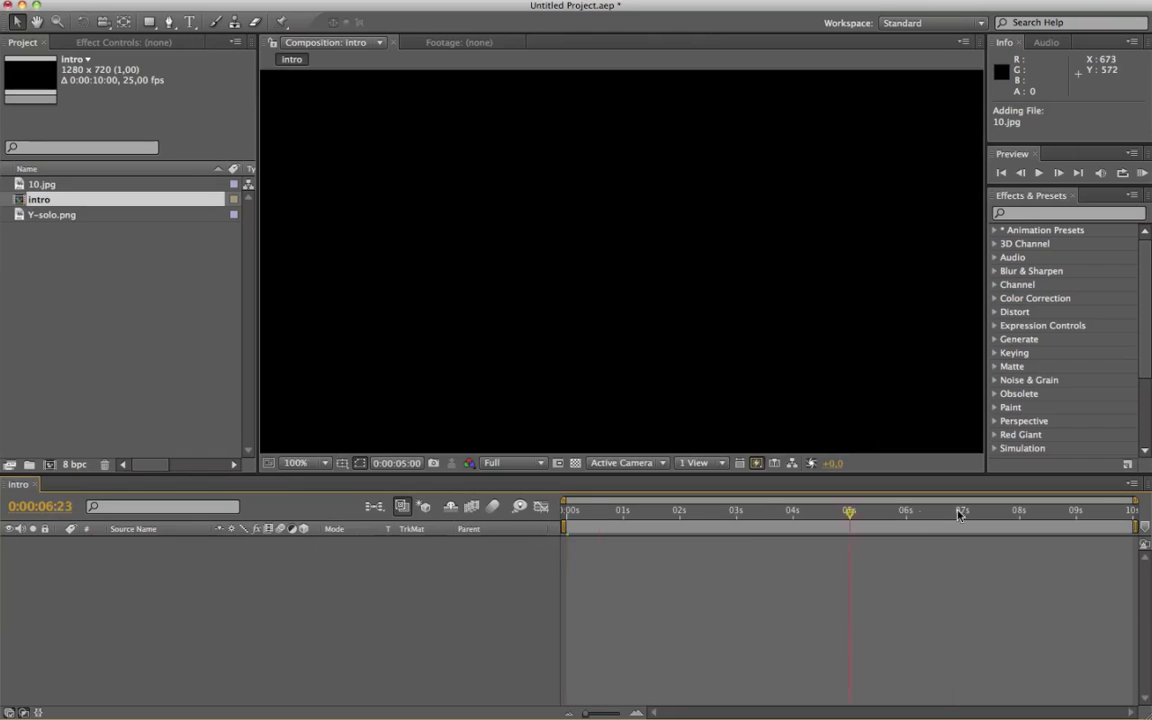
Add the 10.jpg texture image to the intro composition as a layer
{"action": "left_click", "coordinate": [42, 229]}
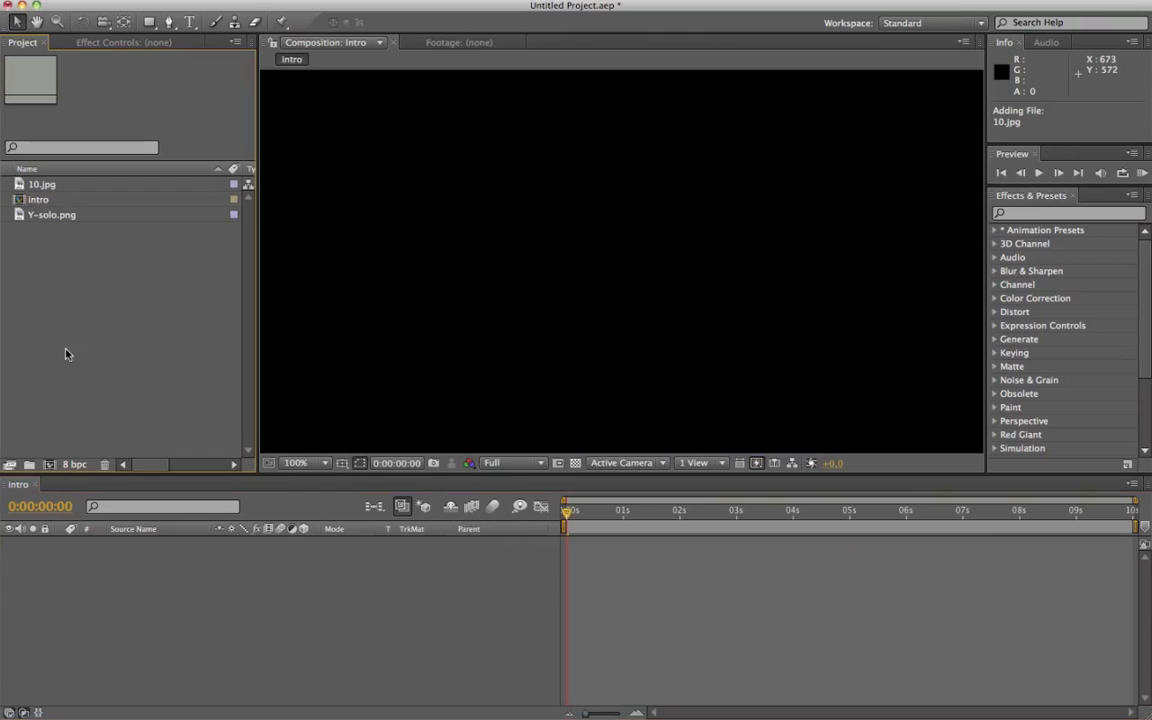
{"action": "left_click", "coordinate": [33, 186]}
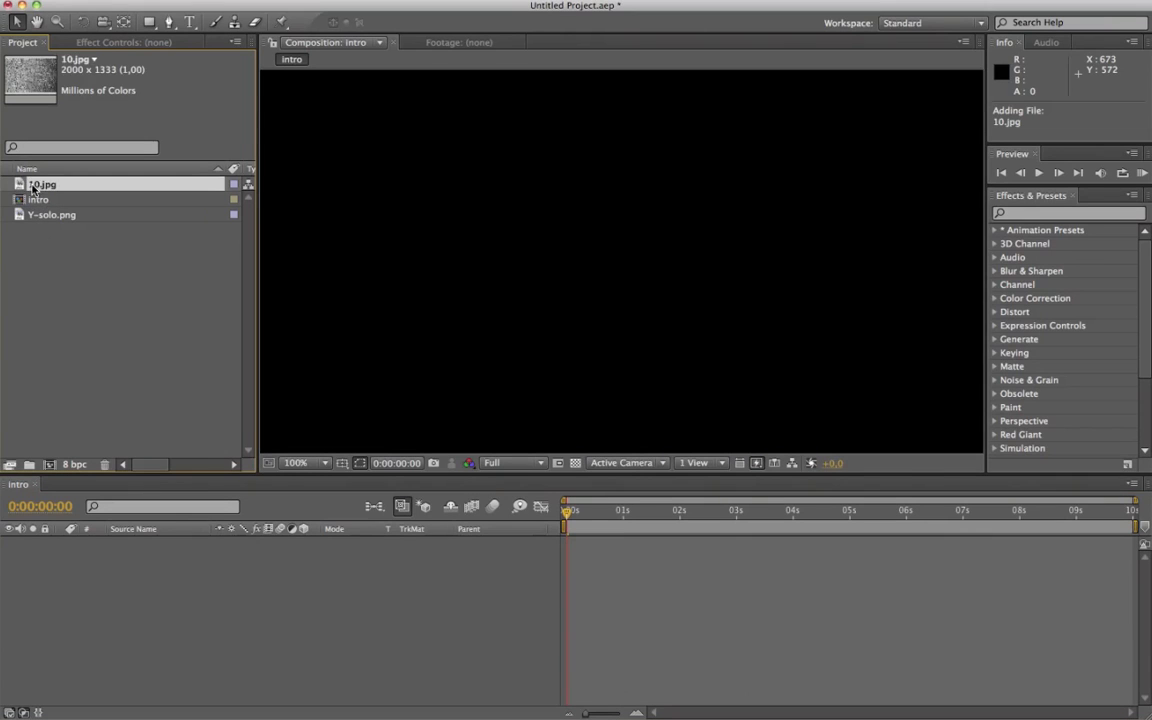
{"action": "left_click_drag", "start_coordinate": [20, 188], "coordinate": [509, 609]}
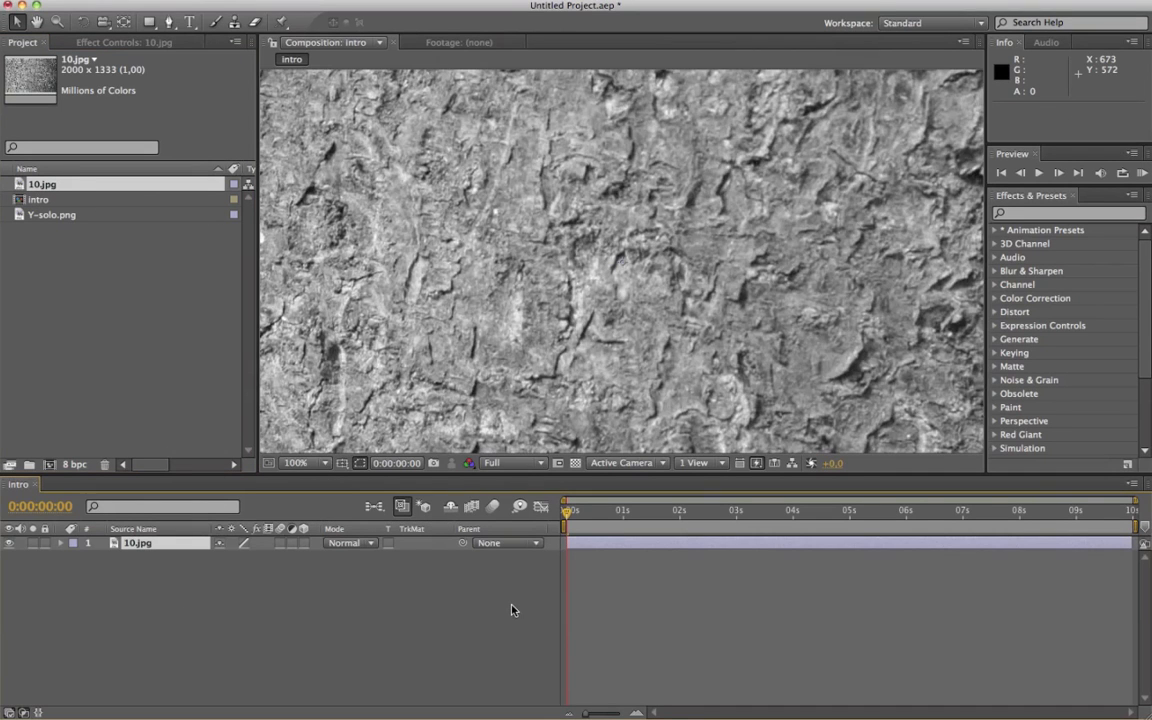
Scale the 10.jpg layer proportionally to about 66% so it just covers the composition frame
{"action": "scroll", "coordinate": [514, 291], "scroll_direction": "down", "scroll_amount": 3}
{"action": "scroll", "coordinate": [573, 330], "scroll_direction": "up", "scroll_amount": 1}
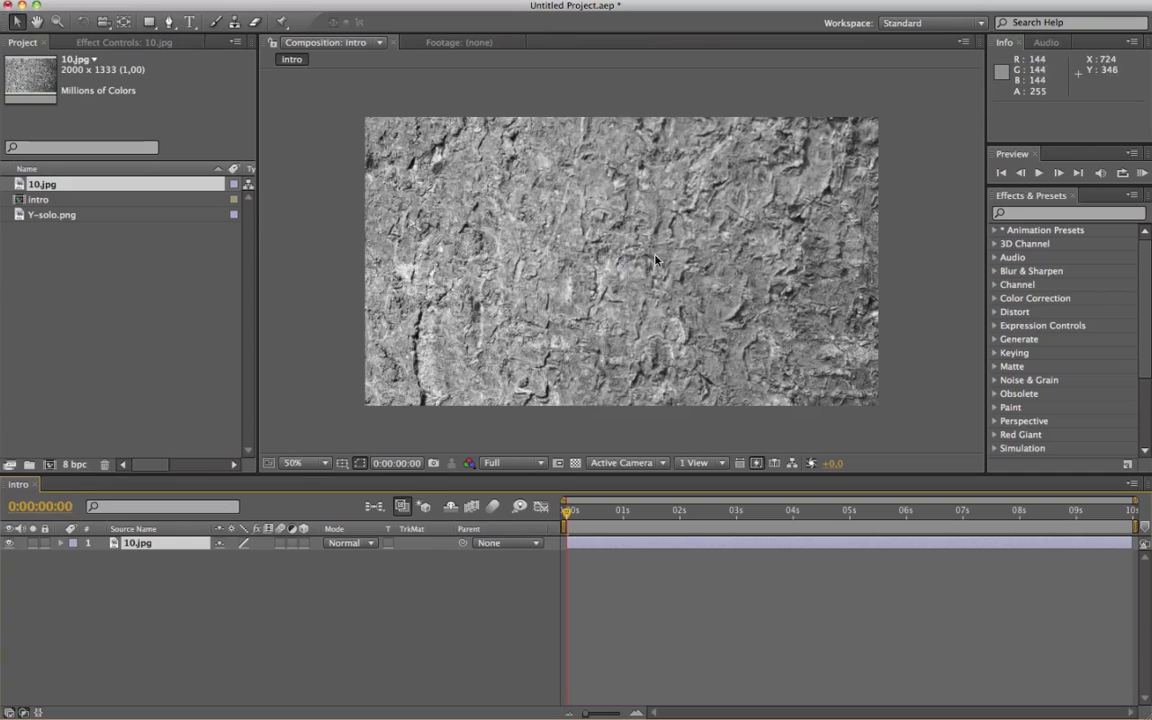
{"action": "key", "text": "comma"}
{"action": "left_click_drag", "start_coordinate": [825, 130], "coordinate": [756, 175]}
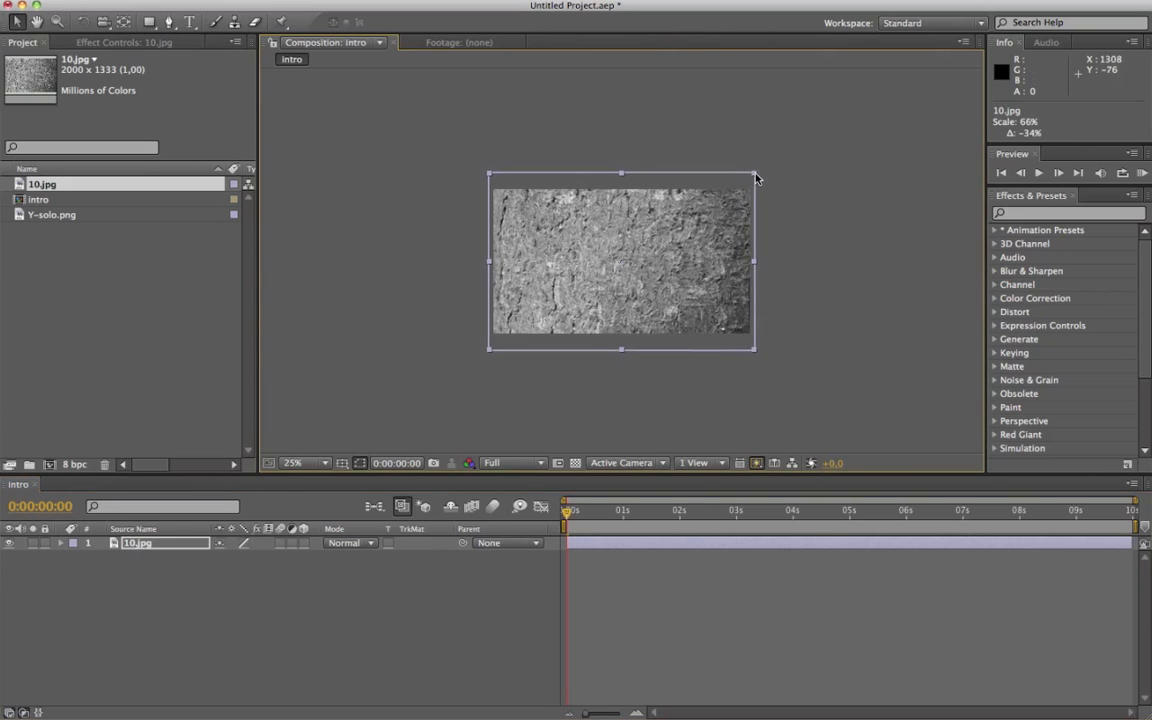
{"action": "key", "text": "period"}
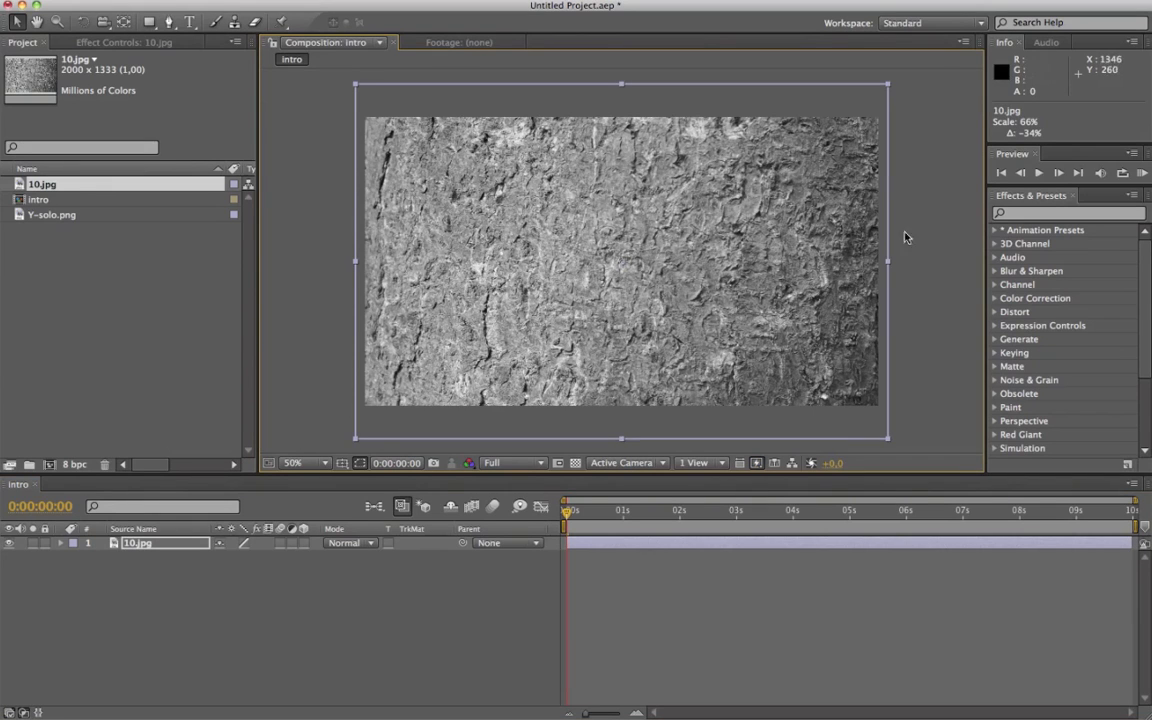
{"action": "left_click", "coordinate": [437, 604]}
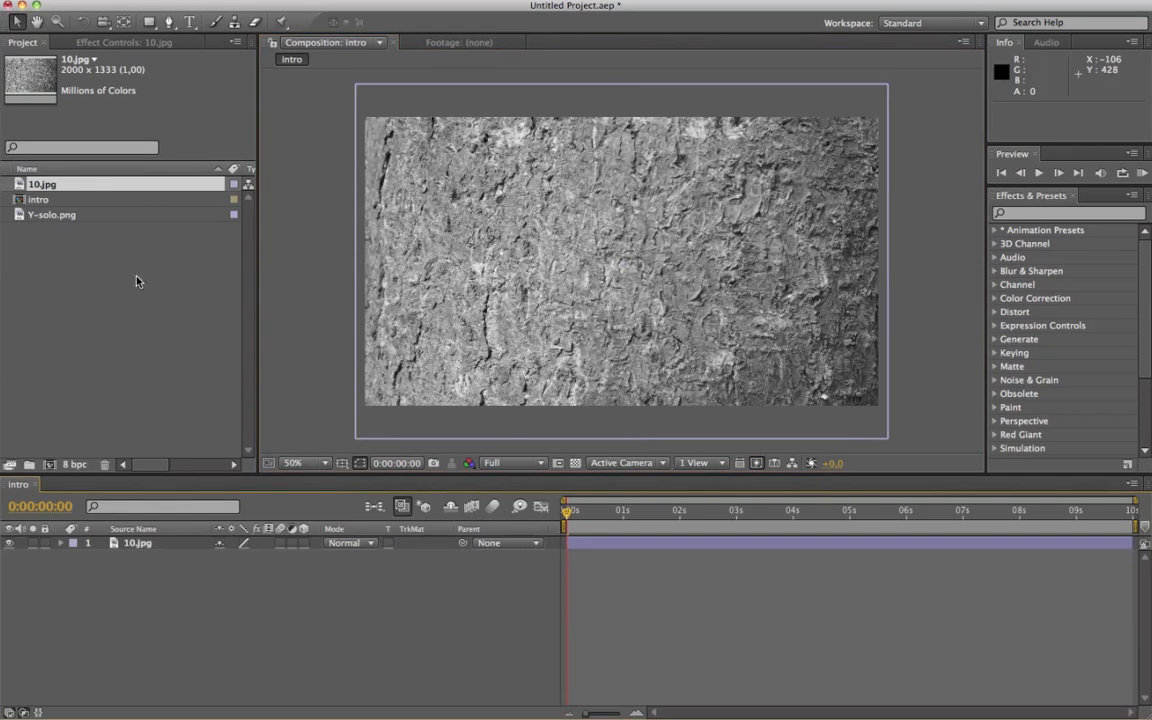
Create a black solid in the project with a width of 1280 px and a height of 720 px
{"action": "right_click", "coordinate": [116, 252]}
{"action": "mouse_move", "coordinate": [220, 306]}
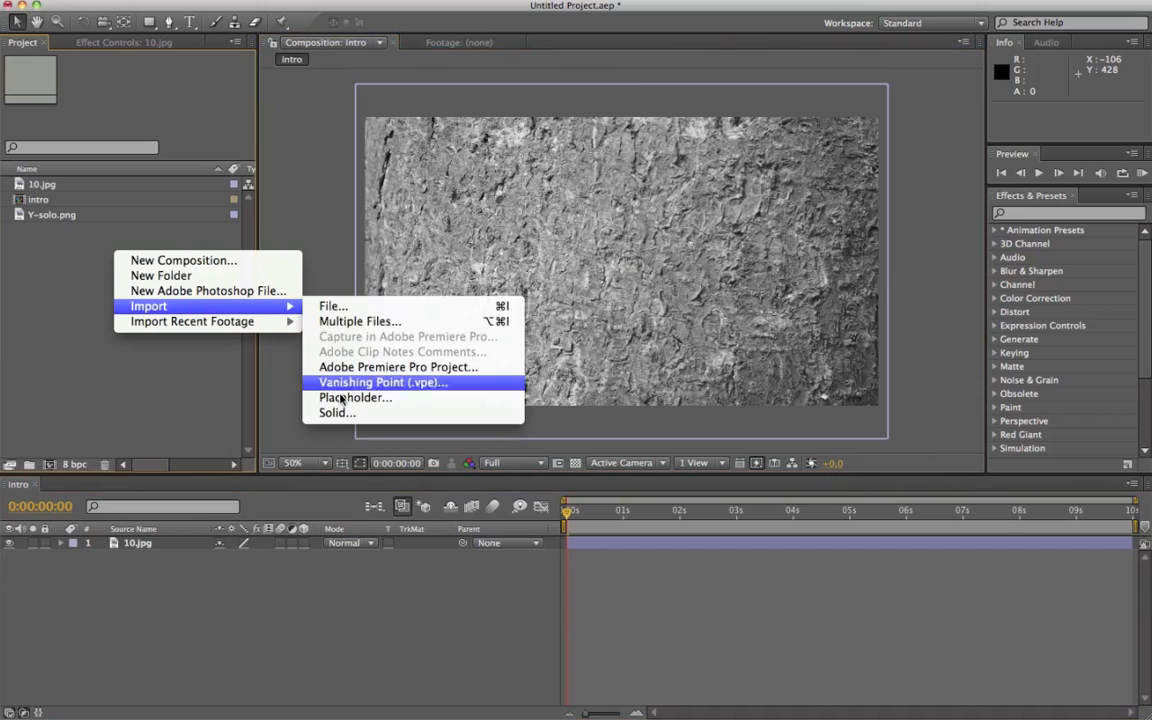
{"action": "left_click", "coordinate": [336, 412]}
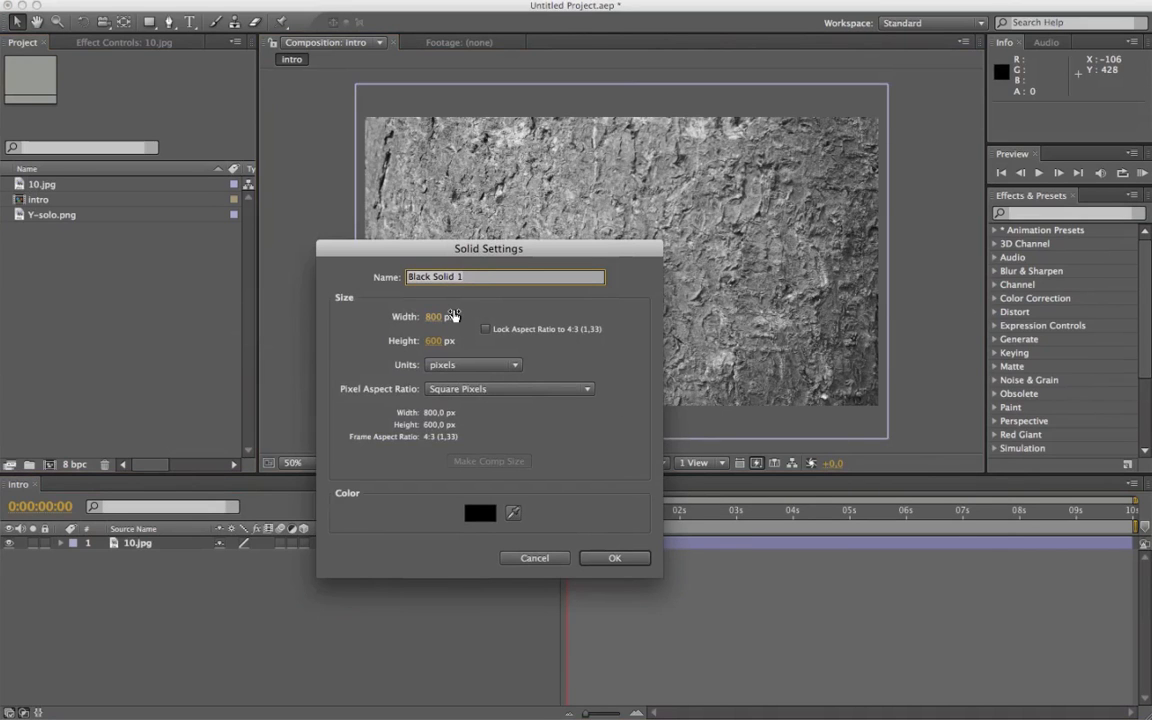
{"action": "left_click", "coordinate": [450, 316]}
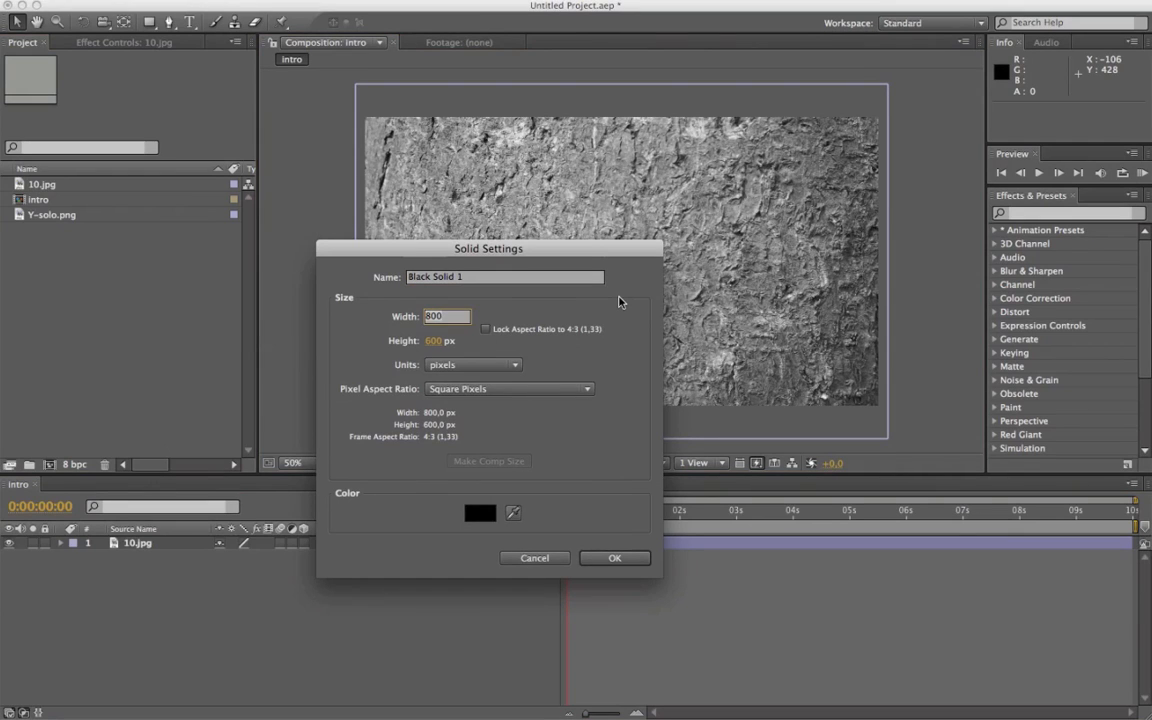
{"action": "type", "text": "1280"}
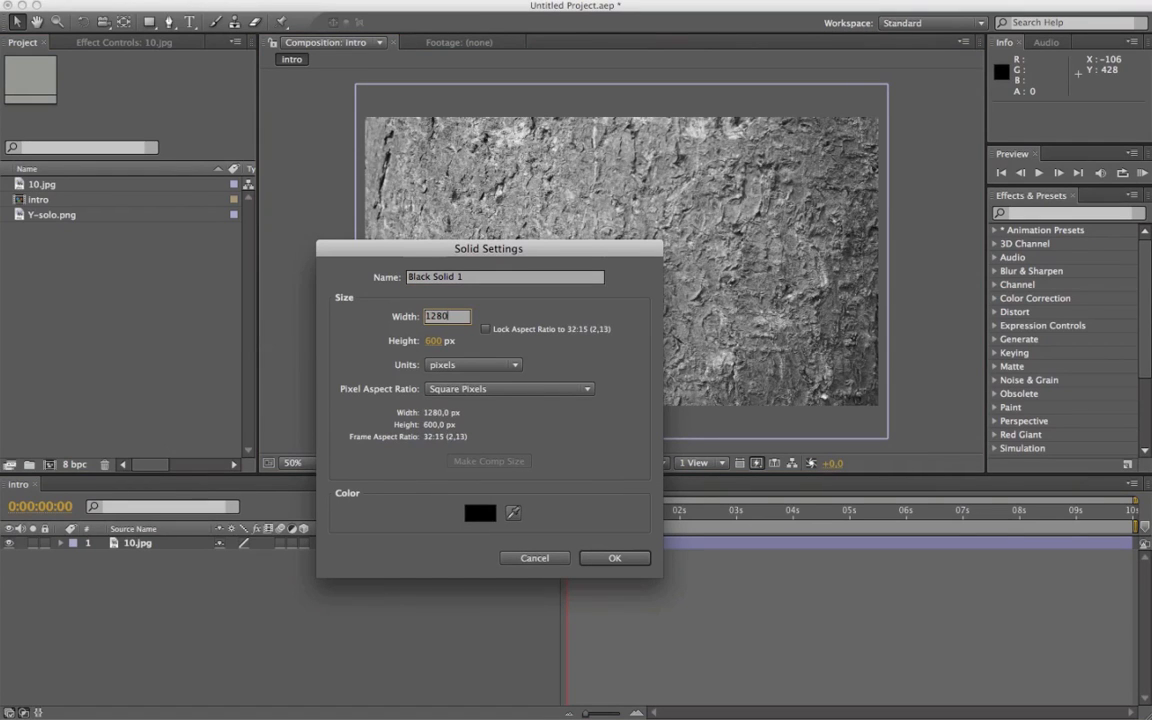
{"action": "key", "text": "Tab"}
{"action": "type", "text": "700"}
{"action": "key", "text": "BackSpace"}
{"action": "key", "text": "BackSpace"}
{"action": "key", "text": "BackSpace"}
{"action": "type", "text": "720"}
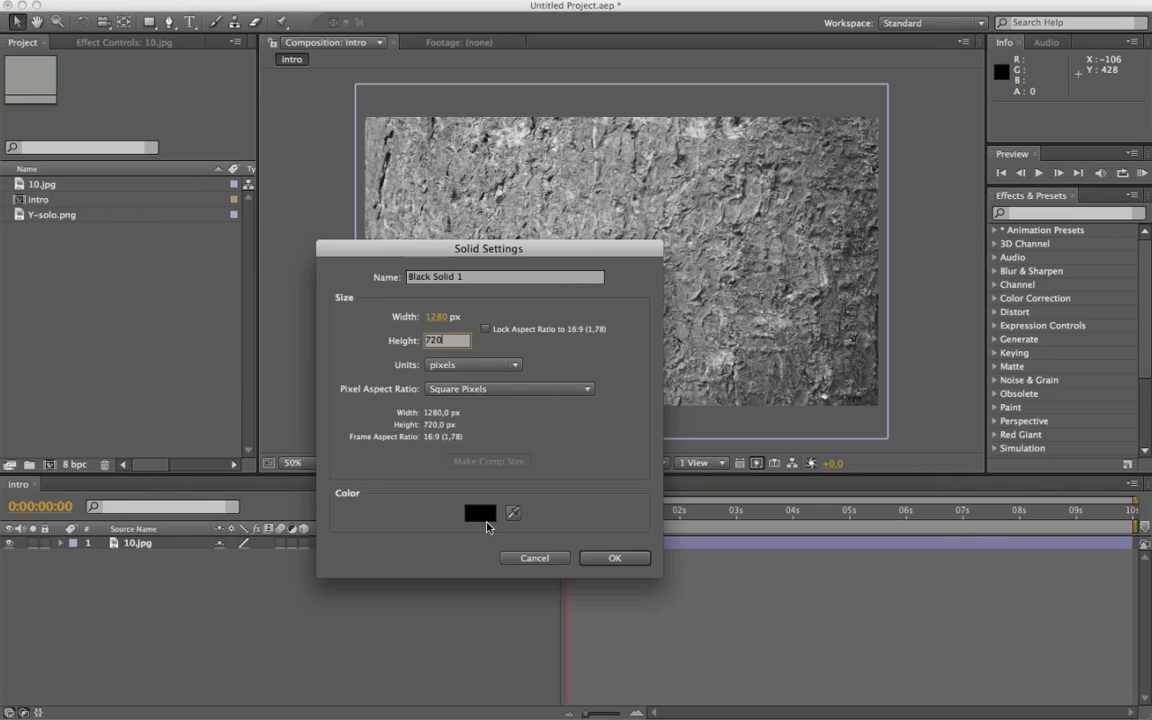
{"action": "left_click", "coordinate": [614, 558]}
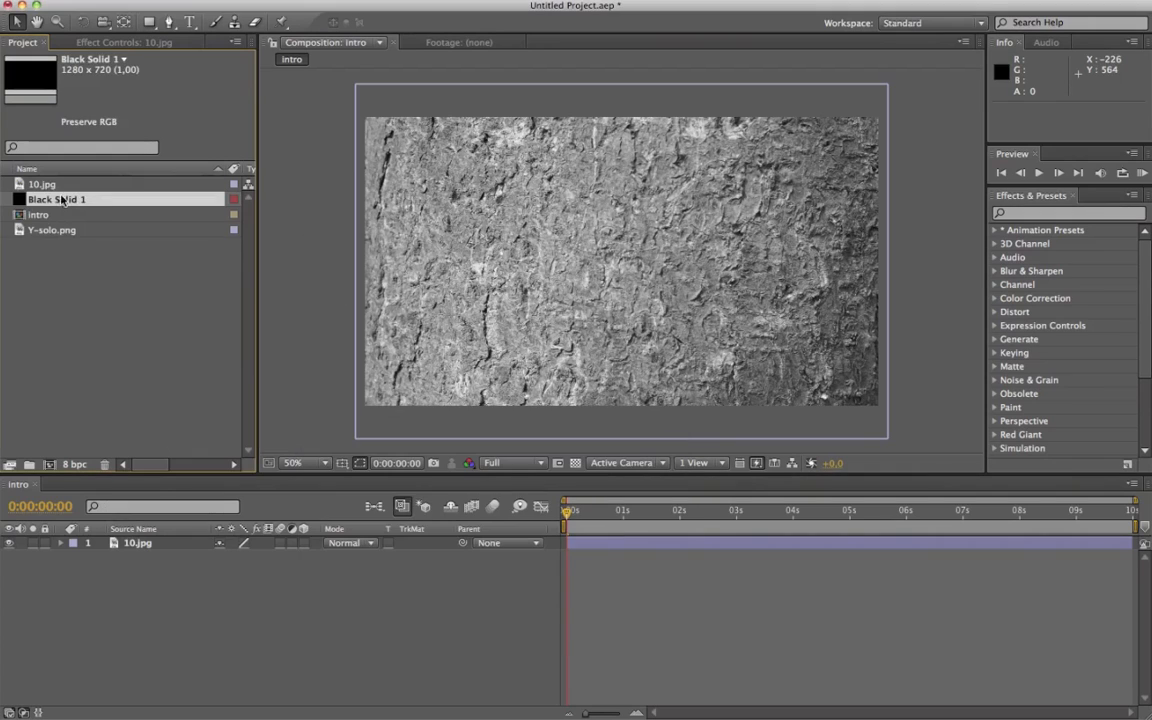
Place the black solid above the 10.jpg layer in the intro composition
{"action": "left_click_drag", "start_coordinate": [40, 204], "coordinate": [165, 542]}
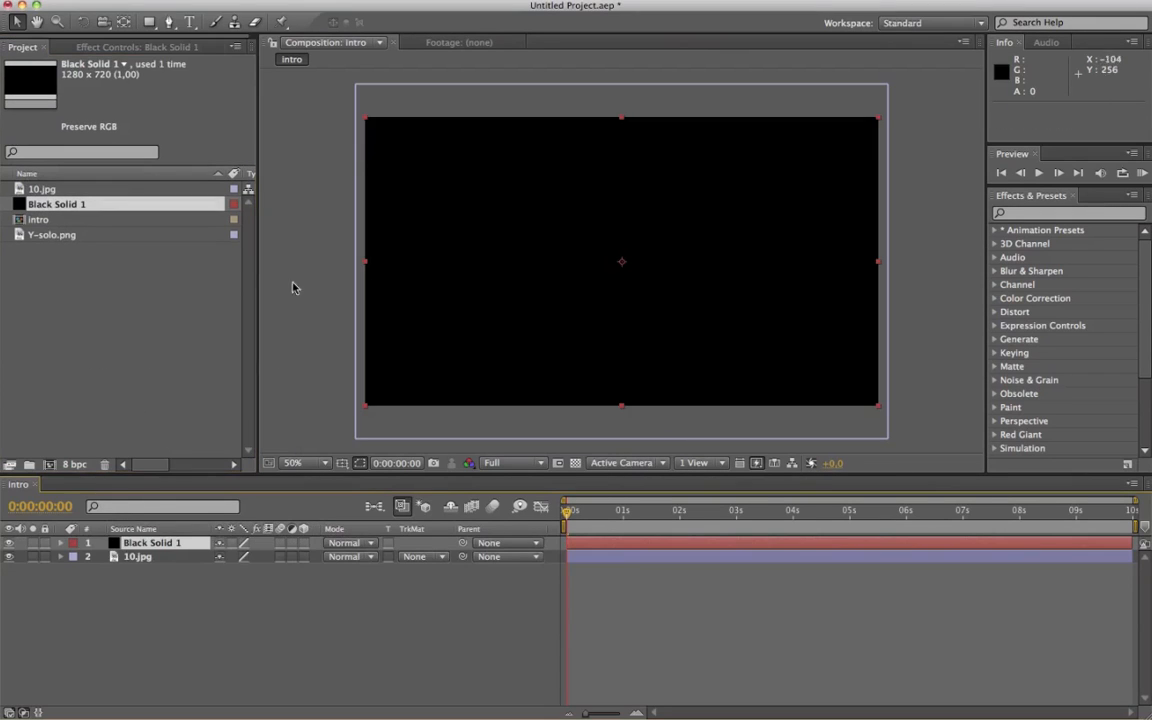
{"action": "left_click", "coordinate": [22, 218]}
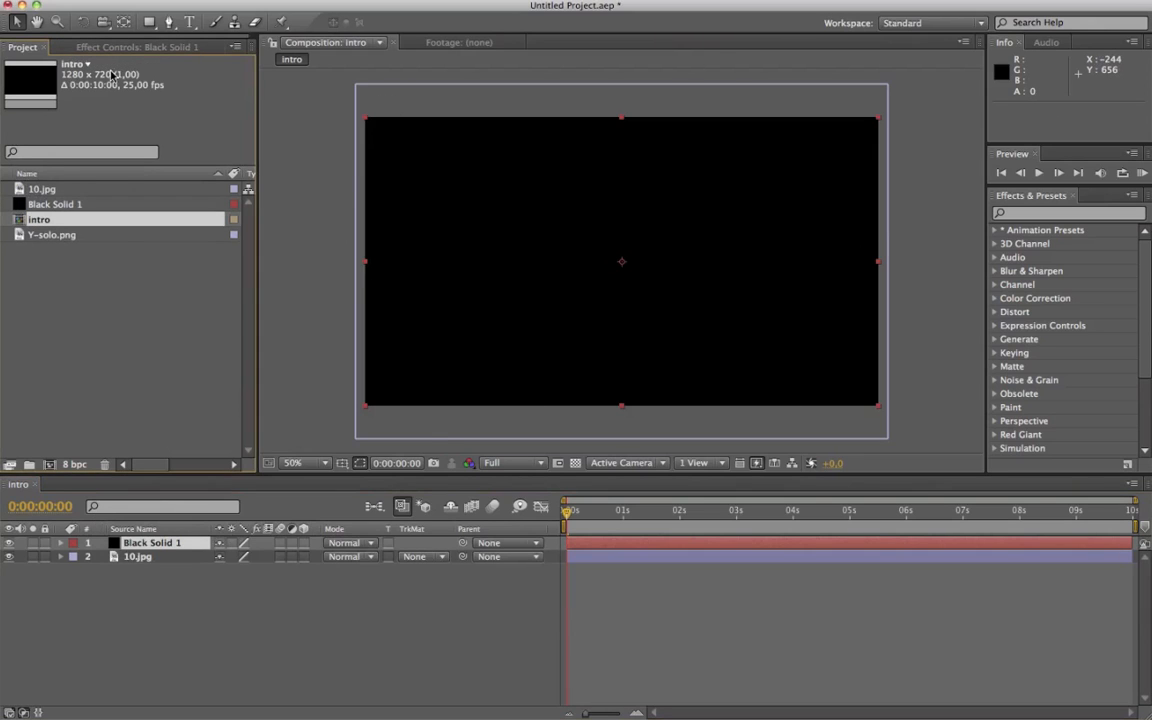
{"action": "left_click", "coordinate": [50, 203]}
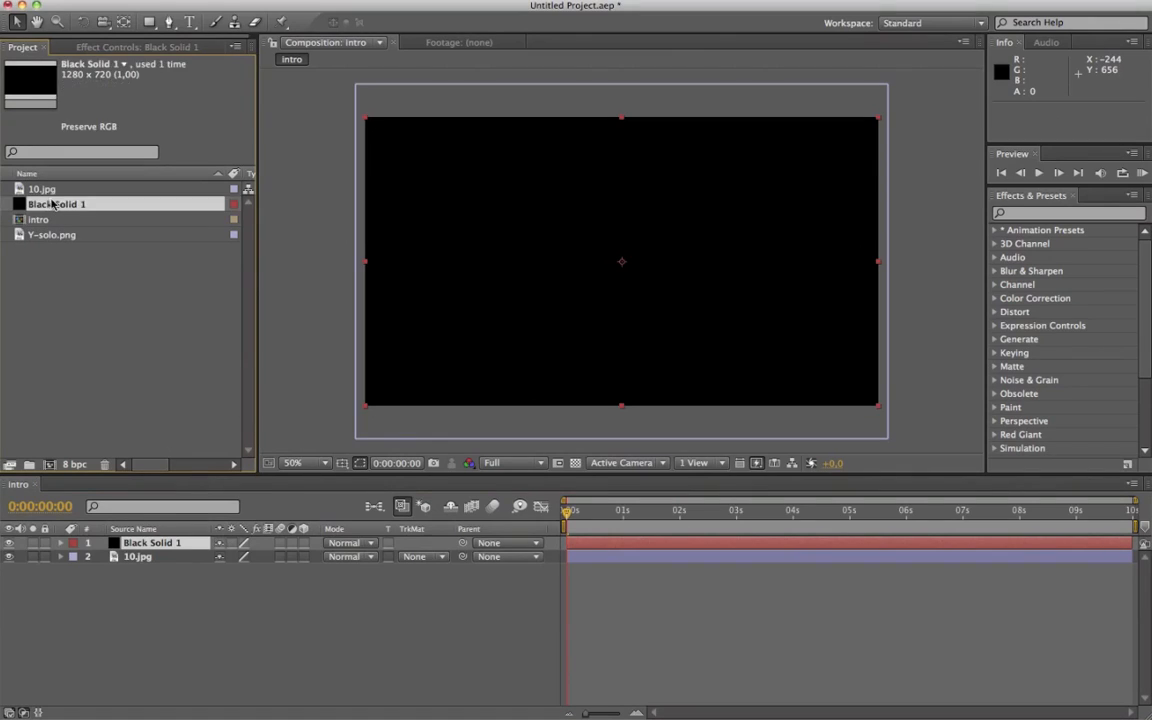
{"action": "left_click", "coordinate": [222, 355]}
Apply the Ramp effect to the black solid and set its shape to Radial Ramp
{"action": "left_click", "coordinate": [1046, 214]}
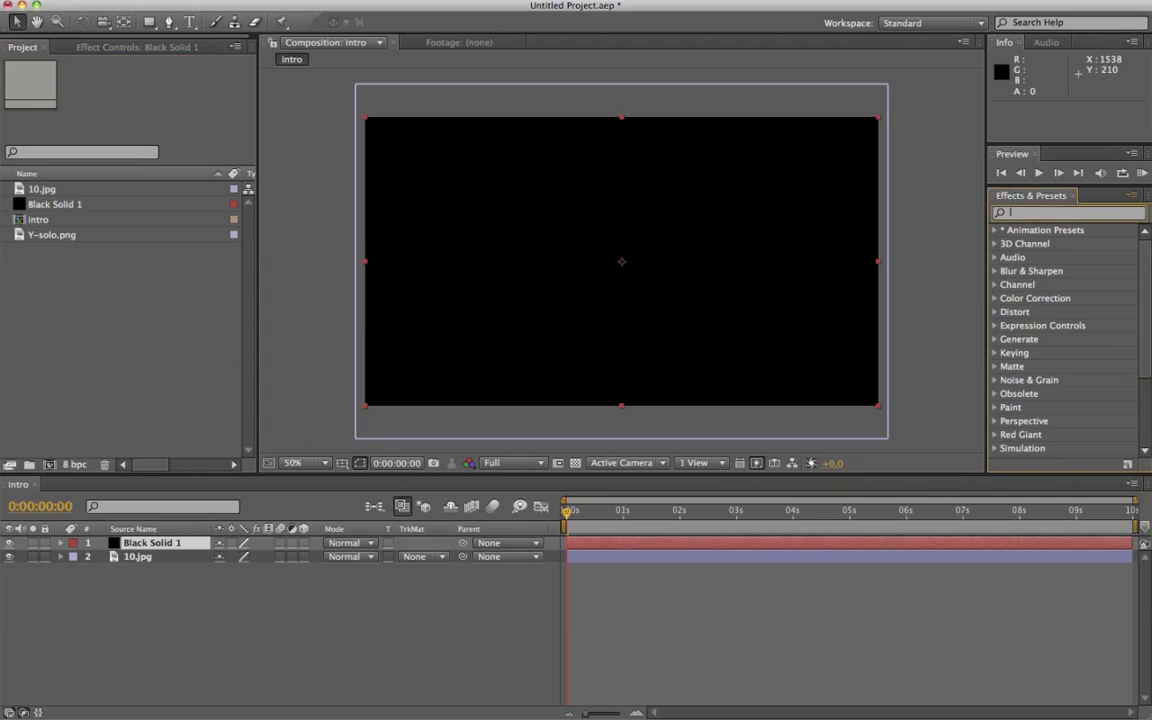
{"action": "type", "text": "ramp"}
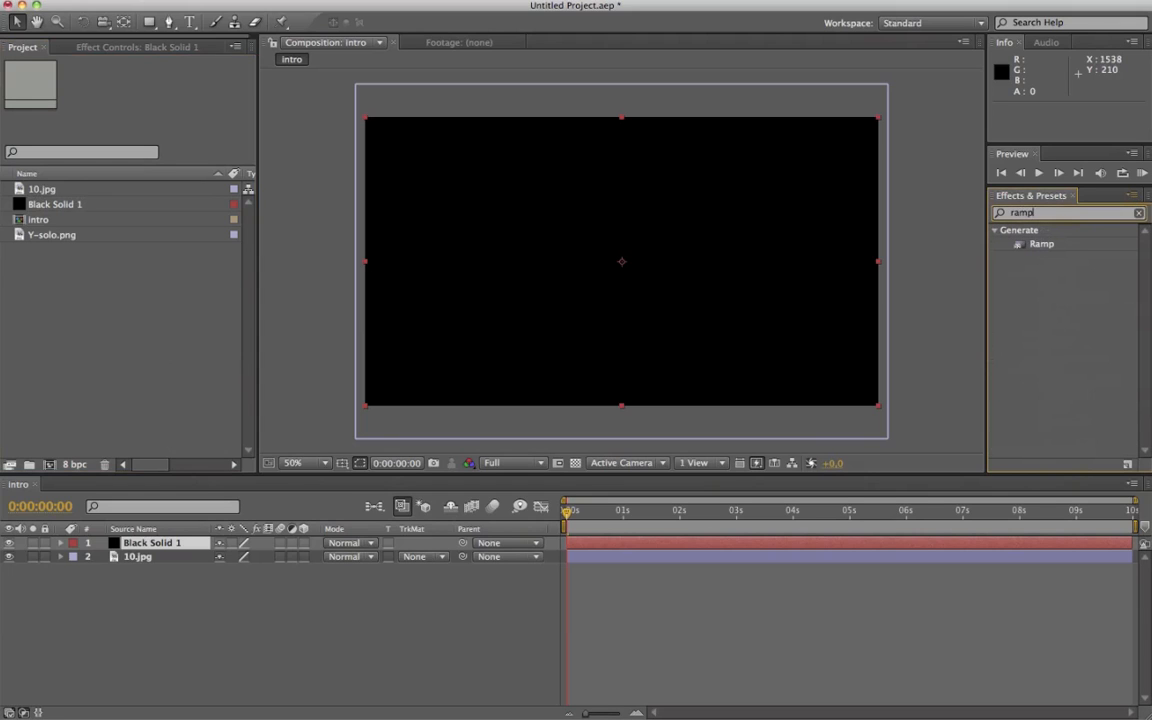
{"action": "left_click", "coordinate": [1031, 249]}
{"action": "left_click_drag", "start_coordinate": [1031, 249], "coordinate": [617, 249]}
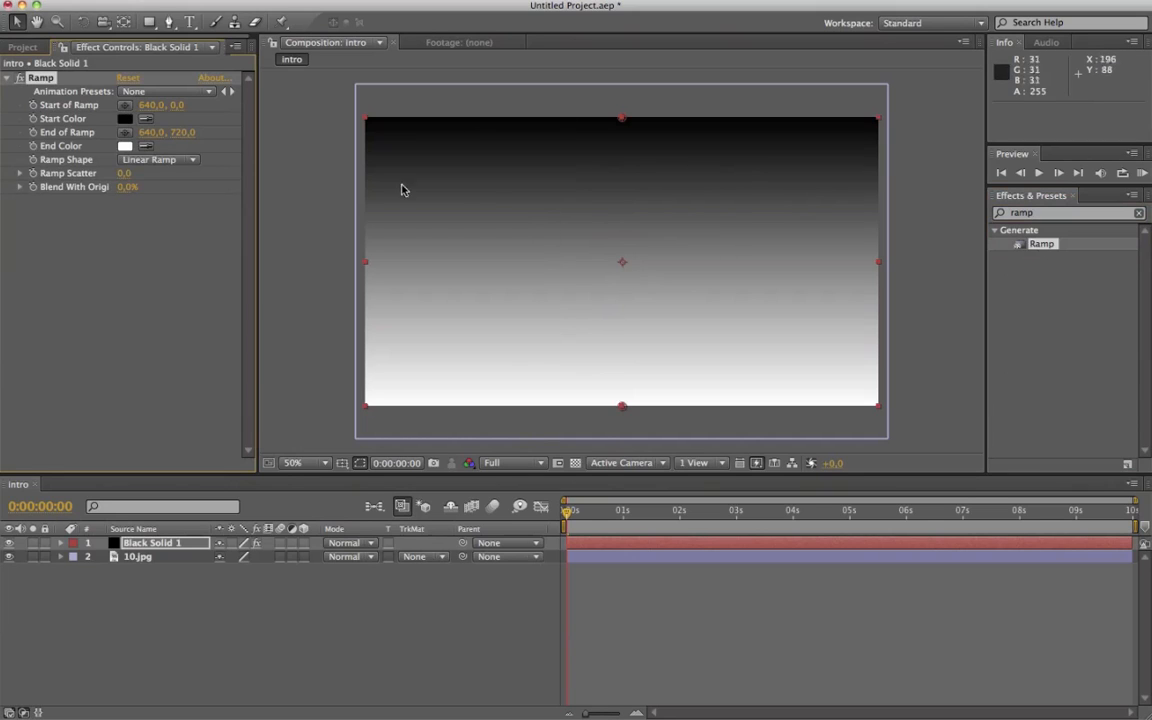
{"action": "left_click", "coordinate": [174, 165]}
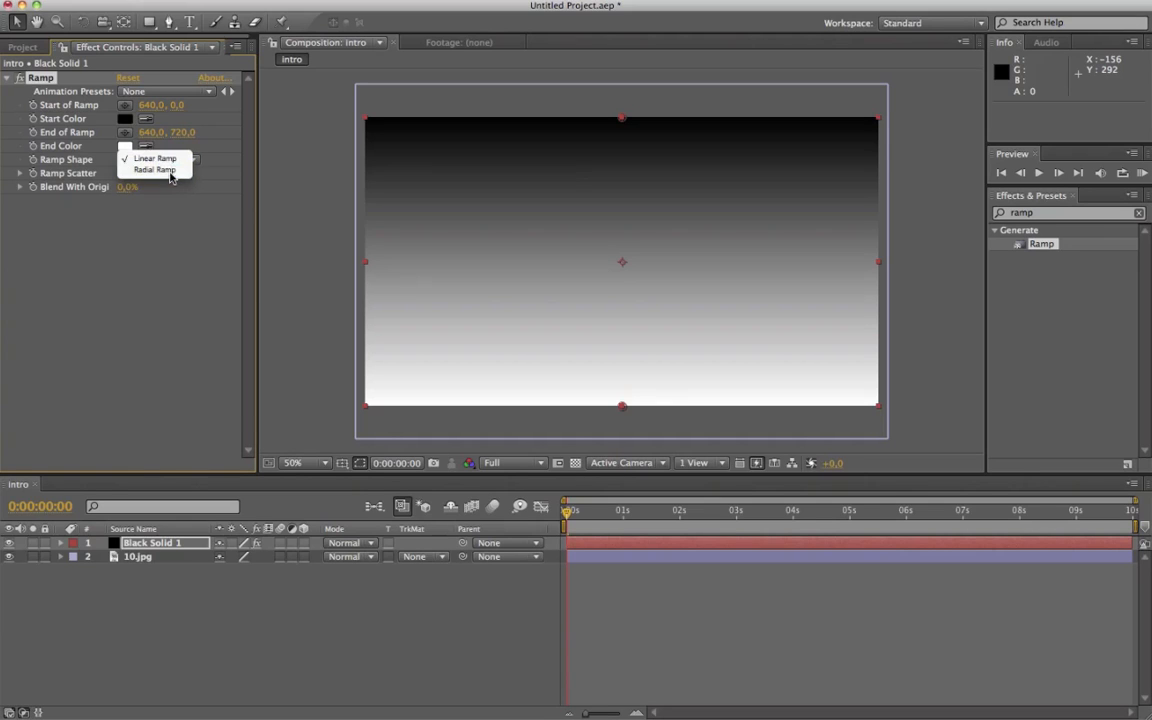
{"action": "left_click", "coordinate": [170, 172]}
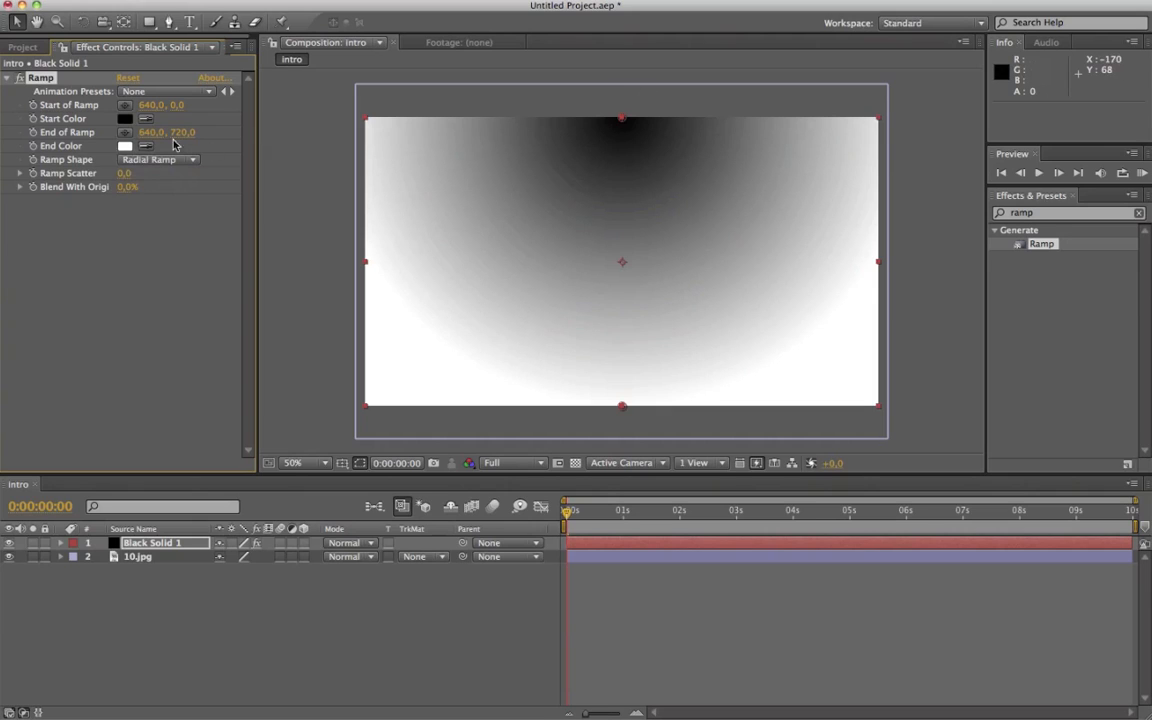
Set the Ramp effect's end colour to black (000000)
{"action": "left_click", "coordinate": [124, 146]}
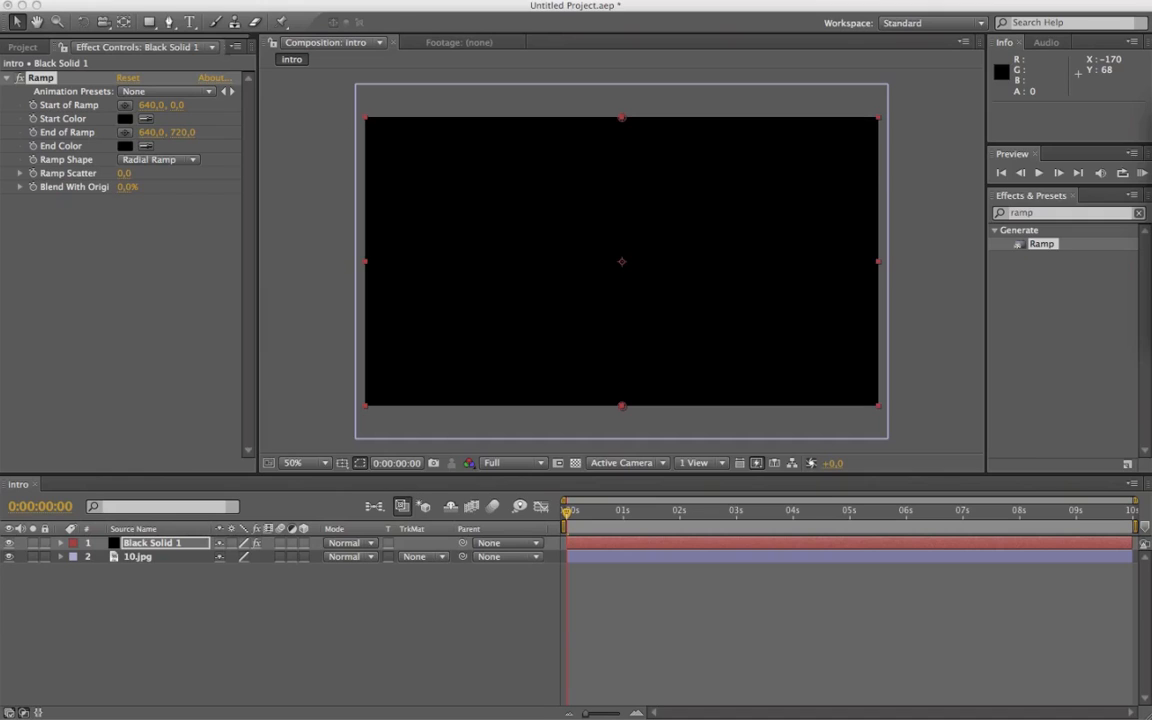
{"action": "left_click_drag", "start_coordinate": [208, 422], "coordinate": [438, 568]}
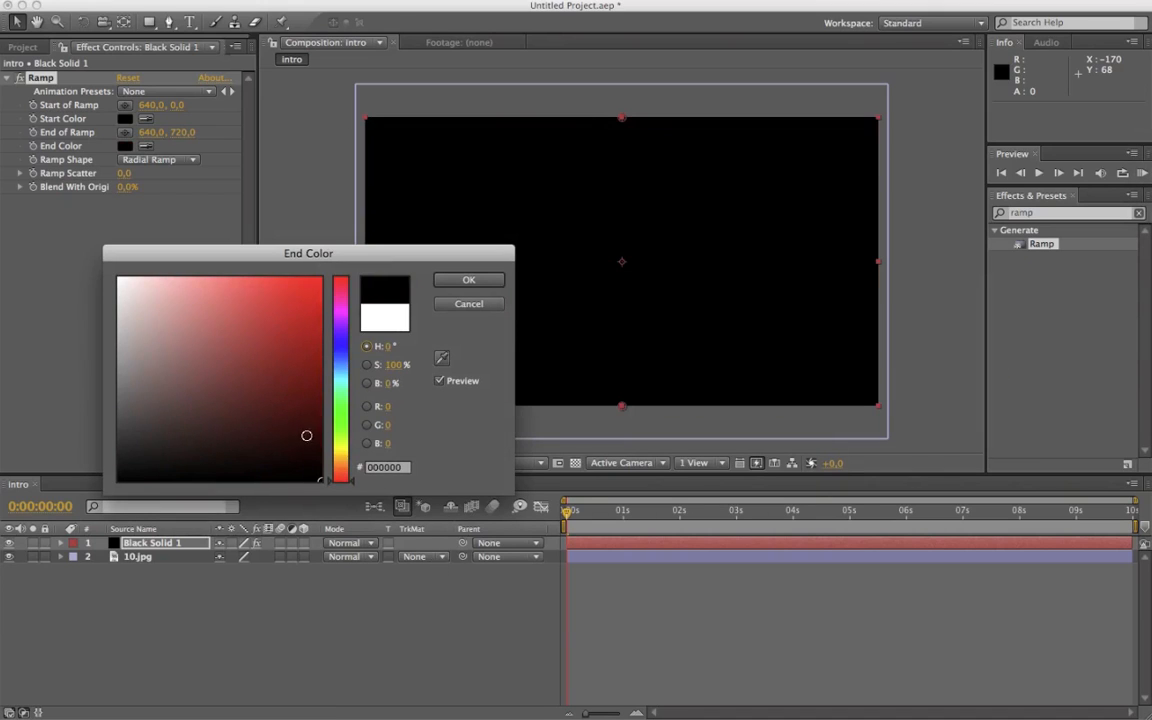
{"action": "left_click", "coordinate": [466, 280]}
Set the Ramp effect's start colour to a saturated blue (076FFC)
{"action": "left_click", "coordinate": [125, 118]}
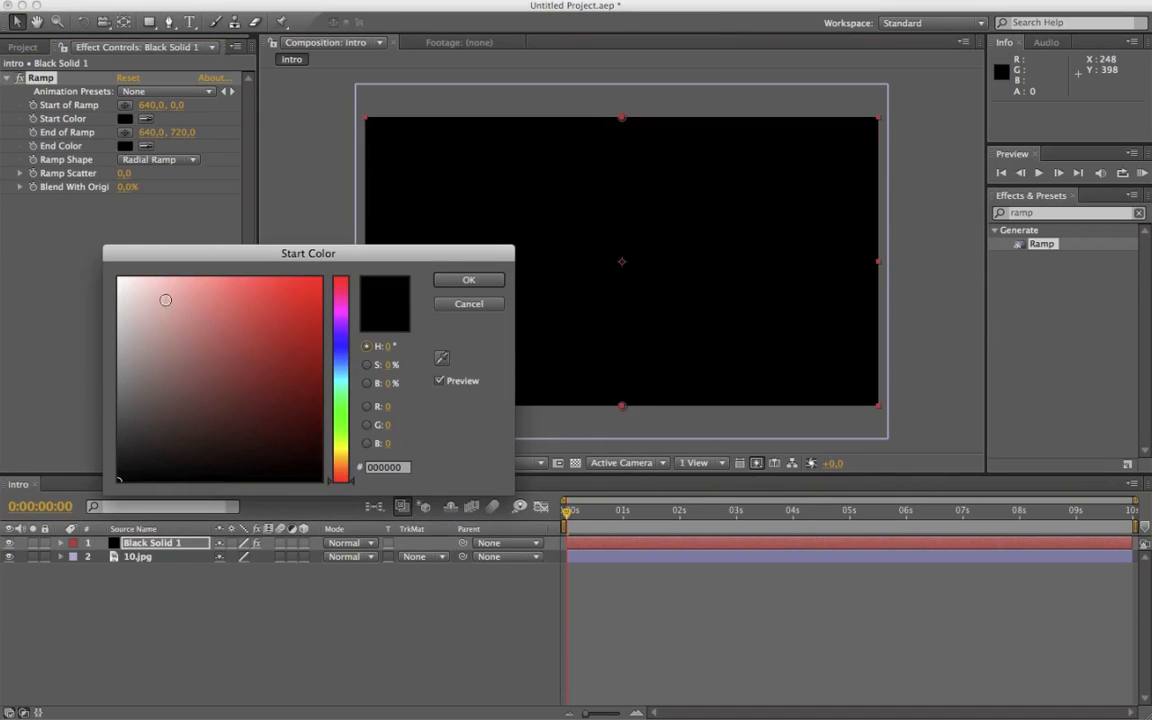
{"action": "left_click_drag", "start_coordinate": [165, 300], "coordinate": [114, 272]}
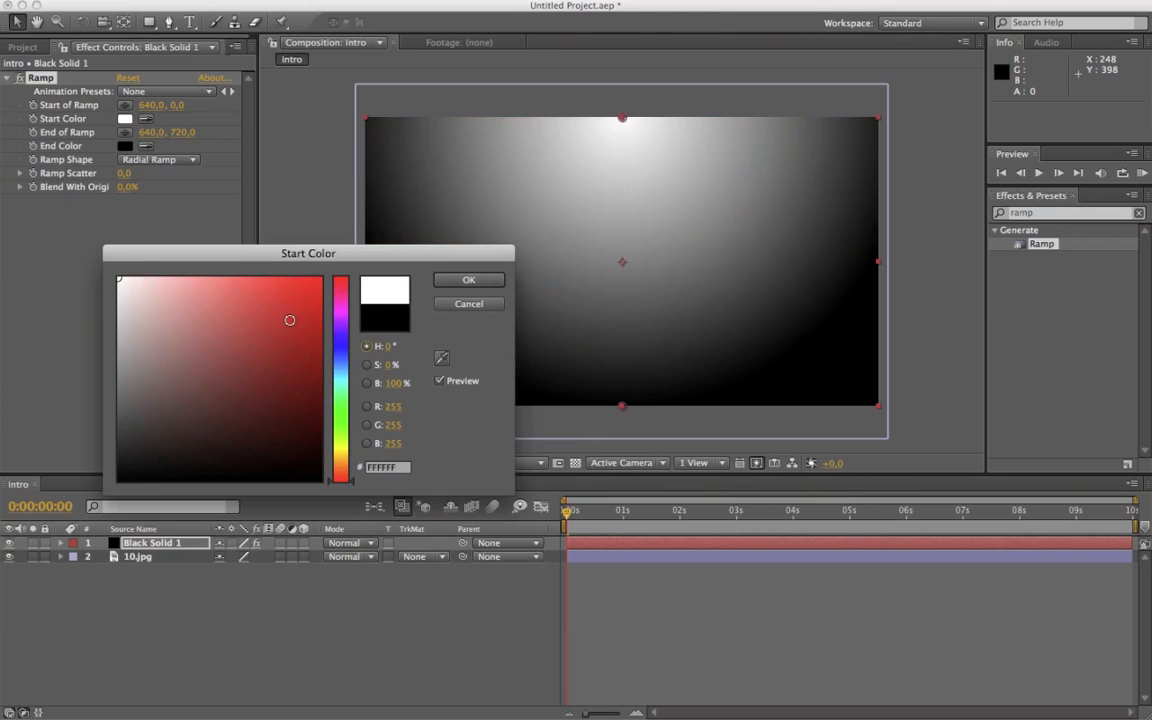
{"action": "mouse_move", "coordinate": [345, 360]}
{"action": "left_mouse_down"}
{"action": "mouse_move", "coordinate": [350, 350]}
{"action": "mouse_move", "coordinate": [357, 364]}
{"action": "mouse_move", "coordinate": [316, 263]}
{"action": "left_mouse_up"}
{"action": "left_click", "coordinate": [344, 359]}
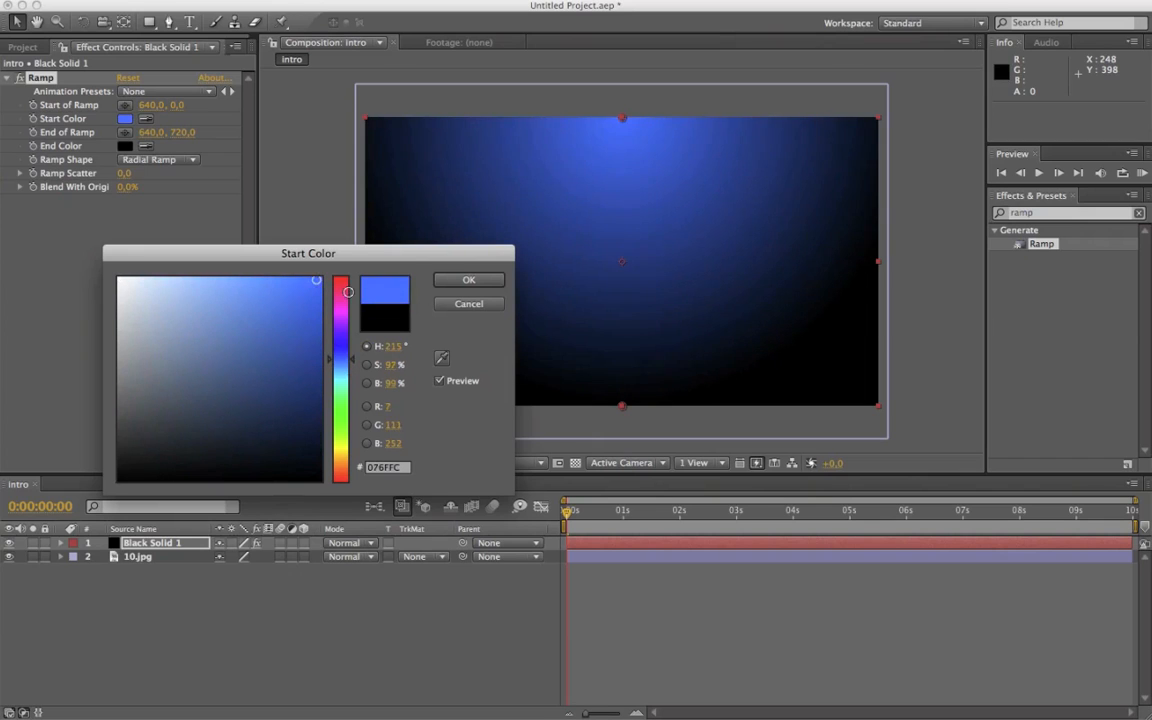
{"action": "left_click", "coordinate": [465, 287]}
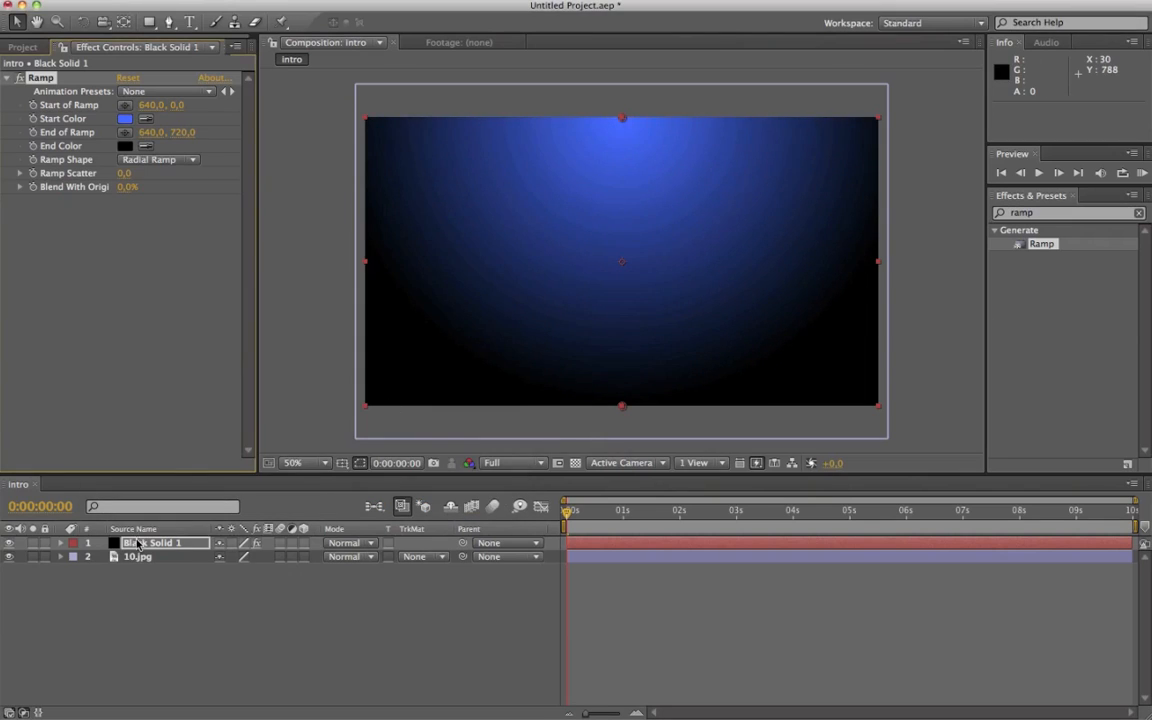
Try the Add, Lighten, Color Dodge, Overlay, Dissolve and Darken blending modes on the black solid layer
{"action": "left_click", "coordinate": [367, 544]}
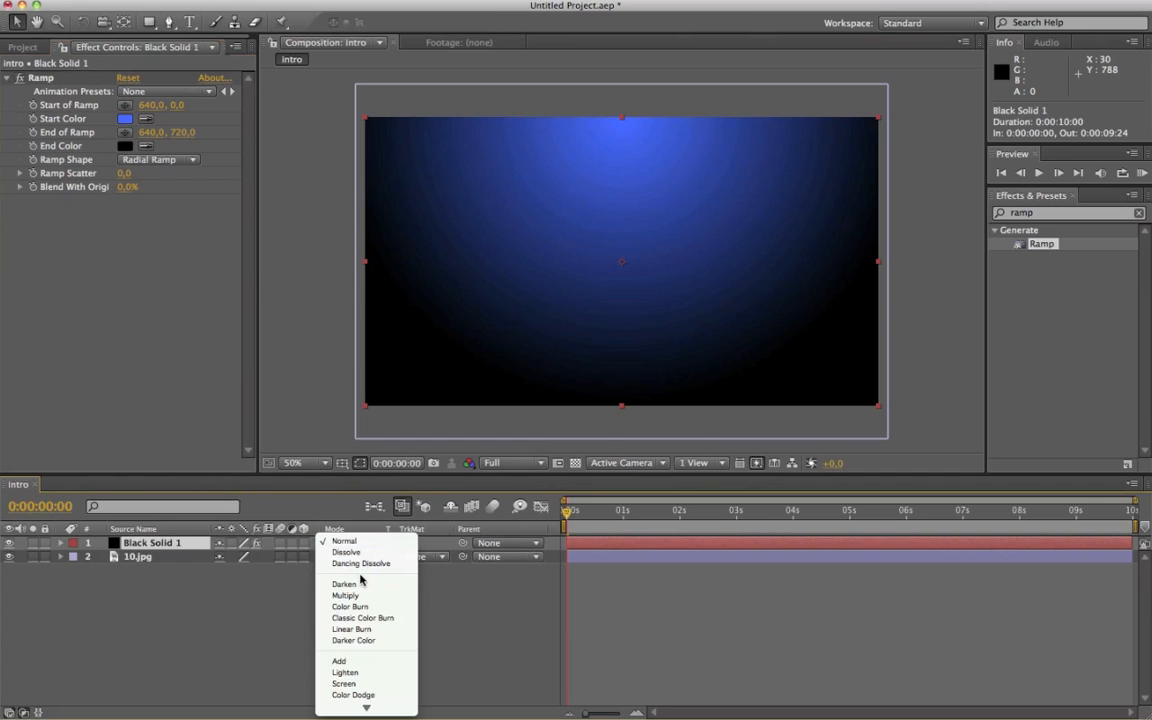
{"action": "scroll", "coordinate": [360, 583], "scroll_direction": "down", "scroll_amount": 2}
{"action": "left_click", "coordinate": [366, 606]}
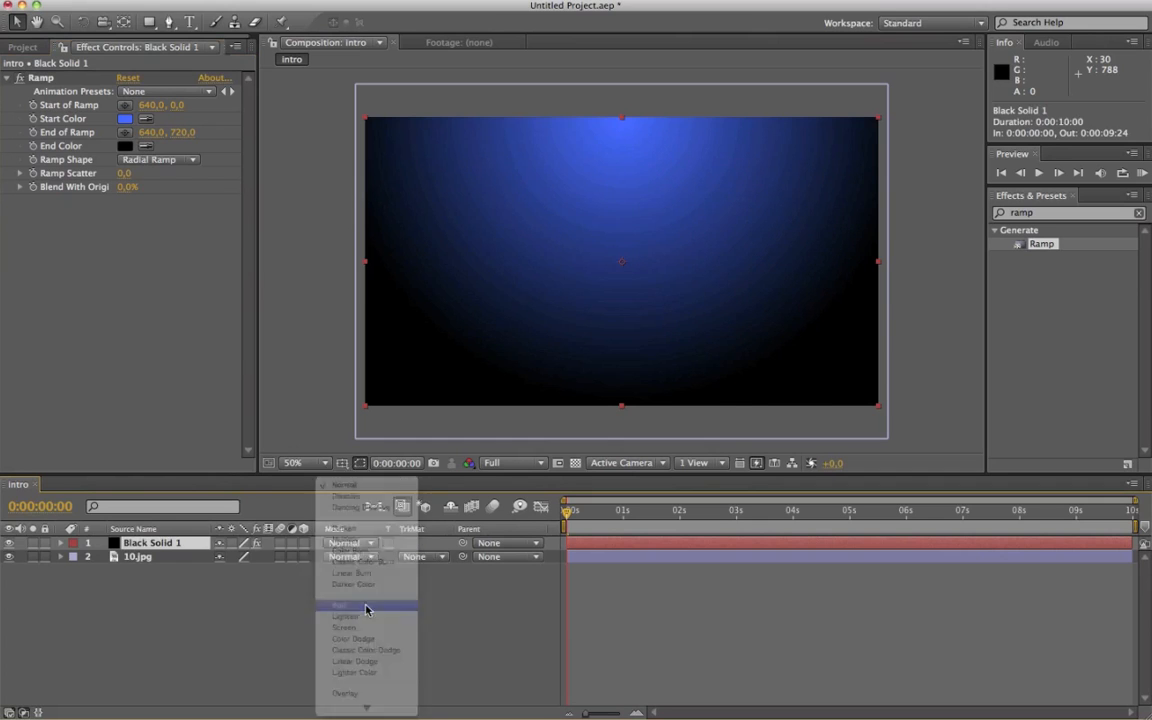
{"action": "left_click", "coordinate": [363, 546]}
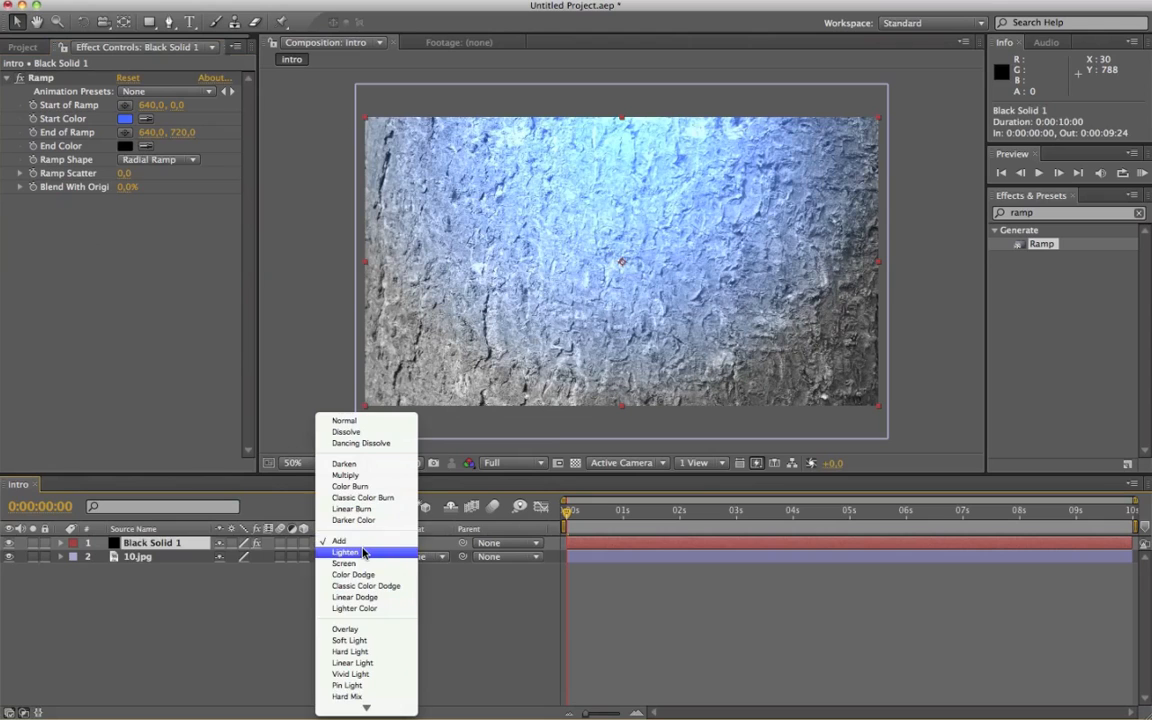
{"action": "left_click", "coordinate": [363, 550]}
{"action": "left_click", "coordinate": [363, 548]}
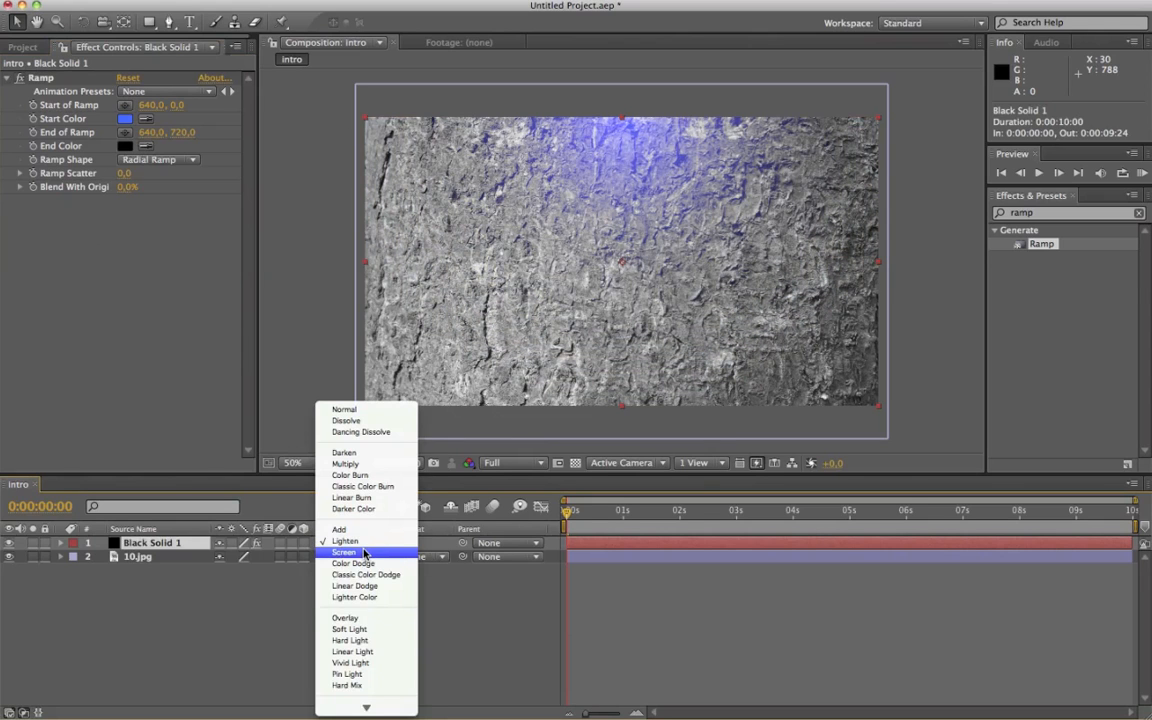
{"action": "left_click", "coordinate": [366, 563]}
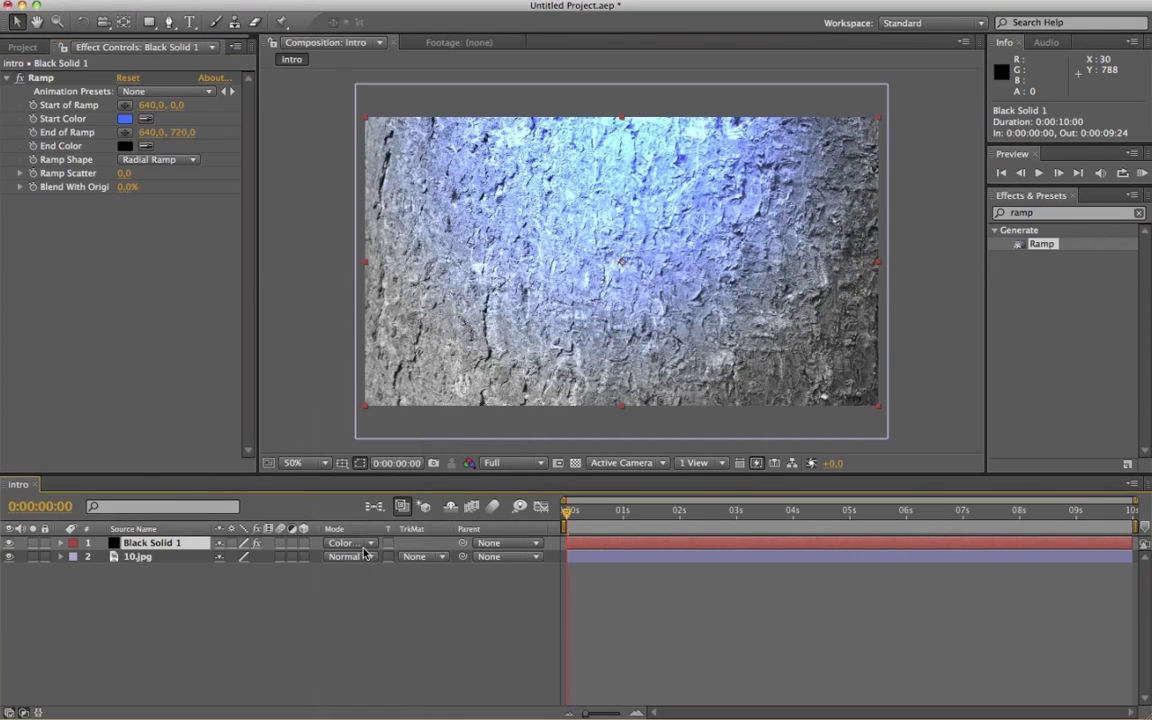
{"action": "left_click", "coordinate": [363, 548]}
{"action": "left_click", "coordinate": [363, 598]}
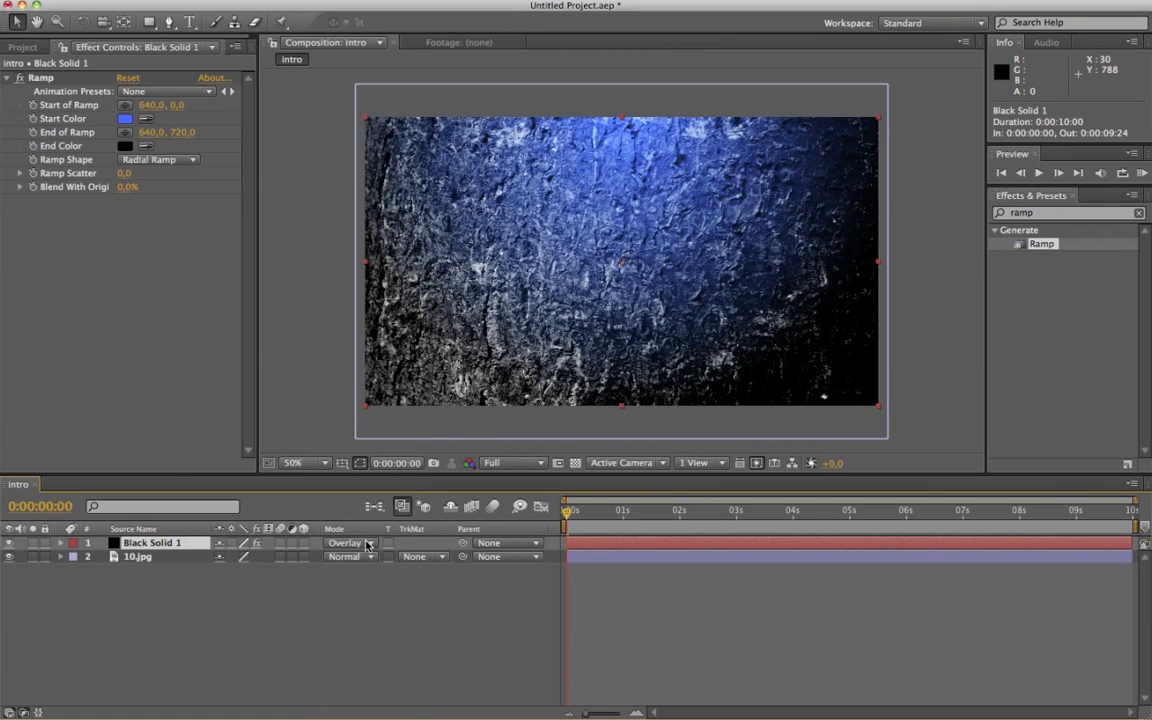
{"action": "left_click", "coordinate": [368, 545]}
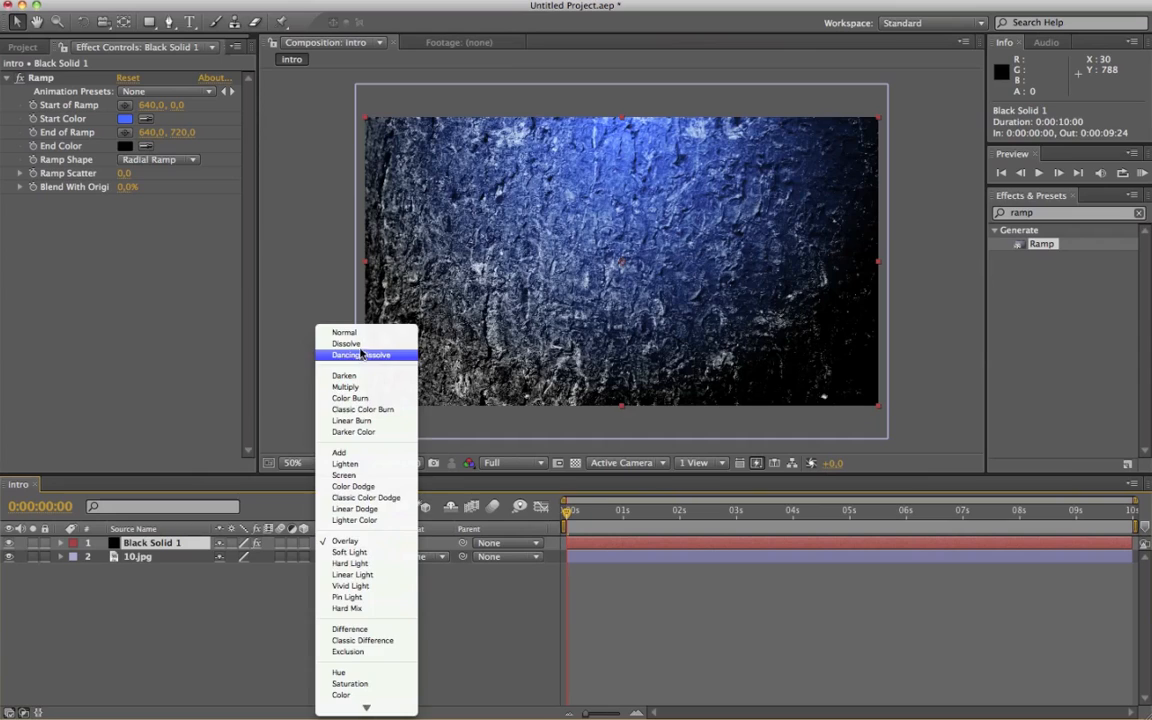
{"action": "left_click", "coordinate": [340, 316]}
{"action": "left_click", "coordinate": [350, 543]}
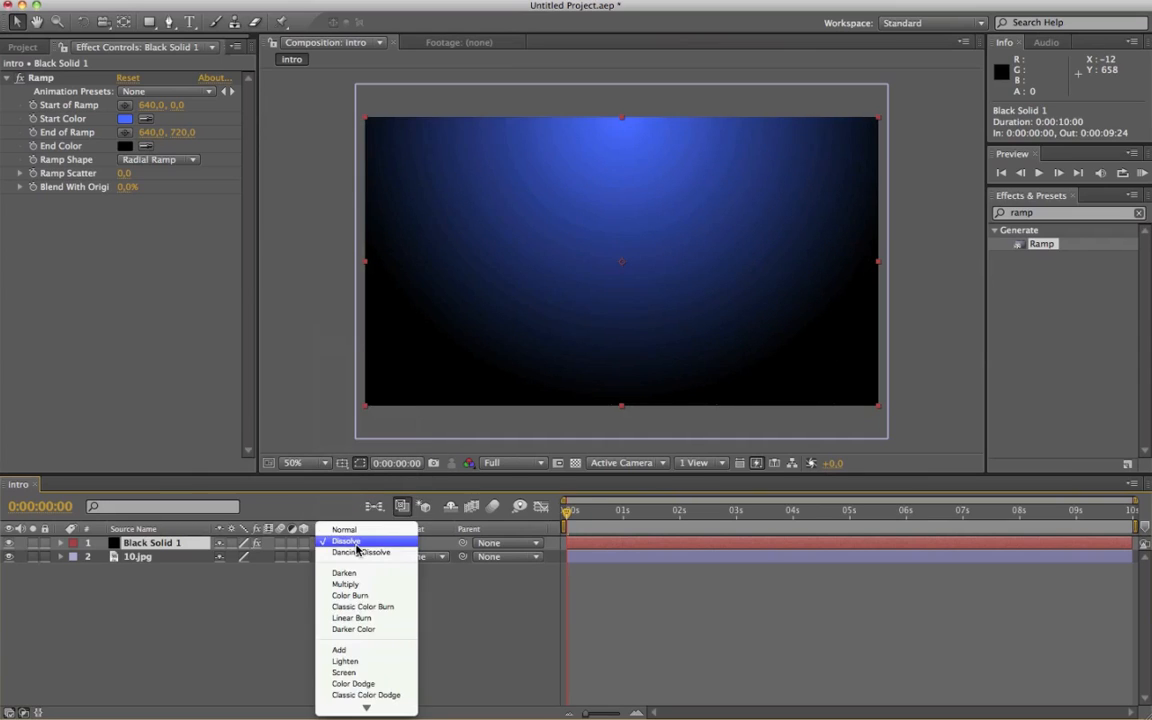
{"action": "left_click", "coordinate": [357, 549]}
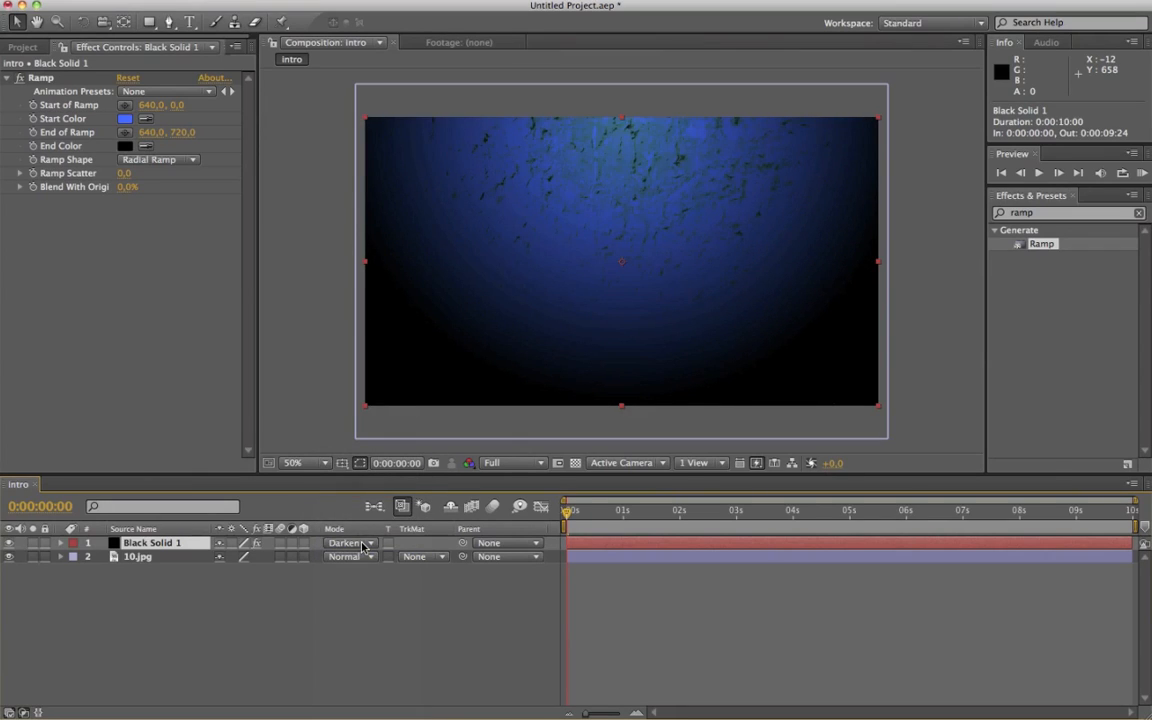
Set the black solid layer's blending mode to Multiply
{"action": "left_click", "coordinate": [362, 545]}
{"action": "left_click", "coordinate": [360, 552]}
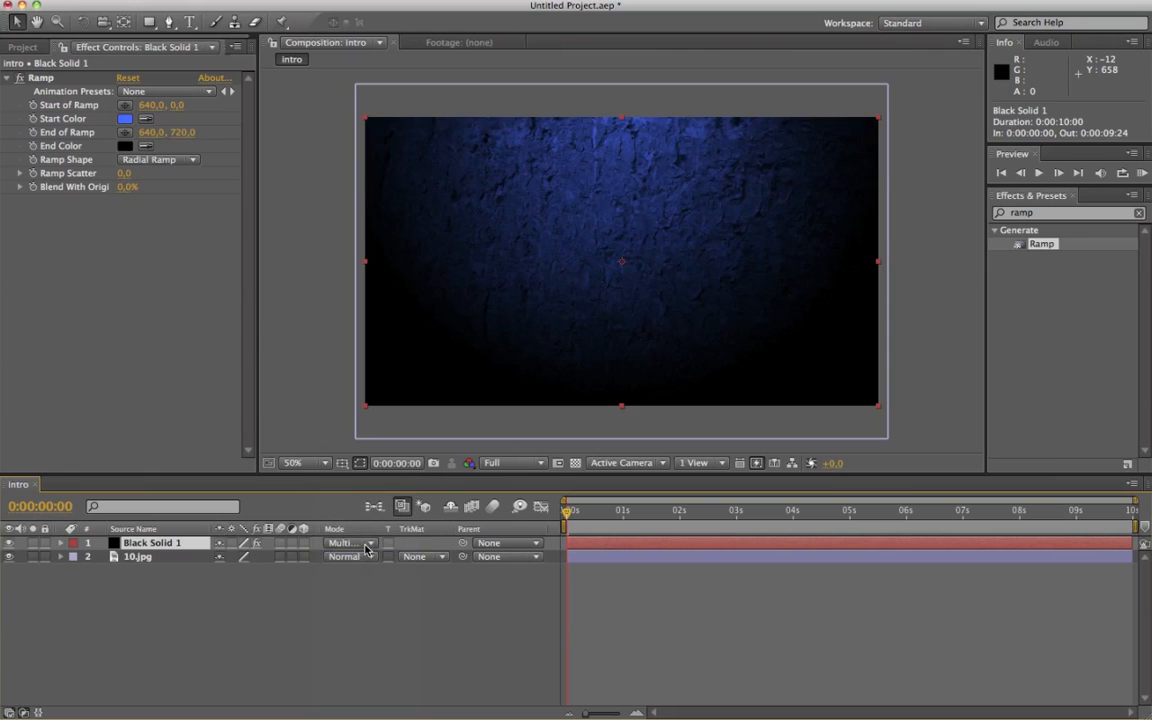
{"action": "left_click", "coordinate": [380, 640]}
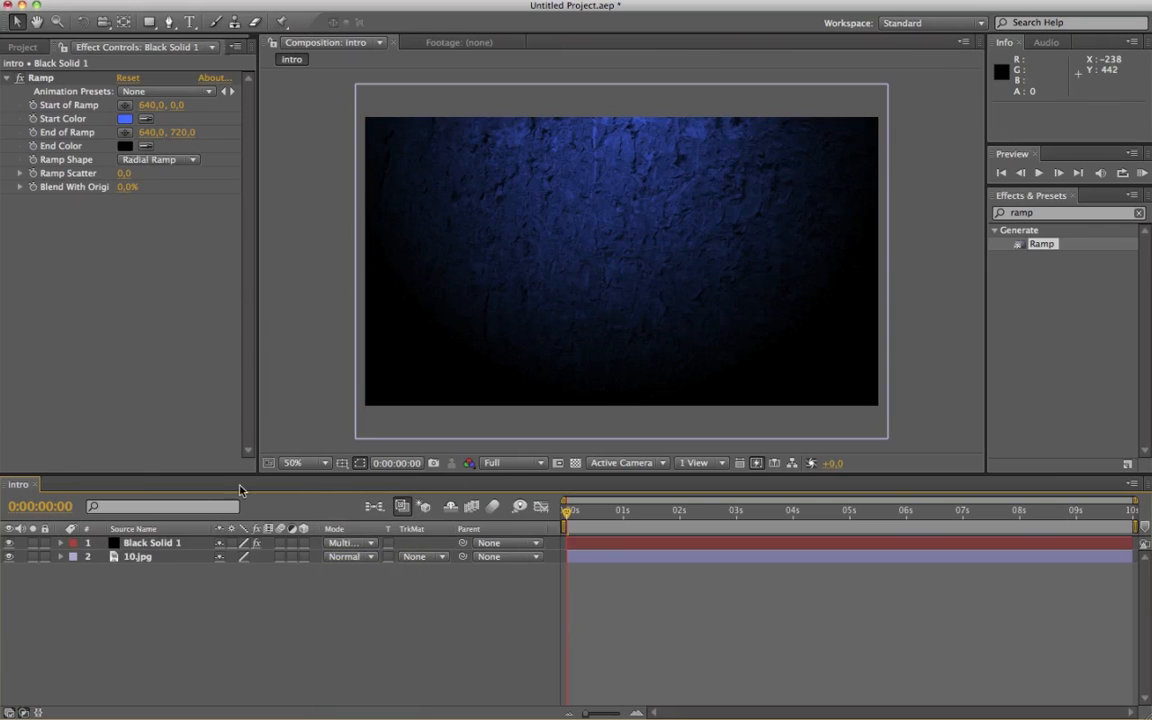
Reposition the ramp's start point to about 638, 22 and its end point below the frame to about 640, 938
{"action": "left_click", "coordinate": [345, 542]}
{"action": "left_click", "coordinate": [58, 79]}
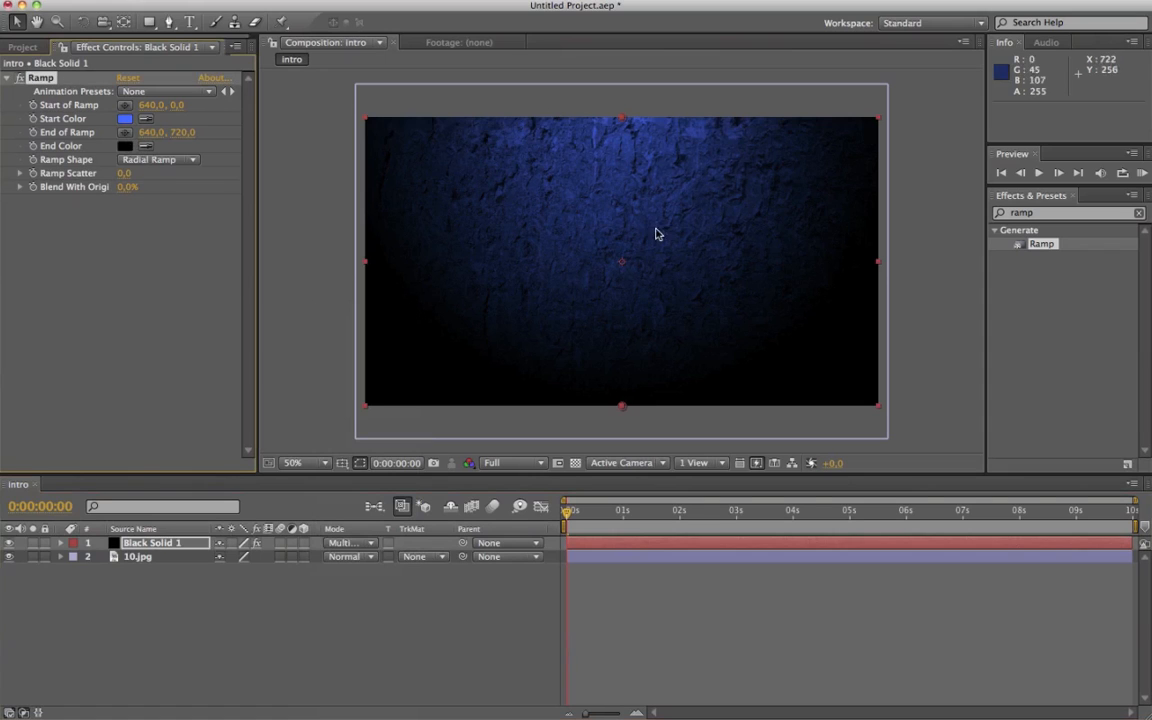
{"action": "left_click_drag", "start_coordinate": [622, 119], "coordinate": [622, 127]}
{"action": "left_click_drag", "start_coordinate": [622, 407], "coordinate": [626, 499]}
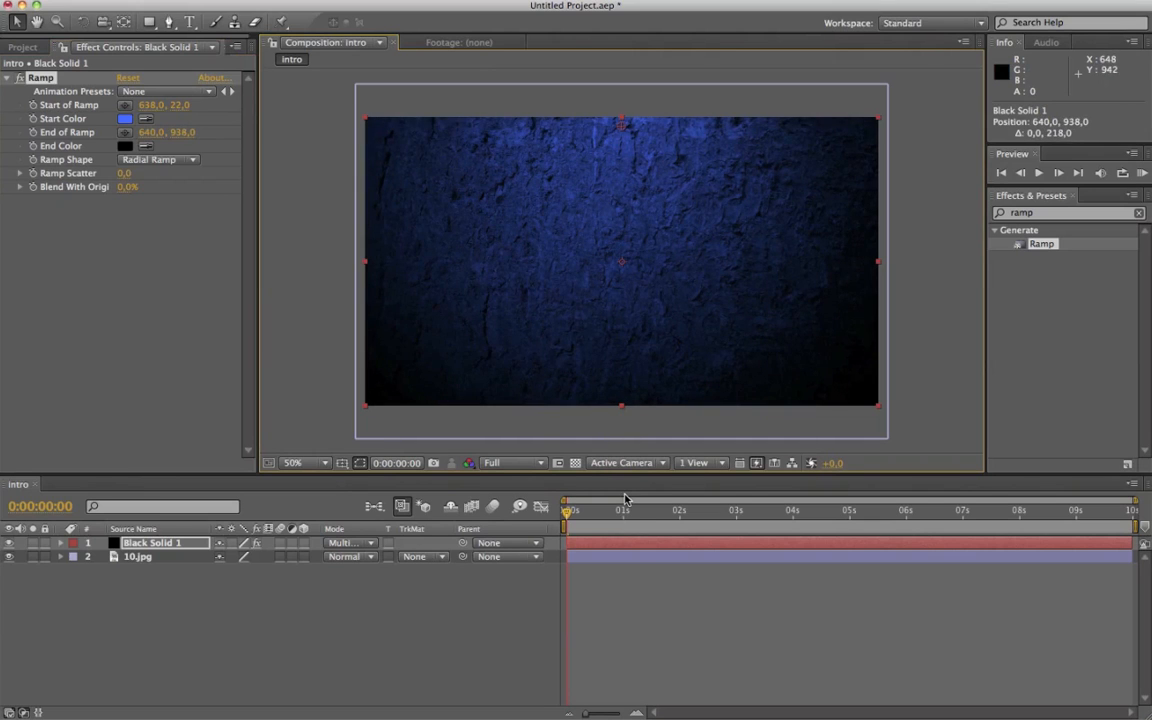
Change the Ramp effect's start colour to a lighter blue (539CFF)
{"action": "left_click", "coordinate": [124, 118]}
{"action": "left_click_drag", "start_coordinate": [294, 298], "coordinate": [251, 268]}
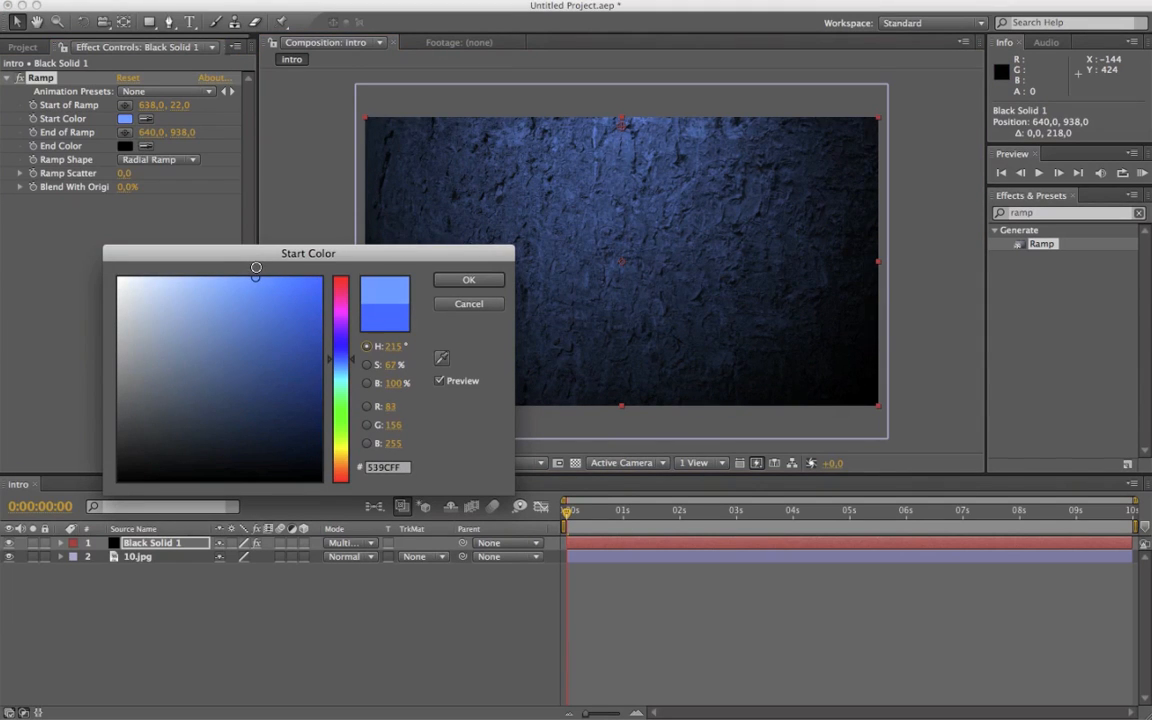
{"action": "left_click", "coordinate": [468, 280]}
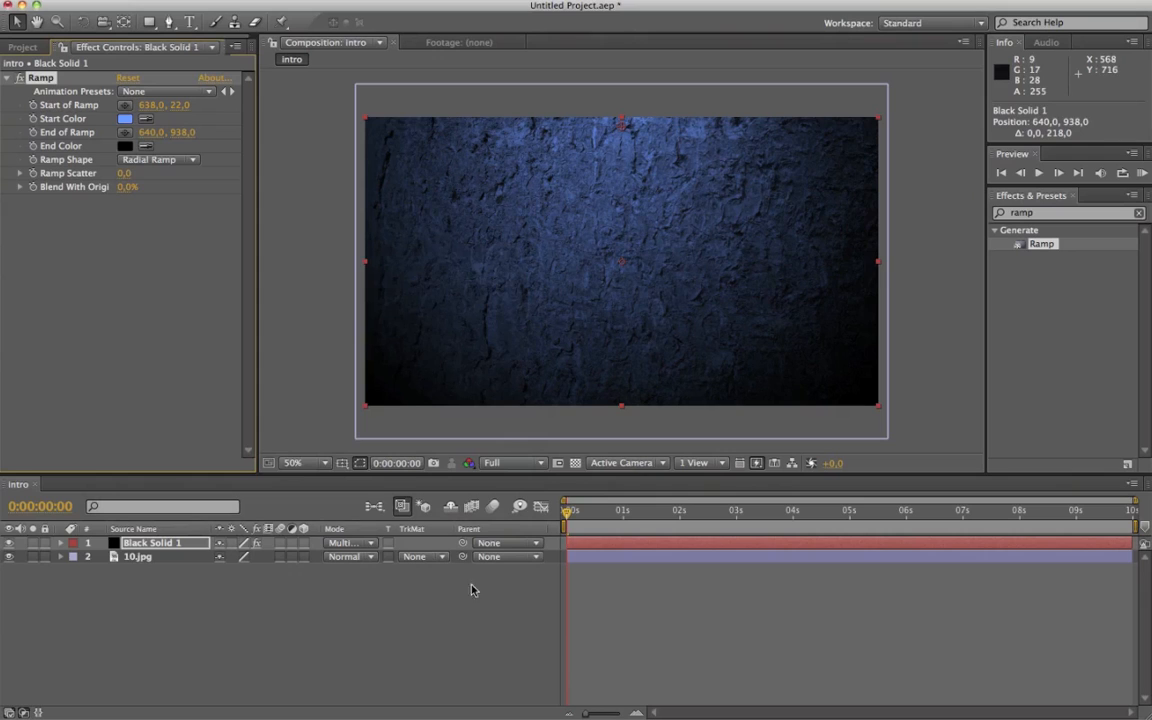
{"action": "left_click", "coordinate": [455, 627]}
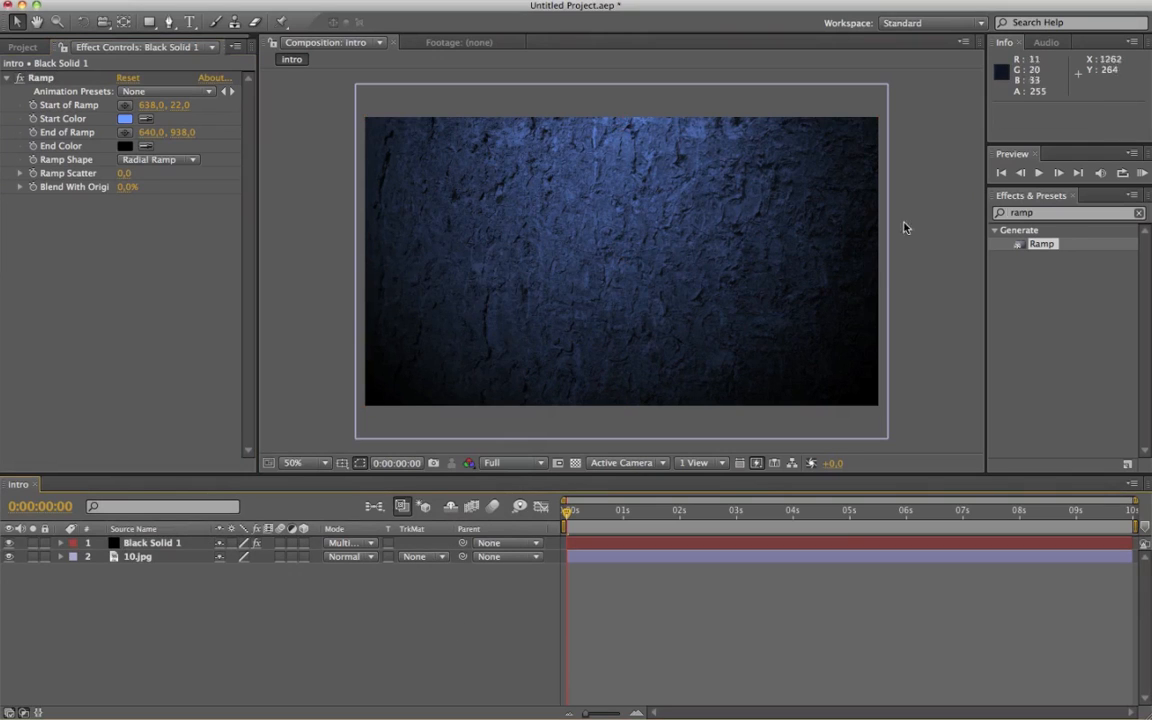
Clear the effects search and add a text layer containing "()" in the composition
{"action": "left_click_drag", "start_coordinate": [1074, 214], "coordinate": [855, 204]}
{"action": "key", "text": "BackSpace"}
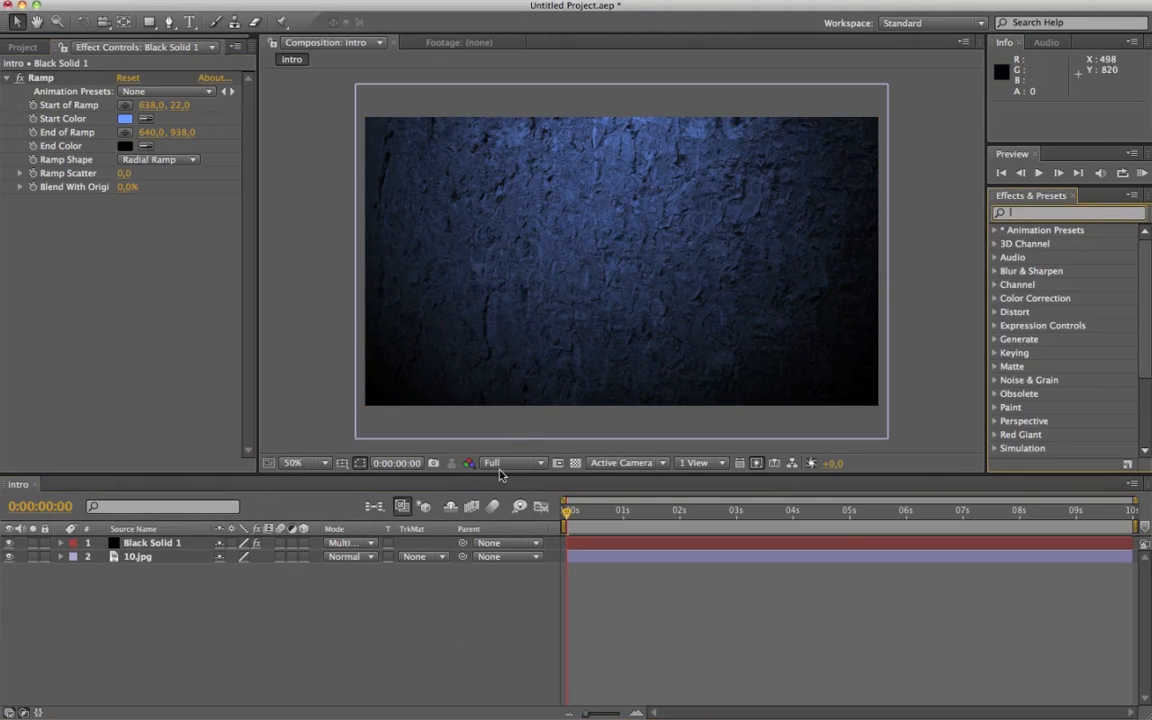
{"action": "left_click", "coordinate": [190, 22]}
{"action": "left_click", "coordinate": [531, 258]}
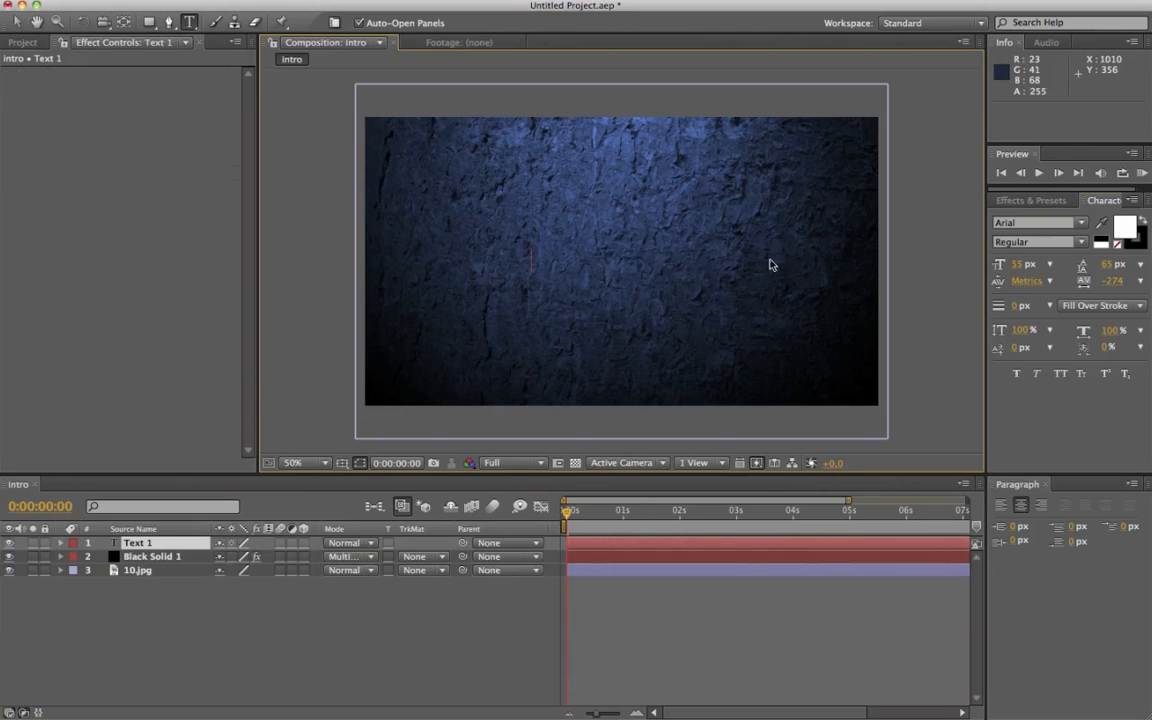
{"action": "left_click", "coordinate": [18, 25]}
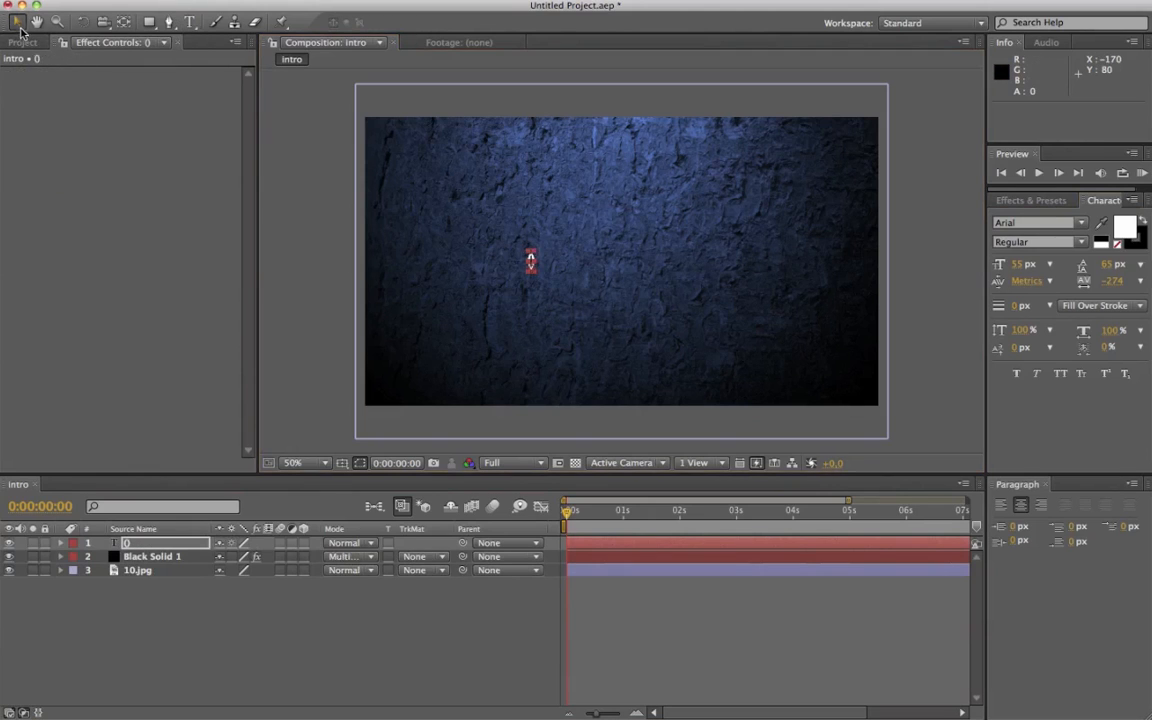
Set the parentheses text's tracking to 0 and its font to Chalkboard
{"action": "left_click", "coordinate": [1104, 284]}
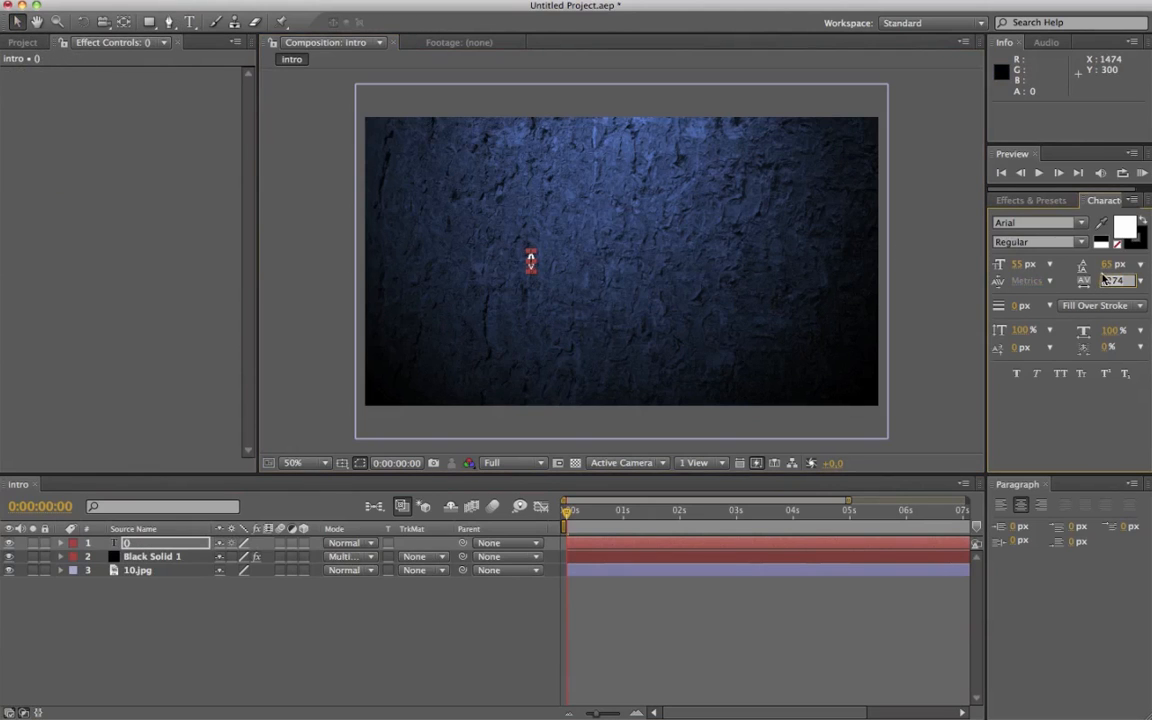
{"action": "type", "text": "0"}
{"action": "key", "text": "Return"}
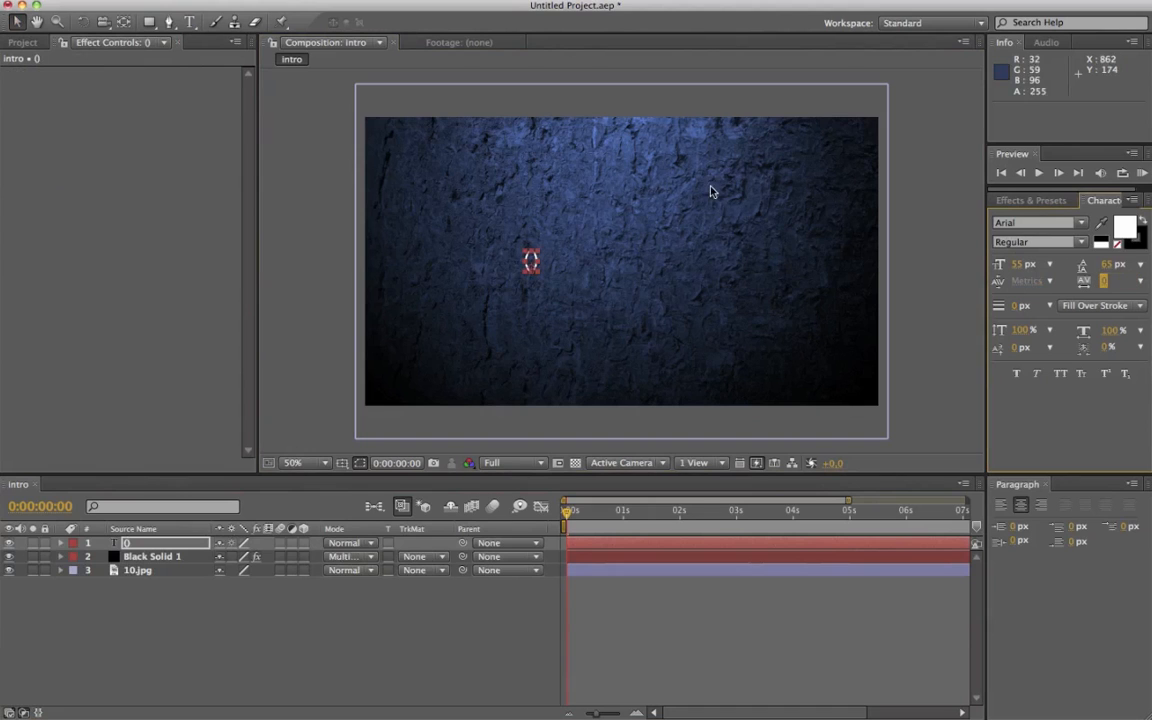
{"action": "left_click", "coordinate": [1062, 222]}
{"action": "scroll", "coordinate": [1057, 340], "scroll_direction": "down", "scroll_amount": 5}
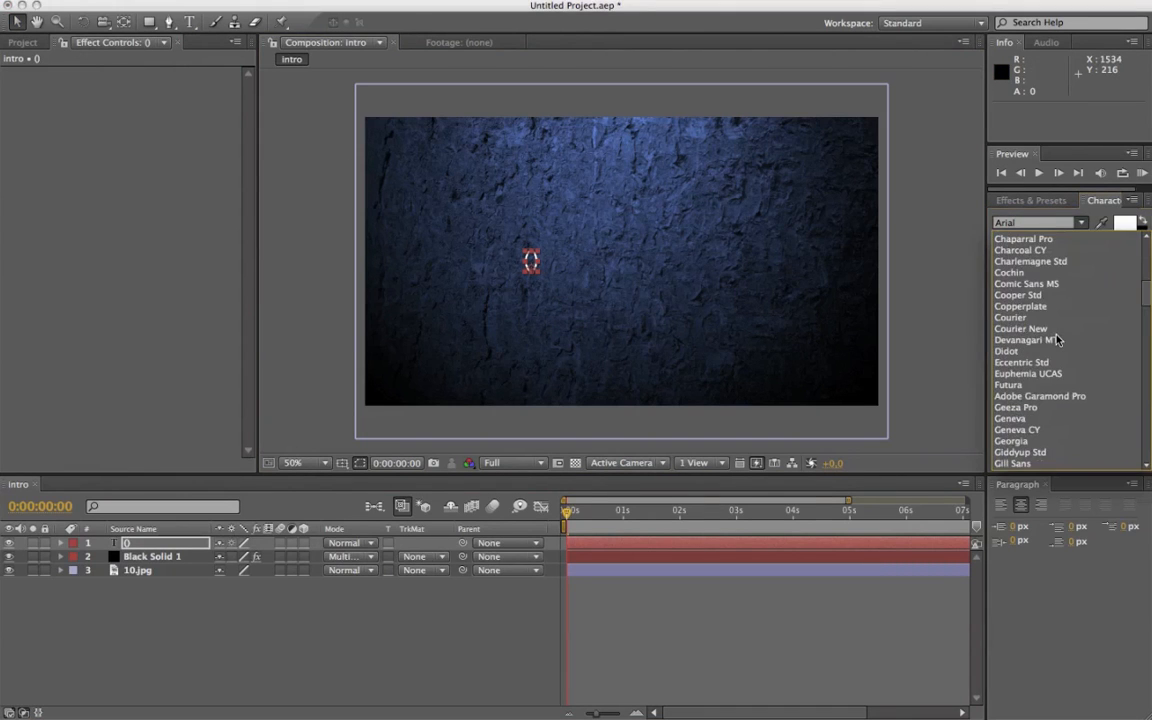
{"action": "scroll", "coordinate": [1050, 290], "scroll_direction": "up", "scroll_amount": 3}
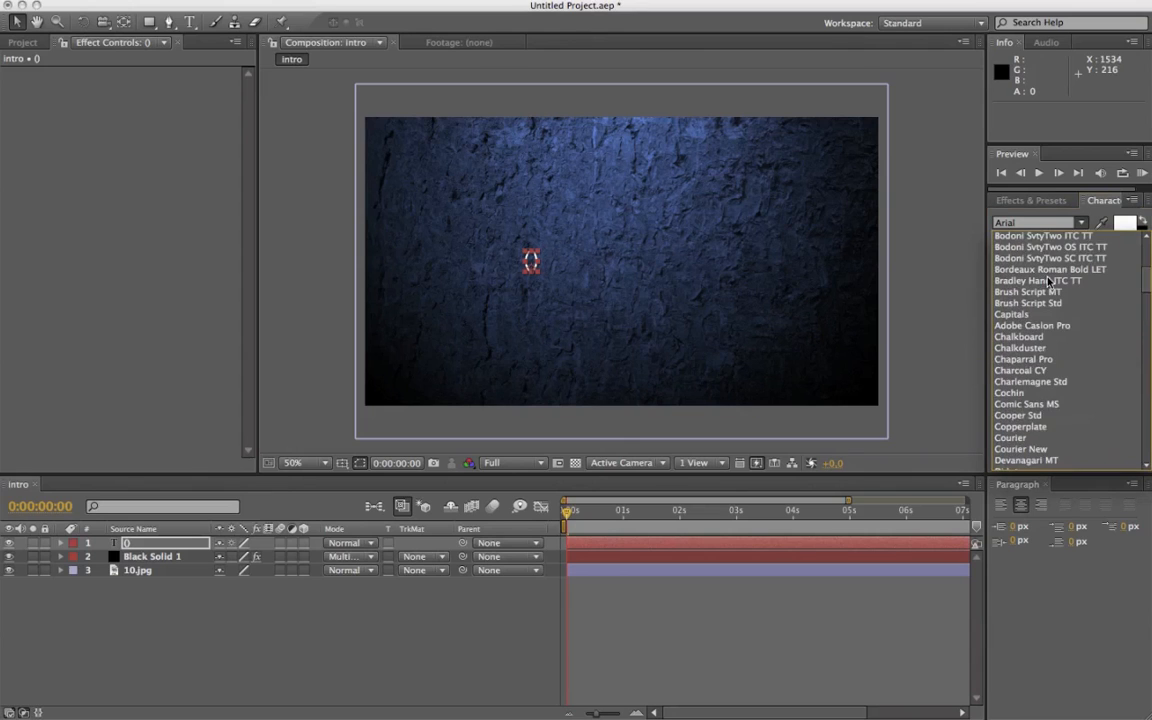
{"action": "left_click", "coordinate": [1018, 336]}
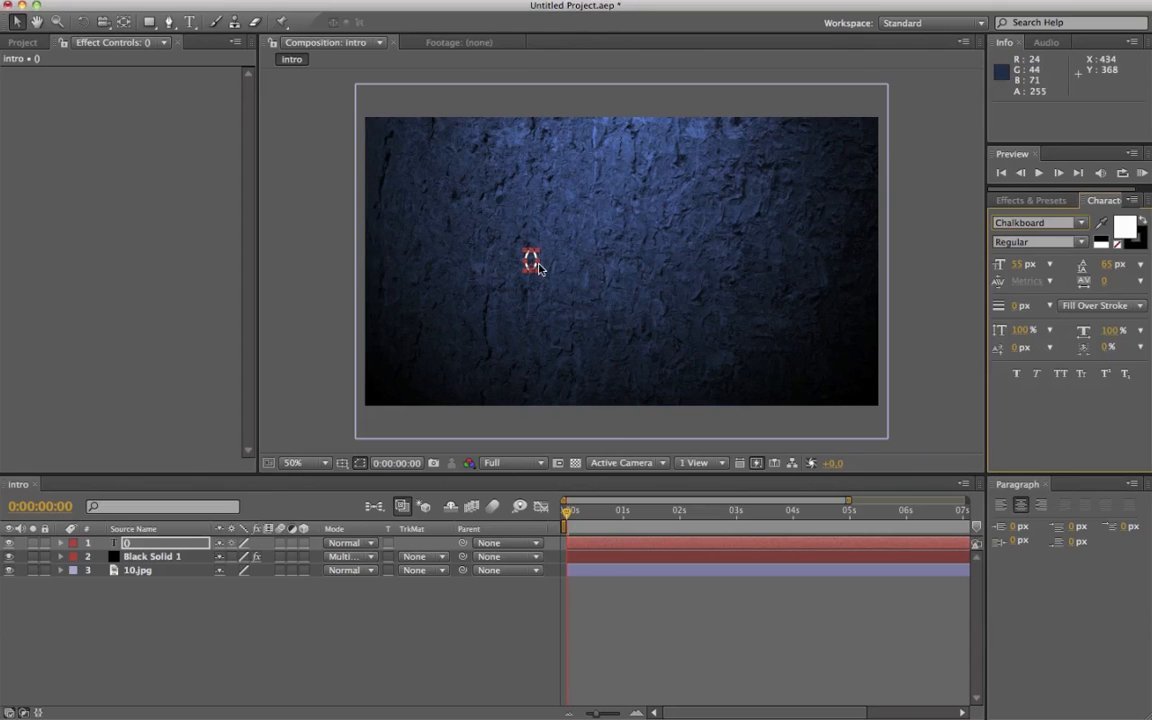
Enlarge the parentheses text to 103 px at about 188% scale and place it at about 334, 416
{"action": "left_click_drag", "start_coordinate": [1010, 262], "coordinate": [1049, 257]}
{"action": "left_click_drag", "start_coordinate": [546, 234], "coordinate": [601, 208]}
{"action": "left_click_drag", "start_coordinate": [544, 235], "coordinate": [518, 254]}
{"action": "left_click", "coordinate": [470, 624]}
{"action": "left_click", "coordinate": [518, 271]}
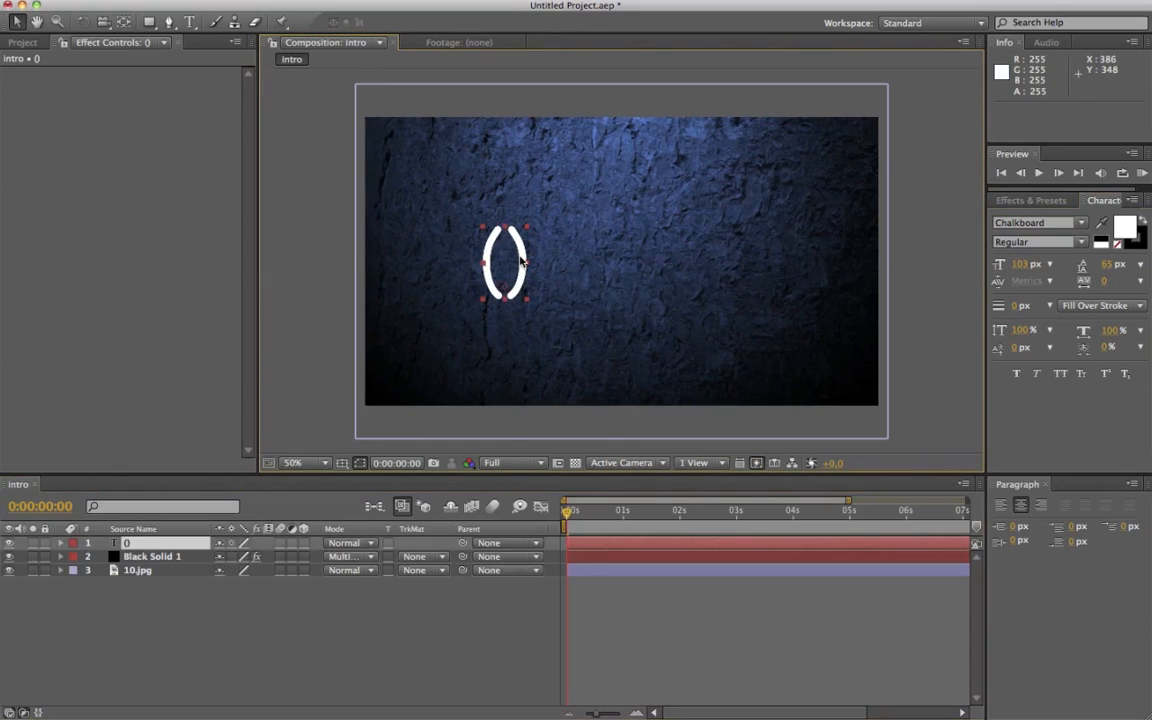
{"action": "mouse_move", "coordinate": [520, 262]}
{"action": "left_mouse_down"}
{"action": "mouse_move", "coordinate": [484, 373]}
{"action": "mouse_move", "coordinate": [628, 193]}
{"action": "mouse_move", "coordinate": [410, 270]}
{"action": "mouse_move", "coordinate": [514, 260]}
{"action": "left_mouse_up"}
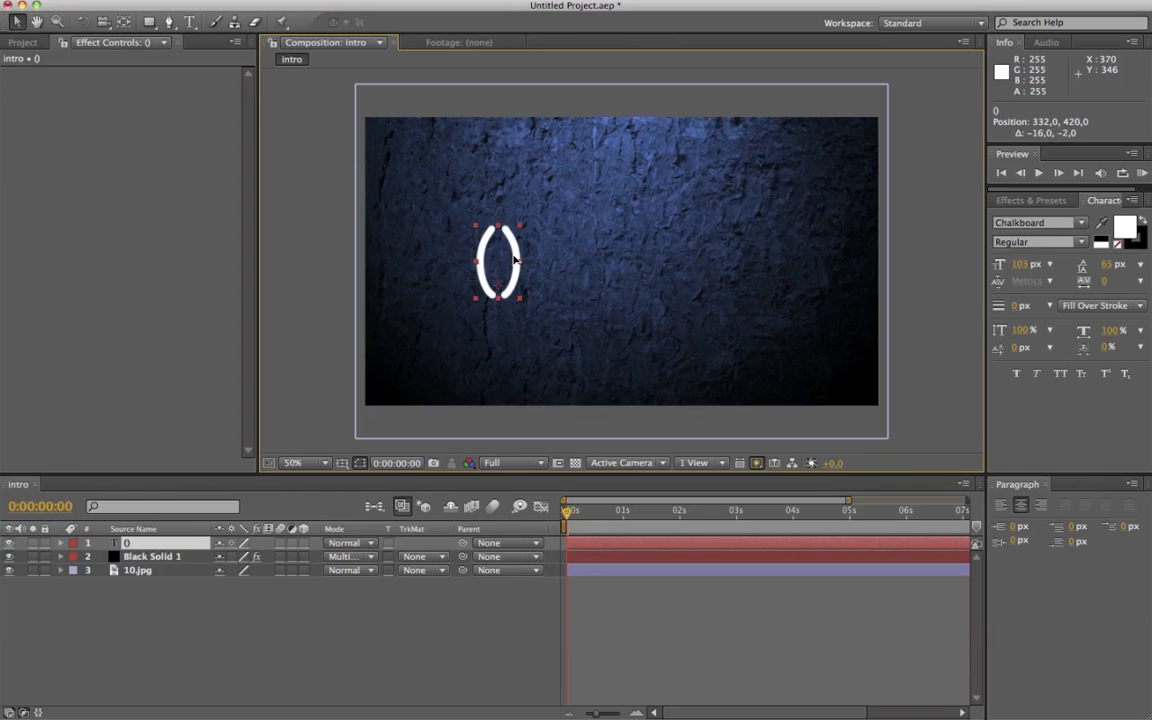
{"action": "left_click_drag", "start_coordinate": [514, 260], "coordinate": [515, 258]}
At 0:00:00:00, move the parentheses to the lower frame edge at about 254, 780 and set a Position keyframe
{"action": "left_click", "coordinate": [589, 511]}
{"action": "left_click_drag", "start_coordinate": [589, 512], "coordinate": [511, 511]}
{"action": "left_click_drag", "start_coordinate": [519, 266], "coordinate": [479, 404]}
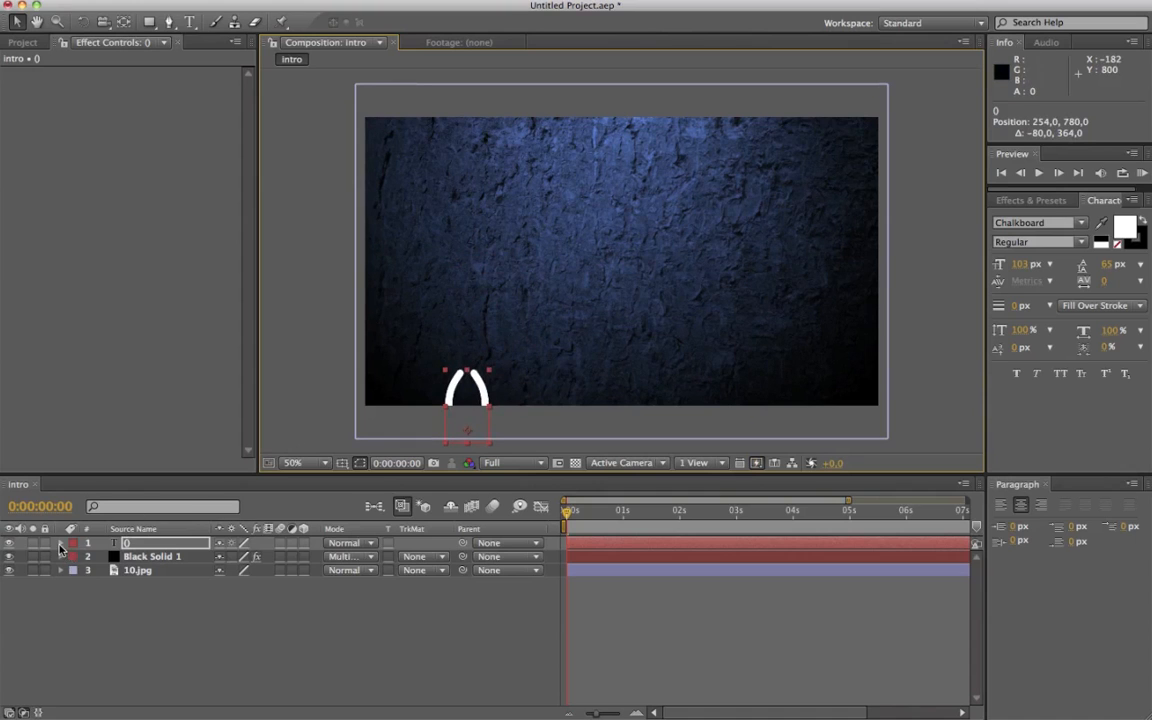
{"action": "left_click", "coordinate": [60, 544]}
{"action": "left_click", "coordinate": [73, 570]}
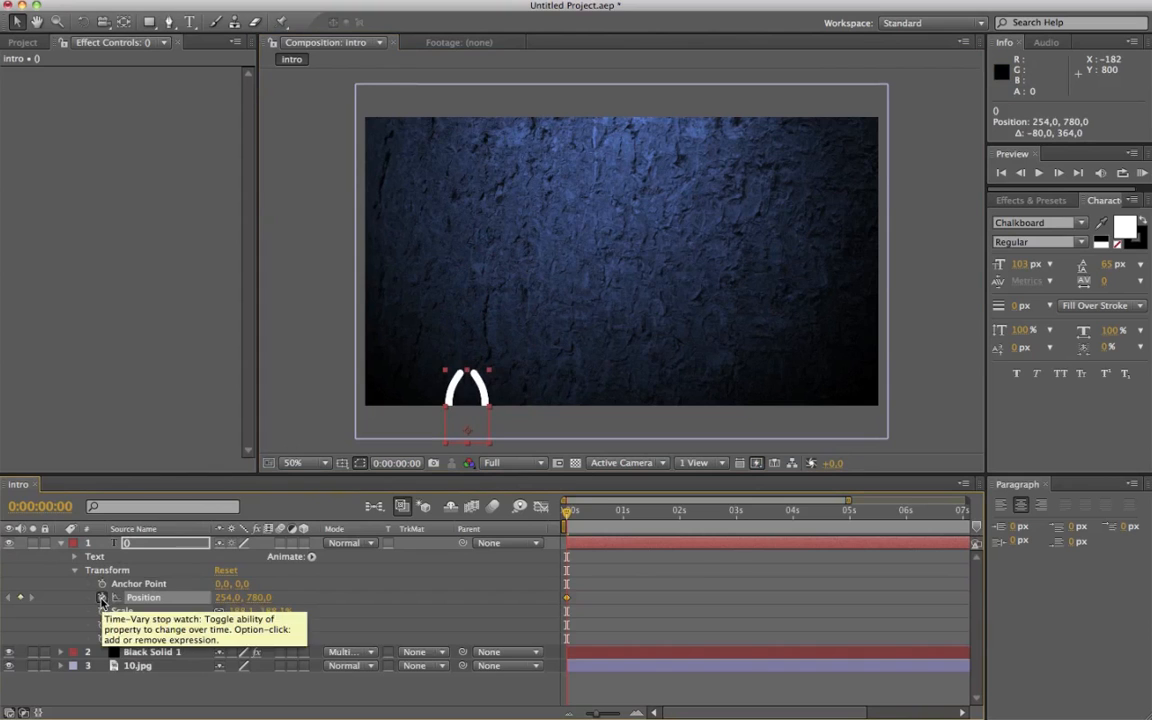
{"action": "left_click", "coordinate": [101, 597]}
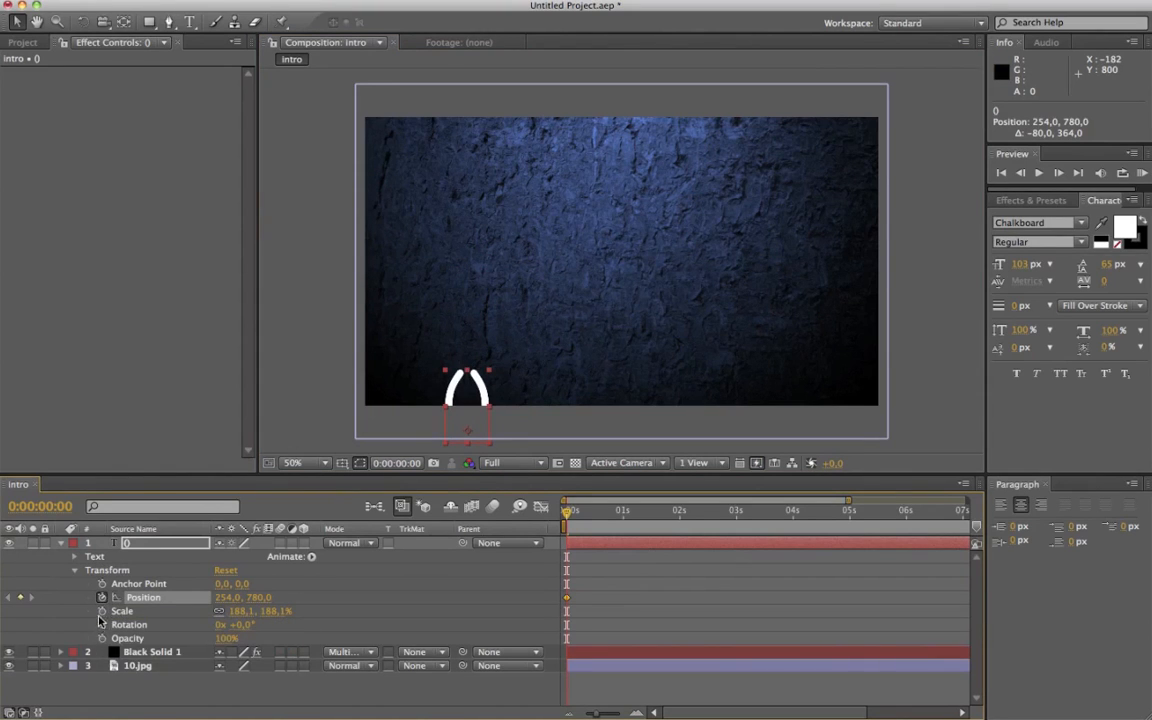
Add Scale, Rotation and Opacity keyframes at 0:00:00:00, shrink the parentheses to about 79.6% and place them at about 192, 746
{"action": "left_click", "coordinate": [101, 611]}
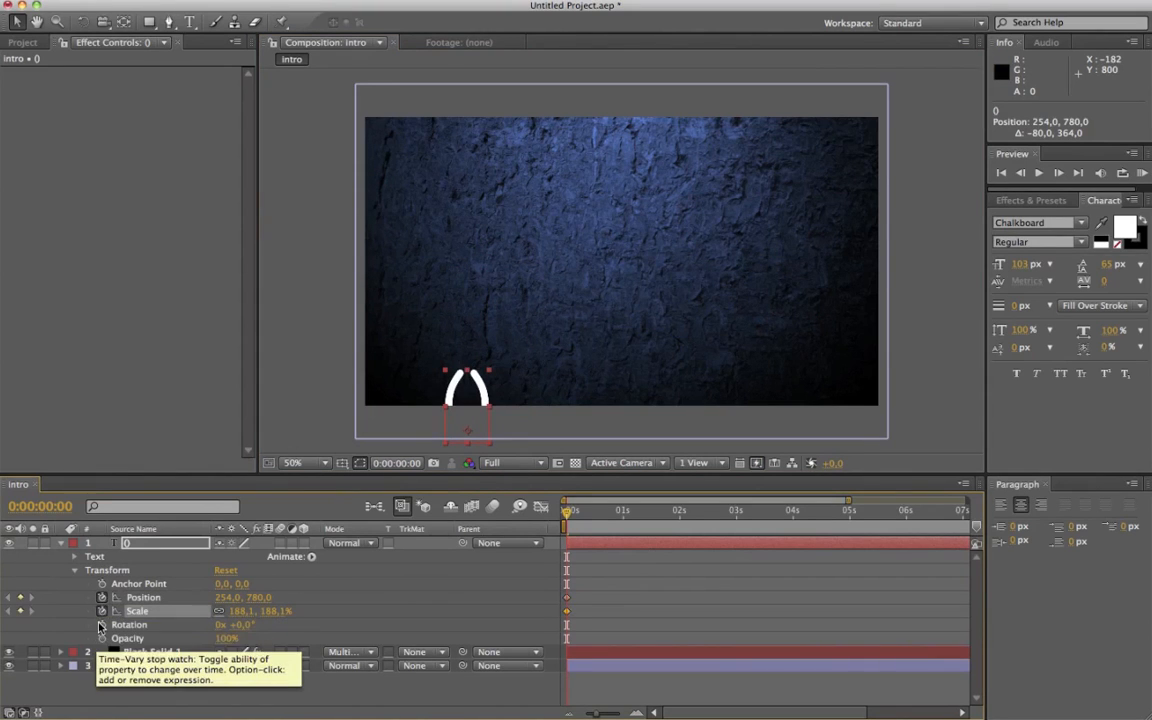
{"action": "left_click", "coordinate": [101, 625]}
{"action": "left_click", "coordinate": [101, 638]}
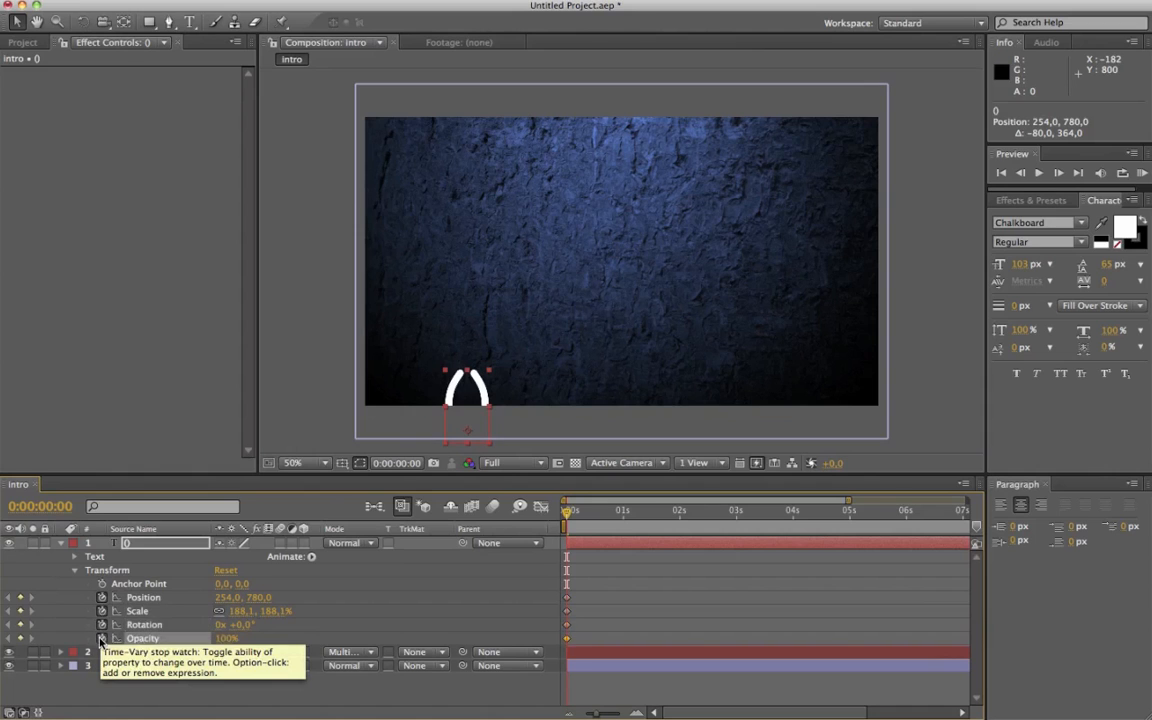
{"action": "left_click_drag", "start_coordinate": [490, 371], "coordinate": [444, 398]}
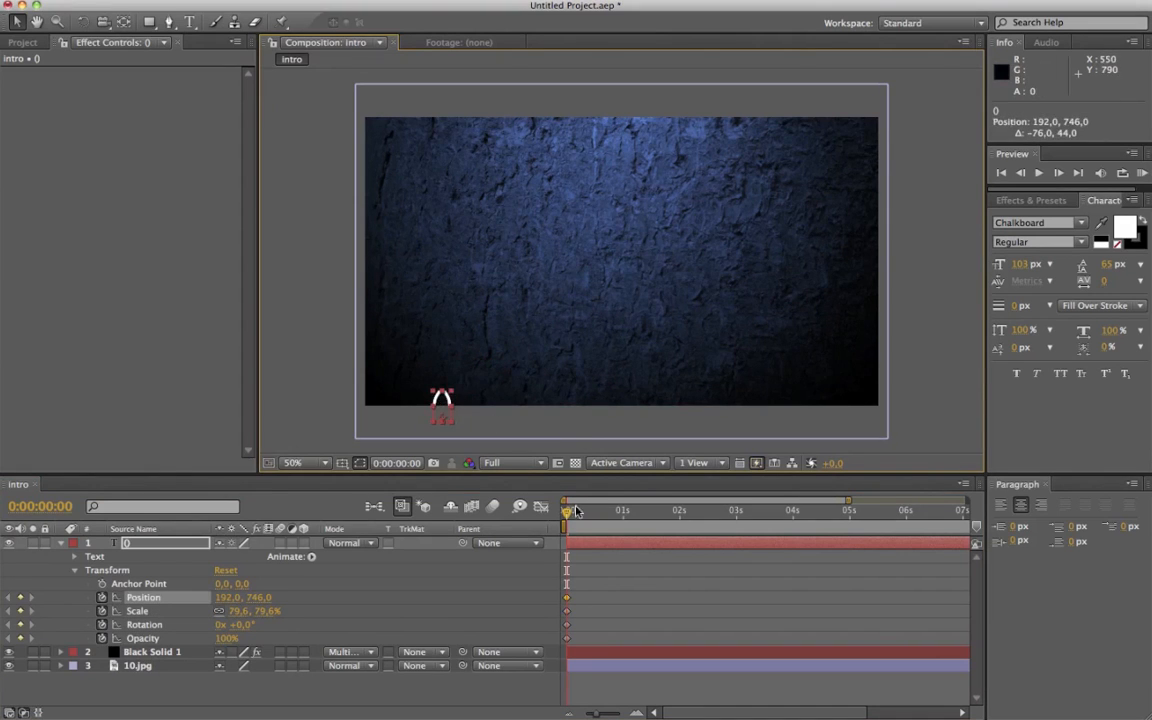
At 0:00:00:17, move the parentheses up to about 282, 368 along a curved motion path
{"action": "left_click", "coordinate": [605, 515]}
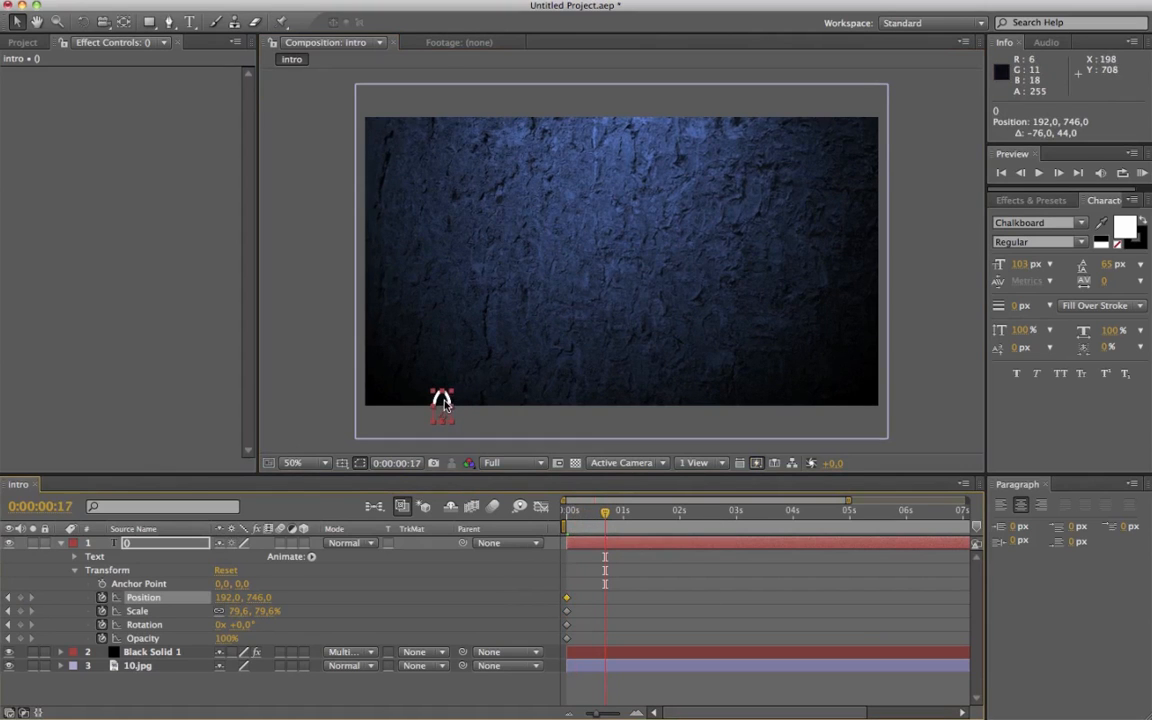
{"action": "left_click_drag", "start_coordinate": [445, 404], "coordinate": [616, 302]}
{"action": "left_click_drag", "start_coordinate": [479, 250], "coordinate": [479, 257]}
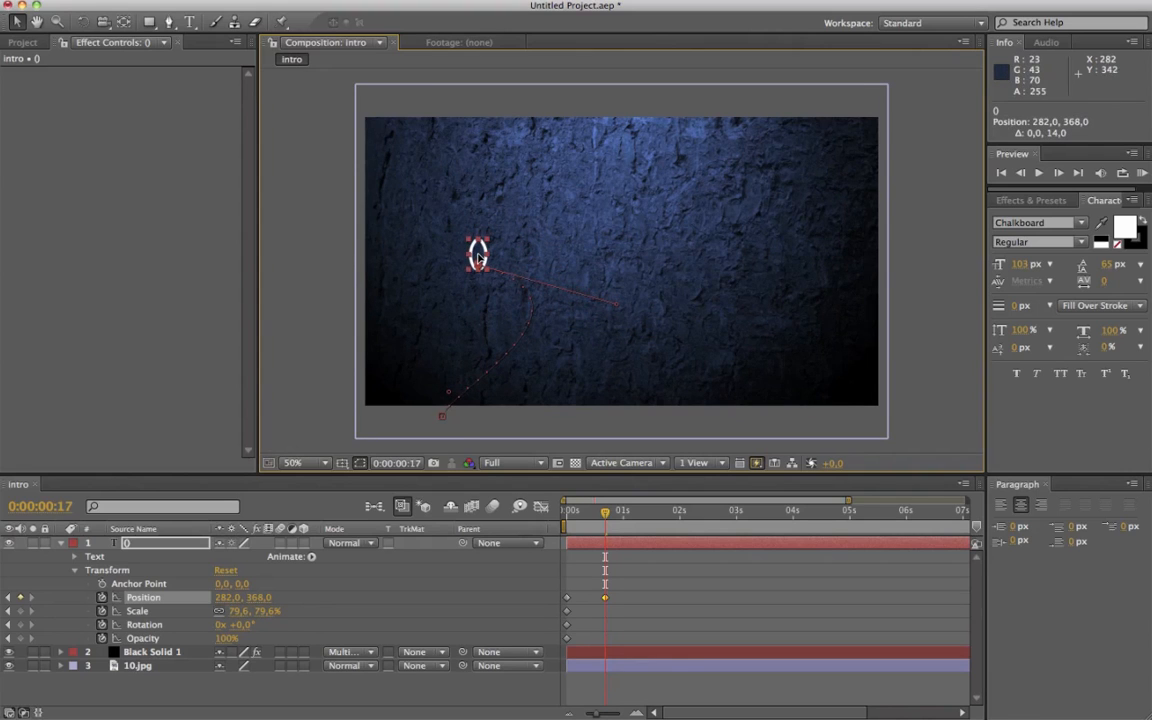
Shift the motion path's starting point to about 180, 738 and adjust the curve handle of its end point
{"action": "left_click", "coordinate": [522, 292]}
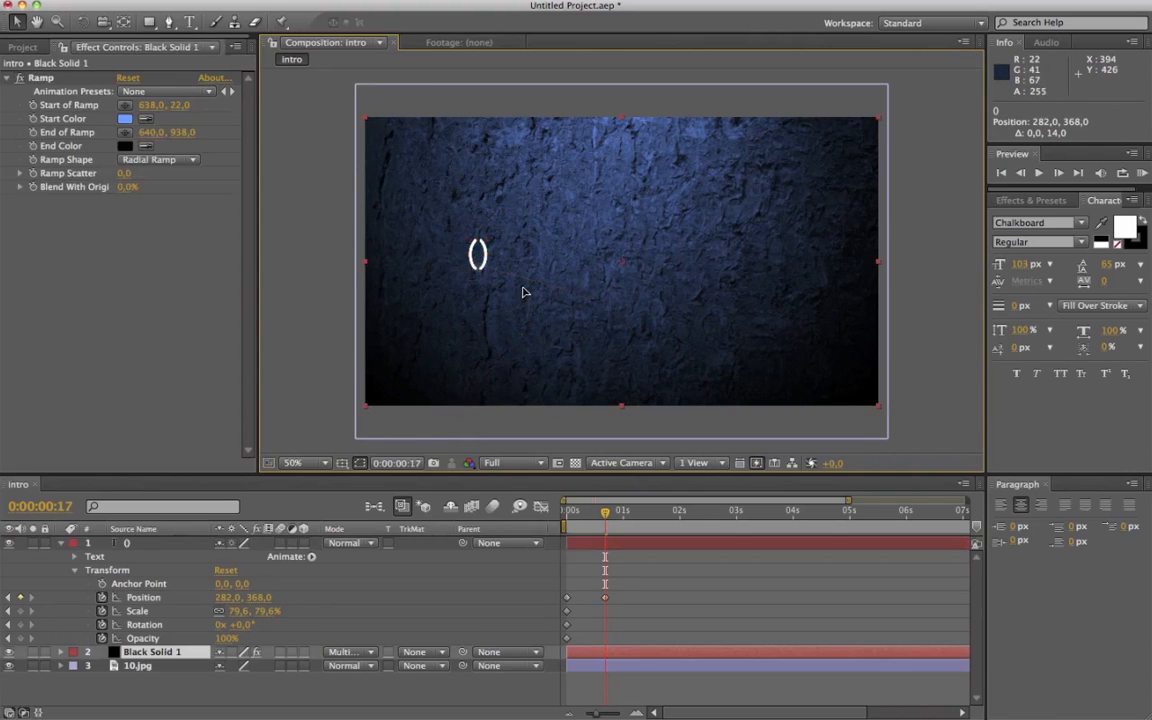
{"action": "left_click", "coordinate": [172, 543]}
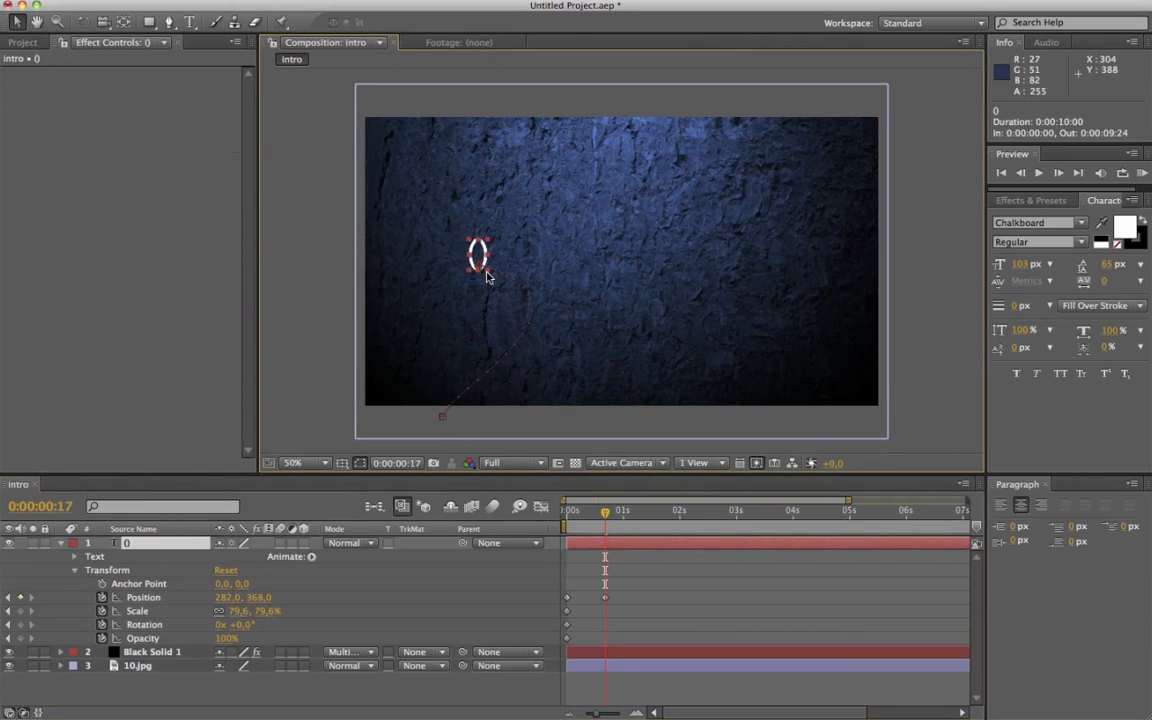
{"action": "left_click", "coordinate": [505, 280]}
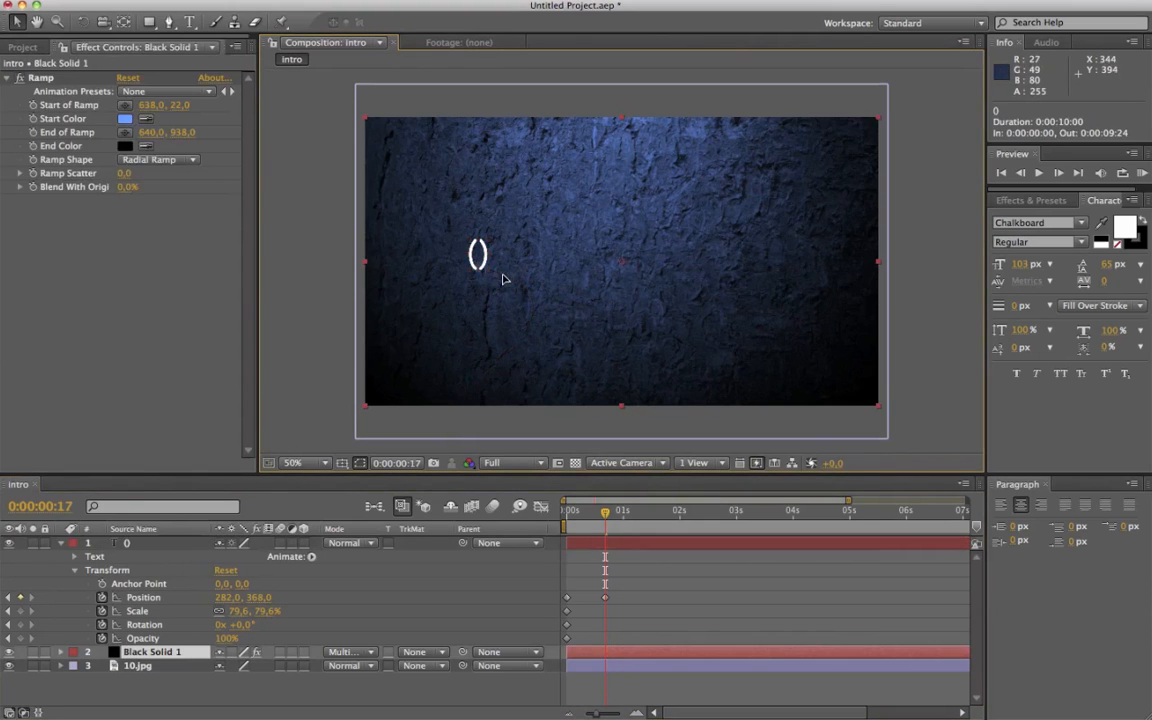
{"action": "left_click", "coordinate": [444, 410]}
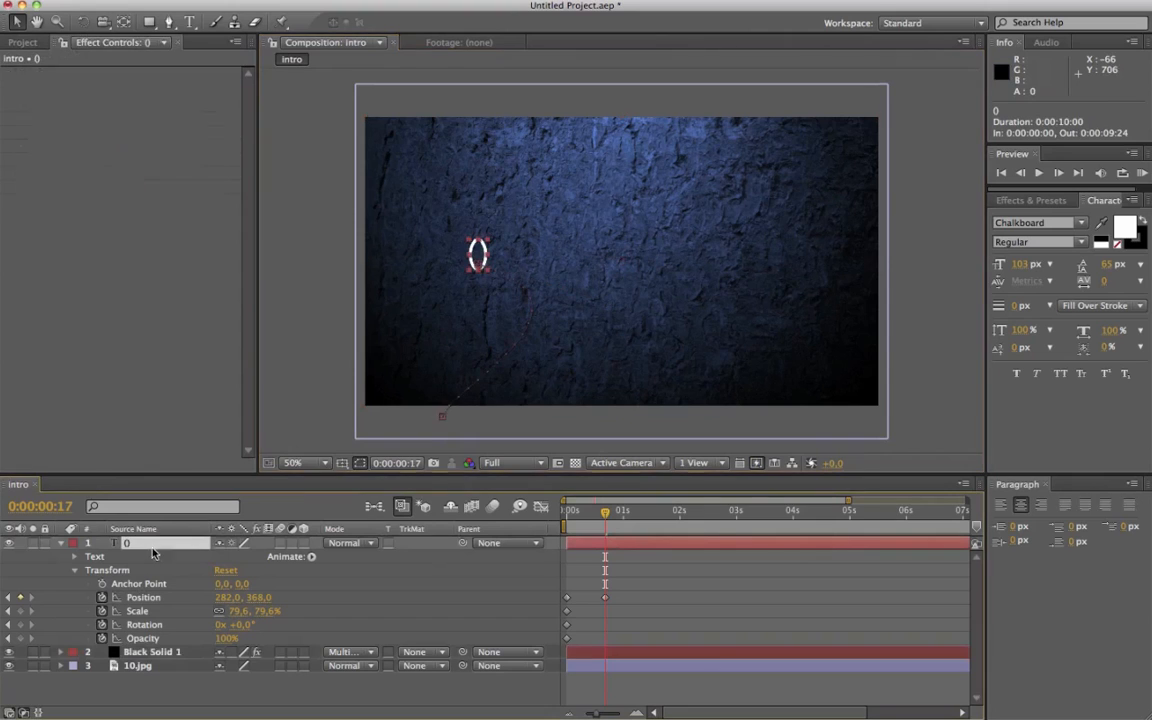
{"action": "left_click", "coordinate": [445, 418]}
{"action": "left_click", "coordinate": [509, 290]}
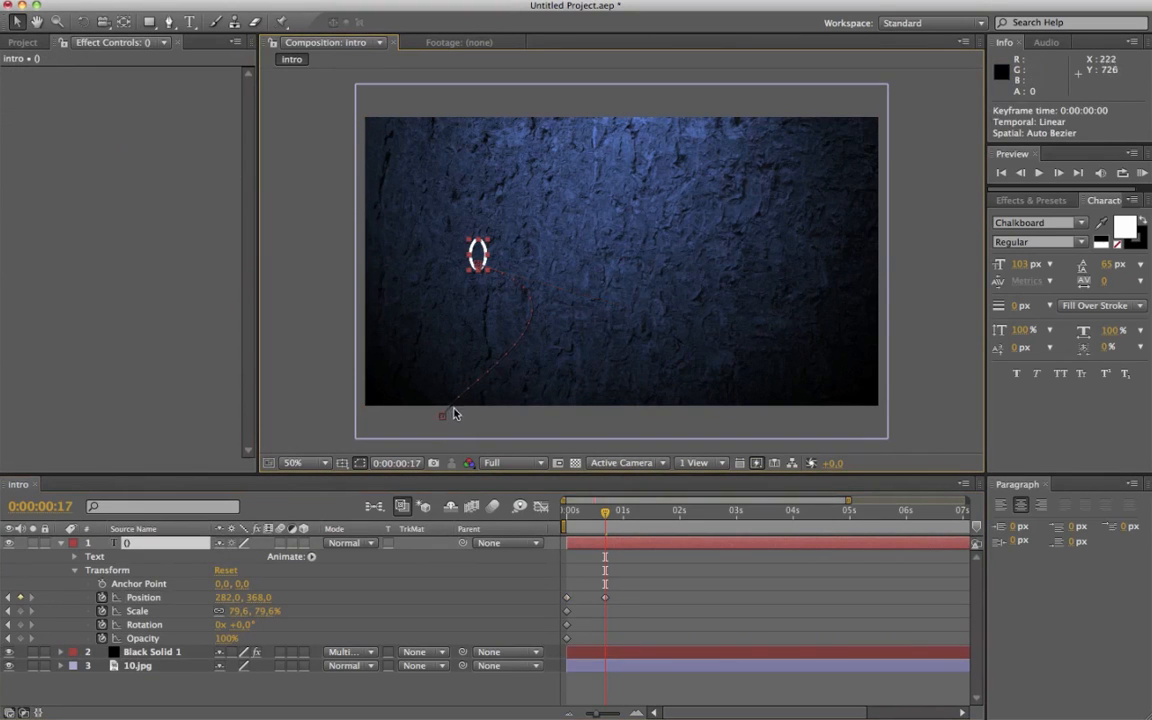
{"action": "mouse_move", "coordinate": [444, 418]}
{"action": "left_mouse_down"}
{"action": "mouse_move", "coordinate": [381, 399]}
{"action": "mouse_move", "coordinate": [465, 378]}
{"action": "mouse_move", "coordinate": [437, 411]}
{"action": "left_mouse_up"}
{"action": "mouse_move", "coordinate": [625, 305]}
{"action": "left_mouse_down"}
{"action": "mouse_move", "coordinate": [613, 306]}
{"action": "mouse_move", "coordinate": [607, 342]}
{"action": "mouse_move", "coordinate": [615, 294]}
{"action": "left_mouse_up"}
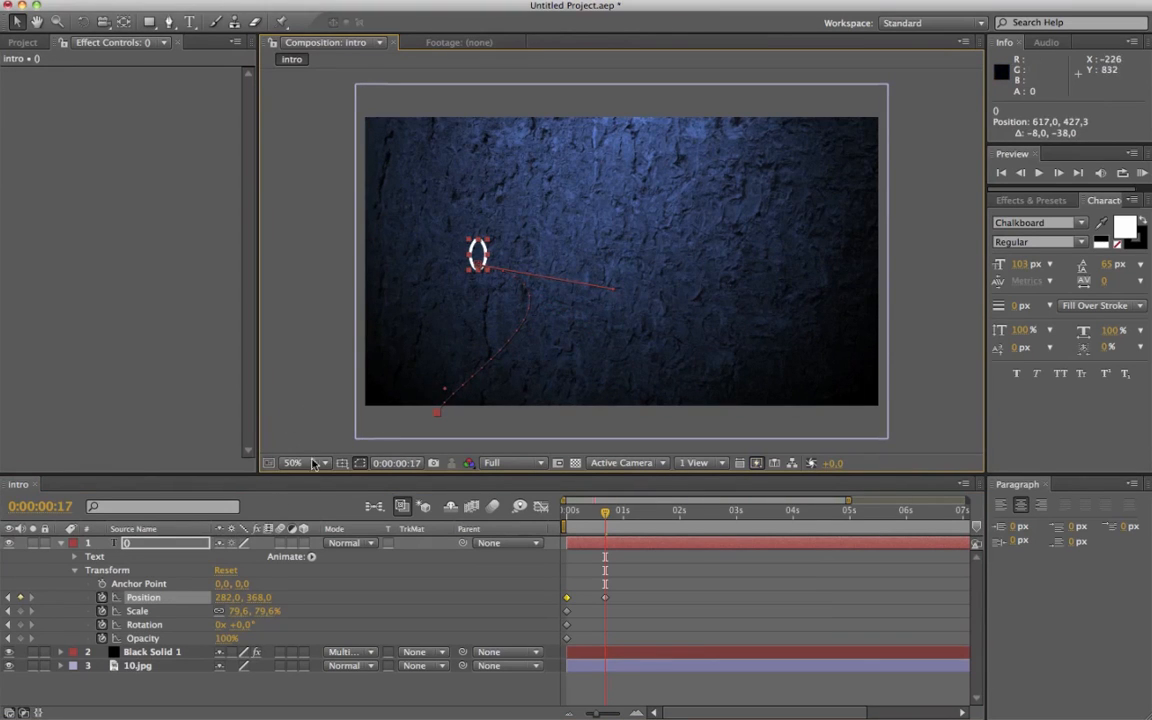
At 0:00:00:17, move the parentheses to about 298, 444 and stretch their scale to about 491.5, 119.9%
{"action": "left_click", "coordinate": [137, 611]}
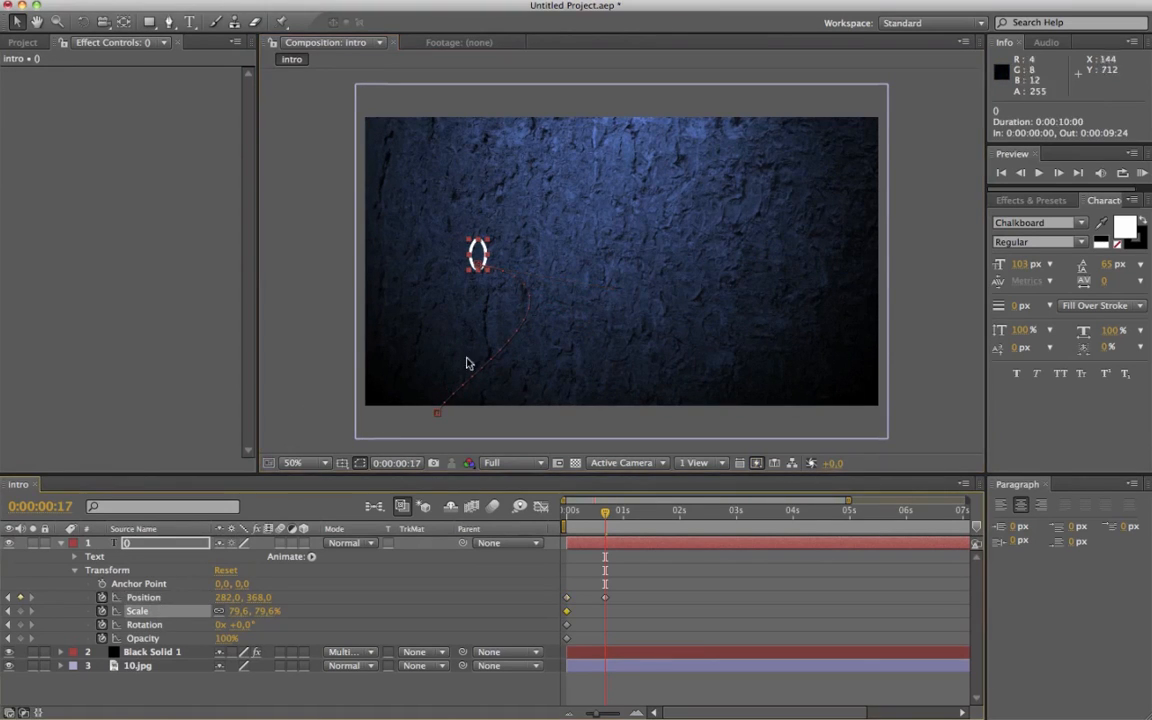
{"action": "mouse_move", "coordinate": [488, 249]}
{"action": "left_mouse_down"}
{"action": "mouse_move", "coordinate": [520, 210]}
{"action": "mouse_move", "coordinate": [494, 263]}
{"action": "left_mouse_up"}
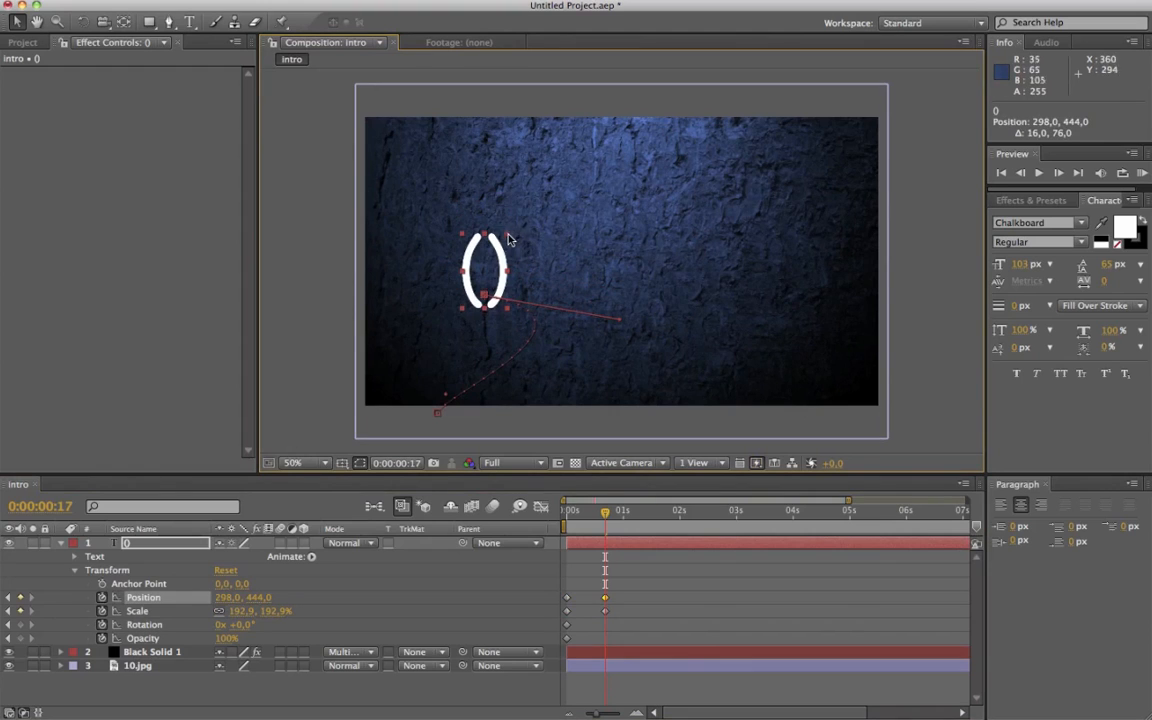
{"action": "left_click", "coordinate": [515, 231]}
{"action": "left_click", "coordinate": [167, 546]}
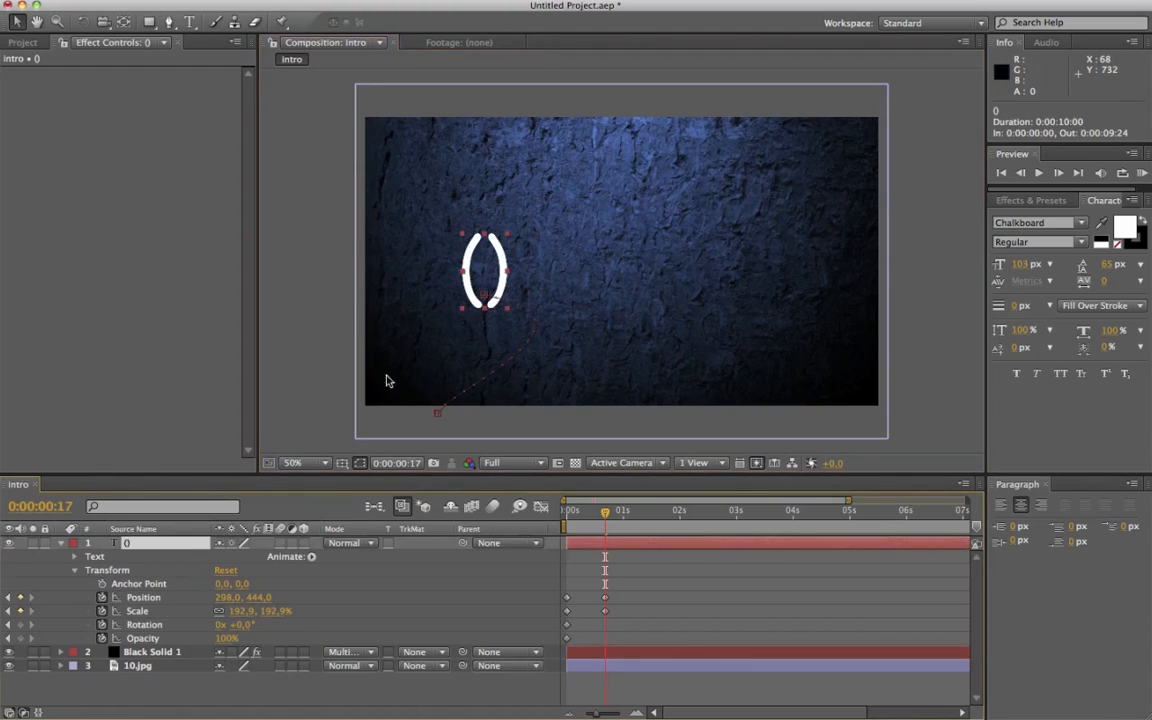
{"action": "left_click_drag", "start_coordinate": [508, 240], "coordinate": [553, 271]}
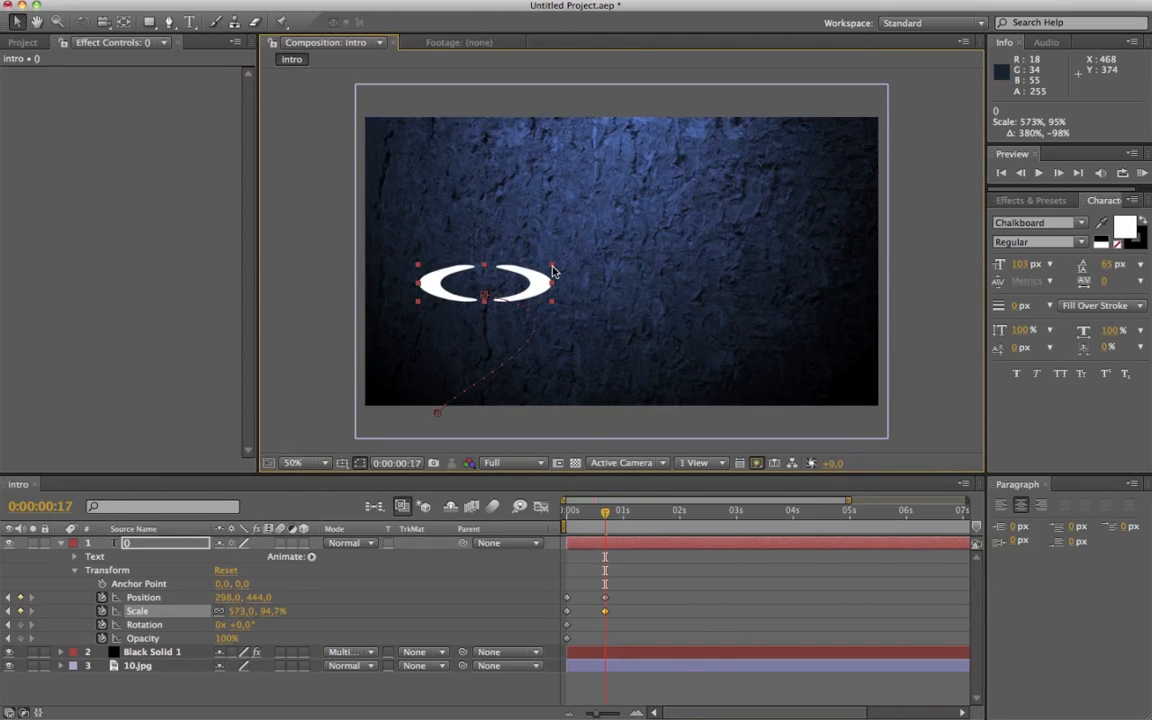
{"action": "mouse_move", "coordinate": [553, 272]}
{"action": "left_mouse_down"}
{"action": "mouse_move", "coordinate": [550, 250]}
{"action": "mouse_move", "coordinate": [543, 263]}
{"action": "left_mouse_up"}
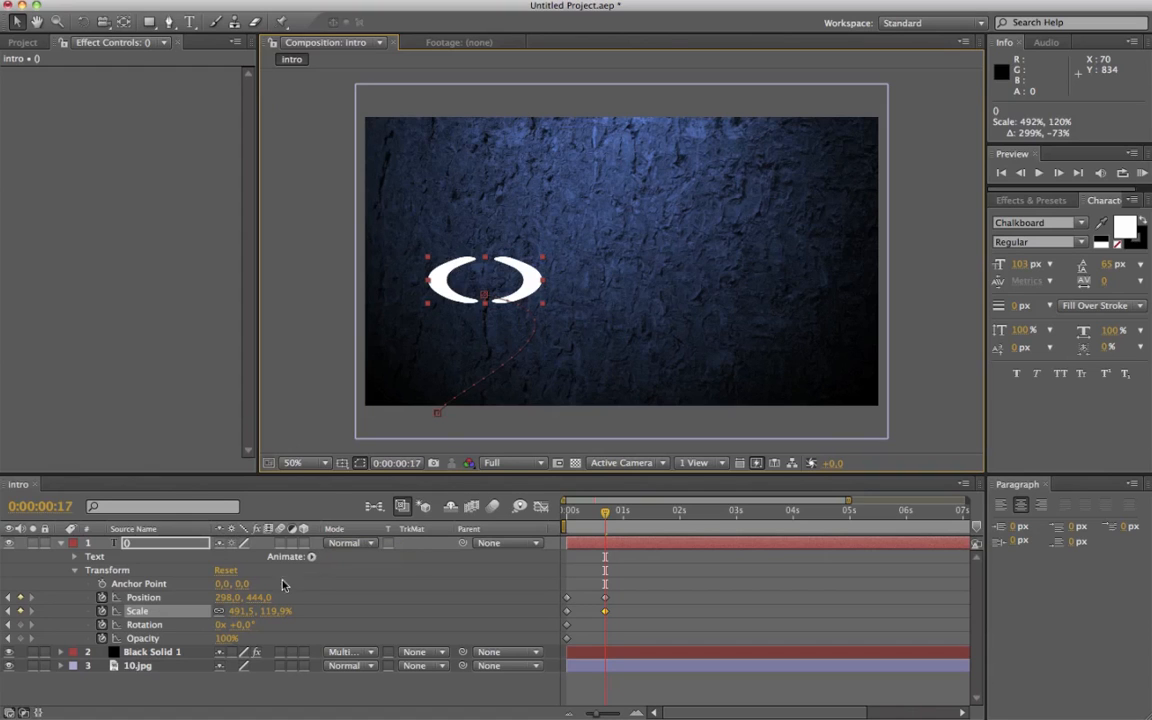
Set the parentheses' rotation to 4 full revolutions and add a 100% Opacity keyframe at 0:00:00:17
{"action": "left_click", "coordinate": [221, 626]}
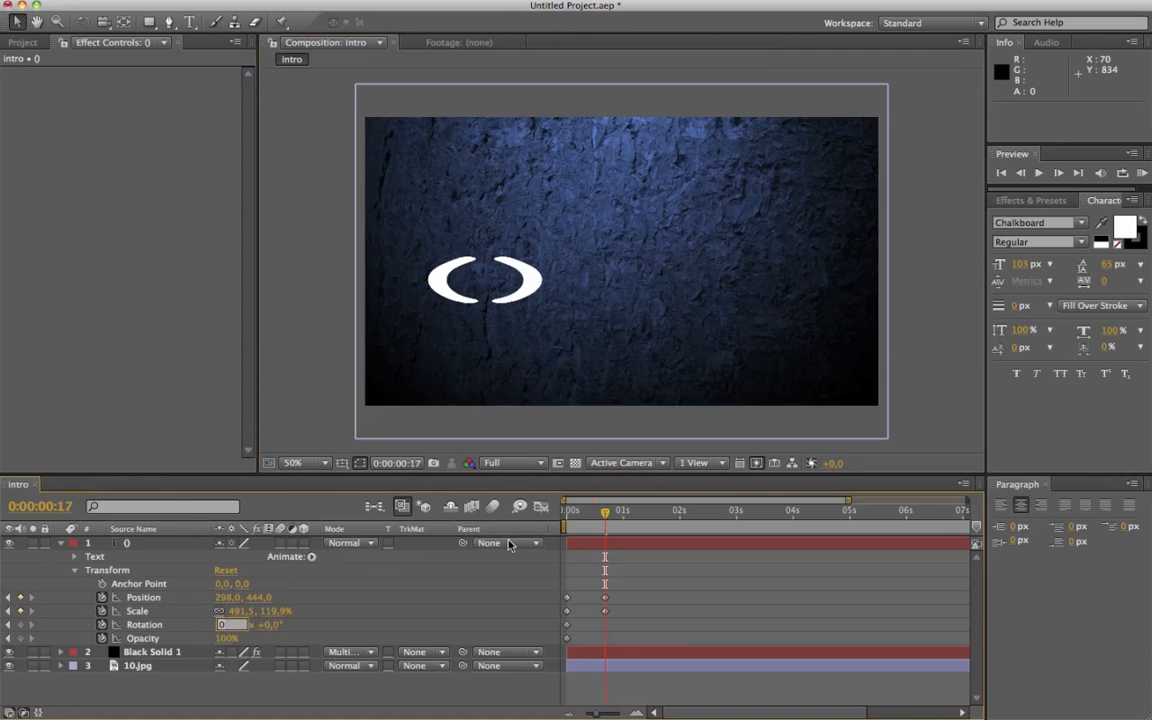
{"action": "type", "text": "4"}
{"action": "key", "text": "Return"}
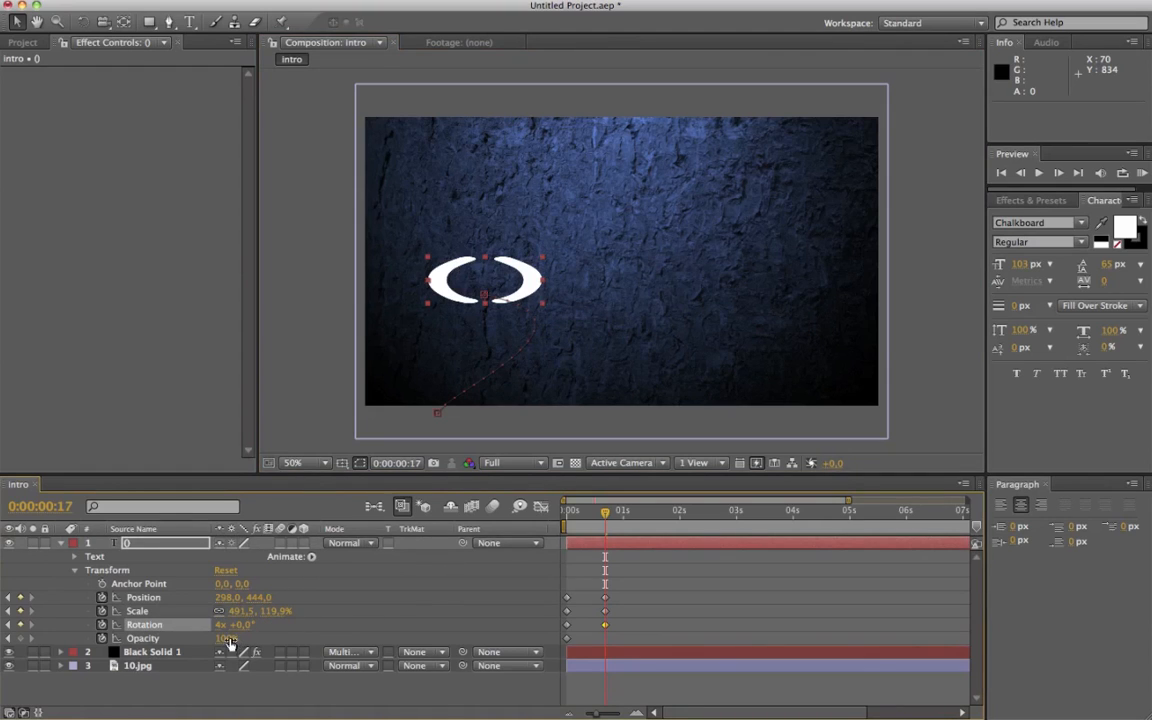
{"action": "left_click", "coordinate": [20, 638]}
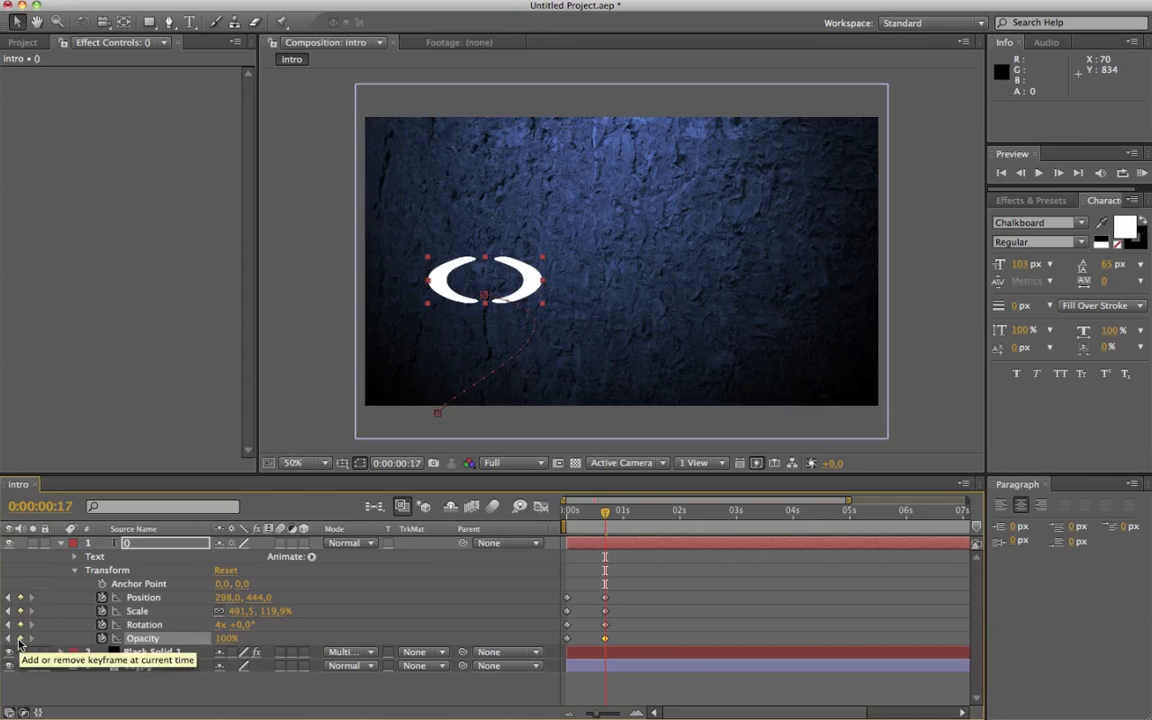
Set the parentheses' opacity to 0% at 0:00:00:00 and move the 100% Opacity keyframe to 0:00:00:09
{"action": "left_click_drag", "start_coordinate": [604, 511], "coordinate": [566, 521]}
{"action": "left_click", "coordinate": [228, 638]}
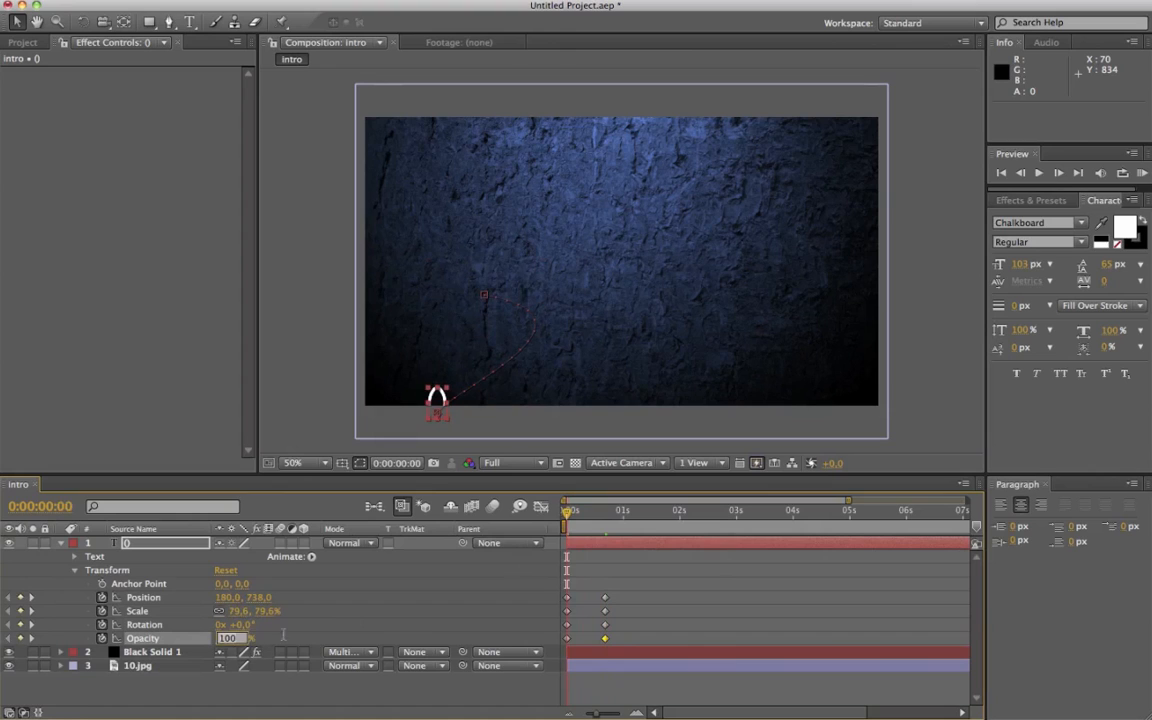
{"action": "type", "text": "0"}
{"action": "key", "text": "Return"}
{"action": "left_click_drag", "start_coordinate": [606, 643], "coordinate": [593, 643]}
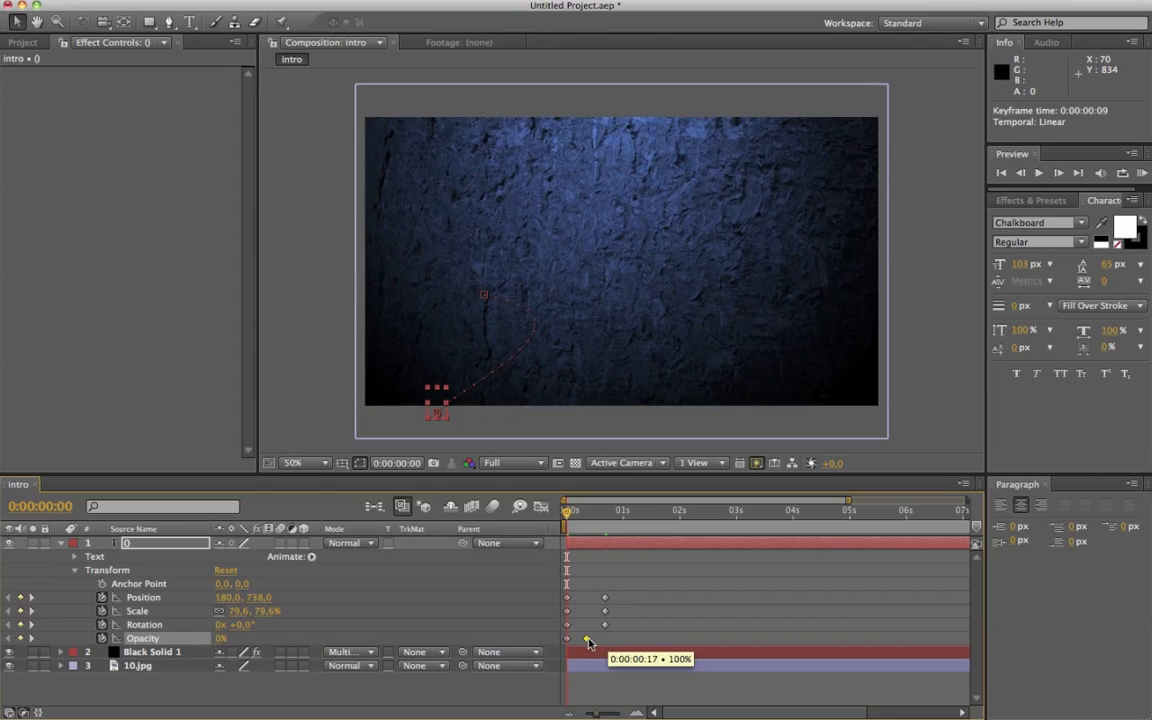
Move the ending Position, Scale and Rotation keyframes to 0:00:01:00 and preview the animation from the start
{"action": "left_click_drag", "start_coordinate": [593, 592], "coordinate": [624, 628]}
{"action": "left_click", "coordinate": [577, 513]}
{"action": "left_click_drag", "start_coordinate": [578, 516], "coordinate": [565, 516]}
{"action": "left_click", "coordinate": [506, 698]}
{"action": "key", "text": "space"}
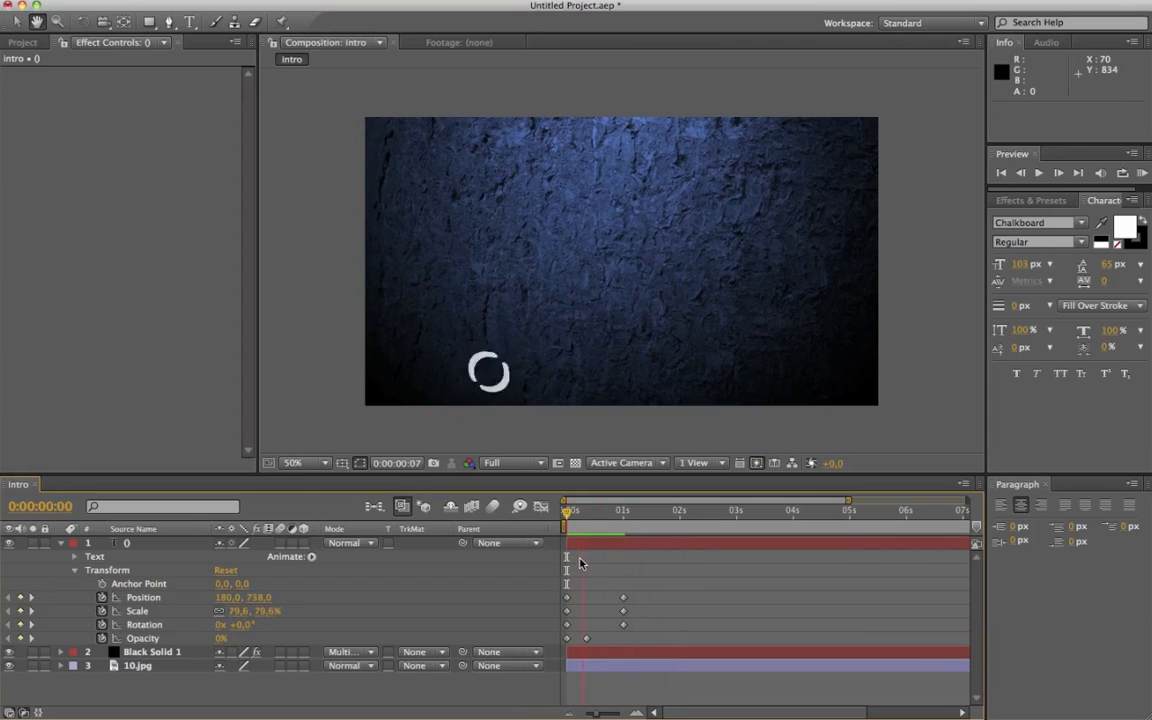
Set the parentheses layer's anchor point to 0, -30 and preview the spin from the start
{"action": "left_click", "coordinate": [600, 520]}
{"action": "left_click", "coordinate": [142, 543]}
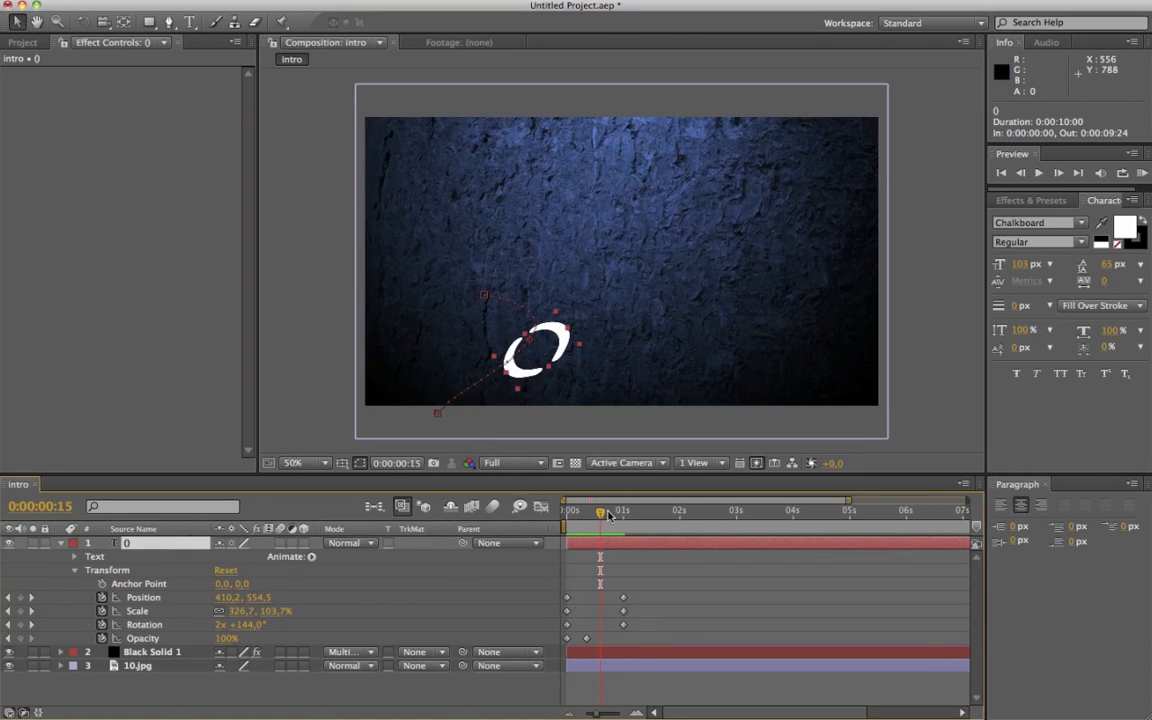
{"action": "left_click_drag", "start_coordinate": [600, 517], "coordinate": [604, 520]}
{"action": "left_click_drag", "start_coordinate": [608, 519], "coordinate": [606, 518]}
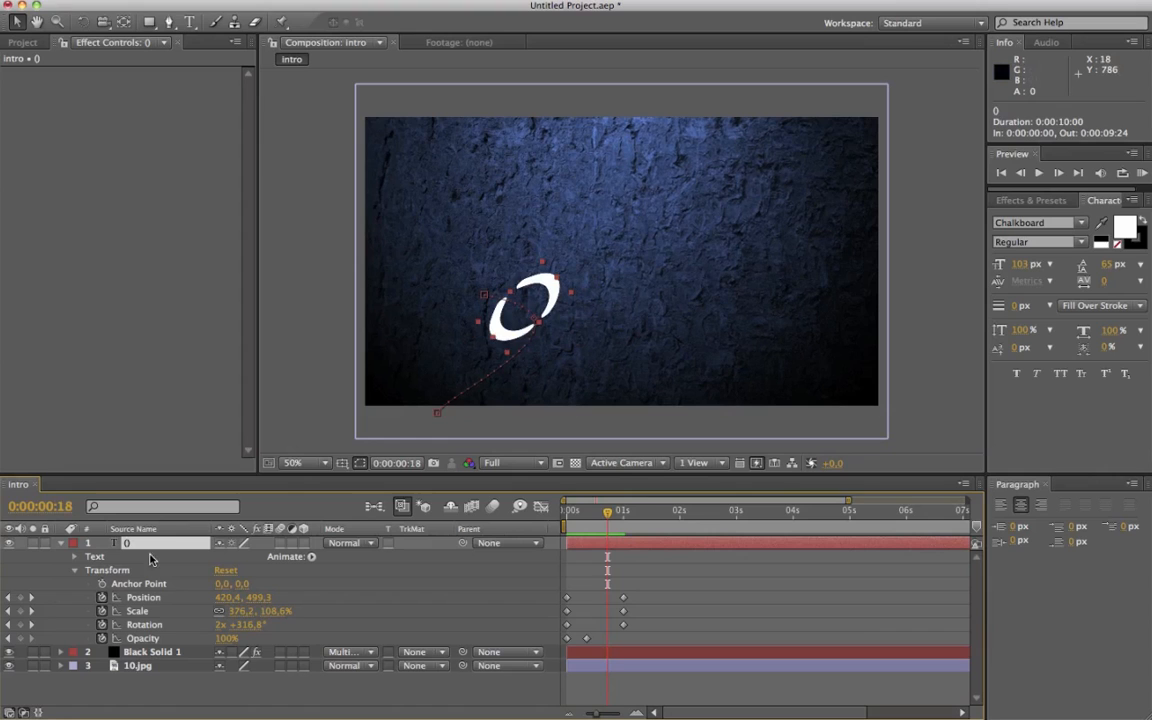
{"action": "left_click_drag", "start_coordinate": [221, 584], "coordinate": [243, 585]}
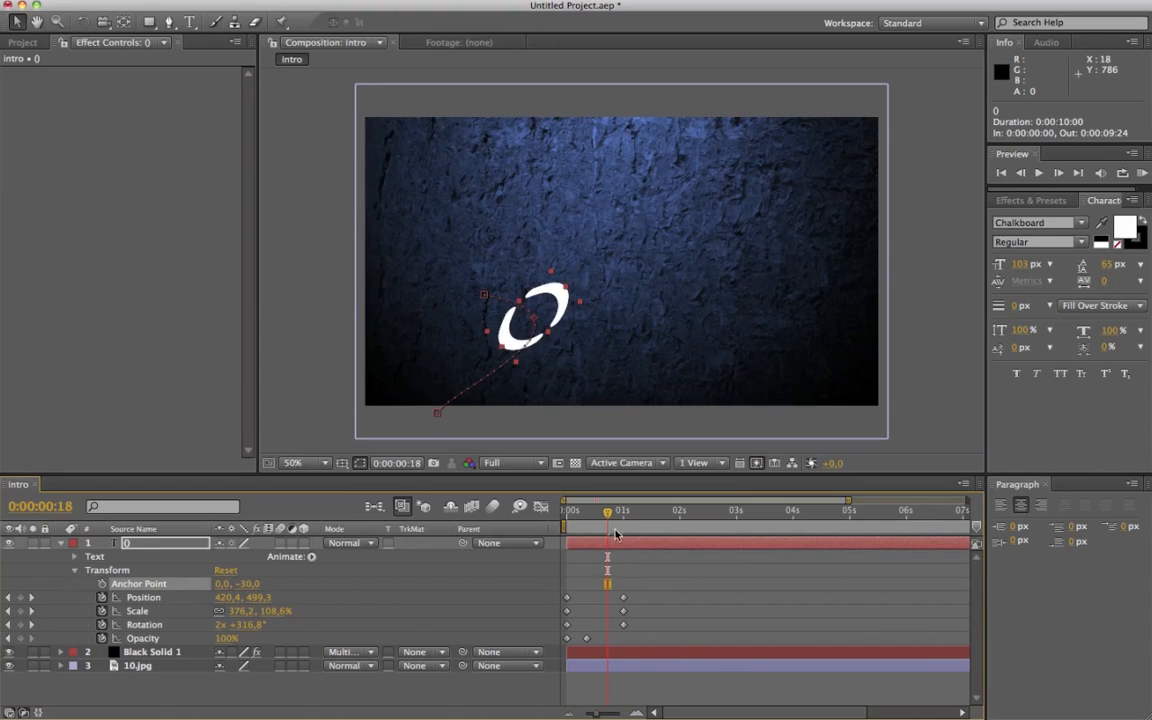
{"action": "left_click_drag", "start_coordinate": [609, 518], "coordinate": [567, 514]}
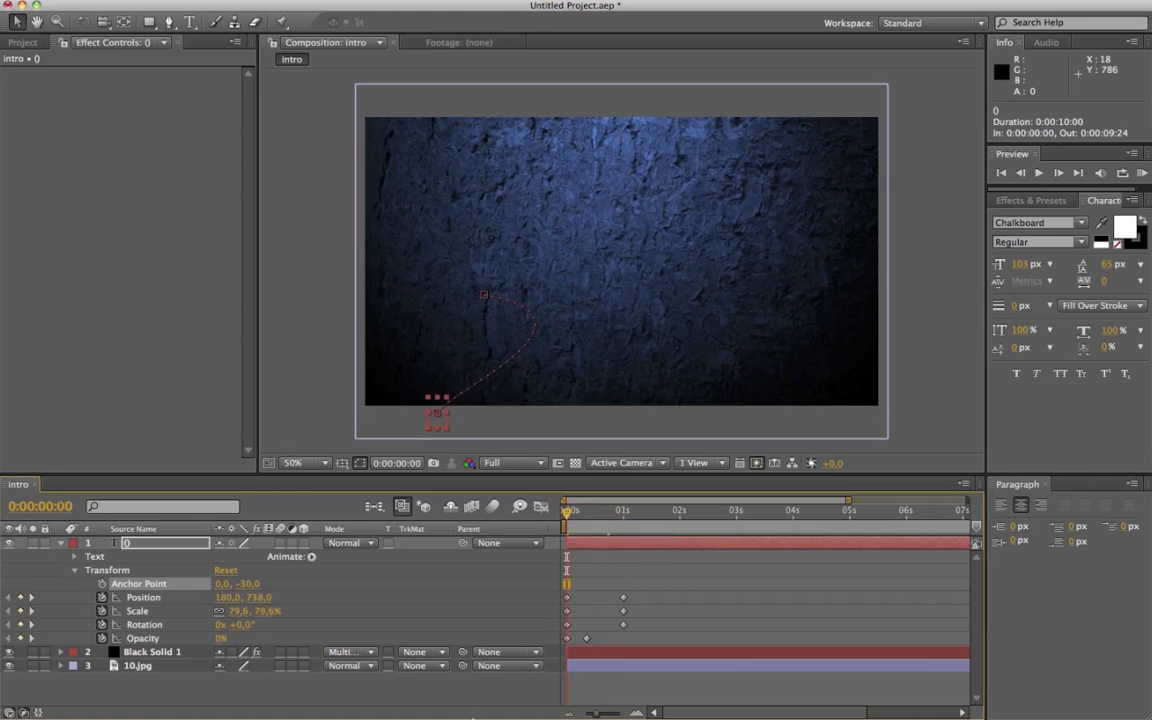
{"action": "key", "text": "space"}
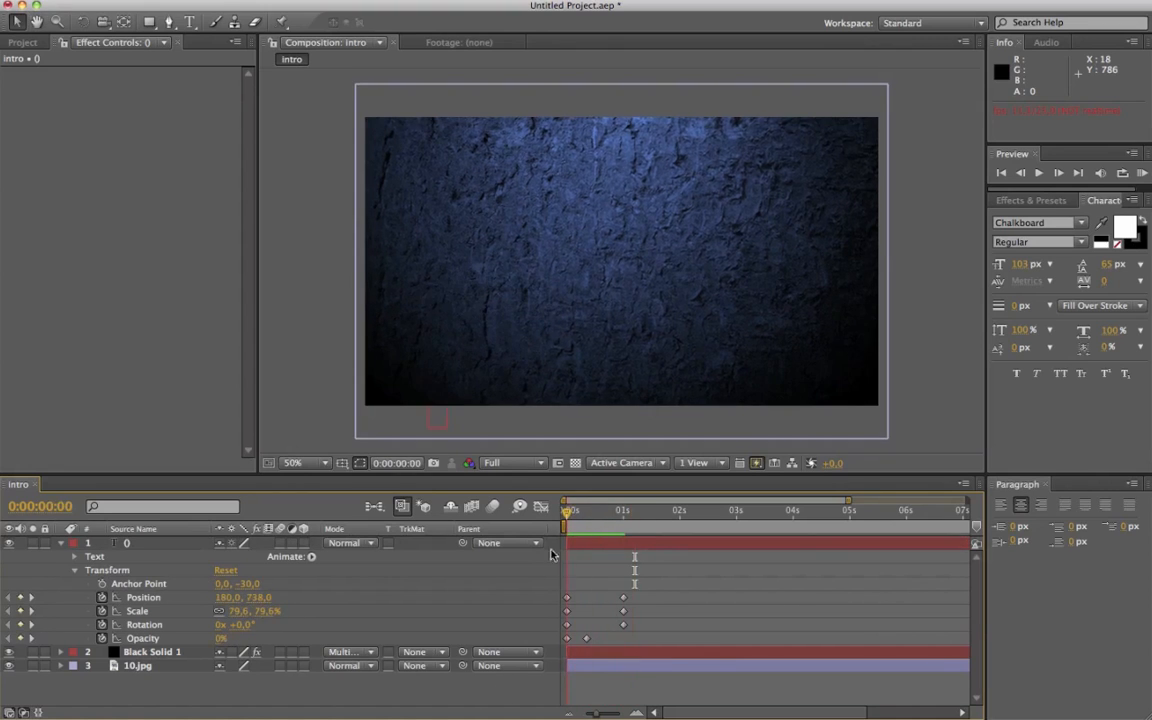
{"action": "key", "text": "space"}
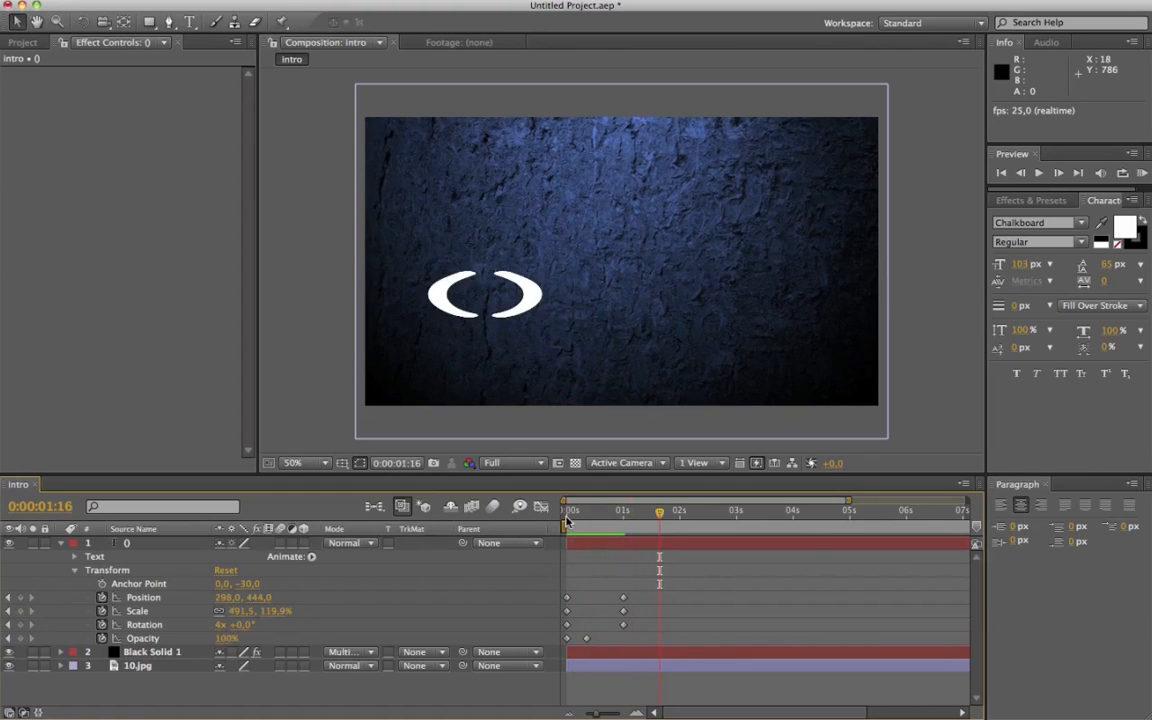
Add a Tracking animator to the parentheses text with the time set to 0:00:01:00
{"action": "left_click_drag", "start_coordinate": [567, 517], "coordinate": [623, 516]}
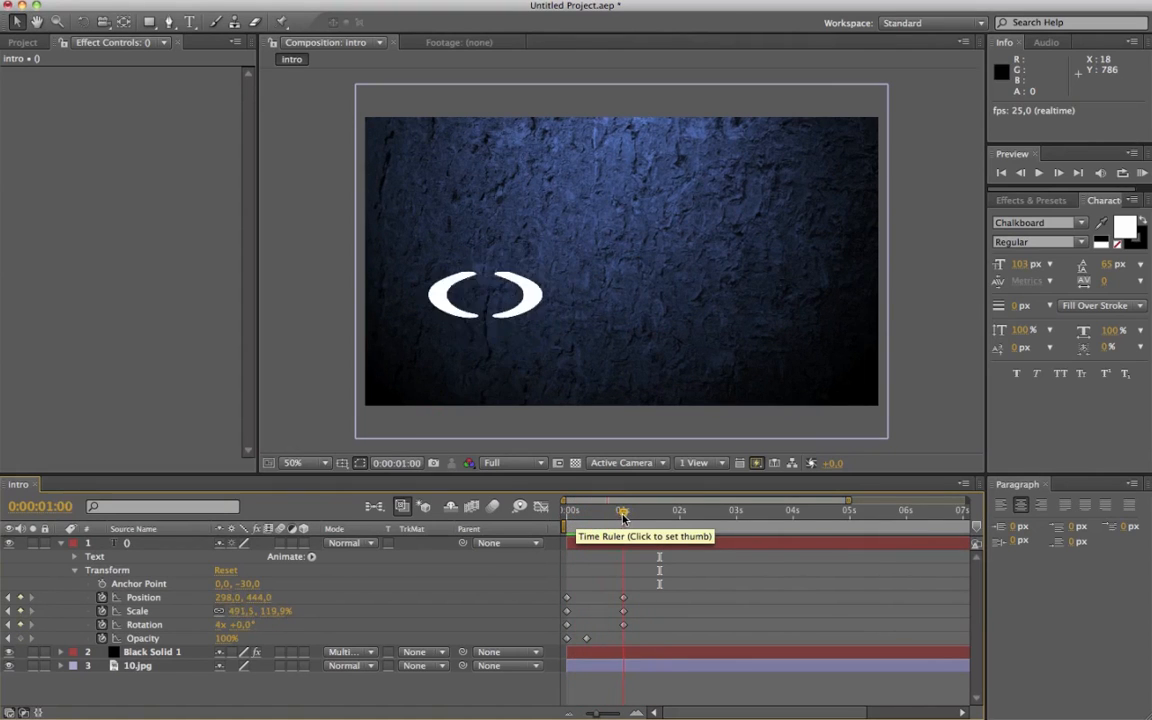
{"action": "left_click", "coordinate": [74, 572]}
{"action": "left_click", "coordinate": [74, 557]}
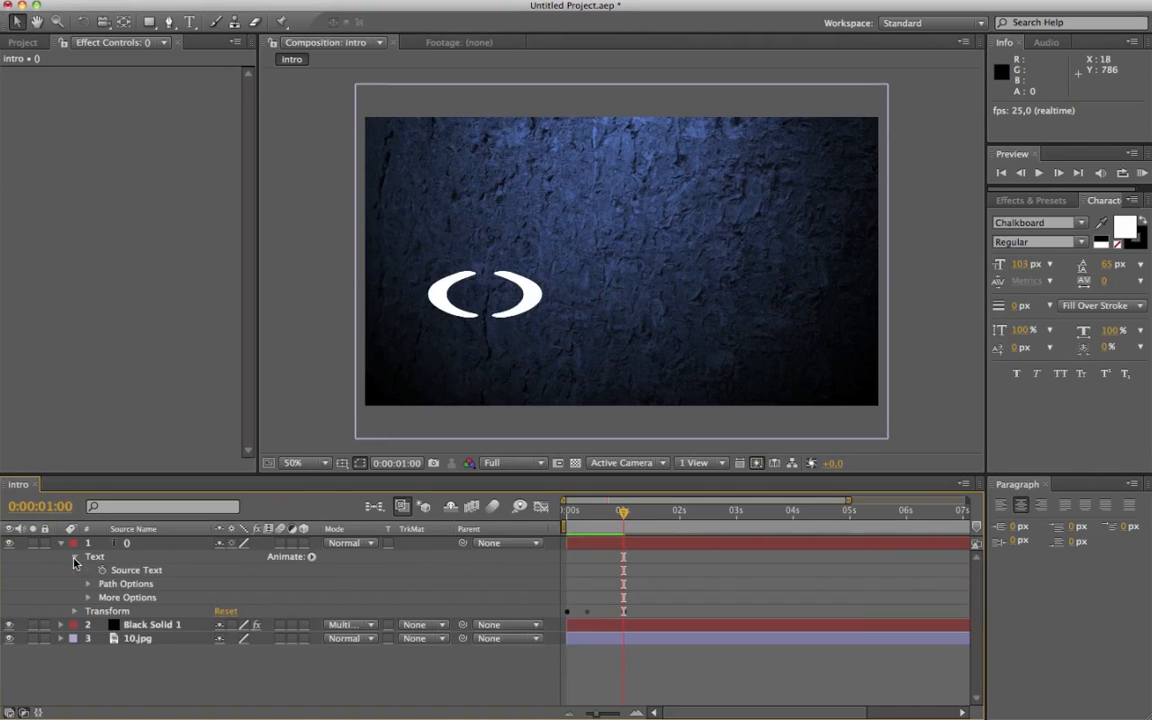
{"action": "left_click", "coordinate": [310, 558]}
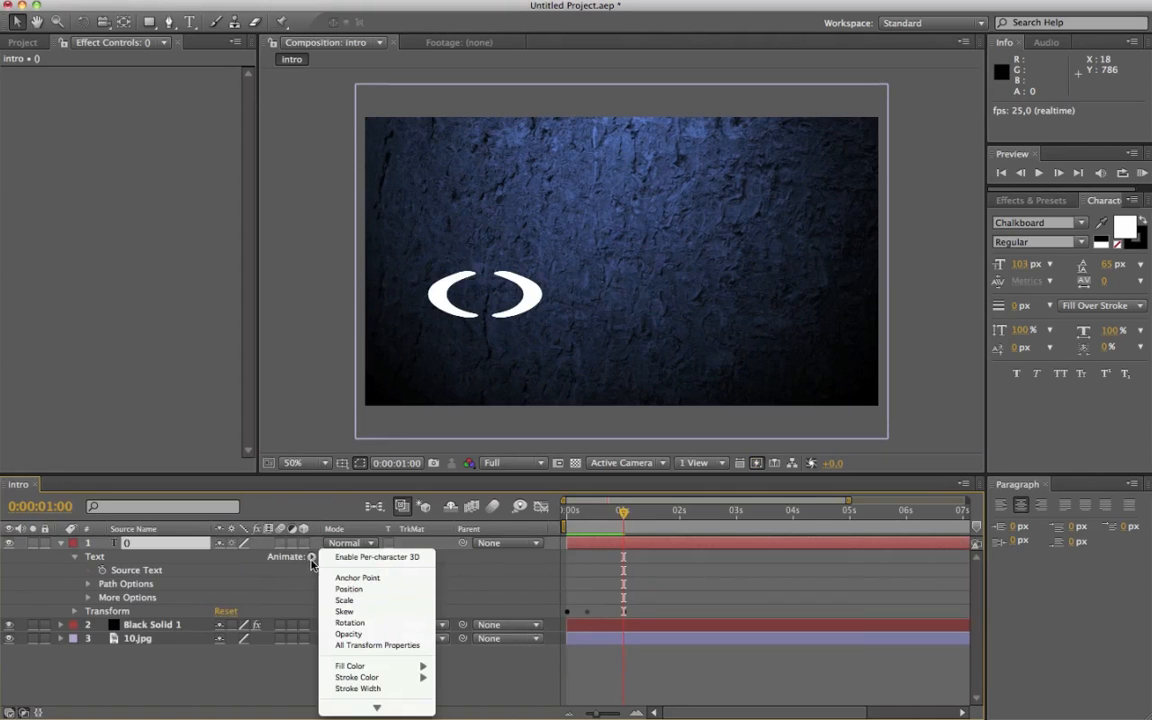
{"action": "scroll", "coordinate": [386, 640], "scroll_direction": "down", "scroll_amount": 3}
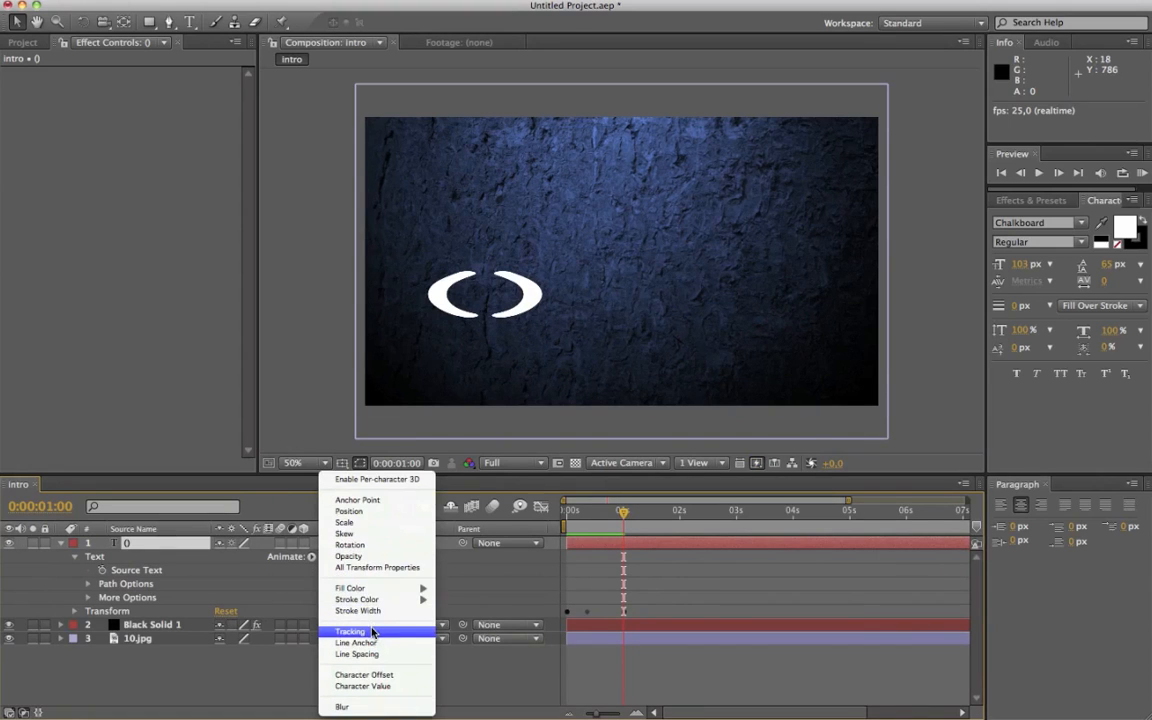
{"action": "left_click", "coordinate": [371, 631]}
At 0:00:00:00, set the animator's Tracking Amount to -40 and add a keyframe for it
{"action": "left_click_drag", "start_coordinate": [621, 510], "coordinate": [567, 513]}
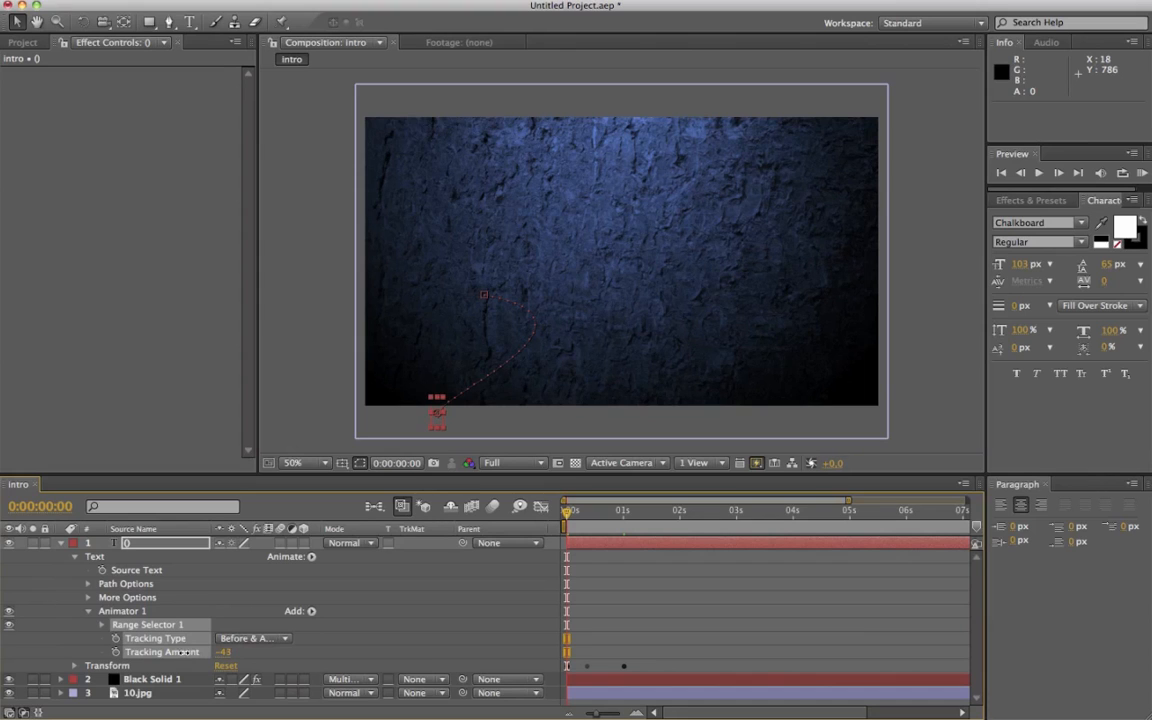
{"action": "left_click", "coordinate": [176, 654]}
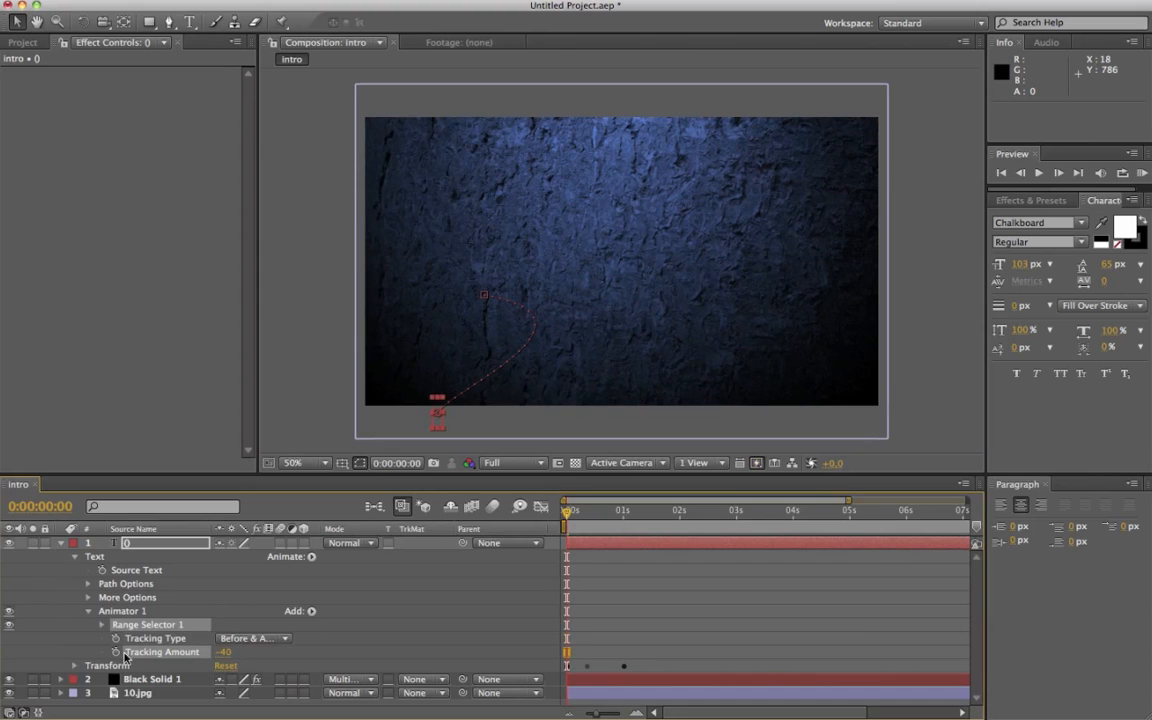
{"action": "left_click", "coordinate": [116, 652]}
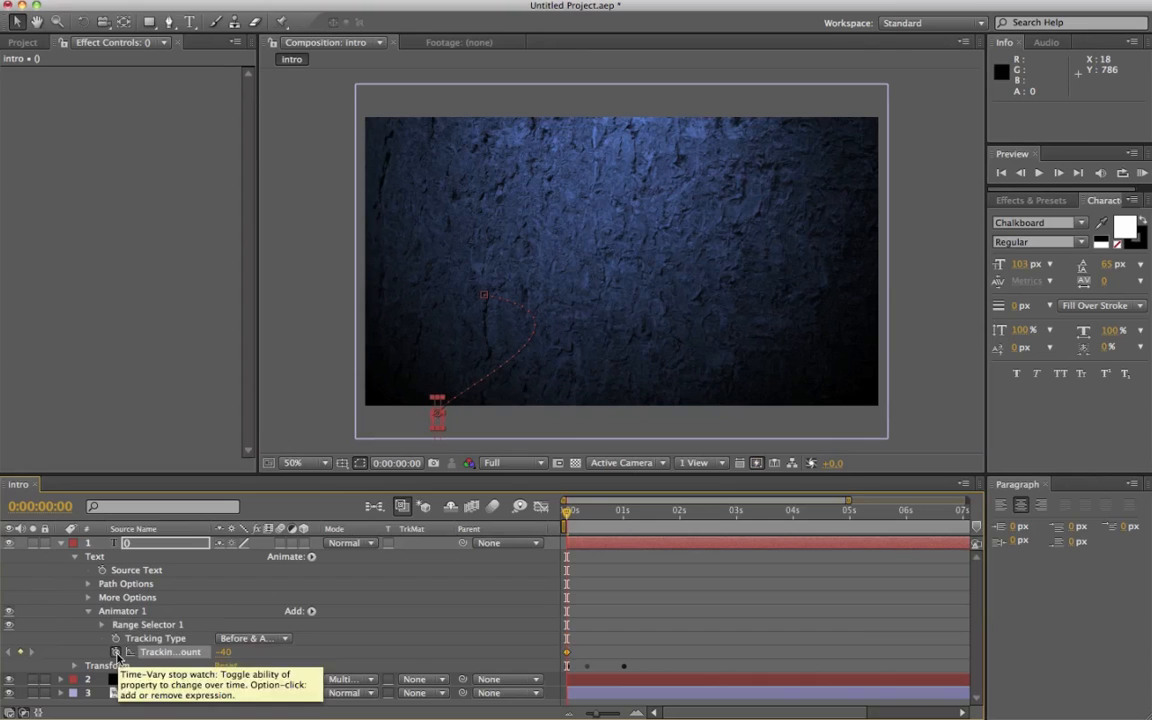
At 0:00:01:00, set the Tracking Amount of the parentheses text to 29
{"action": "left_click", "coordinate": [74, 665]}
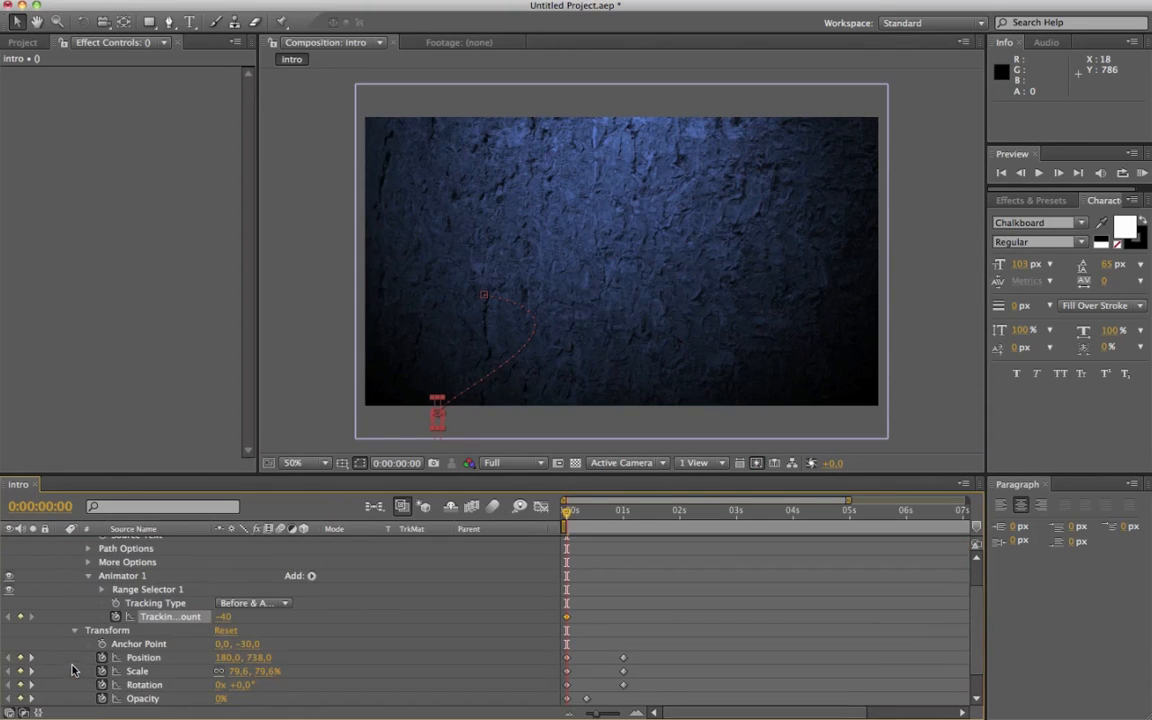
{"action": "left_click_drag", "start_coordinate": [573, 512], "coordinate": [623, 515]}
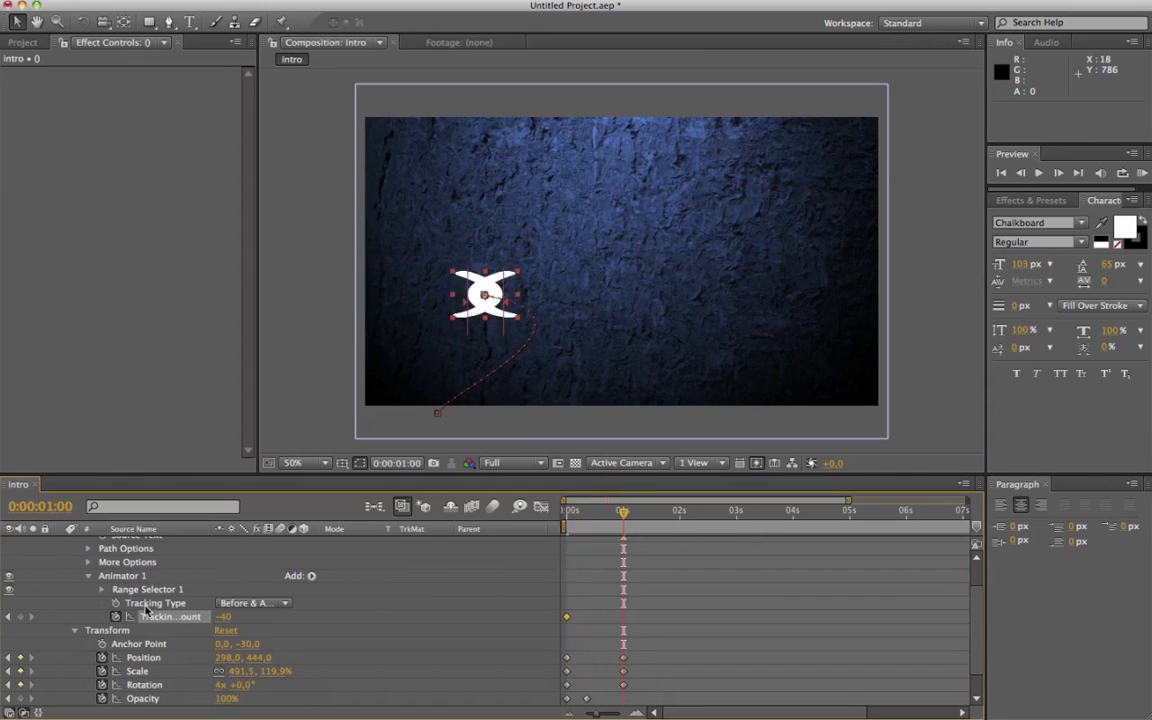
{"action": "left_click_drag", "start_coordinate": [220, 617], "coordinate": [278, 621]}
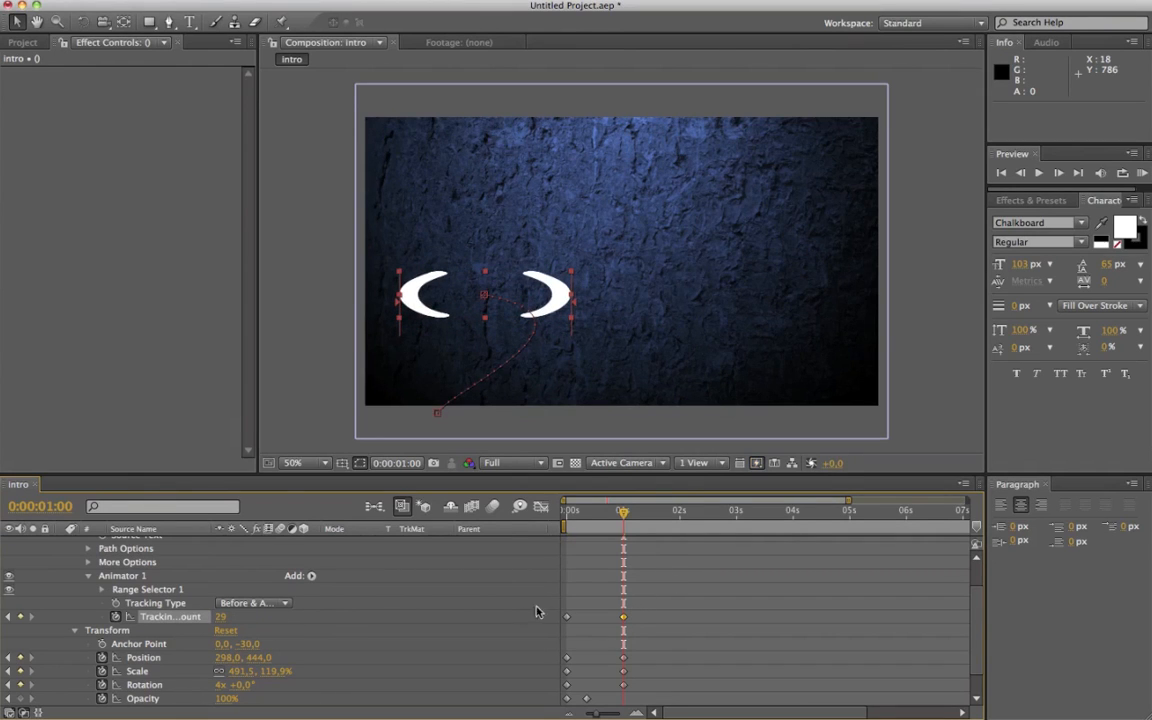
Preview the tracking animation from the start and return the time to 0:00:01:00
{"action": "left_click_drag", "start_coordinate": [631, 499], "coordinate": [565, 505]}
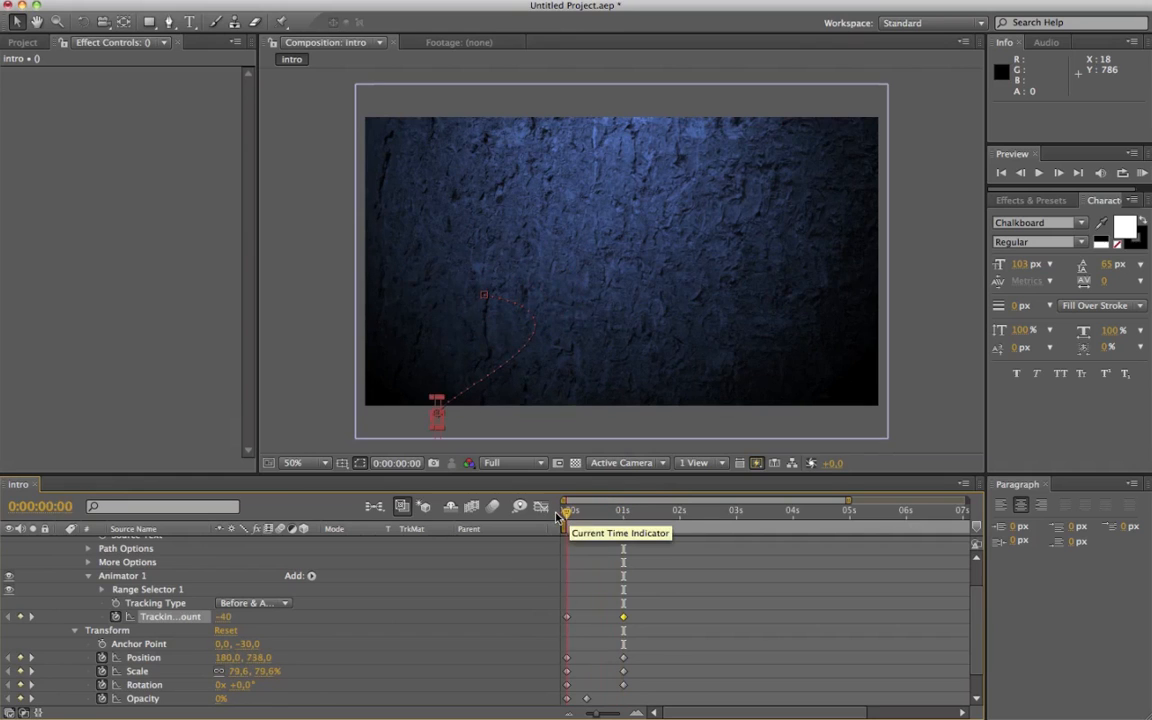
{"action": "key", "text": "space"}
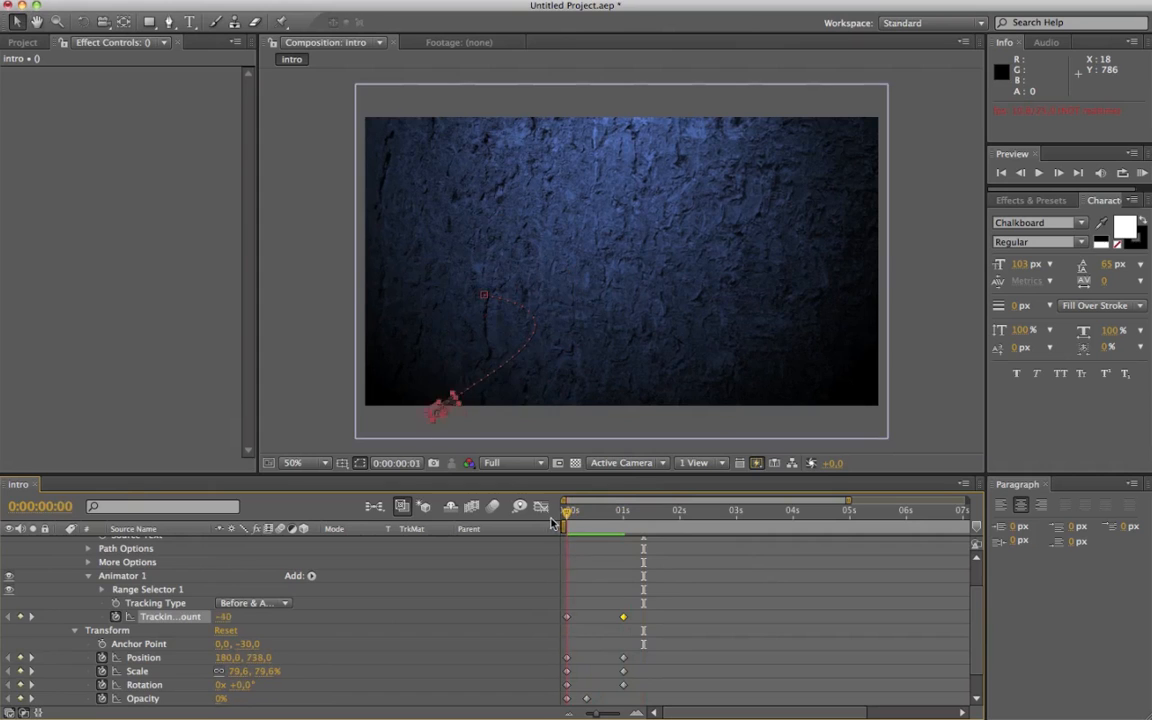
{"action": "key", "text": "space"}
{"action": "left_click", "coordinate": [623, 524]}
{"action": "left_click_drag", "start_coordinate": [623, 525], "coordinate": [623, 524]}
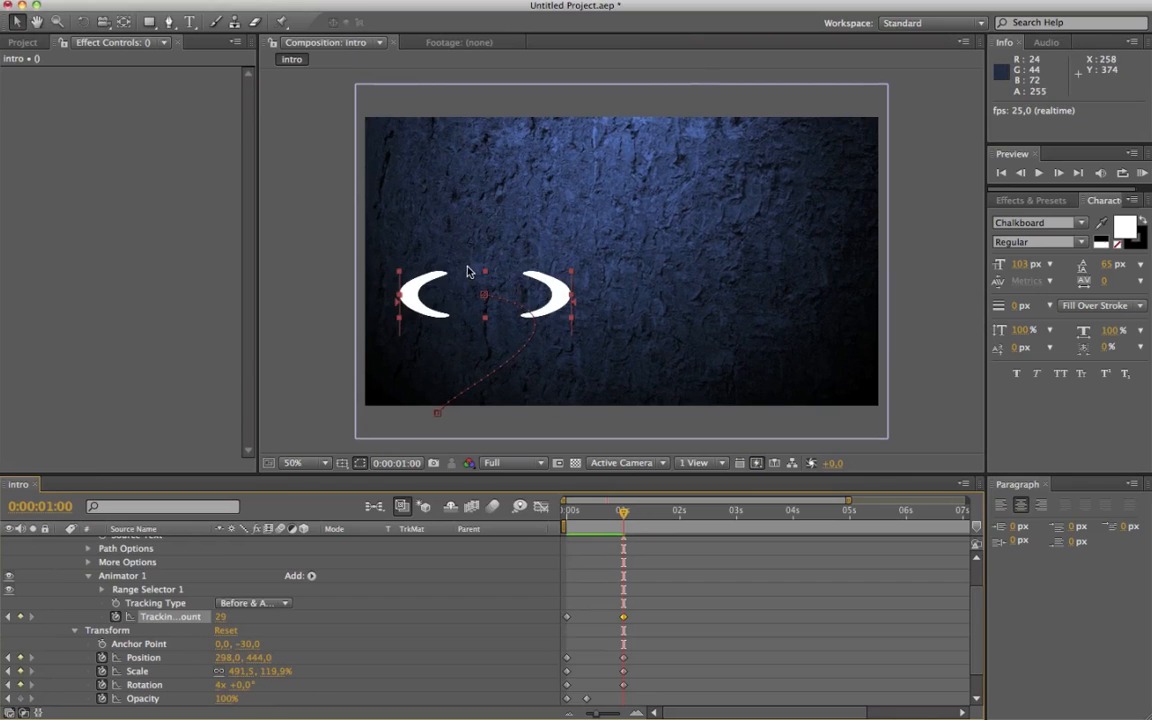
Add Y-solo.png to the intro composition and place it over the parentheses at about 296, 410
{"action": "left_click", "coordinate": [24, 44]}
{"action": "left_click", "coordinate": [33, 231]}
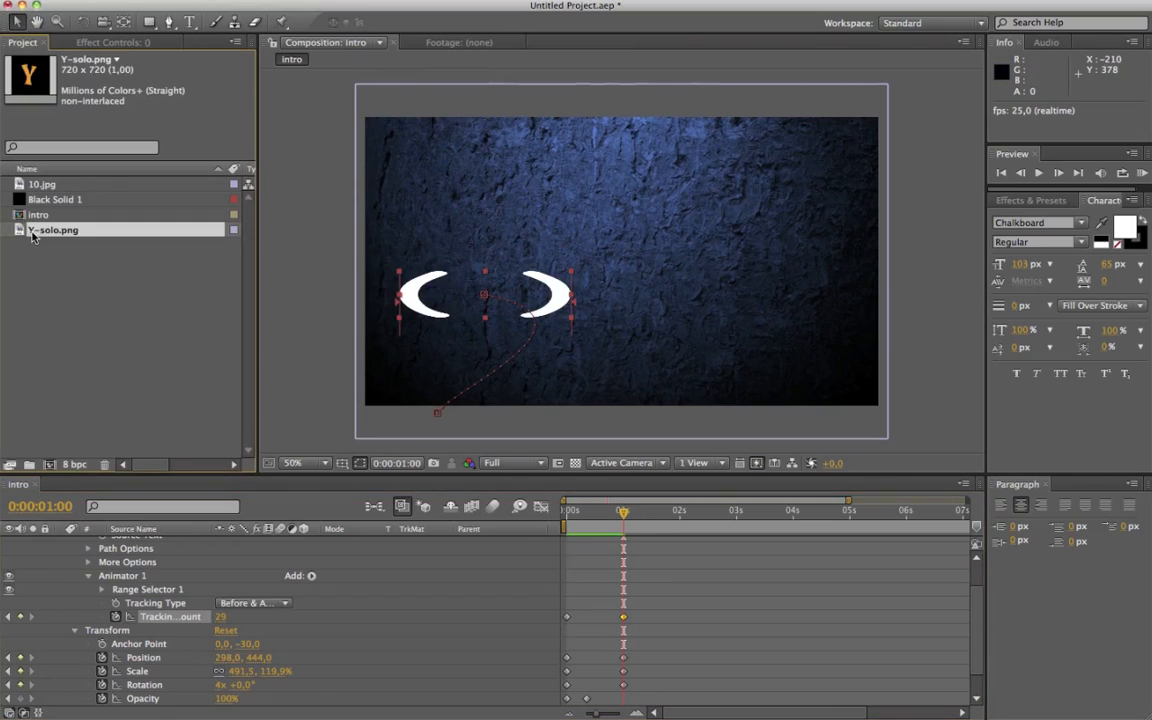
{"action": "left_click_drag", "start_coordinate": [20, 235], "coordinate": [166, 508]}
{"action": "left_click_drag", "start_coordinate": [604, 342], "coordinate": [508, 355]}
Collapse the parentheses layer's properties and move the Y-solo.png layer above it in the stack
{"action": "scroll", "coordinate": [162, 600], "scroll_direction": "up", "scroll_amount": 5}
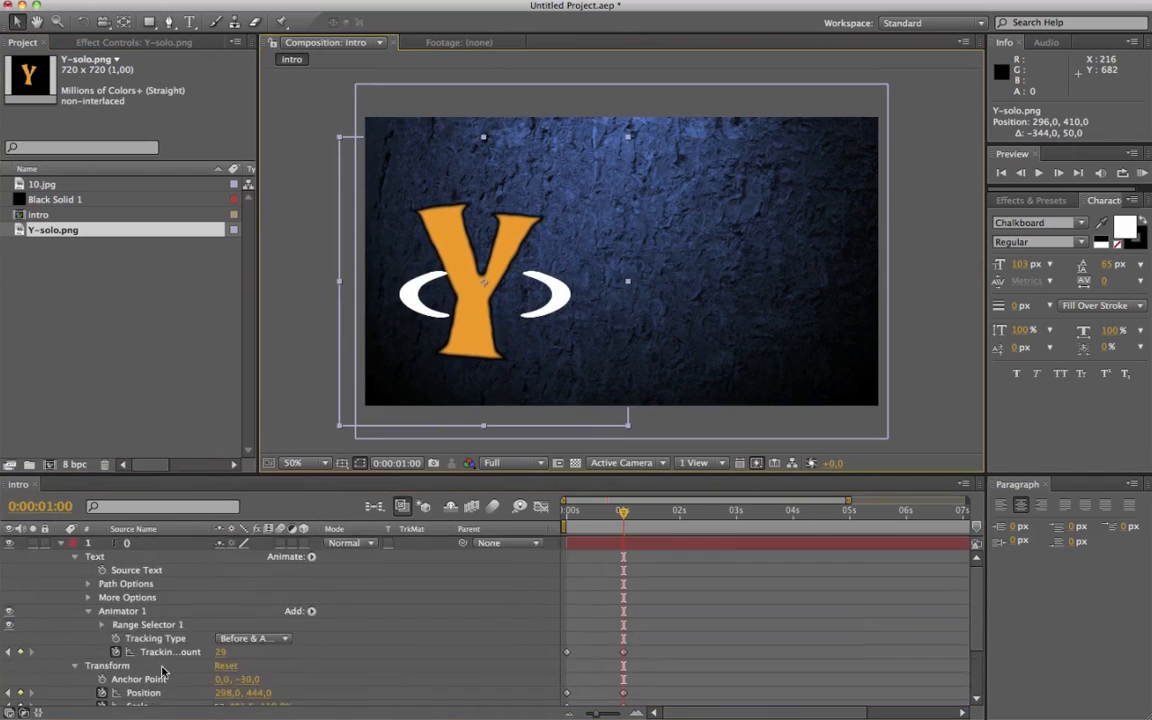
{"action": "scroll", "coordinate": [162, 640], "scroll_direction": "down", "scroll_amount": 3}
{"action": "mouse_move", "coordinate": [163, 673]}
{"action": "left_mouse_down"}
{"action": "mouse_move", "coordinate": [186, 606]}
{"action": "mouse_move", "coordinate": [169, 530]}
{"action": "mouse_move", "coordinate": [151, 562]}
{"action": "mouse_move", "coordinate": [157, 676]}
{"action": "left_mouse_up"}
{"action": "scroll", "coordinate": [110, 611], "scroll_direction": "up", "scroll_amount": 5}
{"action": "left_click", "coordinate": [61, 543]}
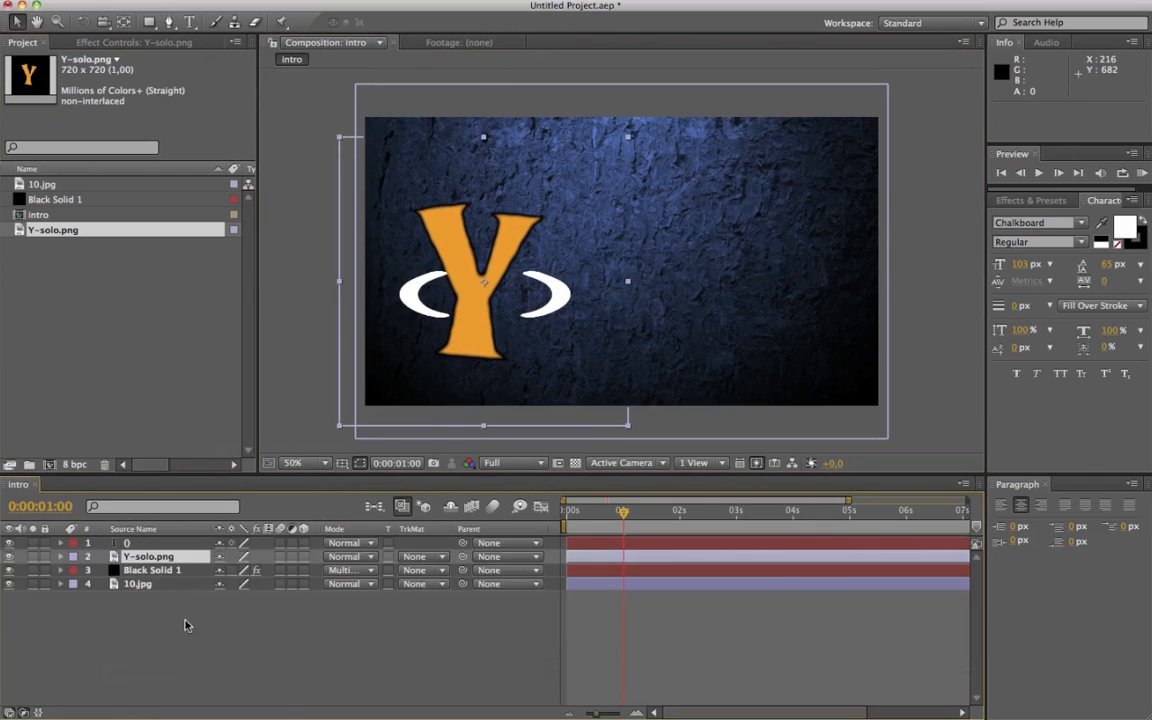
{"action": "left_click_drag", "start_coordinate": [152, 557], "coordinate": [163, 544]}
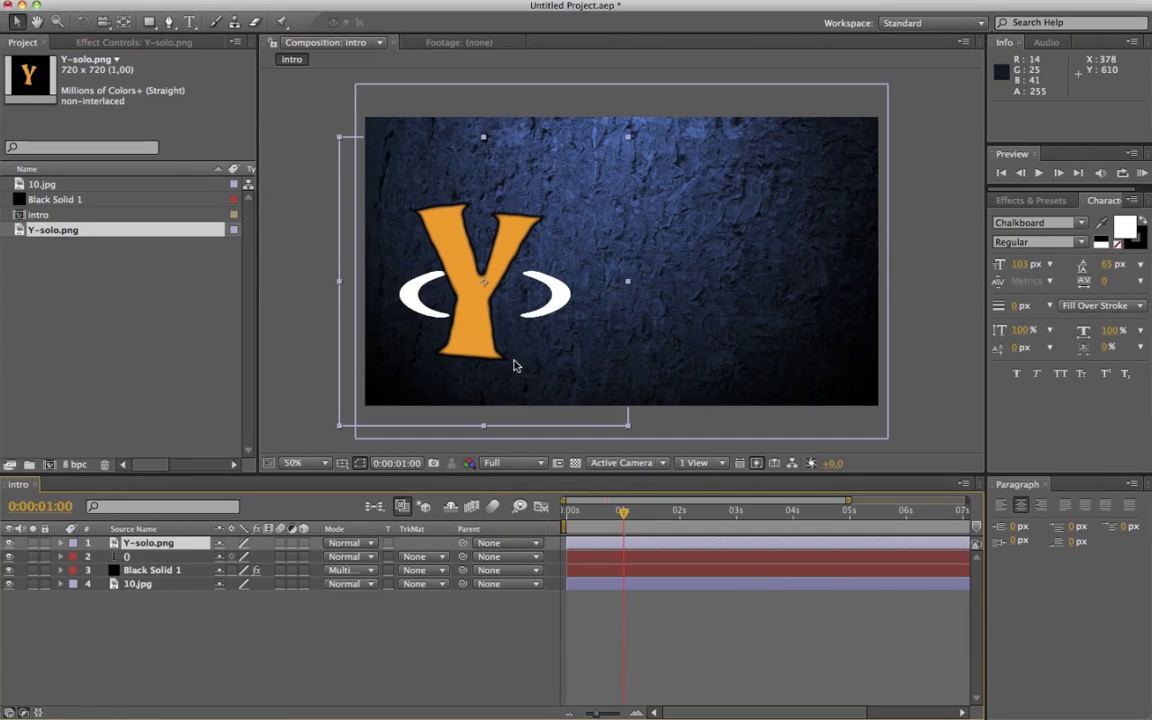
Scale the Y logo down to about 44% and center it between the parentheses at about 304, 438
{"action": "left_click_drag", "start_coordinate": [483, 329], "coordinate": [494, 333]}
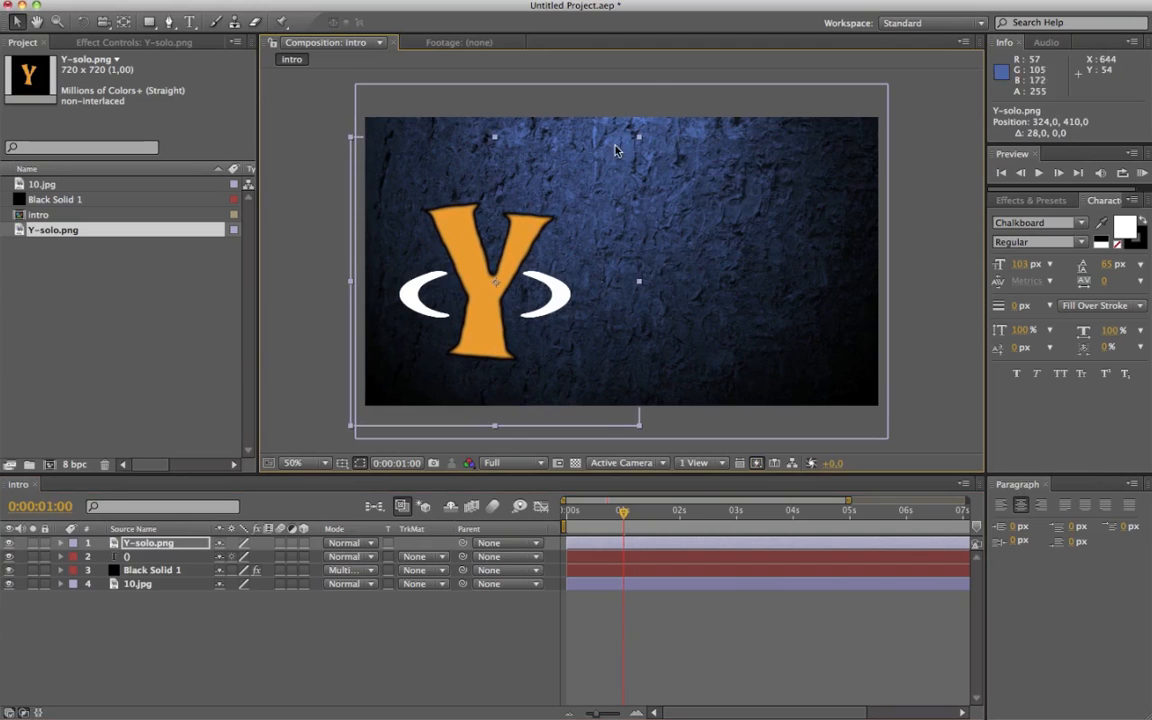
{"action": "left_click_drag", "start_coordinate": [639, 136], "coordinate": [558, 217]}
{"action": "left_click_drag", "start_coordinate": [486, 296], "coordinate": [476, 310]}
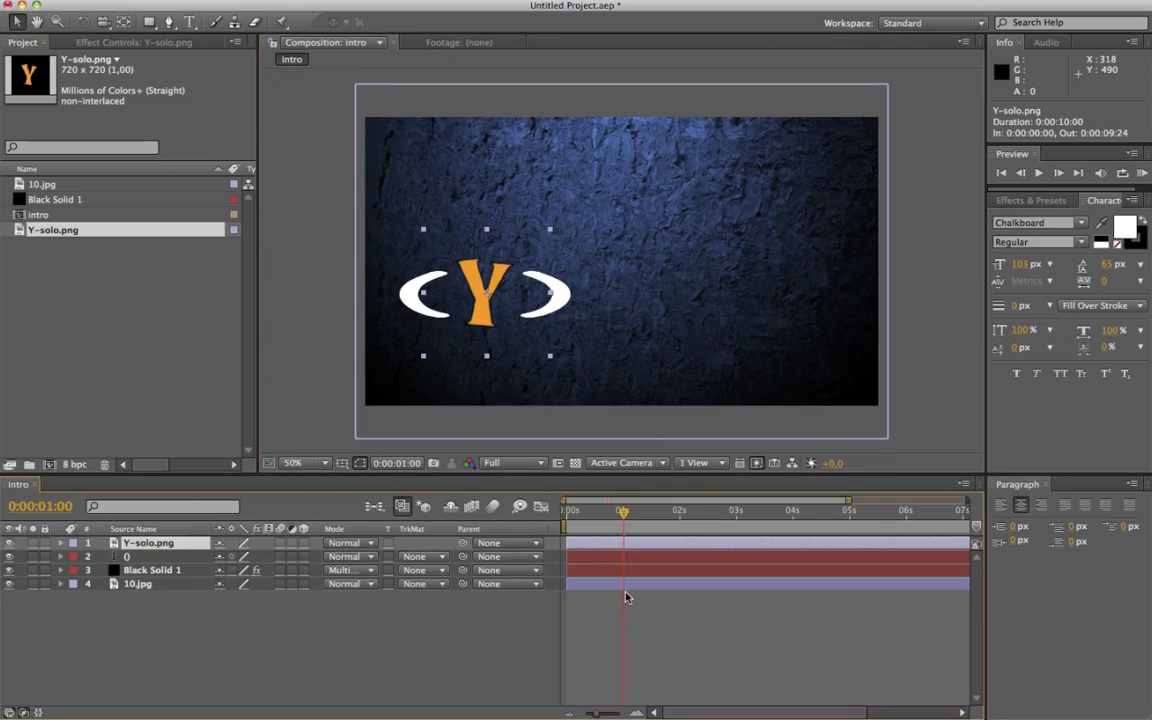
Split the Y-solo.png layer at 0:00:01:00 and delete the part before that time
{"action": "key", "text": "super+shift+d"}
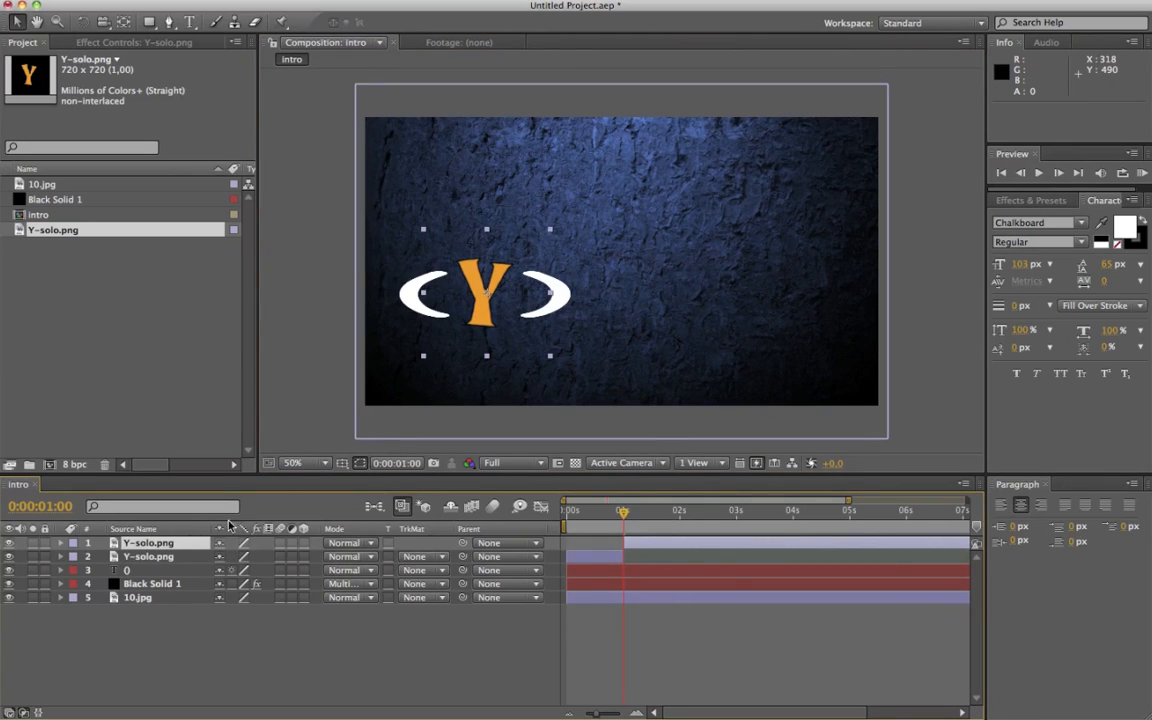
{"action": "left_click", "coordinate": [155, 557]}
{"action": "key", "text": "Delete"}
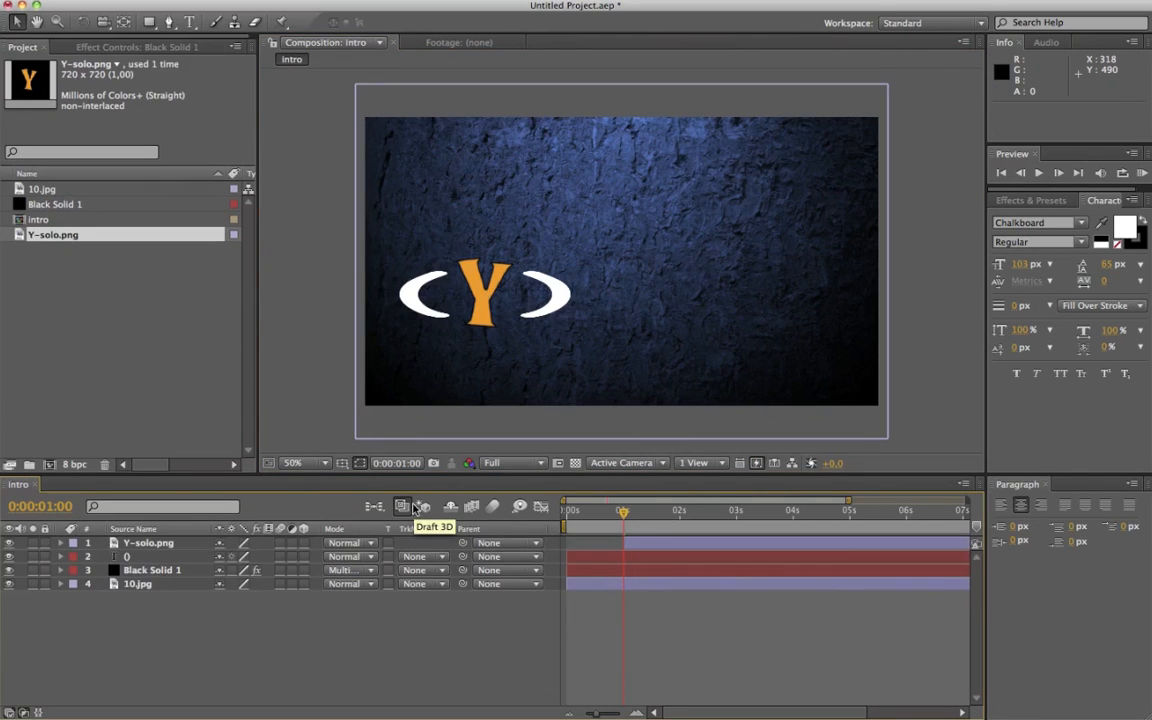
Expand the Transform properties of the Y-solo.png layer, then rename it logo and the parentheses layer hooks
{"action": "left_click", "coordinate": [635, 544]}
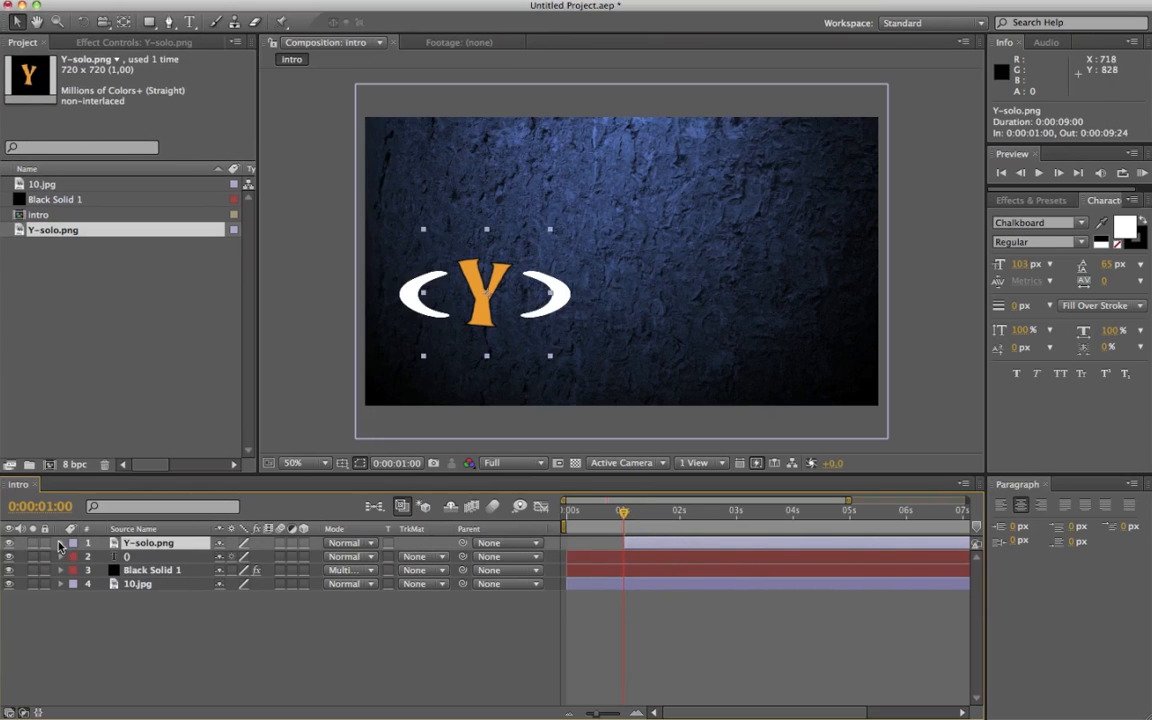
{"action": "left_click", "coordinate": [60, 543]}
{"action": "left_click", "coordinate": [74, 556]}
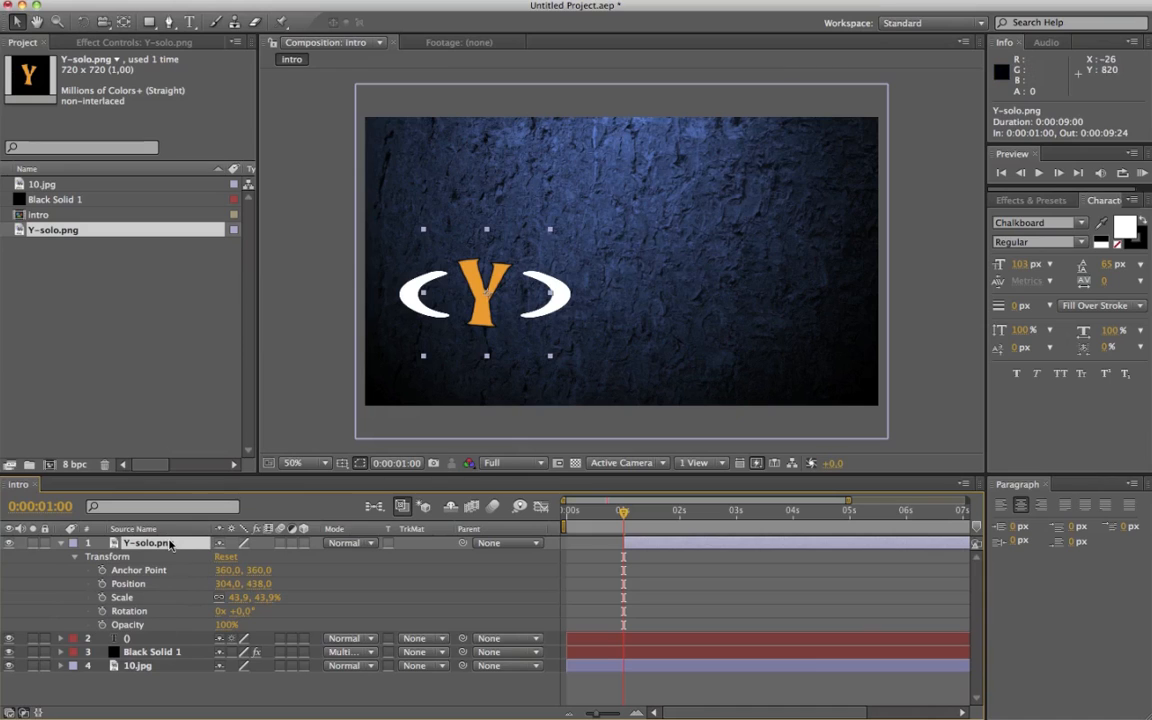
{"action": "key", "text": "Return"}
{"action": "type", "text": "logo"}
{"action": "key", "text": "Return"}
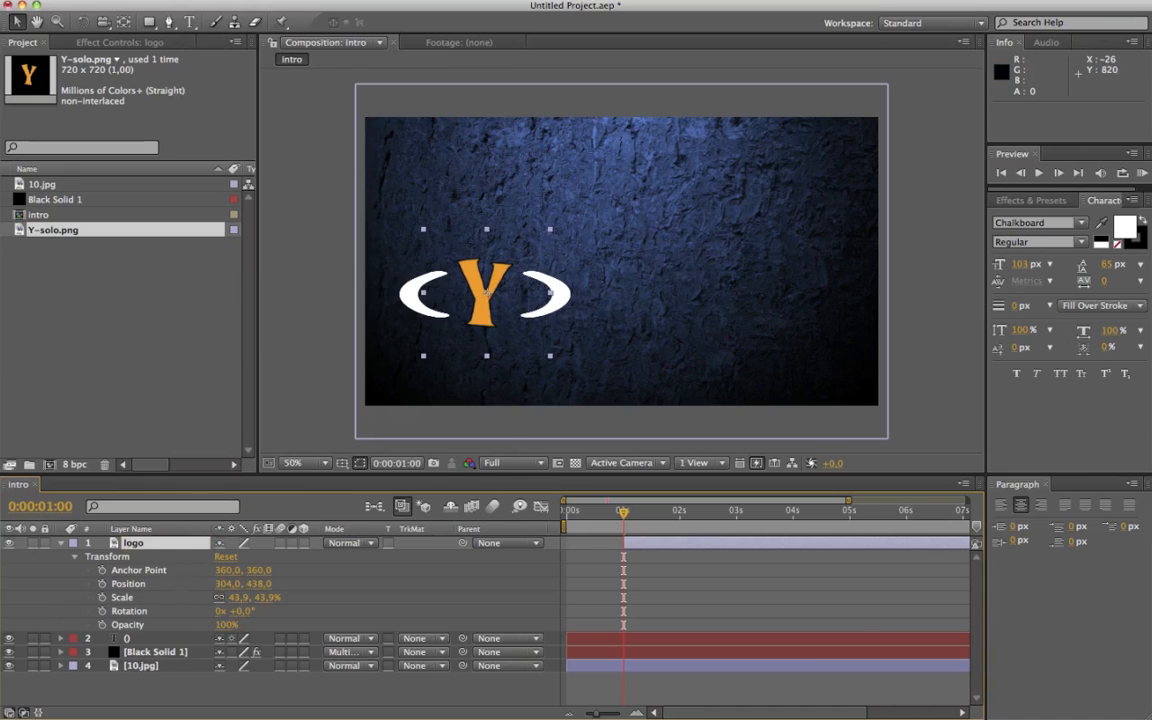
{"action": "left_click", "coordinate": [129, 639]}
{"action": "type", "text": "hooks"}
{"action": "key", "text": "Return"}
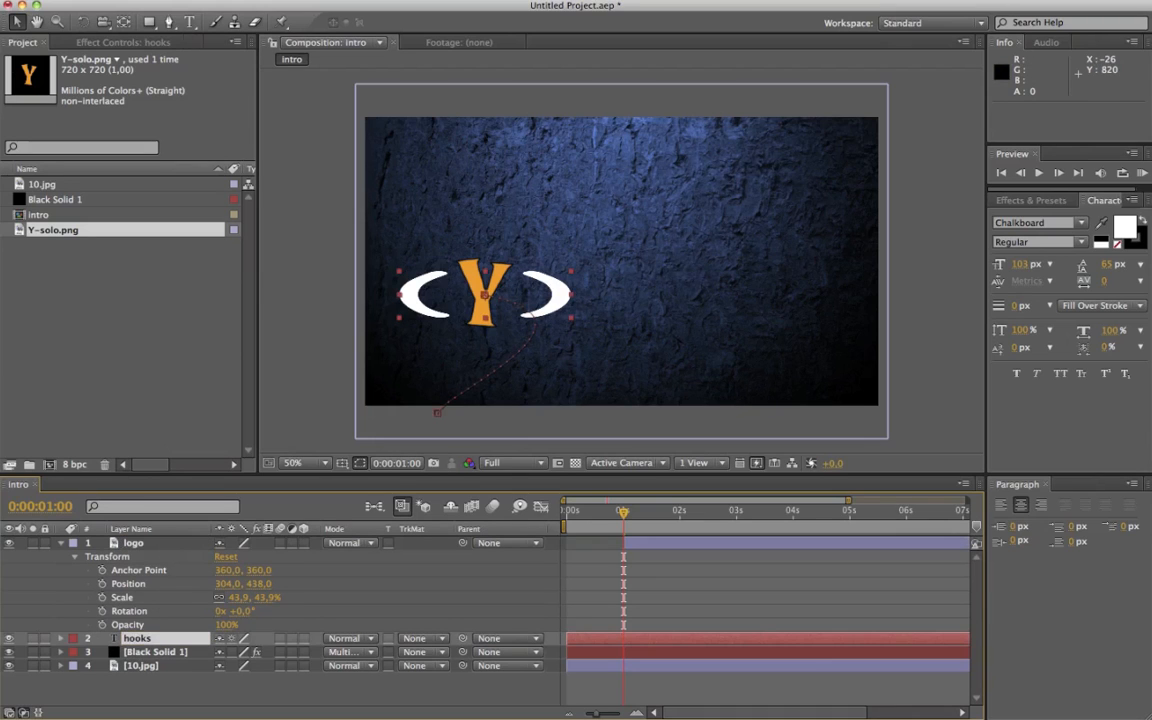
Rename the Black Solid 1 layer background and the 10.jpg layer texture
{"action": "left_click", "coordinate": [130, 651]}
{"action": "key", "text": "Return"}
{"action": "type", "text": "background"}
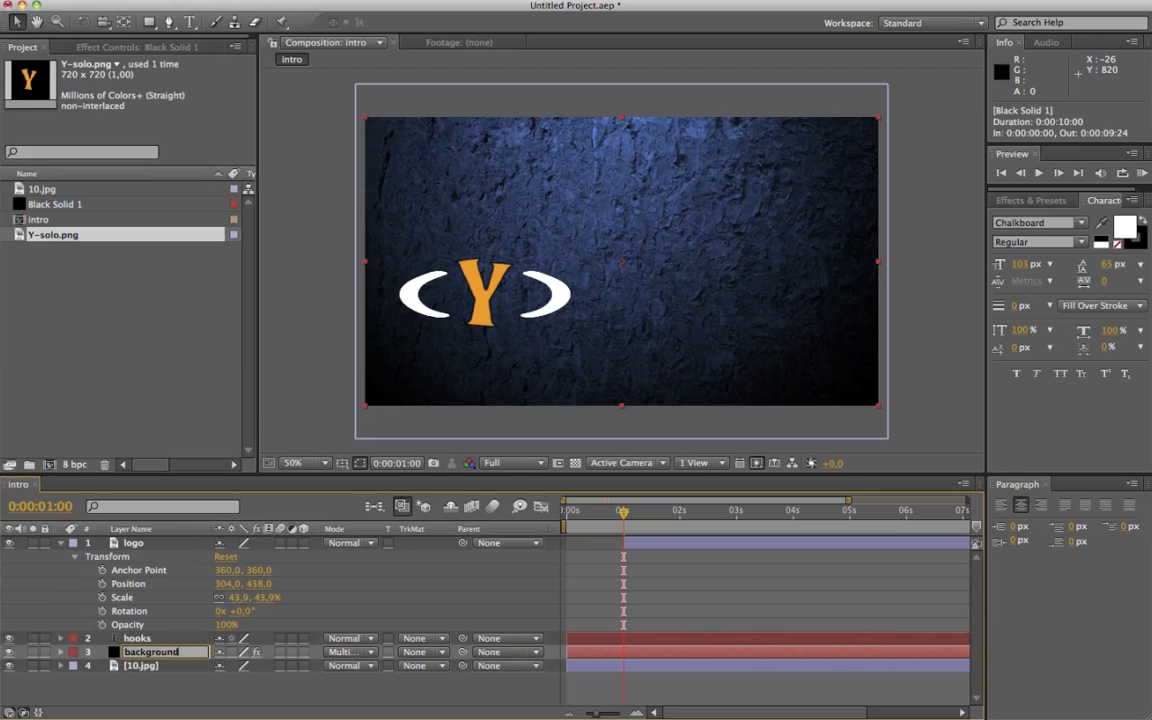
{"action": "key", "text": "Return"}
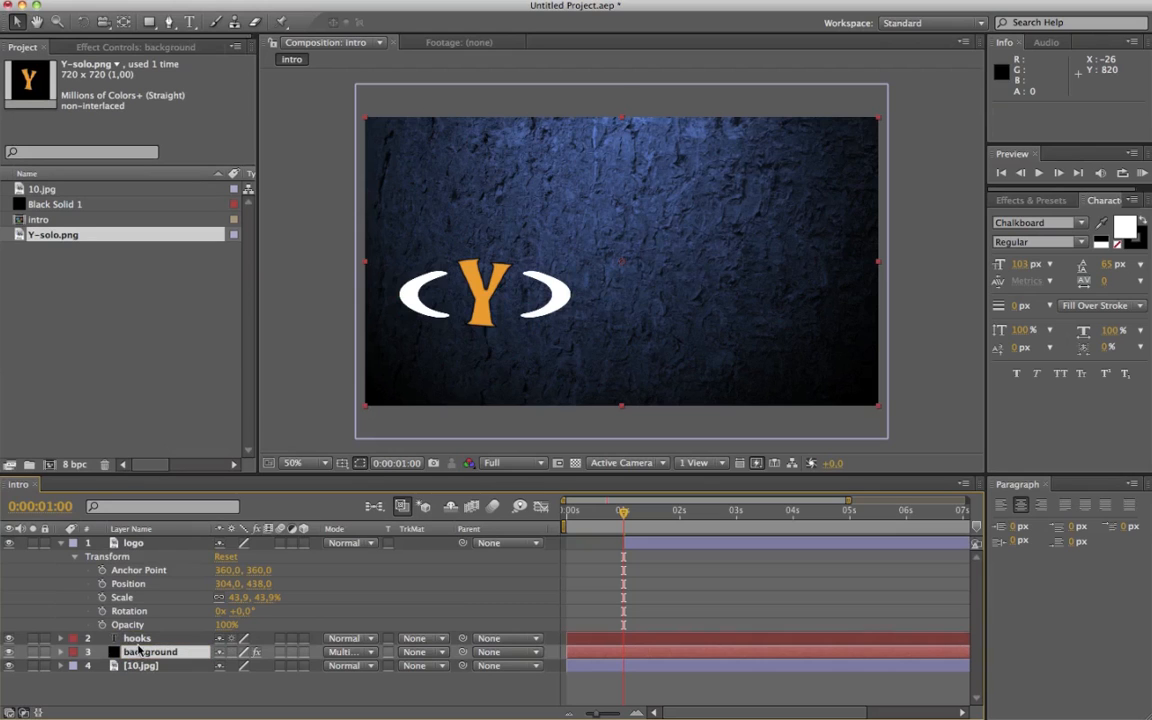
{"action": "left_click", "coordinate": [145, 668]}
{"action": "key", "text": "Return"}
{"action": "type", "text": "texture"}
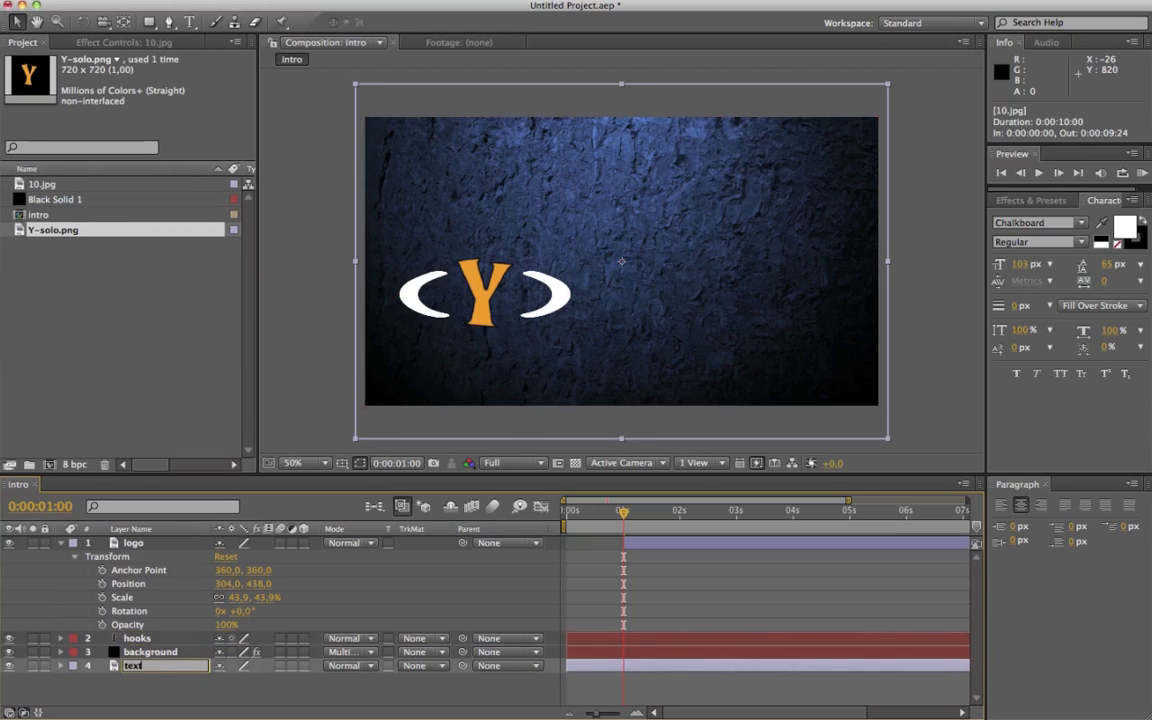
{"action": "key", "text": "Return"}
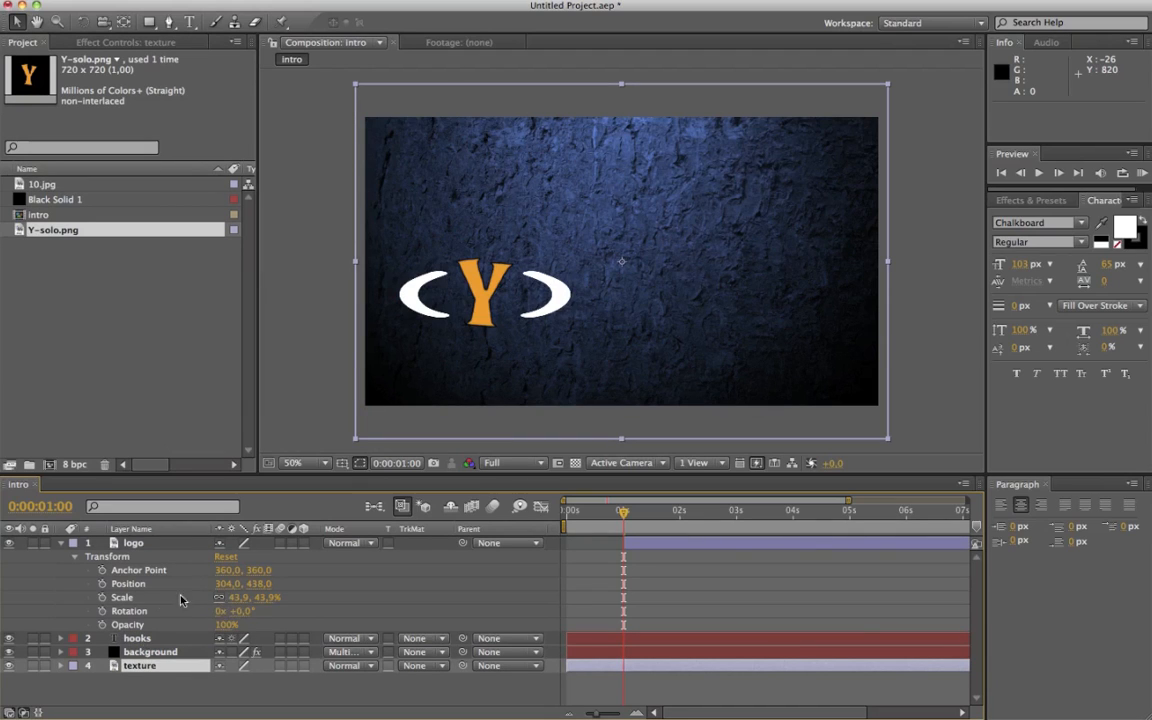
Add Scale and Opacity keyframes to the logo layer at 0:00:01:00 and set its Opacity there to 0%
{"action": "left_click", "coordinate": [101, 597]}
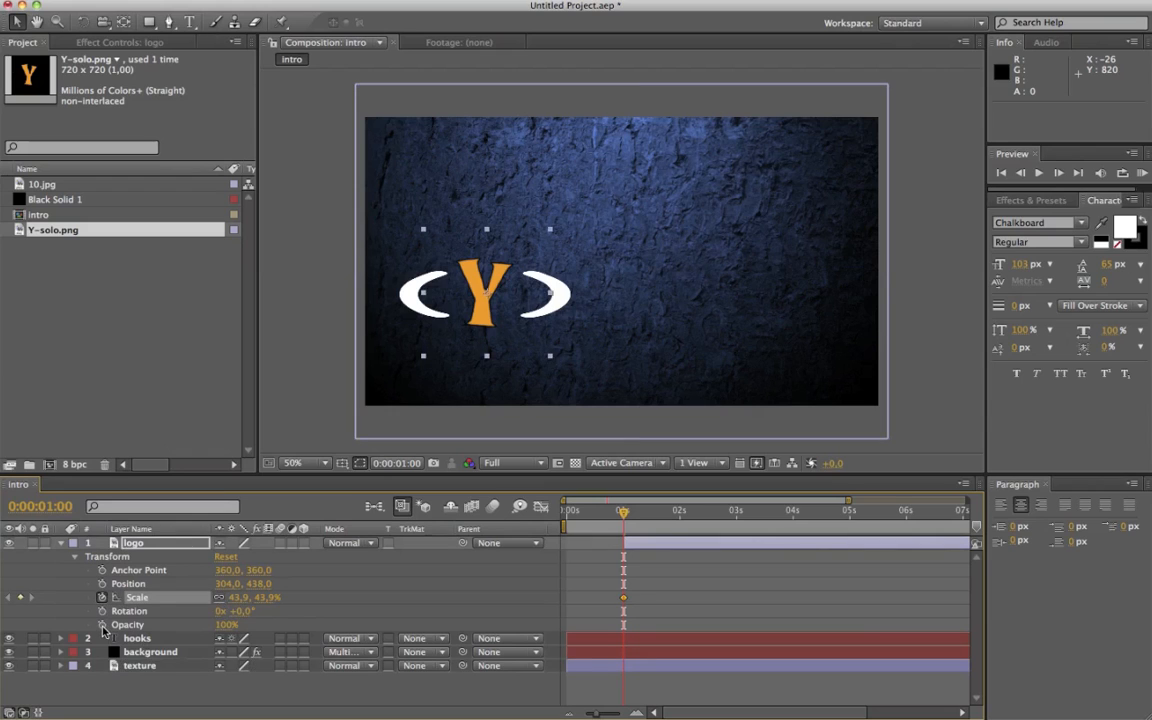
{"action": "left_click", "coordinate": [101, 624]}
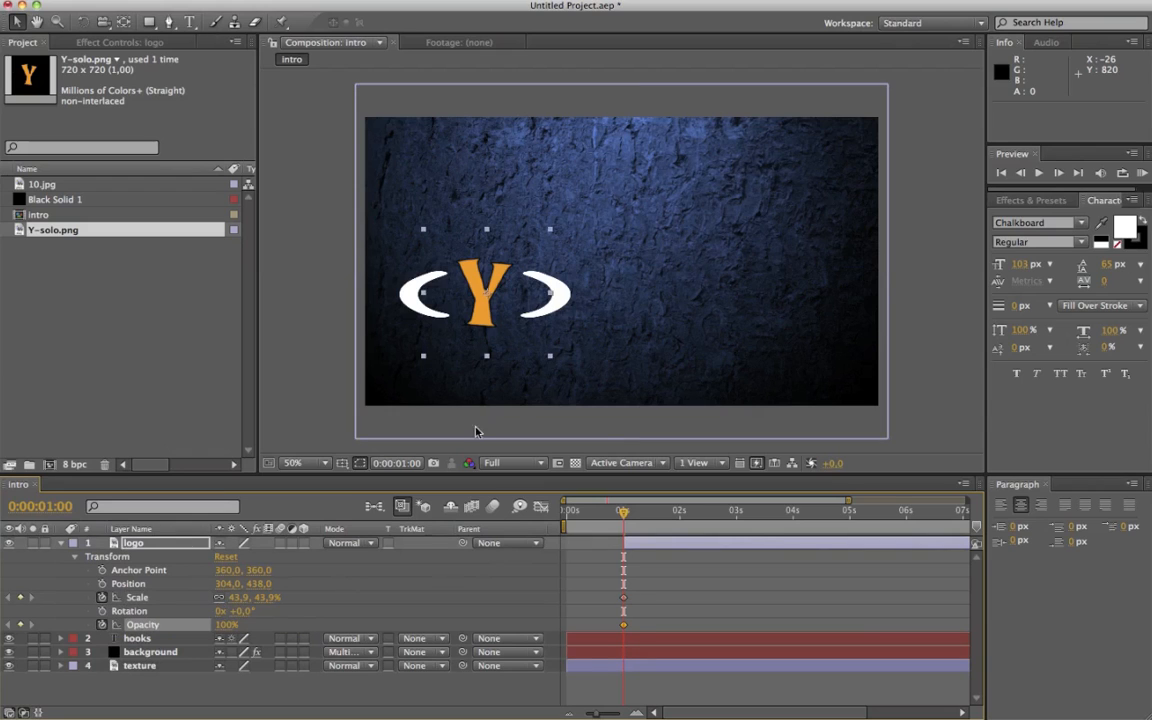
{"action": "left_click", "coordinate": [228, 626]}
{"action": "type", "text": "0"}
{"action": "key", "text": "Return"}
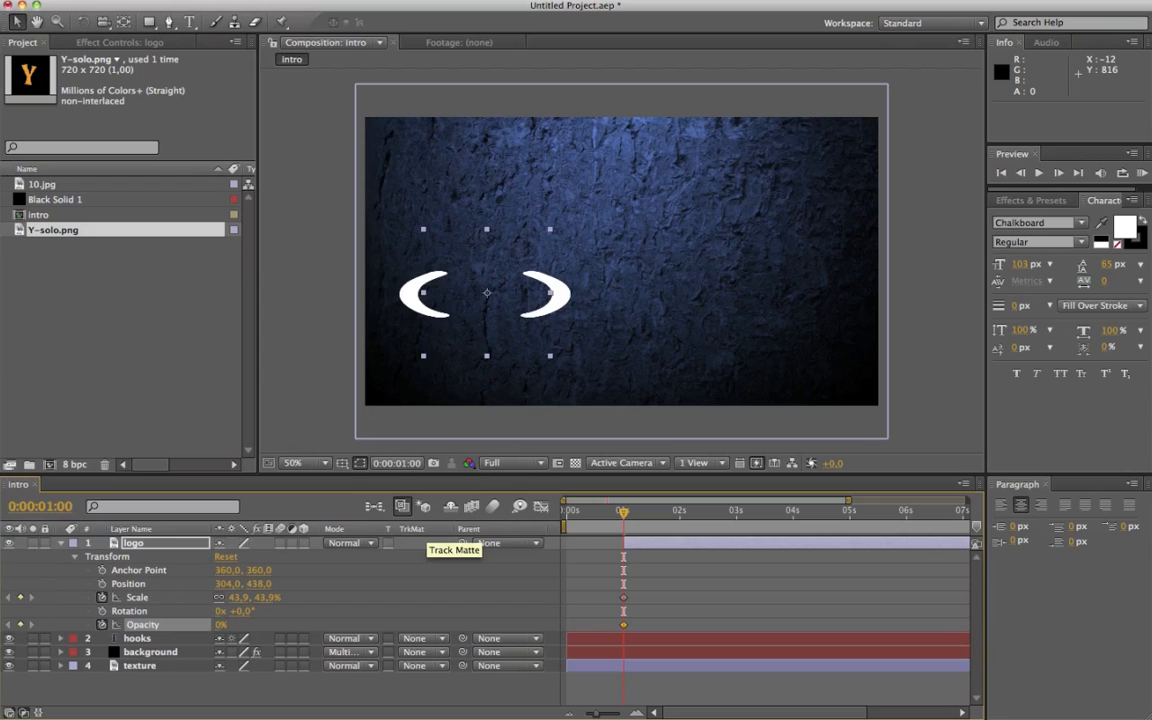
Advance three frames to 0:00:01:03 and set the logo's Opacity to 100%
{"action": "left_click", "coordinate": [1061, 173]}
{"action": "left_click", "coordinate": [1061, 173]}
{"action": "left_click", "coordinate": [1061, 173]}
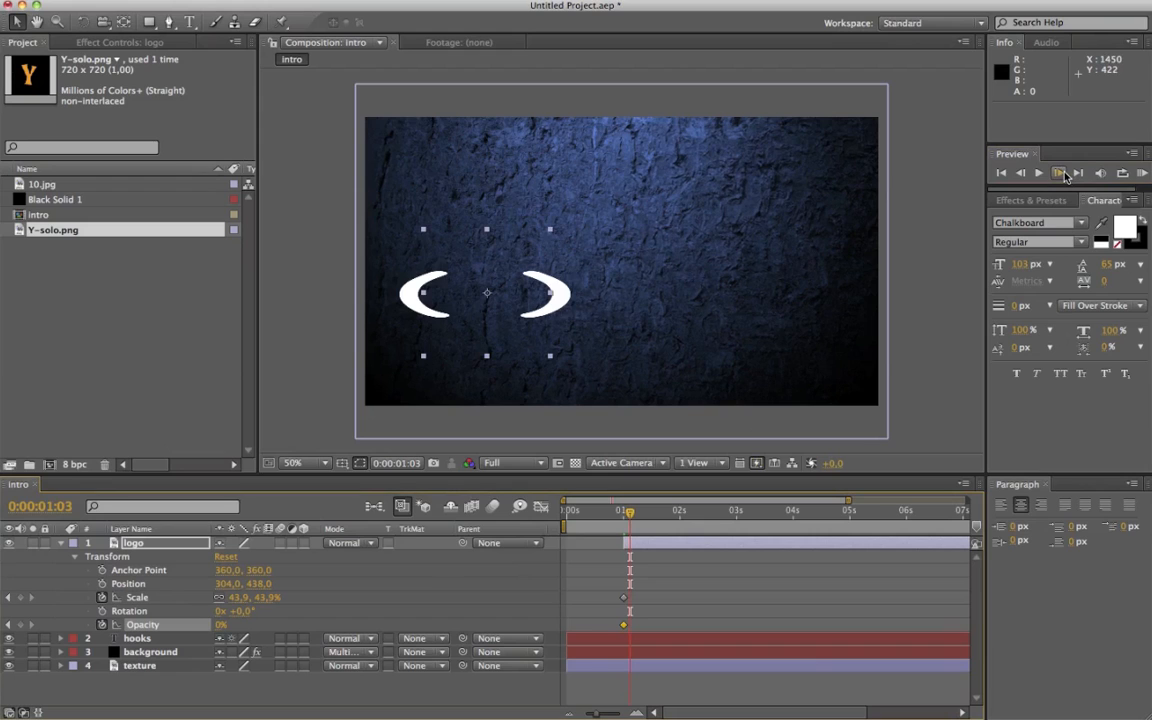
{"action": "left_click", "coordinate": [218, 625]}
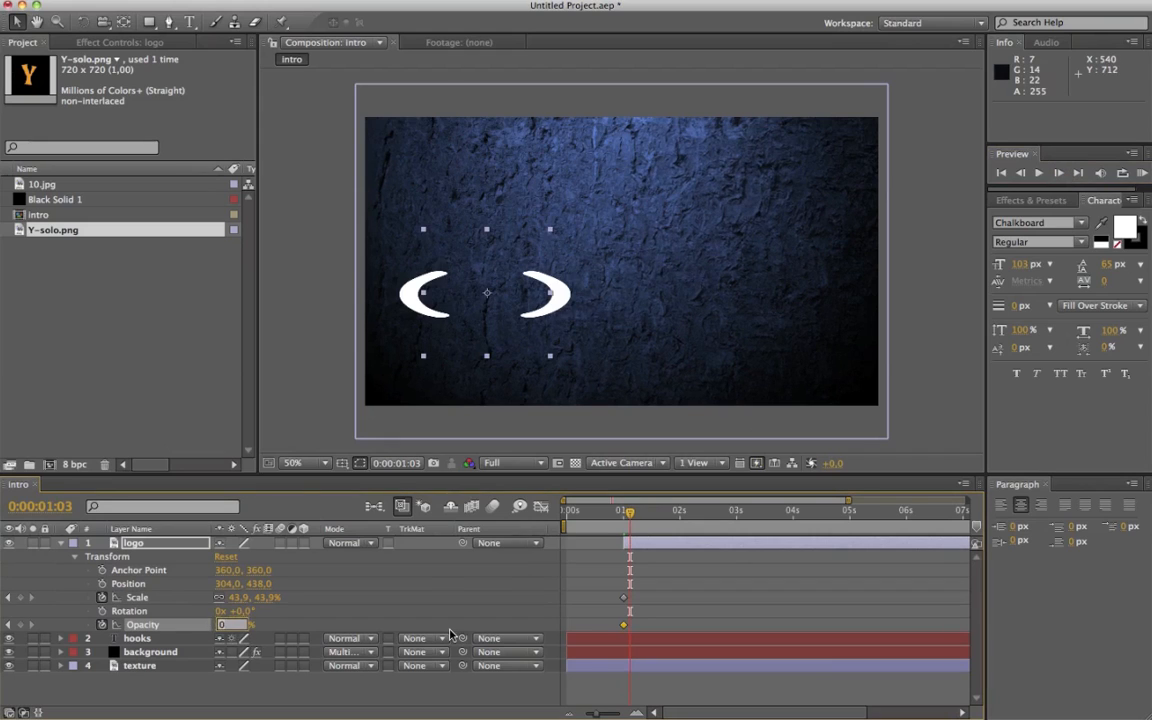
{"action": "type", "text": "100"}
{"action": "key", "text": "Return"}
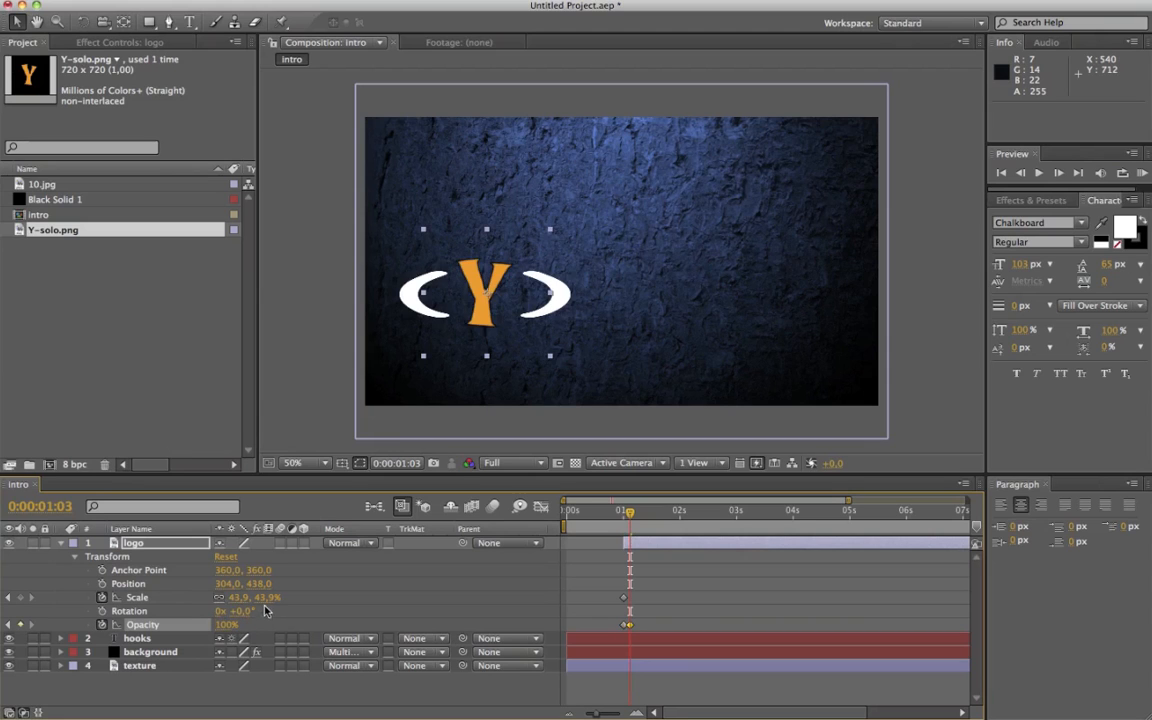
At 0:00:01:03, set the logo's Scale to 110.9%, its Anchor Point to 334, 377 and its Position to 296, 420
{"action": "left_click_drag", "start_coordinate": [240, 598], "coordinate": [343, 598]}
{"action": "mouse_move", "coordinate": [478, 352]}
{"action": "left_mouse_down"}
{"action": "mouse_move", "coordinate": [490, 332]}
{"action": "mouse_move", "coordinate": [485, 343]}
{"action": "left_mouse_up"}
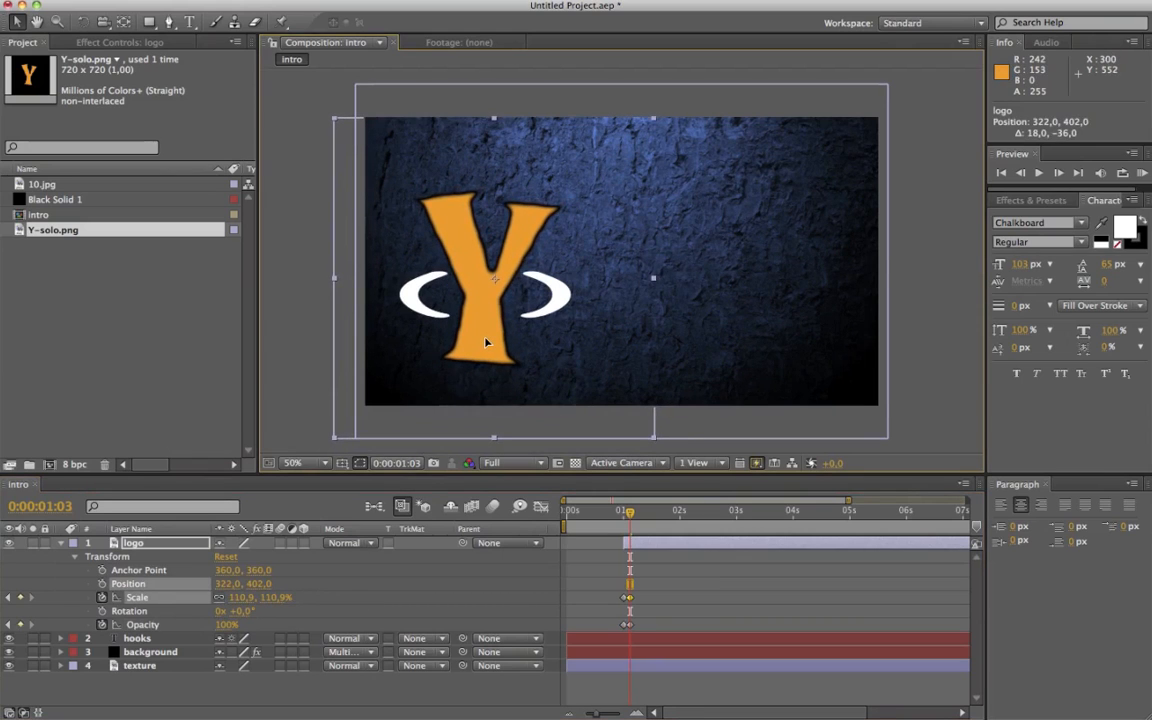
{"action": "left_click_drag", "start_coordinate": [252, 570], "coordinate": [207, 567]}
{"action": "mouse_move", "coordinate": [496, 304]}
{"action": "left_mouse_down"}
{"action": "mouse_move", "coordinate": [467, 316]}
{"action": "mouse_move", "coordinate": [479, 313]}
{"action": "left_mouse_up"}
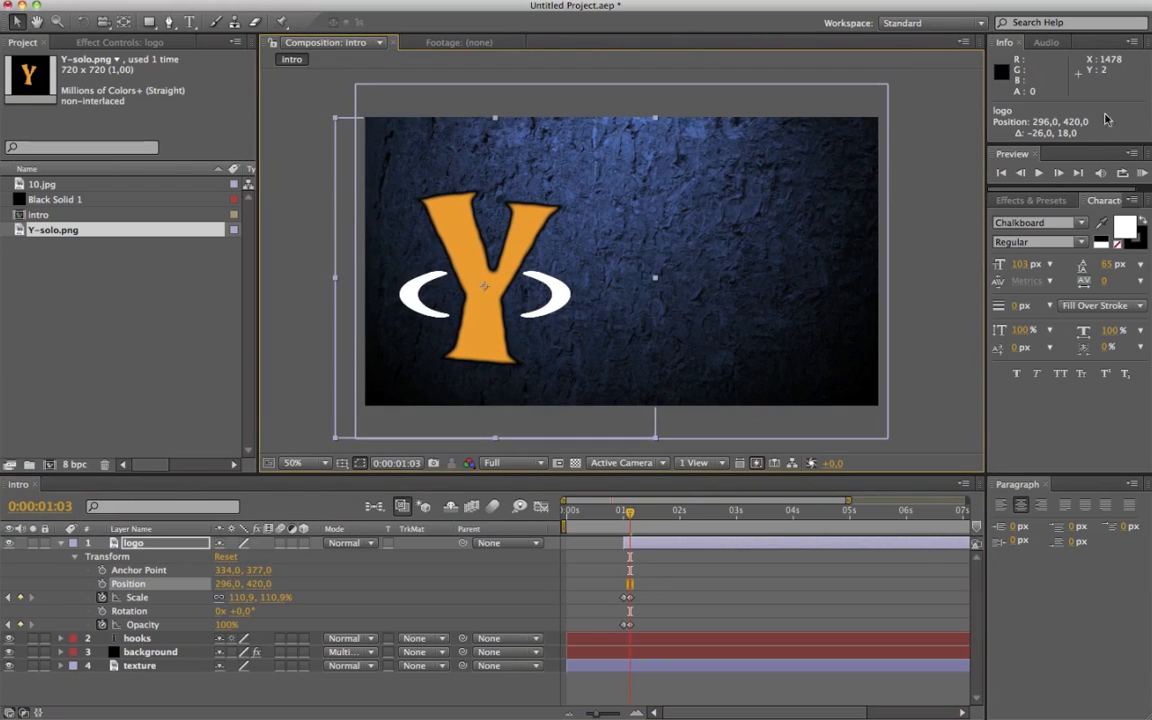
Advance three frames to 0:00:01:06 and set the logo's Scale to 56.9%
{"action": "left_click", "coordinate": [1059, 176]}
{"action": "left_click", "coordinate": [1059, 176]}
{"action": "left_click", "coordinate": [1059, 176]}
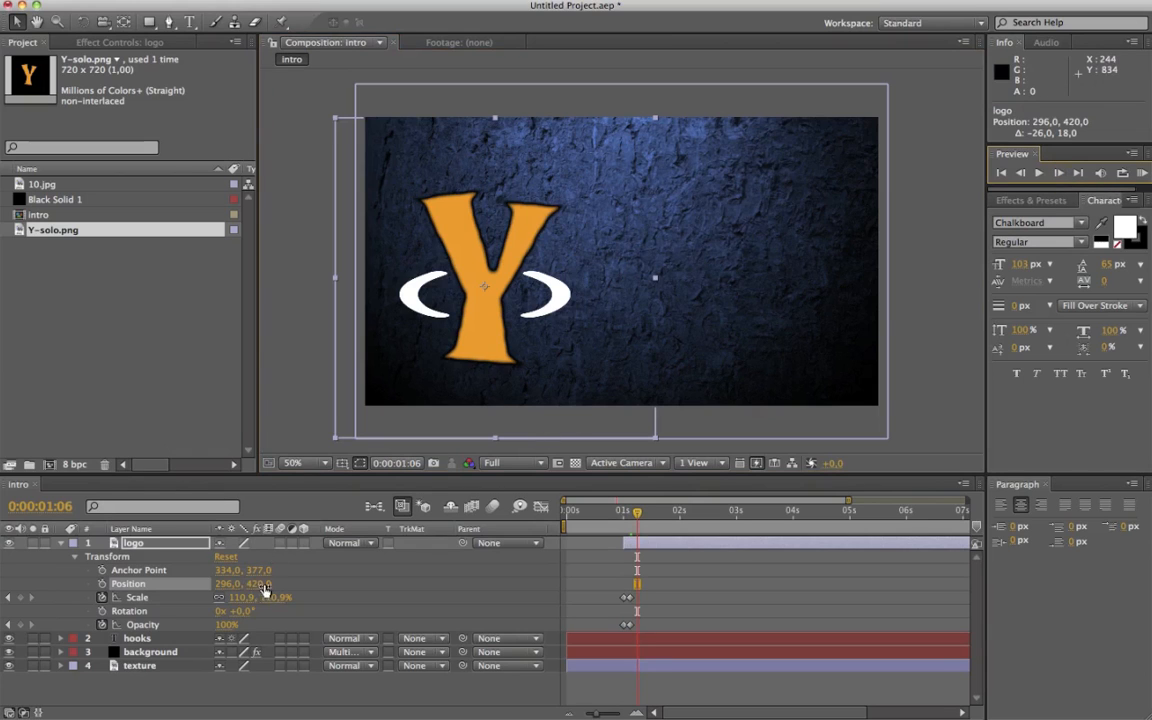
{"action": "left_click_drag", "start_coordinate": [270, 598], "coordinate": [220, 597]}
Advance three frames to 0:00:01:09 and set the logo's Scale to 118.9%
{"action": "left_click", "coordinate": [1058, 173]}
{"action": "left_click", "coordinate": [1058, 173]}
{"action": "left_click", "coordinate": [1058, 173]}
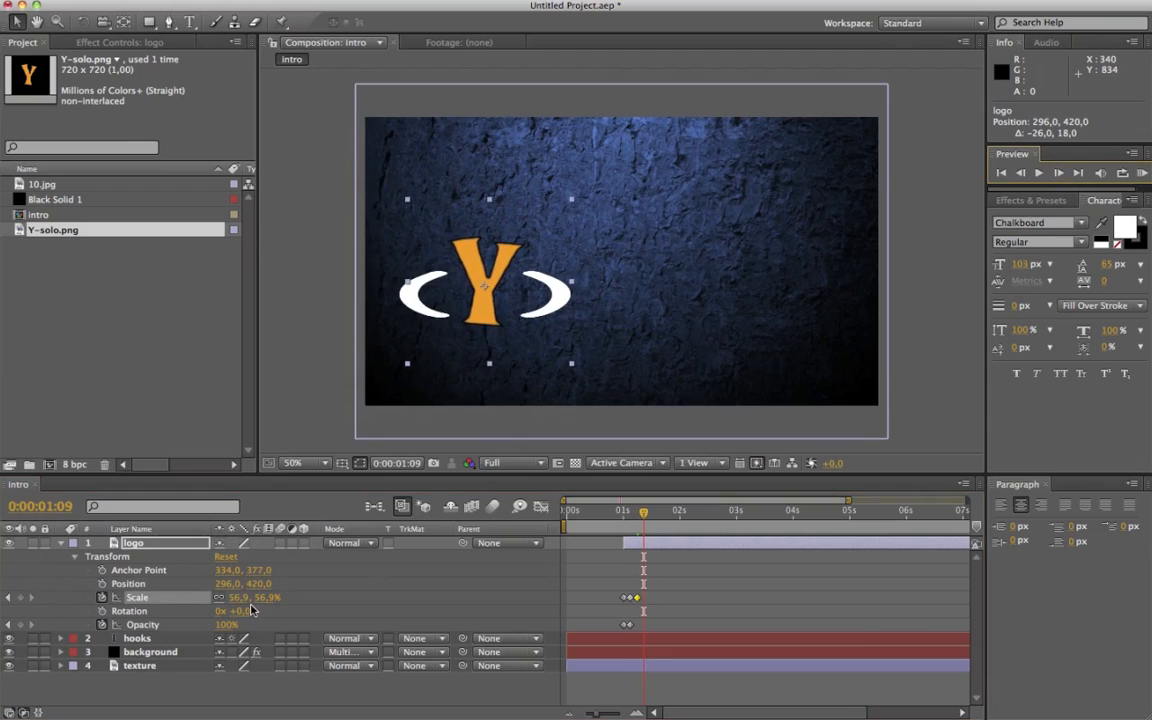
{"action": "left_click_drag", "start_coordinate": [266, 597], "coordinate": [306, 597]}
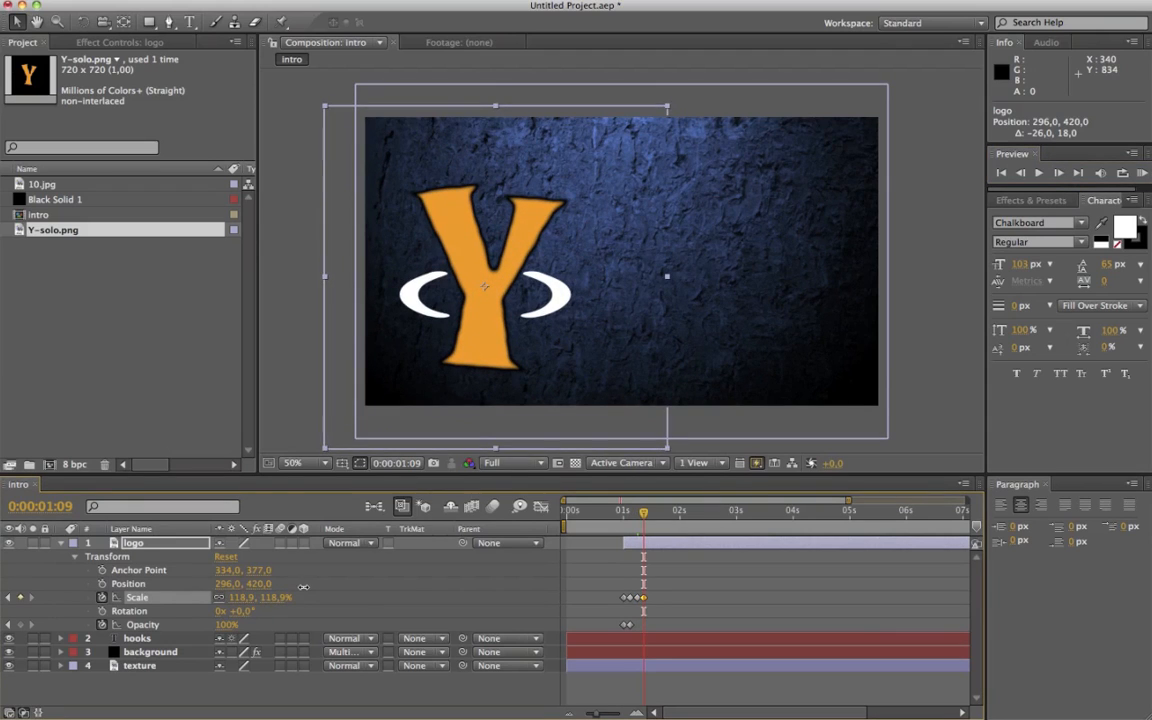
Advance three frames to 0:00:01:12 and set the logo's Scale to 86.9%
{"action": "left_click", "coordinate": [1058, 173]}
{"action": "left_click", "coordinate": [1058, 173]}
{"action": "left_click", "coordinate": [1058, 173]}
{"action": "left_click_drag", "start_coordinate": [268, 598], "coordinate": [243, 597]}
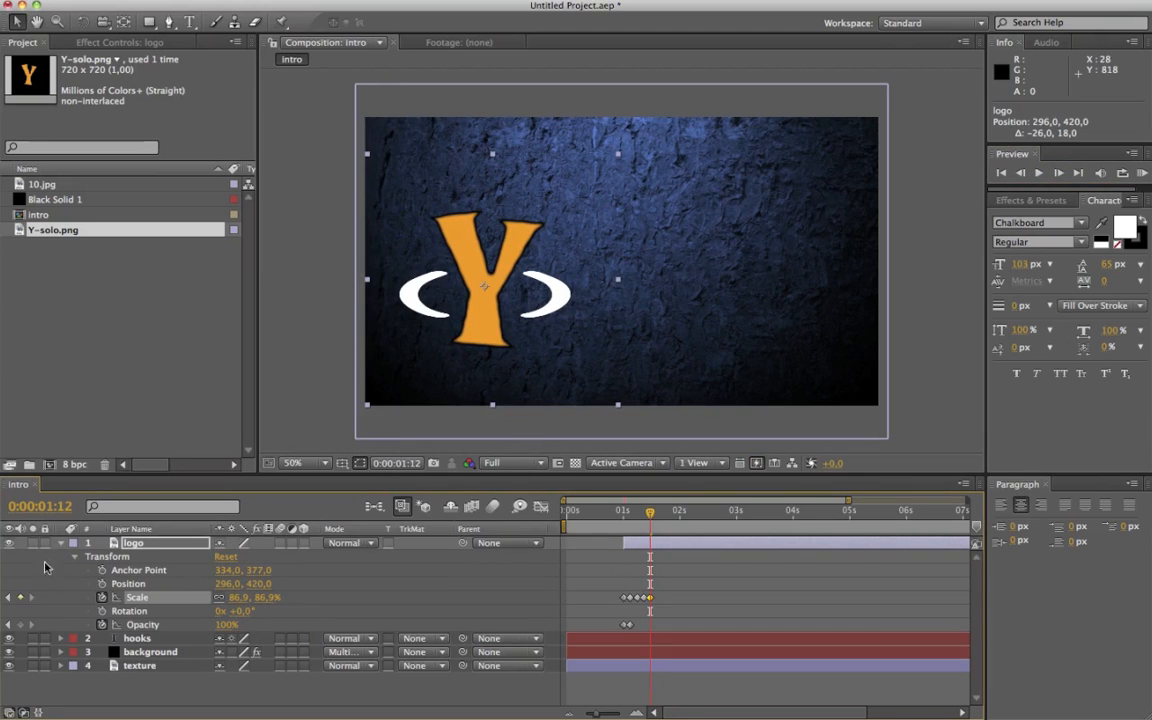
At 0:00:01:03, set the hooks layer's Tracking Amount to -3
{"action": "left_click", "coordinate": [58, 639]}
{"action": "left_click_drag", "start_coordinate": [651, 517], "coordinate": [626, 517]}
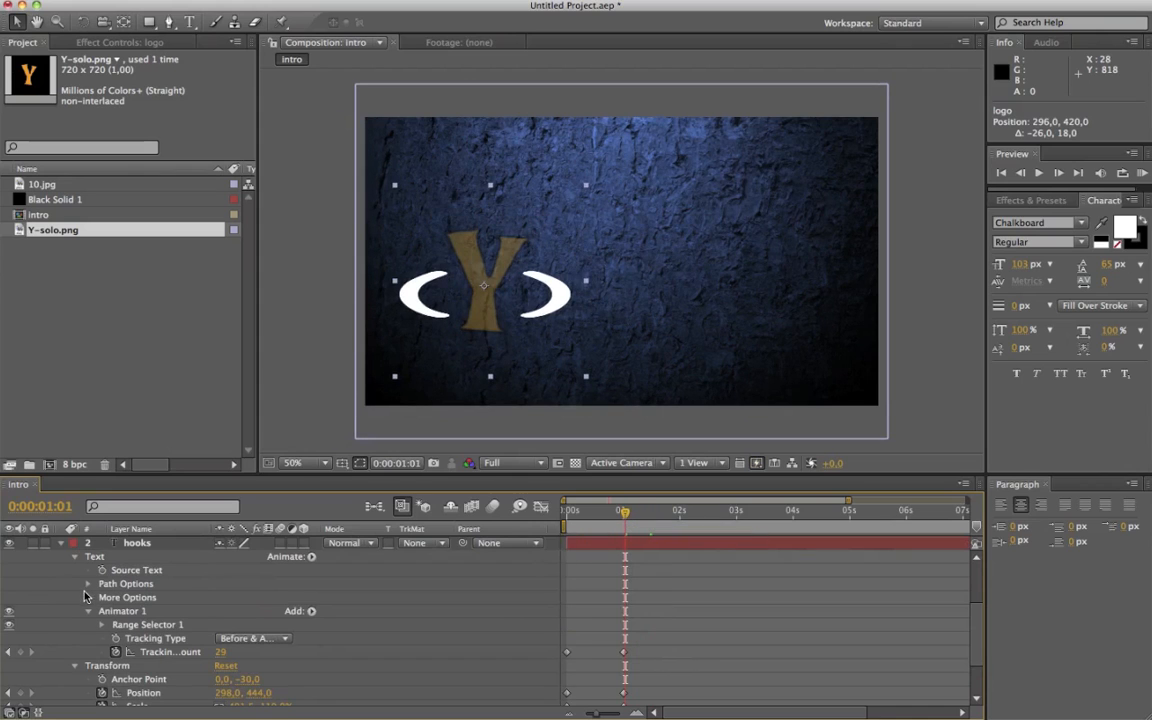
{"action": "left_click", "coordinate": [1057, 174]}
{"action": "left_click", "coordinate": [1057, 174]}
{"action": "left_click", "coordinate": [1057, 174]}
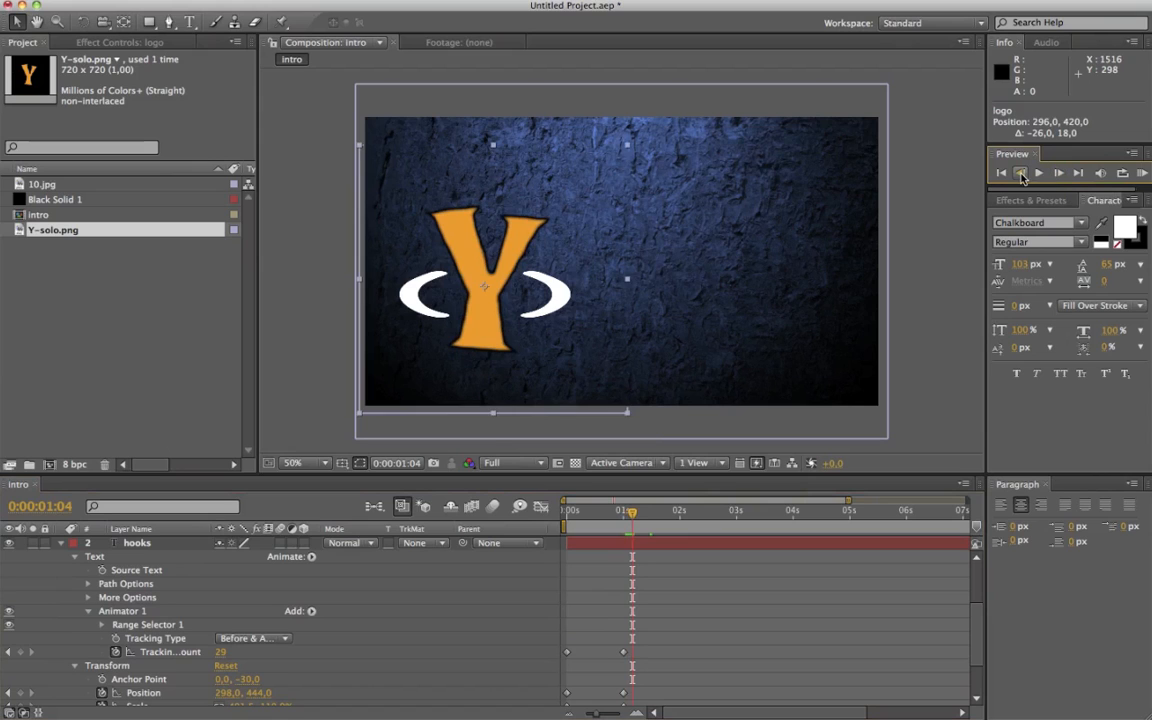
{"action": "left_click", "coordinate": [1021, 174]}
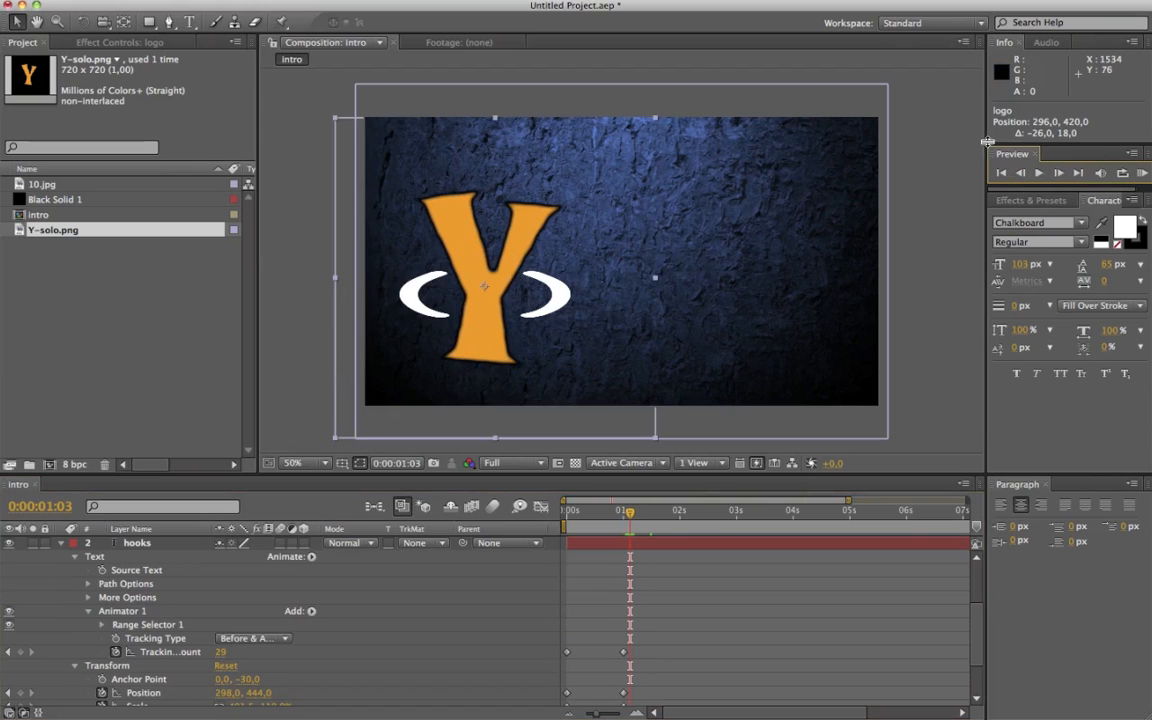
{"action": "left_click", "coordinate": [1057, 174]}
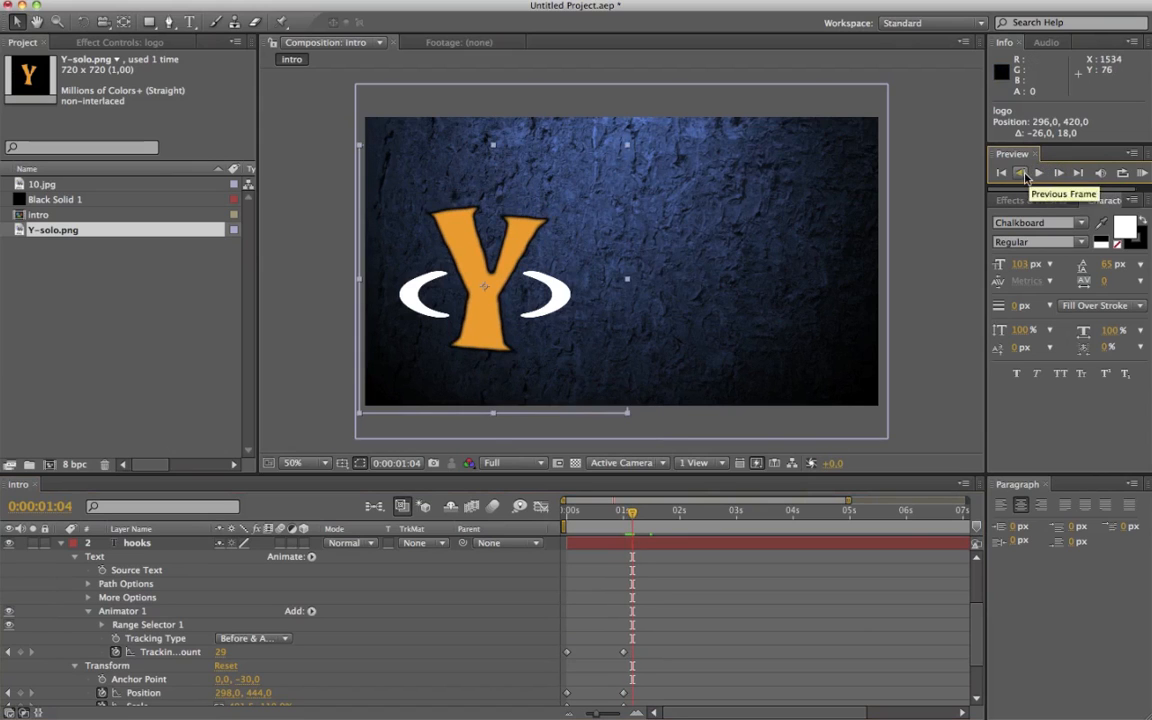
{"action": "left_click", "coordinate": [1021, 174]}
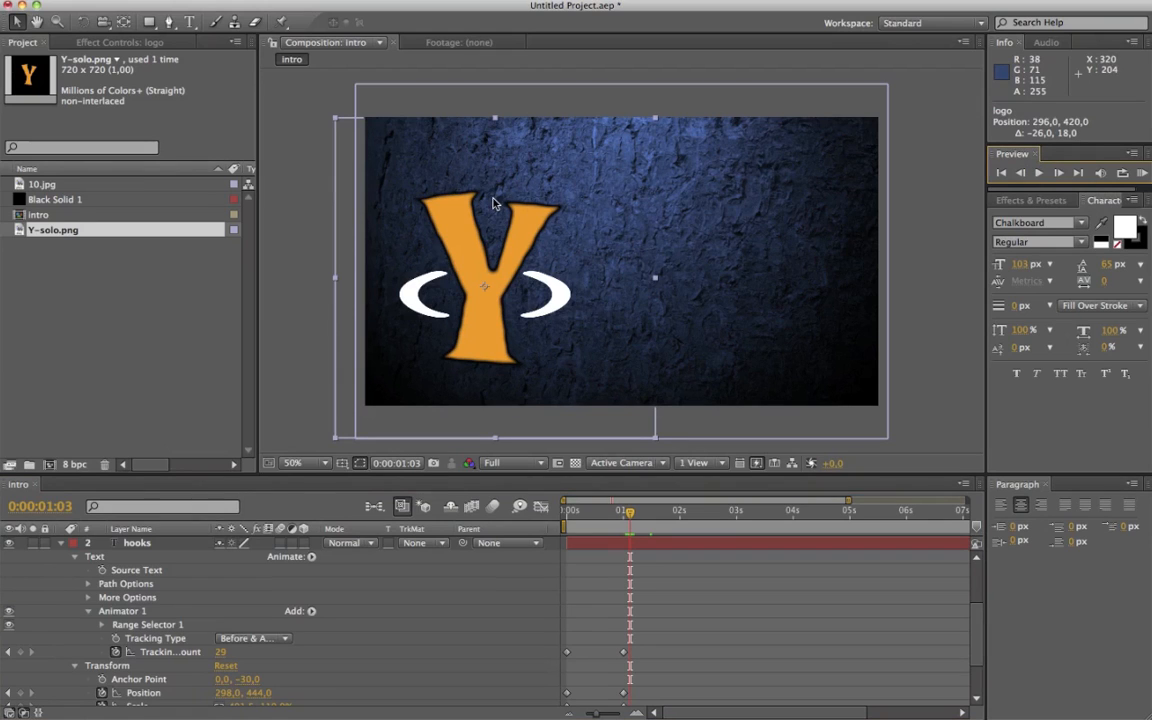
{"action": "left_click_drag", "start_coordinate": [221, 657], "coordinate": [189, 652]}
Advance three frames to 0:00:01:06 and set the hooks' Tracking Amount to -32
{"action": "left_click", "coordinate": [1060, 174]}
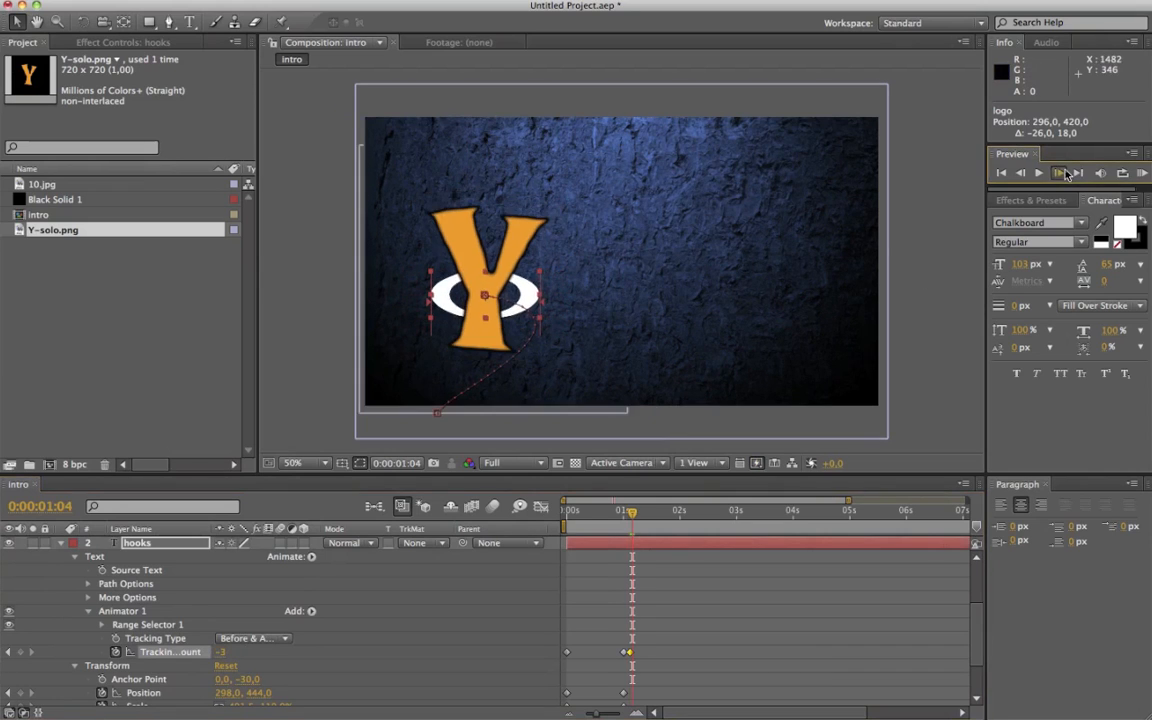
{"action": "left_click", "coordinate": [1060, 174]}
{"action": "left_click", "coordinate": [1060, 174]}
{"action": "left_click_drag", "start_coordinate": [224, 655], "coordinate": [240, 650]}
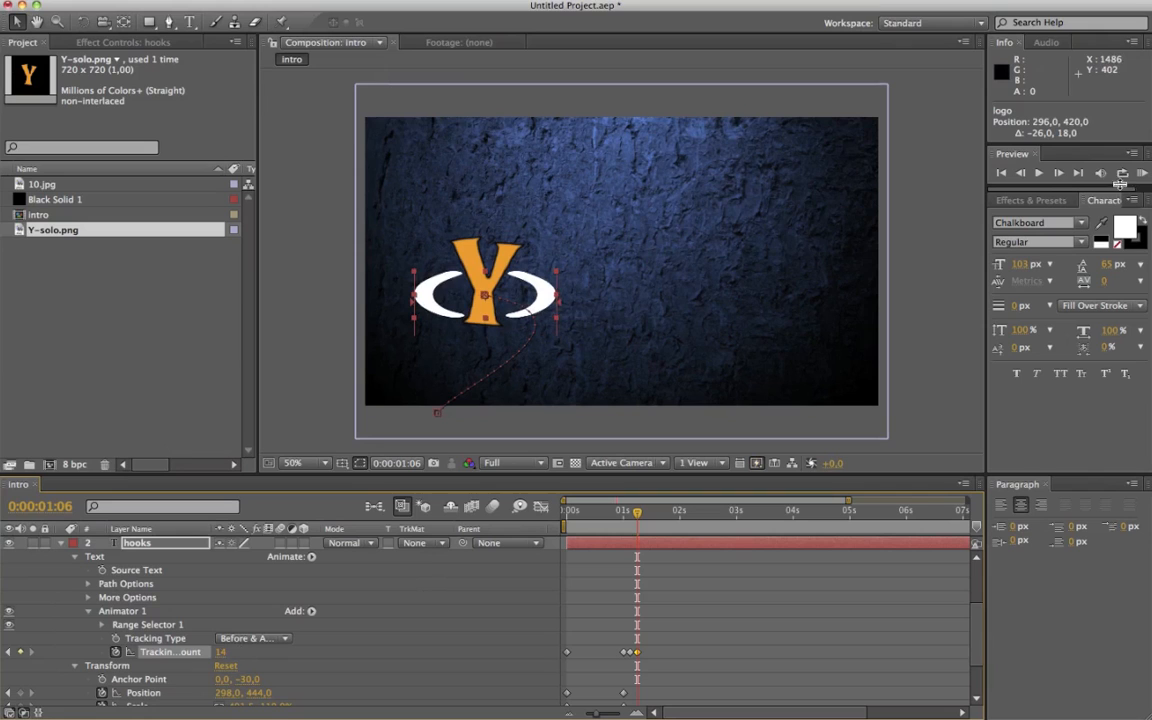
{"action": "left_click_drag", "start_coordinate": [224, 654], "coordinate": [185, 652]}
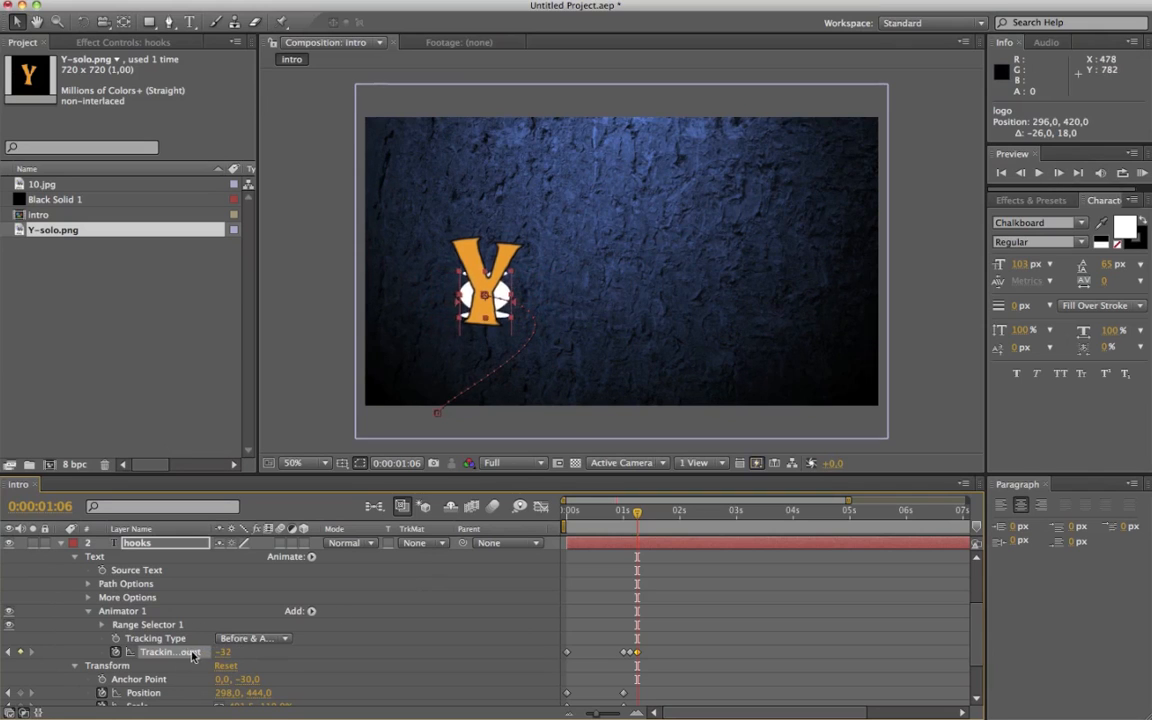
Advance three frames to 0:00:01:09 and set the hooks' Tracking Amount to 2
{"action": "left_click", "coordinate": [1061, 174]}
{"action": "left_click", "coordinate": [1061, 174]}
{"action": "left_click", "coordinate": [1061, 174]}
{"action": "left_click_drag", "start_coordinate": [224, 653], "coordinate": [250, 653]}
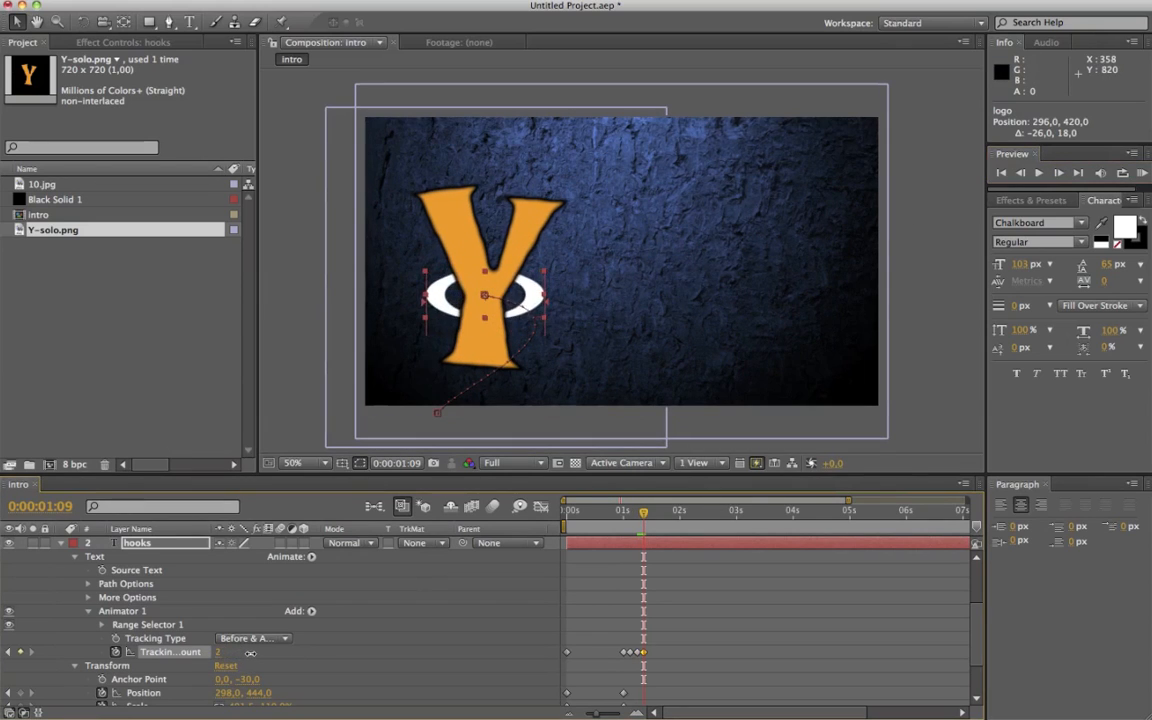
Advance three frames to 0:00:01:12 and set the hooks' Tracking Amount to 17
{"action": "left_click", "coordinate": [1059, 173]}
{"action": "left_click", "coordinate": [1059, 173]}
{"action": "left_click", "coordinate": [1059, 173]}
{"action": "left_click_drag", "start_coordinate": [222, 651], "coordinate": [228, 652]}
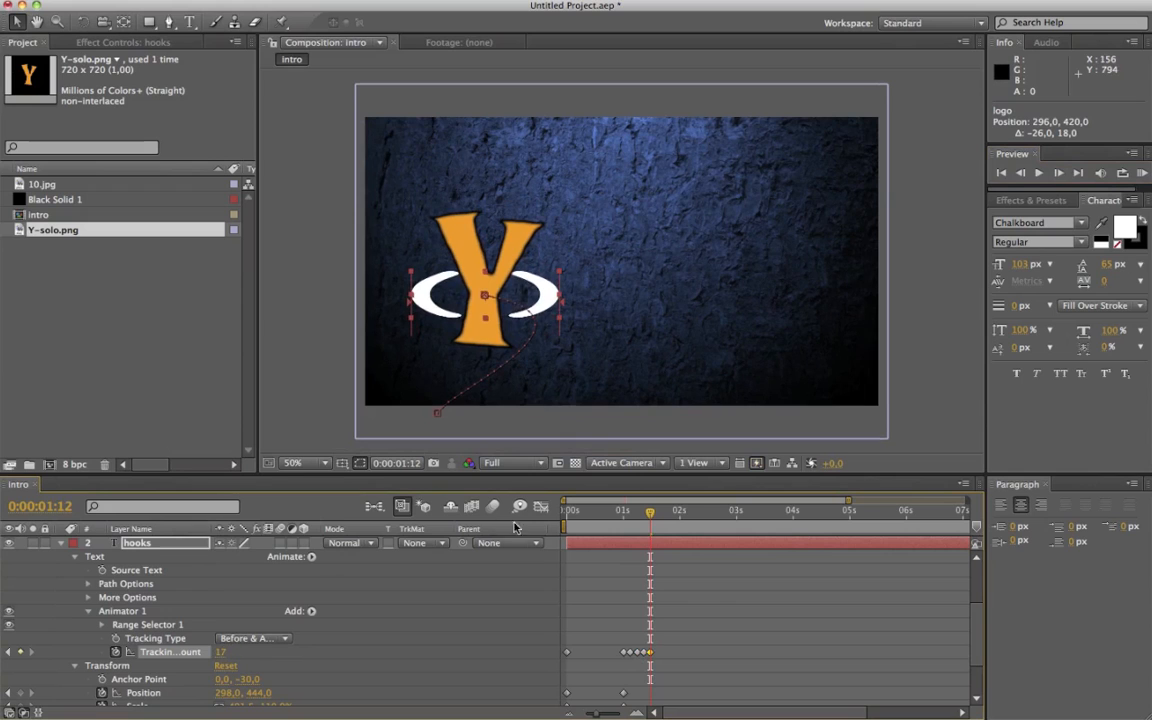
Recolor the hooks text with the orange F29900 sampled from the Y logo
{"action": "key", "text": "Page_Down"}
{"action": "key", "text": "Page_Down"}
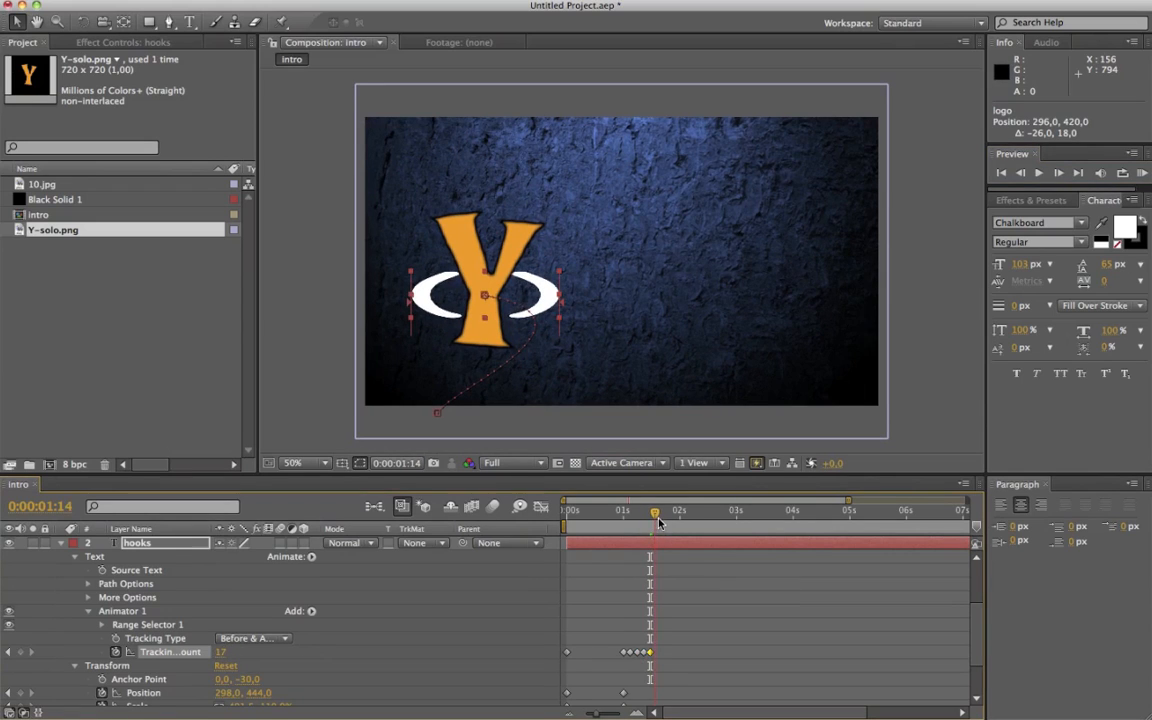
{"action": "scroll", "coordinate": [70, 571], "scroll_direction": "up", "scroll_amount": 3}
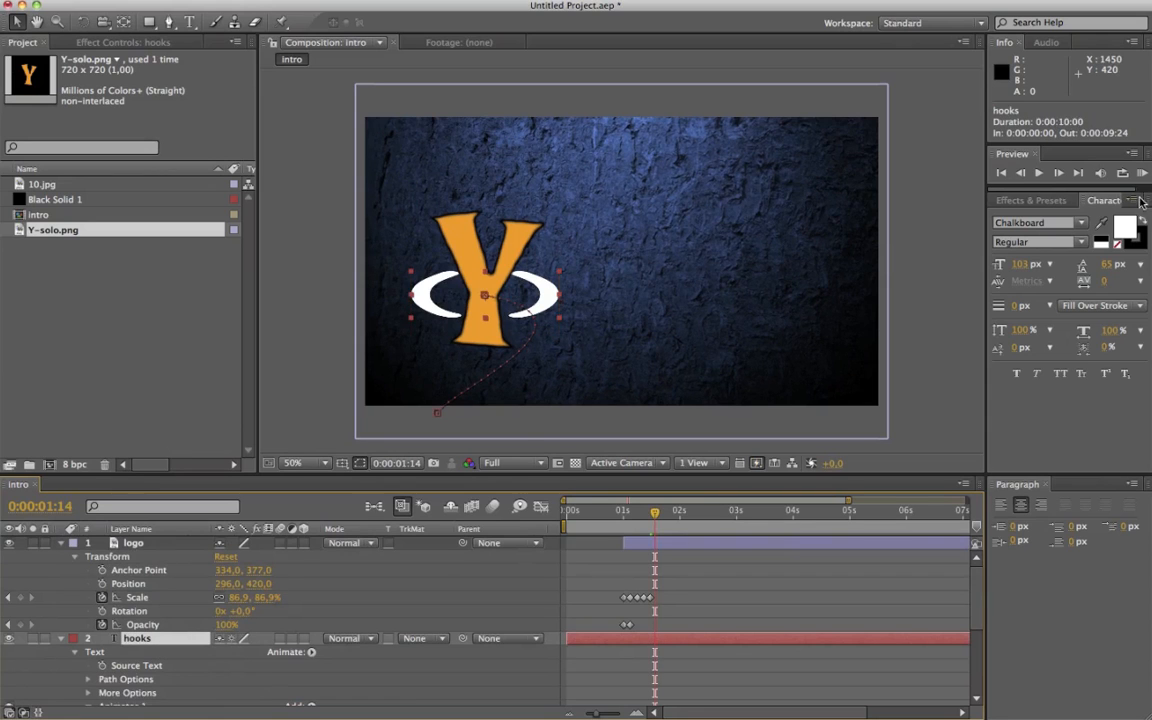
{"action": "left_click", "coordinate": [1128, 225]}
{"action": "left_click_drag", "start_coordinate": [342, 263], "coordinate": [339, 382]}
{"action": "left_click_drag", "start_coordinate": [283, 476], "coordinate": [184, 398]}
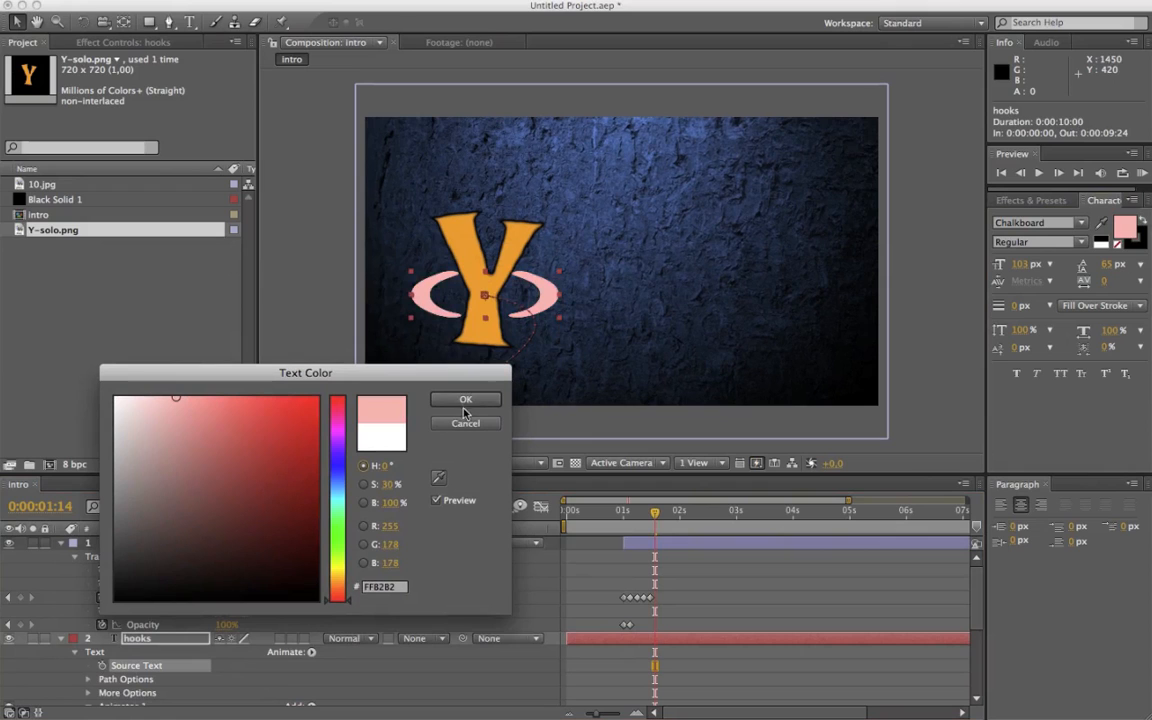
{"action": "left_click", "coordinate": [438, 477]}
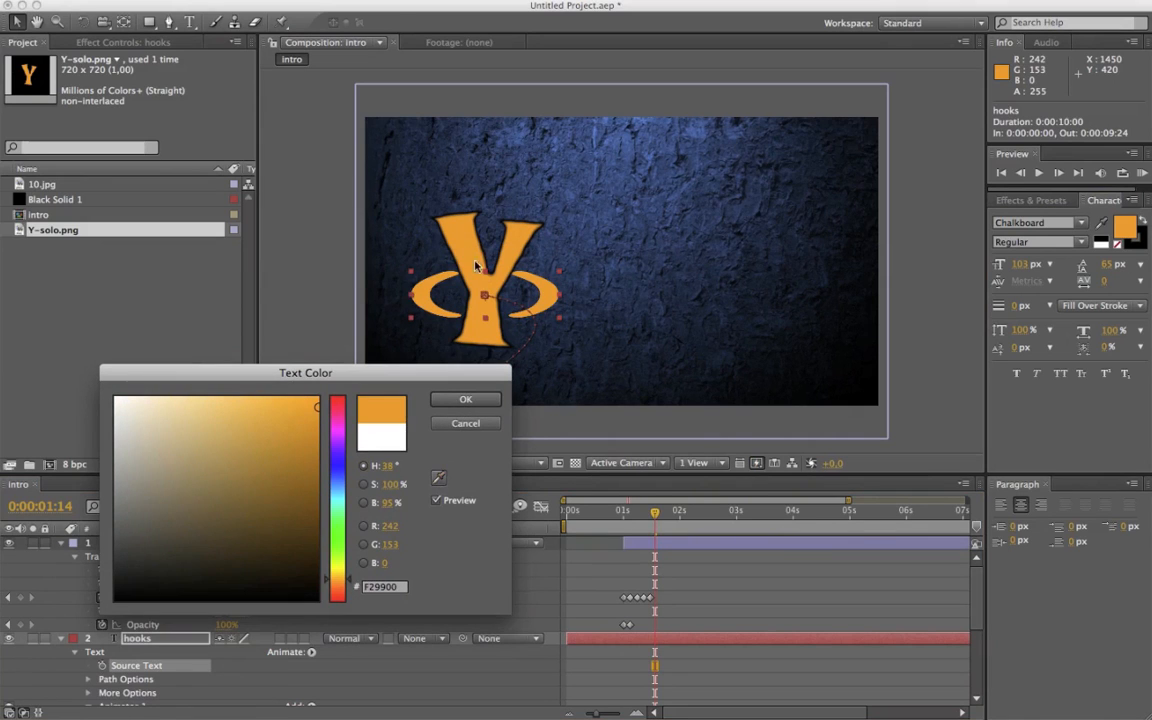
{"action": "left_click", "coordinate": [468, 401]}
Give the hooks text a black stroke 10 px wide
{"action": "left_click", "coordinate": [1022, 307]}
{"action": "type", "text": "1"}
{"action": "key", "text": "Return"}
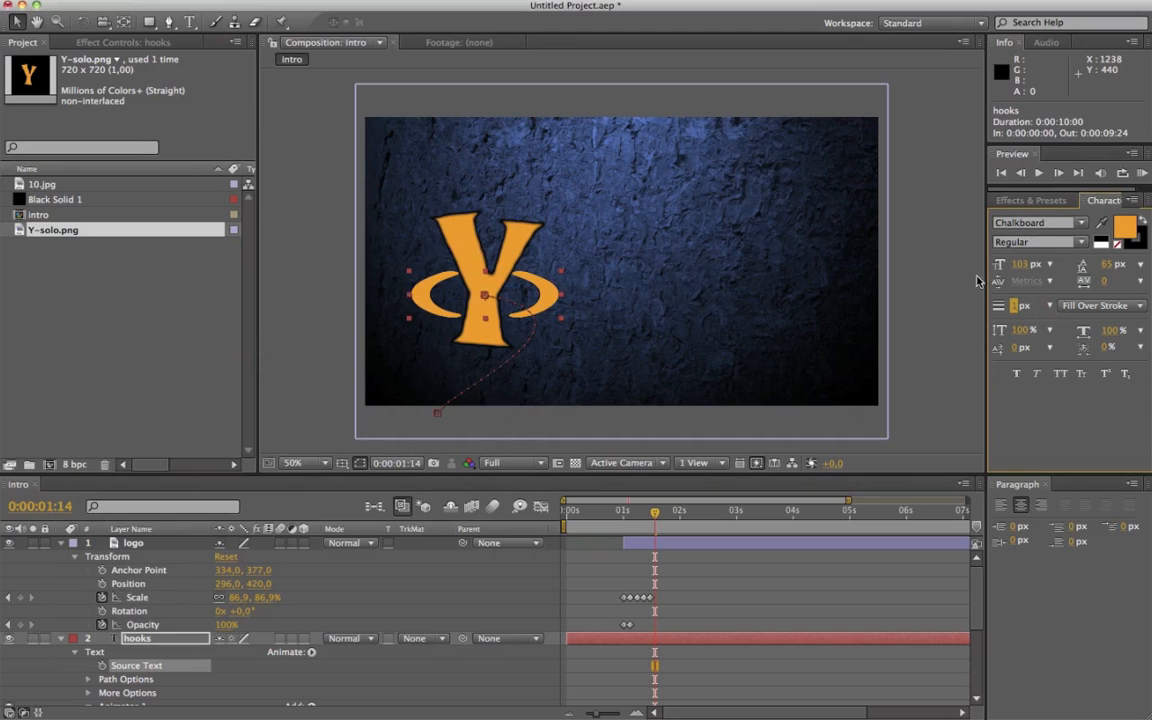
{"action": "left_click_drag", "start_coordinate": [1015, 310], "coordinate": [1021, 308]}
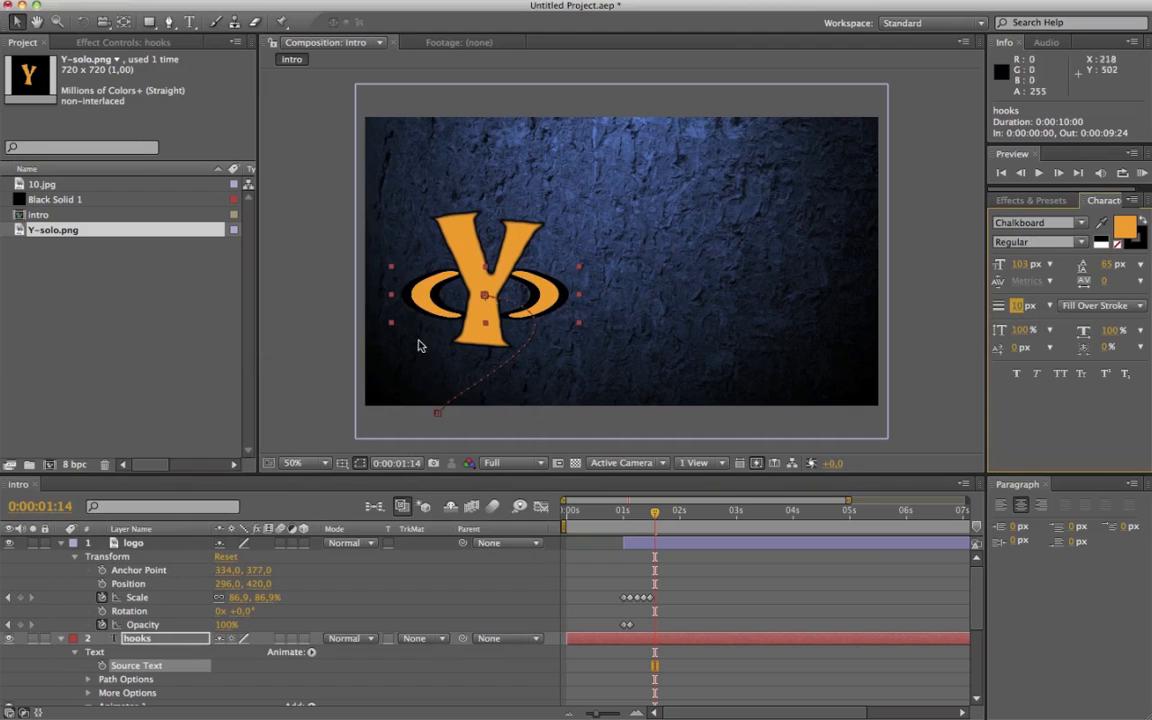
Collapse the hooks and logo layers and play the intro from the start to check the bouncing animation
{"action": "left_click", "coordinate": [60, 638]}
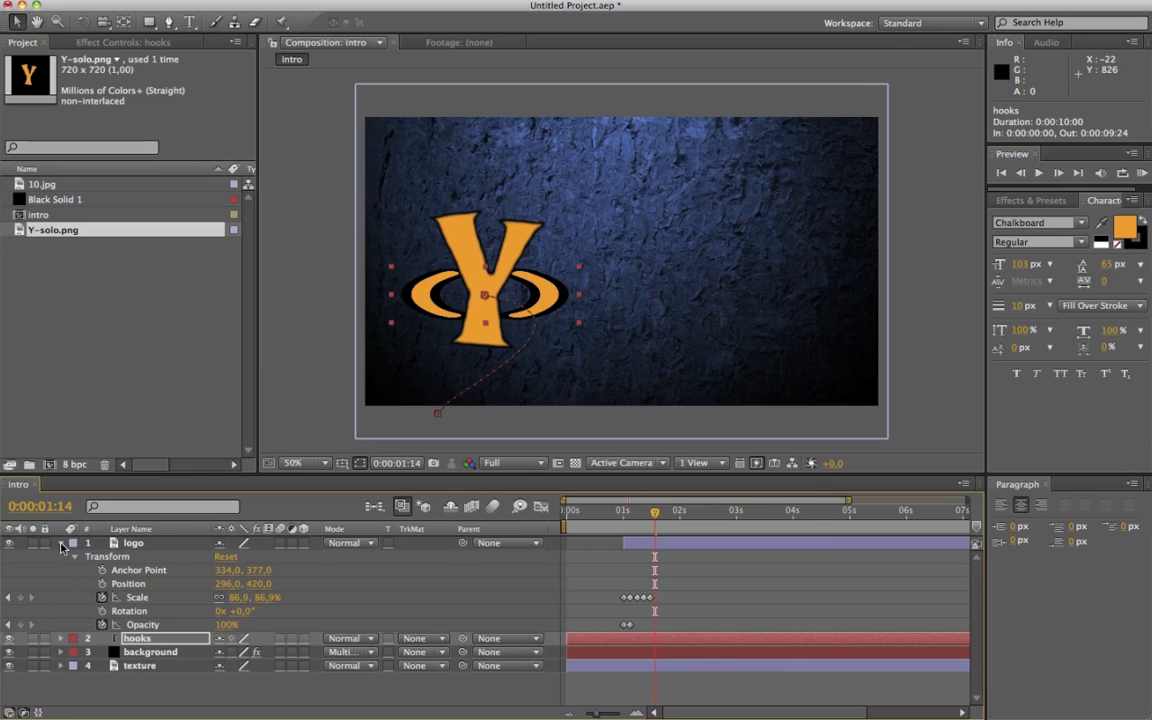
{"action": "left_click", "coordinate": [60, 543]}
{"action": "left_click", "coordinate": [619, 510]}
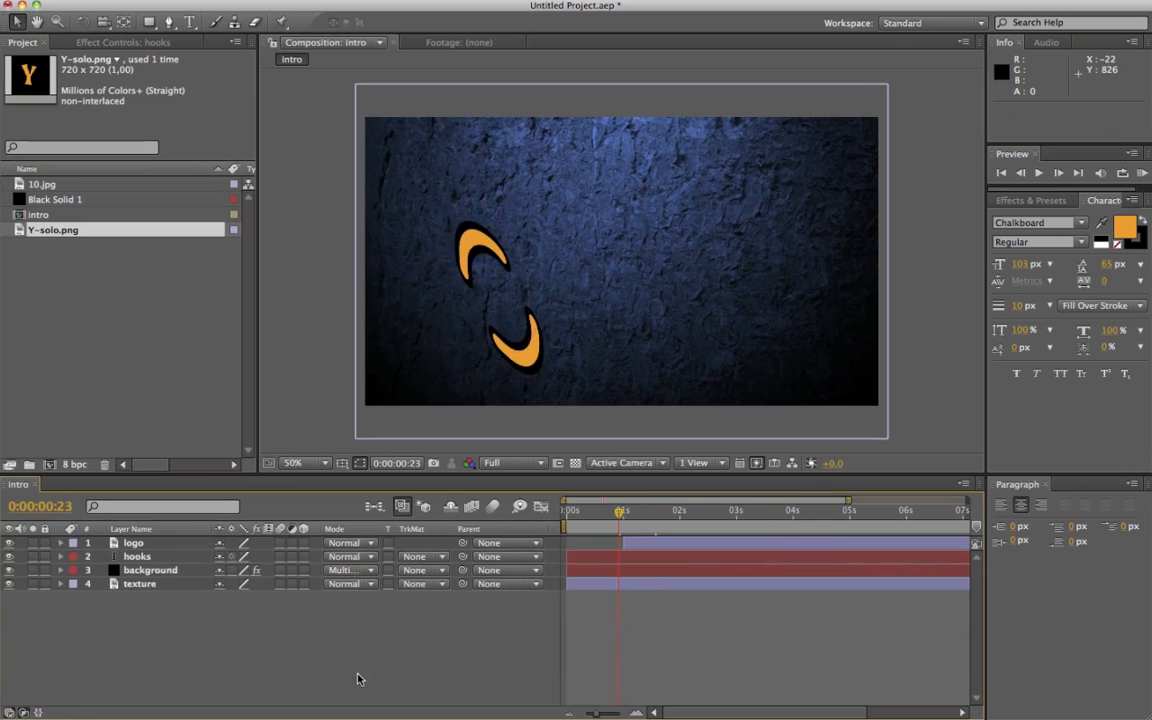
{"action": "key", "text": "space"}
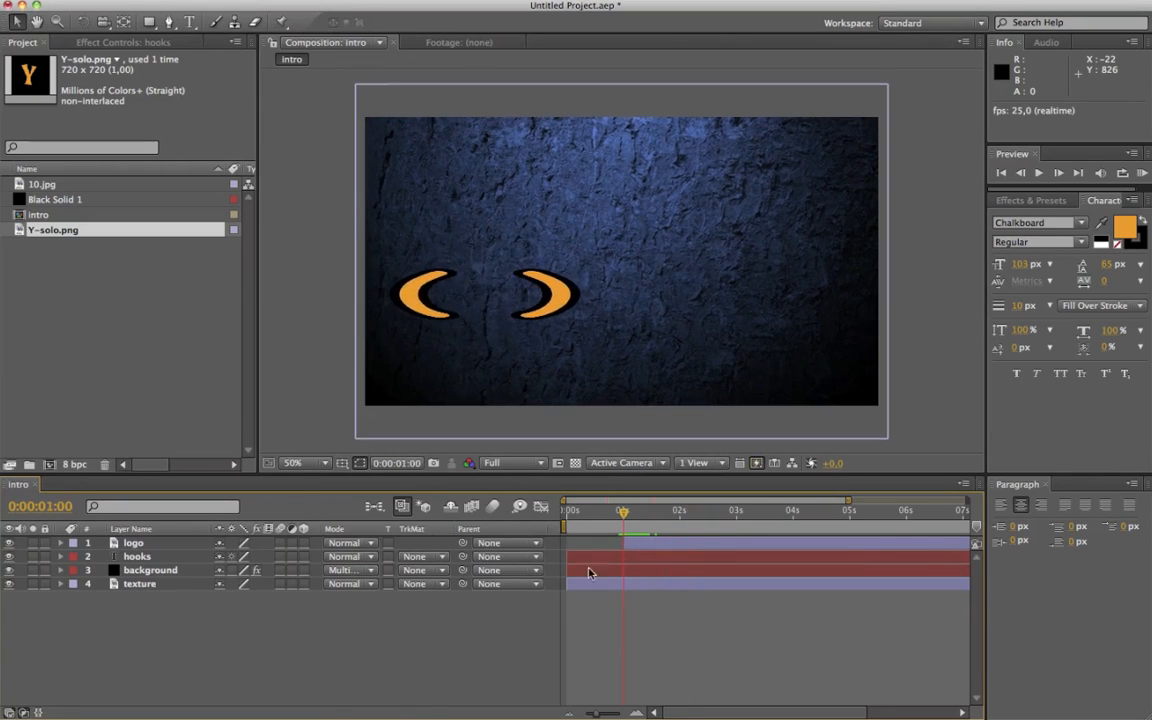
{"action": "key", "text": "space"}
{"action": "left_click_drag", "start_coordinate": [617, 514], "coordinate": [541, 509]}
{"action": "key", "text": "space"}
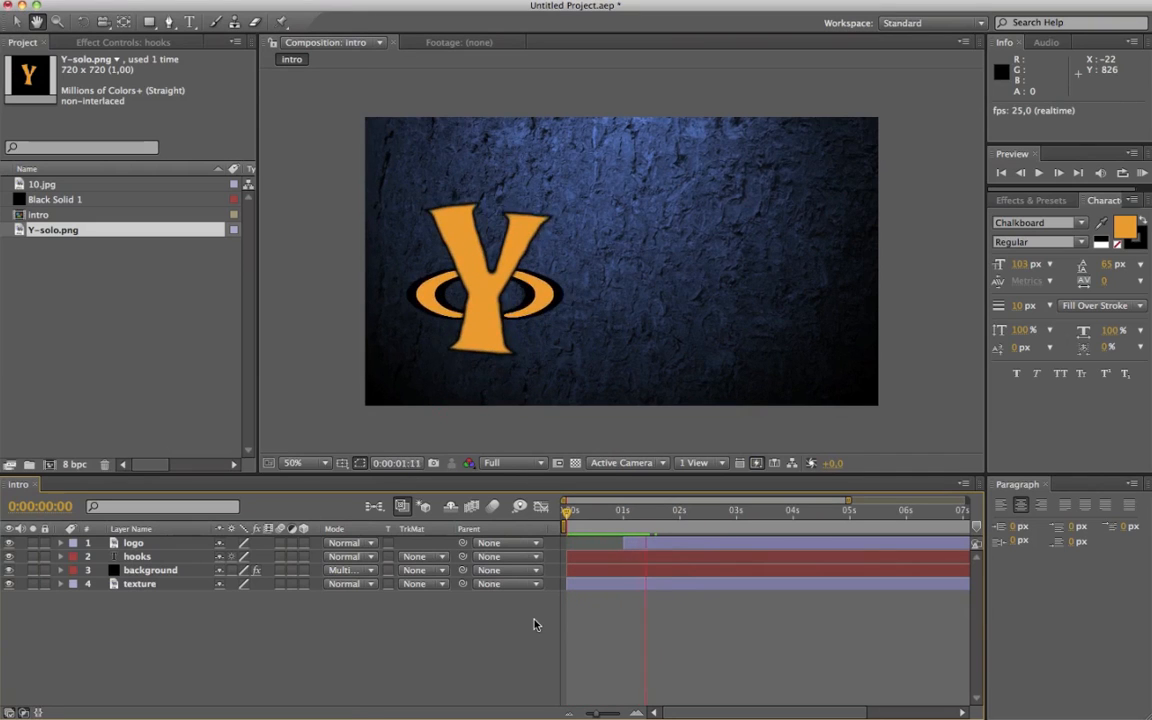
{"action": "key", "text": "space"}
At 0:00:01:07, add the text "YapperDesign.com" and move it beside the logo to position 788, 420
{"action": "mouse_move", "coordinate": [632, 514]}
{"action": "left_mouse_down"}
{"action": "mouse_move", "coordinate": [620, 514]}
{"action": "mouse_move", "coordinate": [639, 514]}
{"action": "left_mouse_up"}
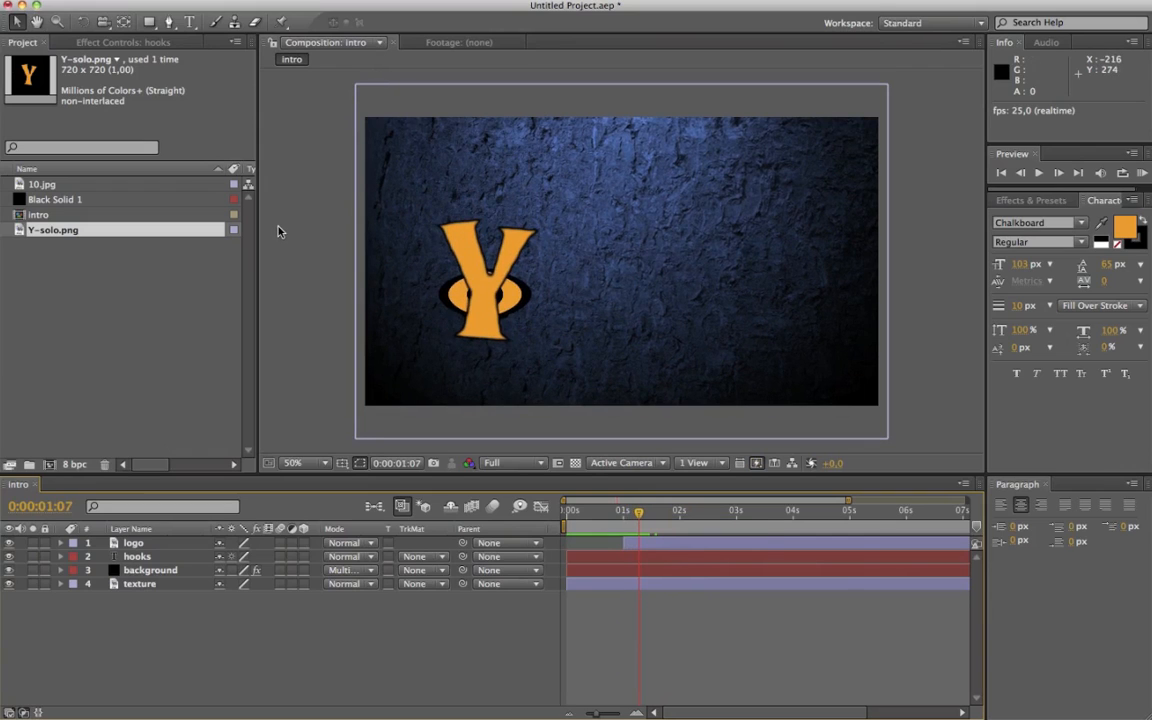
{"action": "left_click", "coordinate": [190, 22]}
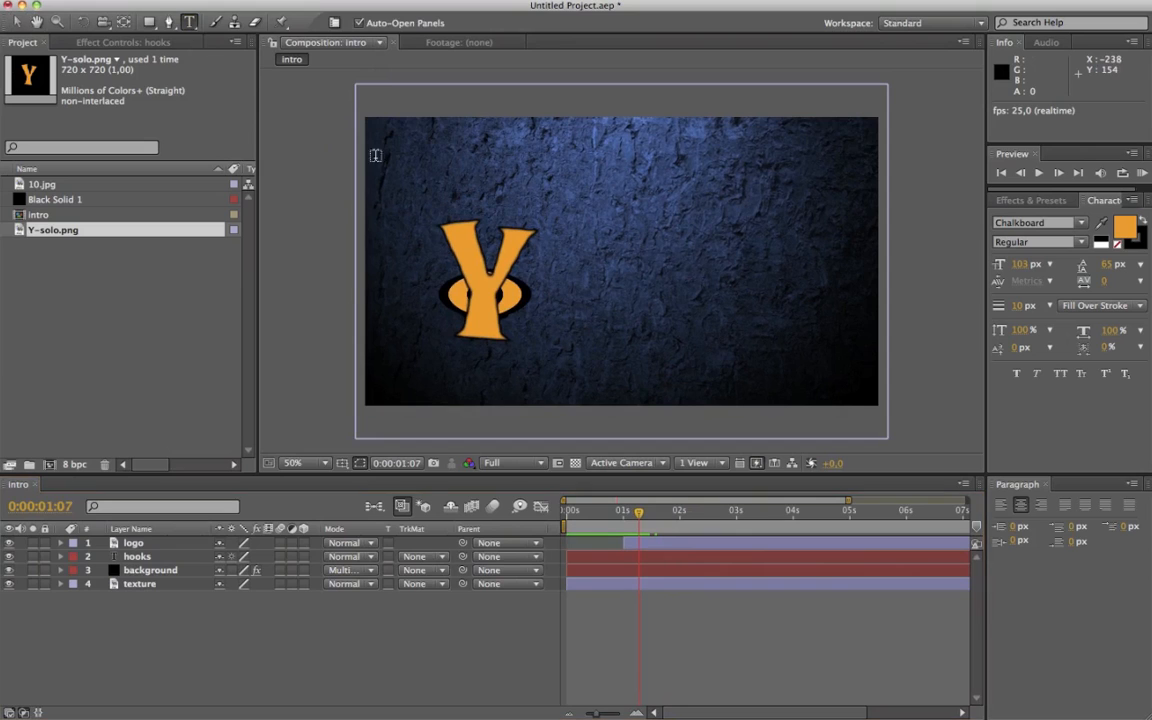
{"action": "left_click", "coordinate": [569, 249]}
{"action": "type", "text": "Y"}
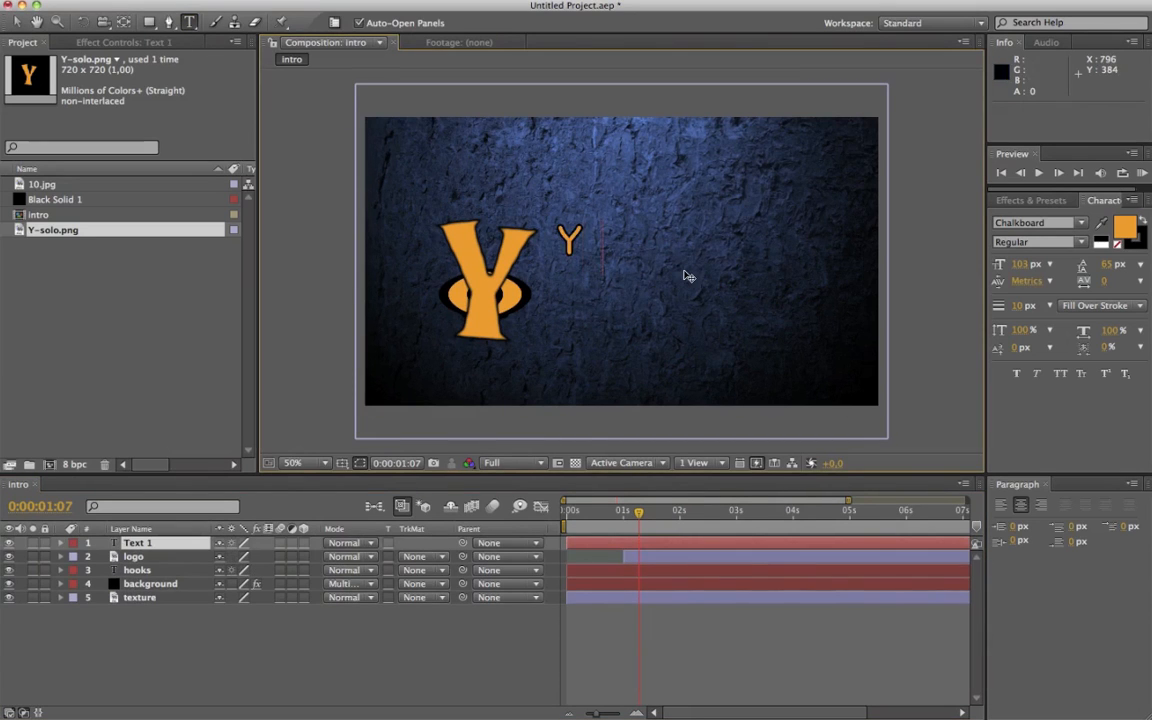
{"action": "type", "text": "apperDesign.com"}
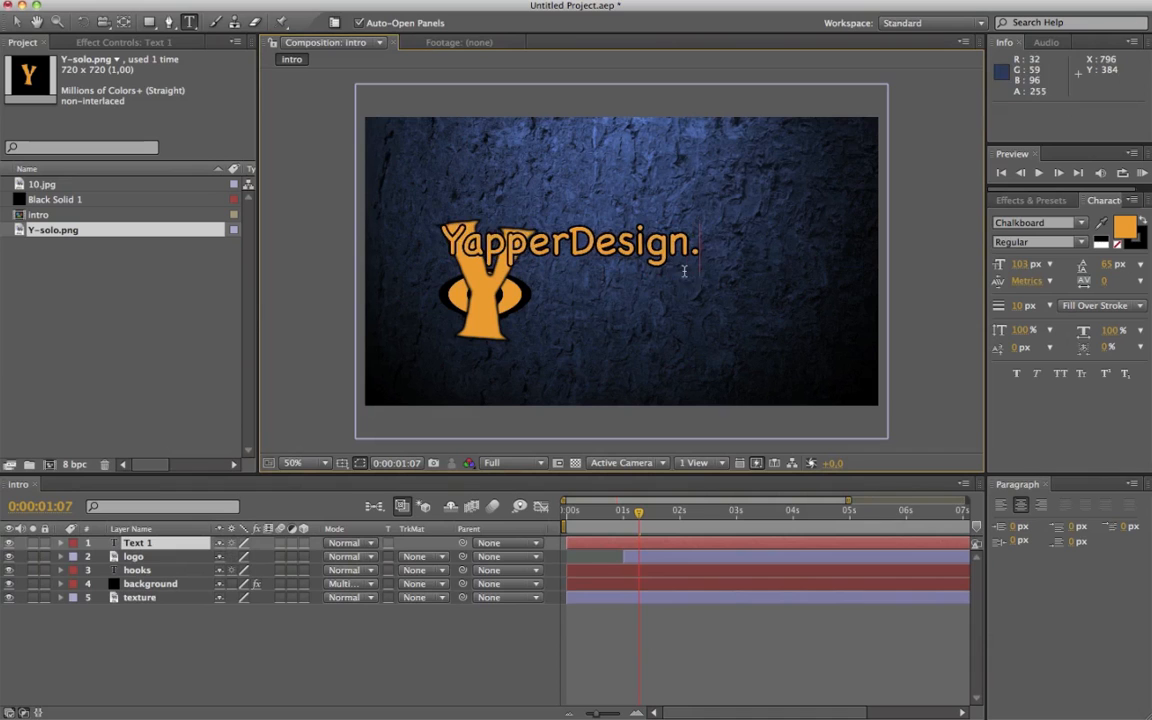
{"action": "left_click", "coordinate": [17, 24]}
{"action": "left_click_drag", "start_coordinate": [704, 251], "coordinate": [836, 278]}
Edit the title text so it reads "Yapper Design", without the .com and with a space between the words
{"action": "double_click", "coordinate": [817, 283]}
{"action": "left_click", "coordinate": [788, 277]}
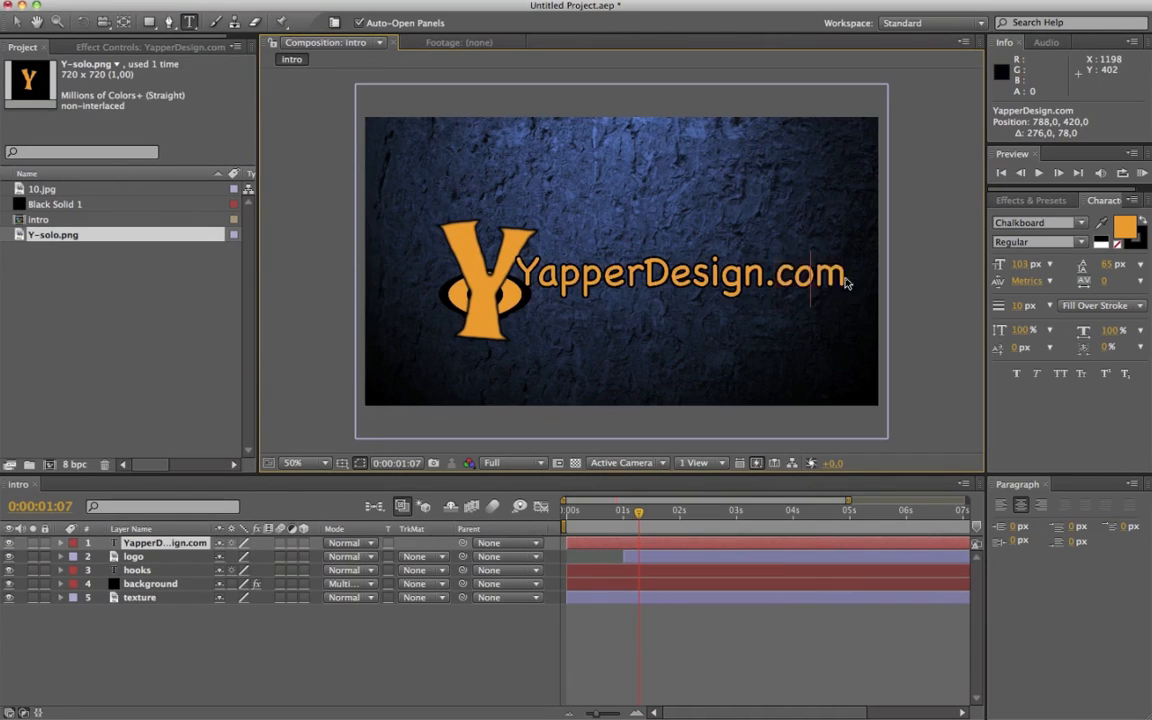
{"action": "key", "text": "BackSpace"}
{"action": "key", "text": "BackSpace"}
{"action": "key", "text": "Left"}
{"action": "key", "text": "Left"}
{"action": "key", "text": "Left"}
{"action": "key", "text": "Left"}
{"action": "key", "text": "Left"}
{"action": "key", "text": "Left"}
{"action": "left_click", "coordinate": [15, 25]}
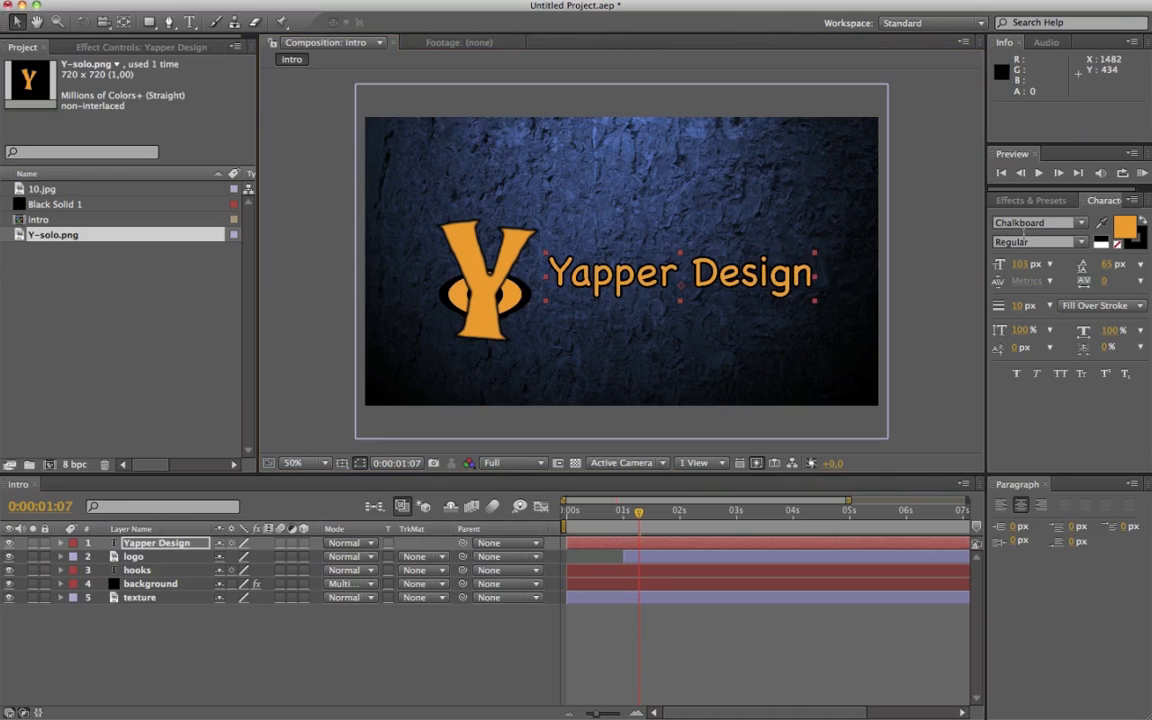
Lower the Yapper Design text slightly beside the logo, and cut away the part of its layer before 0:00:01:07
{"action": "left_click", "coordinate": [1038, 226]}
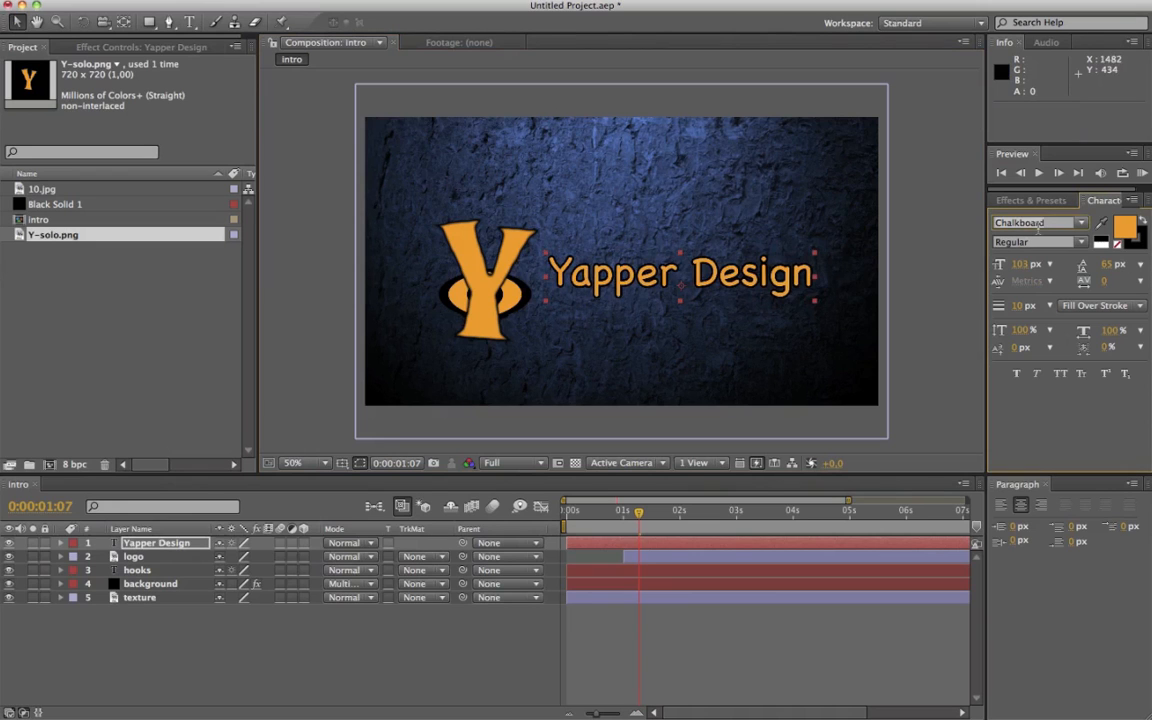
{"action": "left_click", "coordinate": [728, 288]}
{"action": "left_click_drag", "start_coordinate": [751, 288], "coordinate": [758, 291]}
{"action": "scroll", "coordinate": [749, 295], "scroll_direction": "up", "scroll_amount": 1}
{"action": "scroll", "coordinate": [750, 295], "scroll_direction": "down", "scroll_amount": 1}
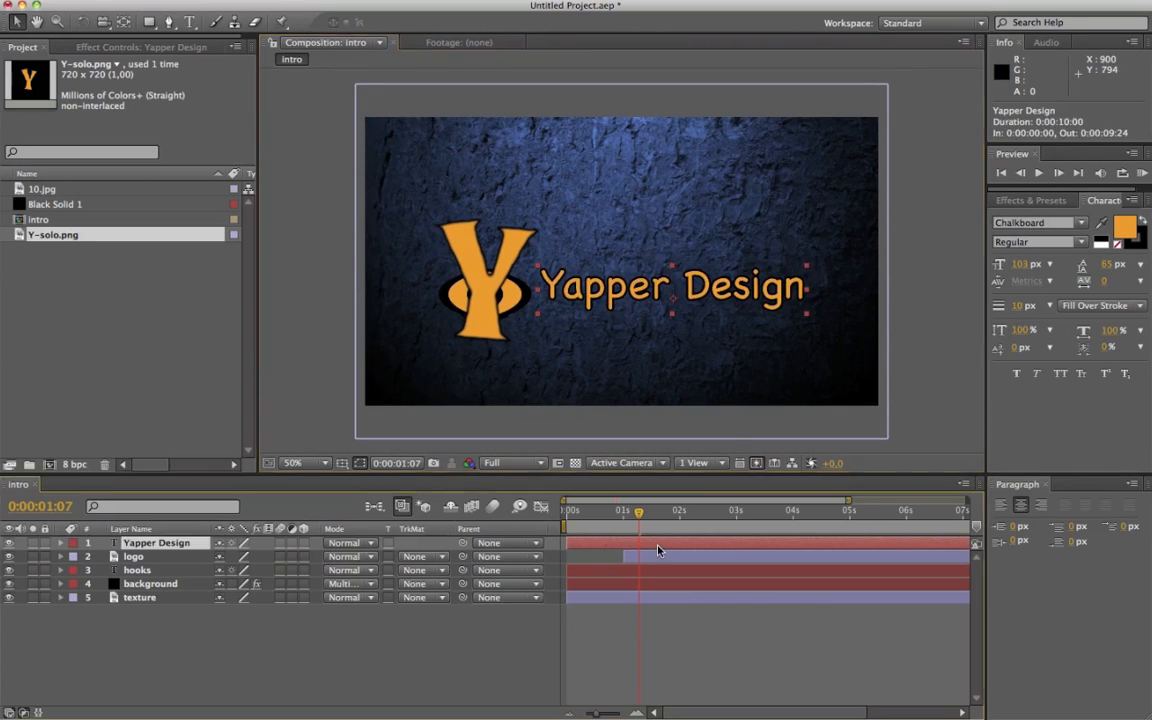
{"action": "key", "text": "ctrl+shift+d"}
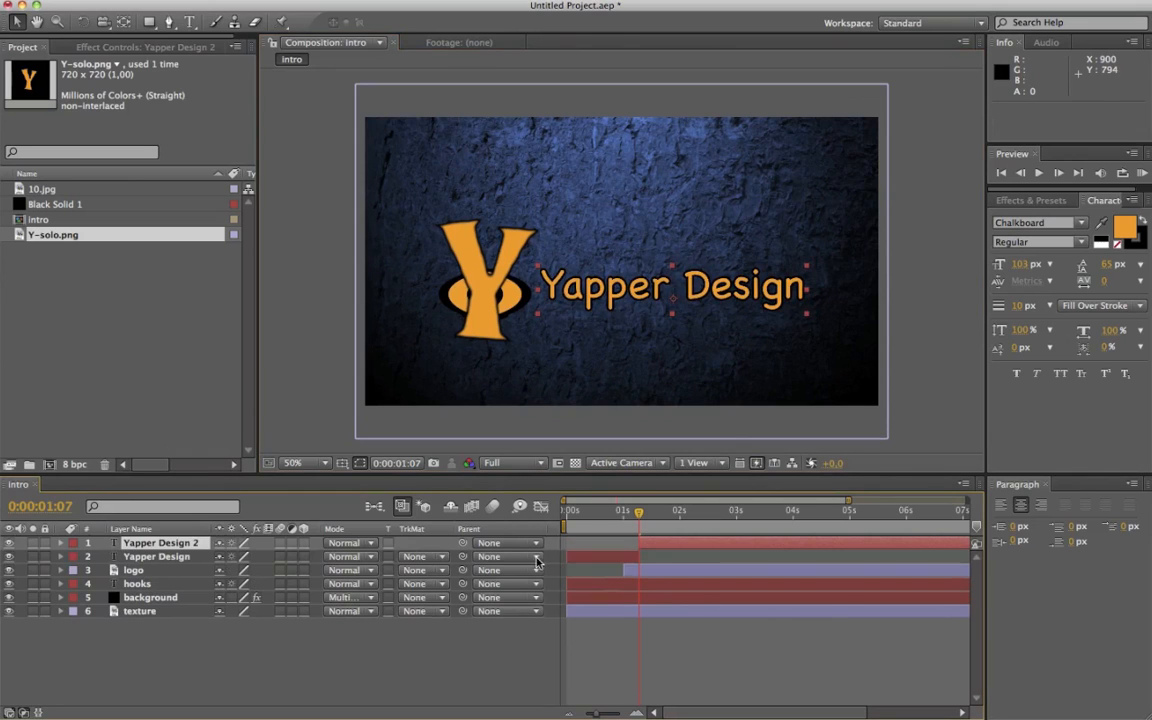
{"action": "key", "text": "Delete"}
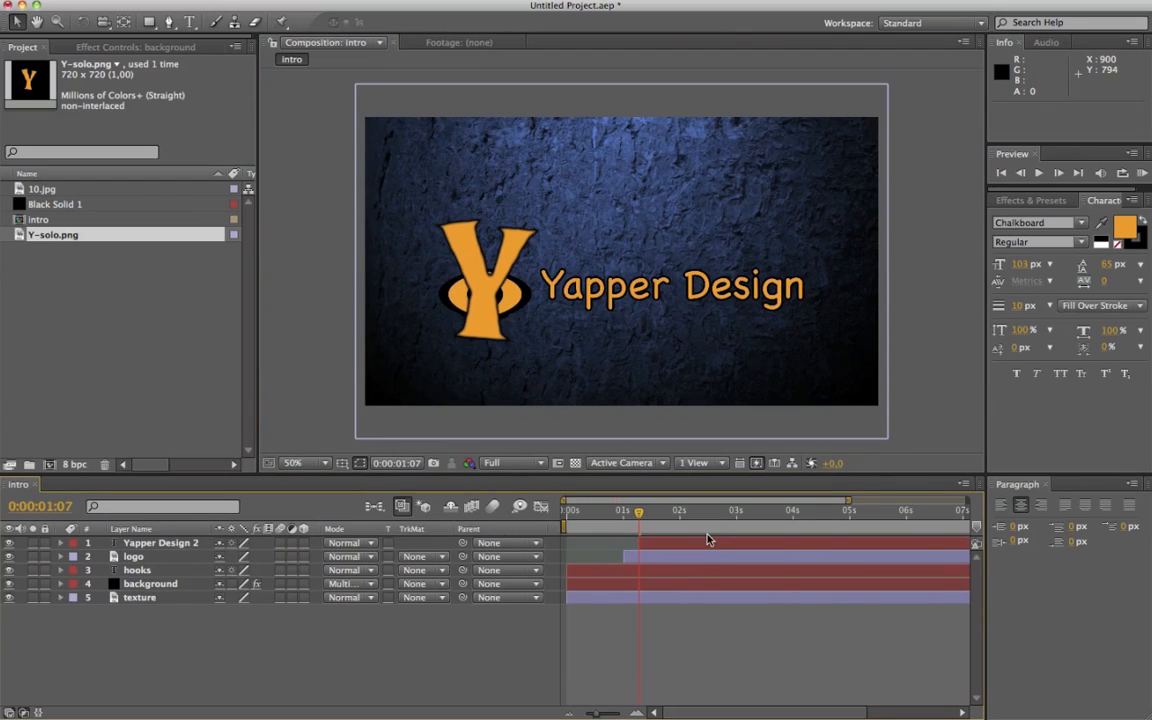
Find the CC Lens distortion effect and apply it to the Yapper Design 2 text layer
{"action": "left_click", "coordinate": [1009, 203]}
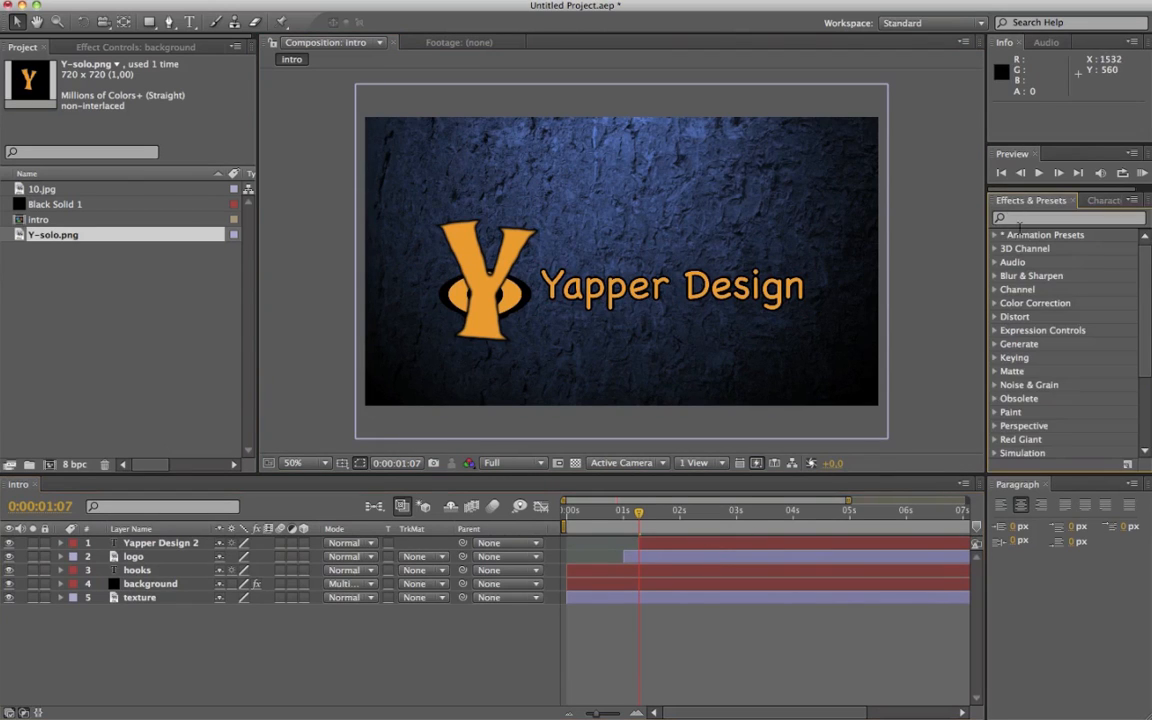
{"action": "left_click", "coordinate": [1020, 218]}
{"action": "type", "text": "CC lens"}
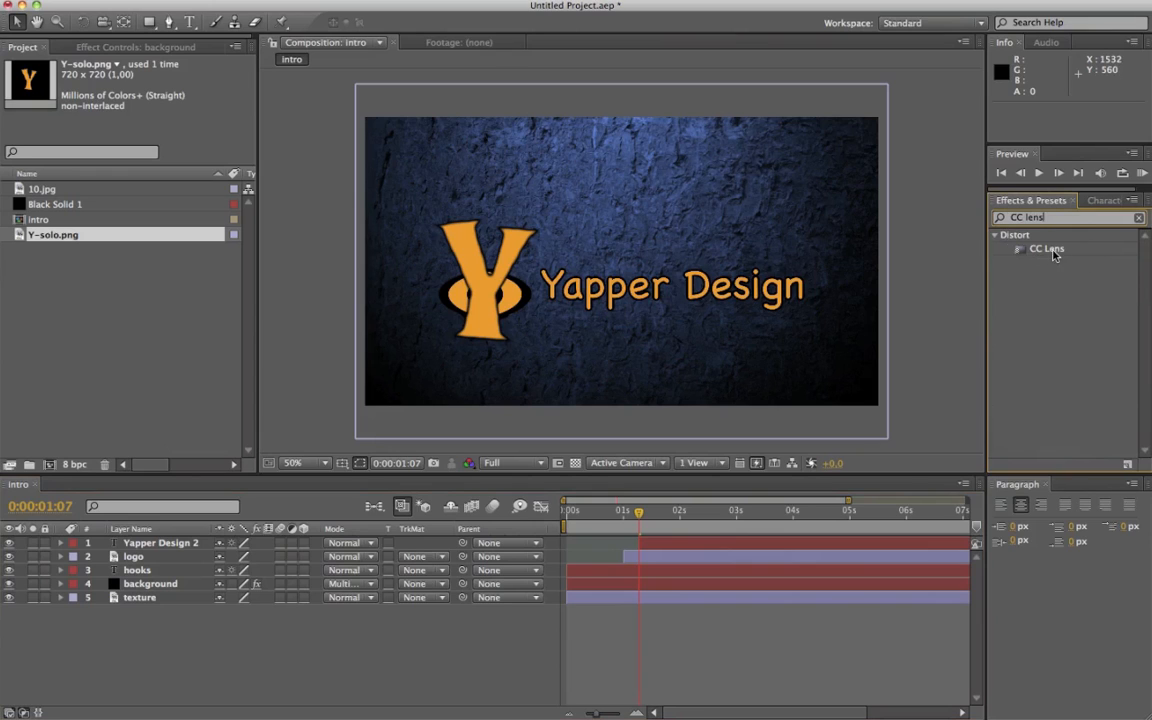
{"action": "left_click", "coordinate": [1016, 251]}
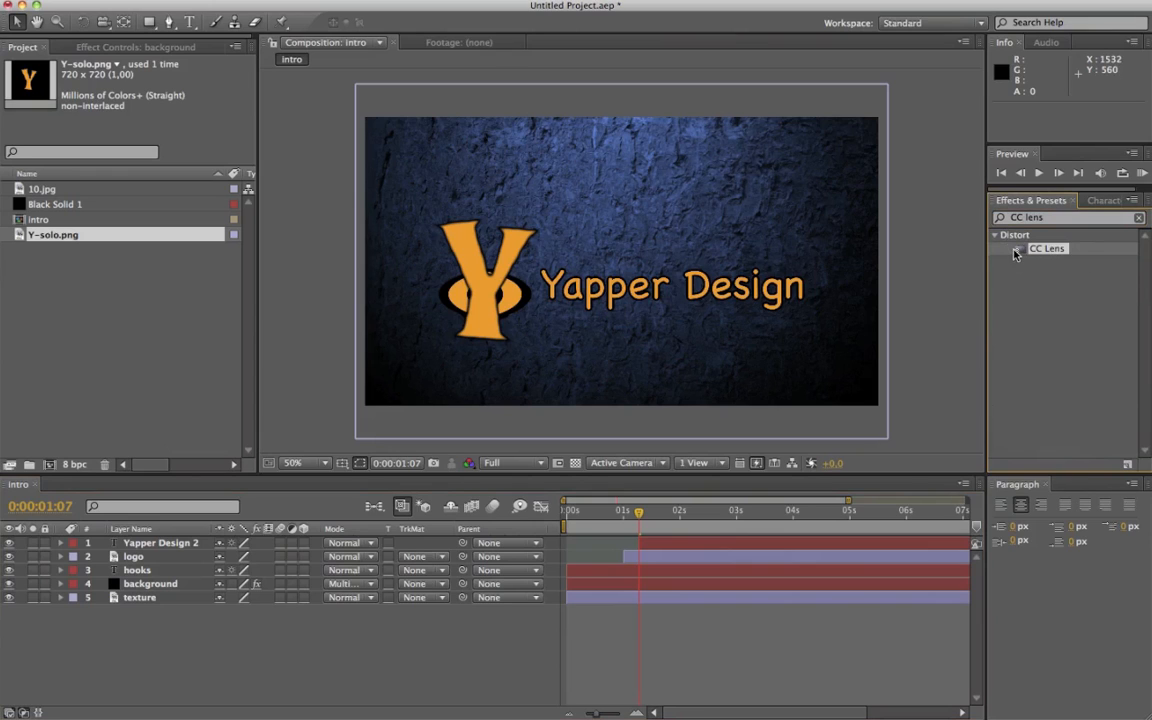
{"action": "left_click_drag", "start_coordinate": [1016, 251], "coordinate": [621, 288]}
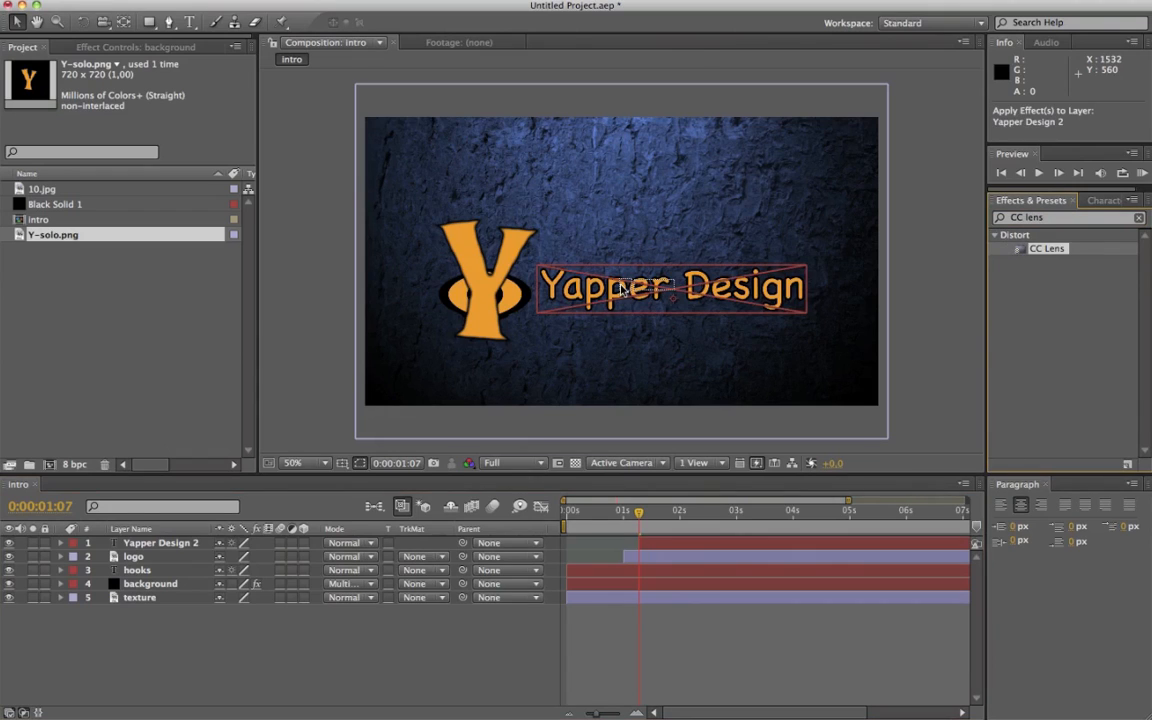
{"action": "left_click_drag", "start_coordinate": [621, 288], "coordinate": [621, 290]}
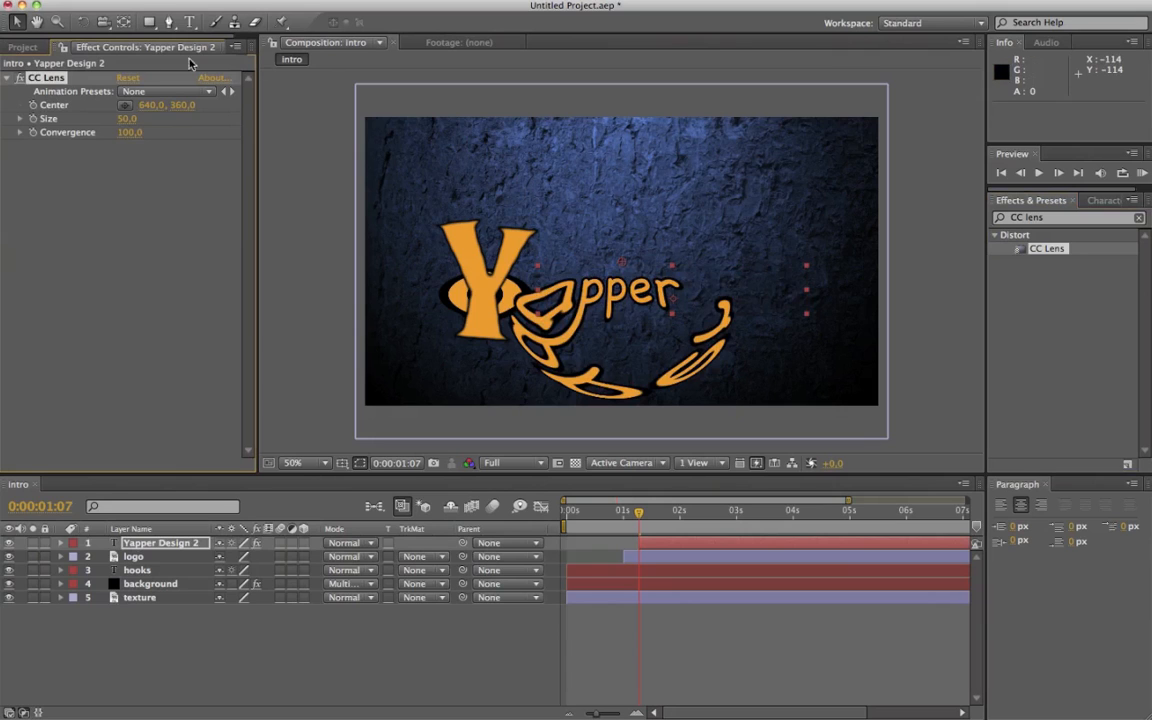
Place the CC Lens center at 466, 418 over the start of the title, and keyframe its Size at 0 at 0:00:01:07
{"action": "left_click", "coordinate": [623, 264]}
{"action": "left_click_drag", "start_coordinate": [623, 264], "coordinate": [553, 288]}
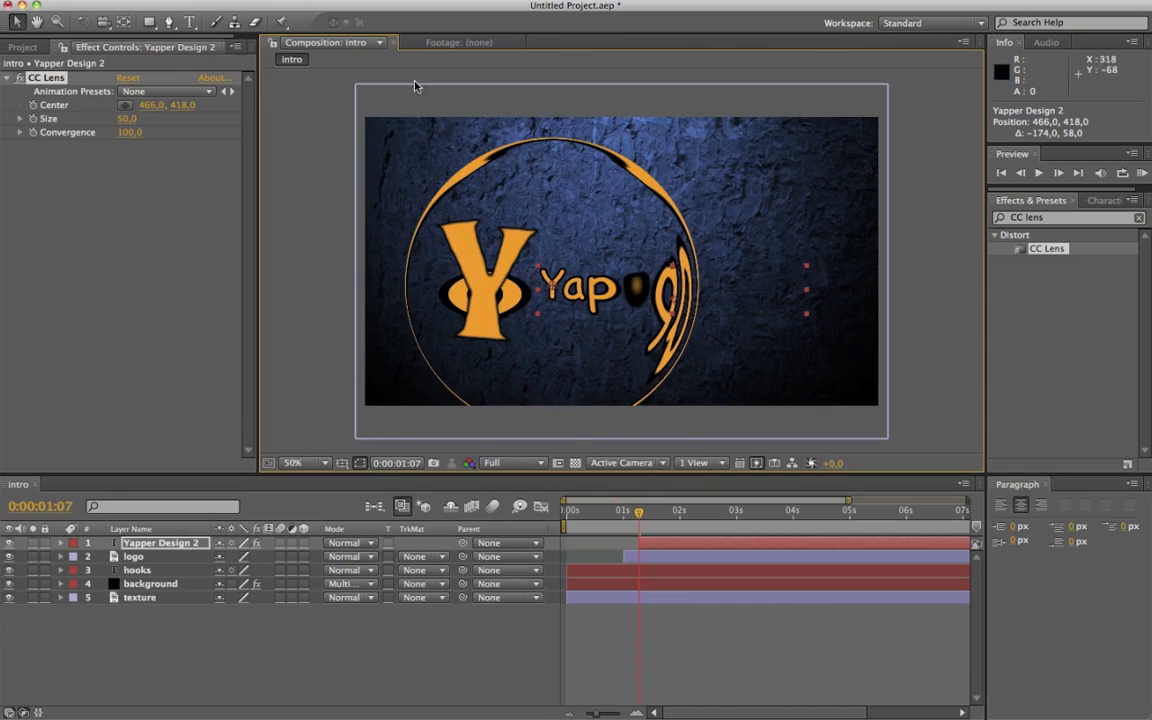
{"action": "left_click_drag", "start_coordinate": [124, 119], "coordinate": [99, 121]}
{"action": "left_click_drag", "start_coordinate": [110, 121], "coordinate": [87, 123]}
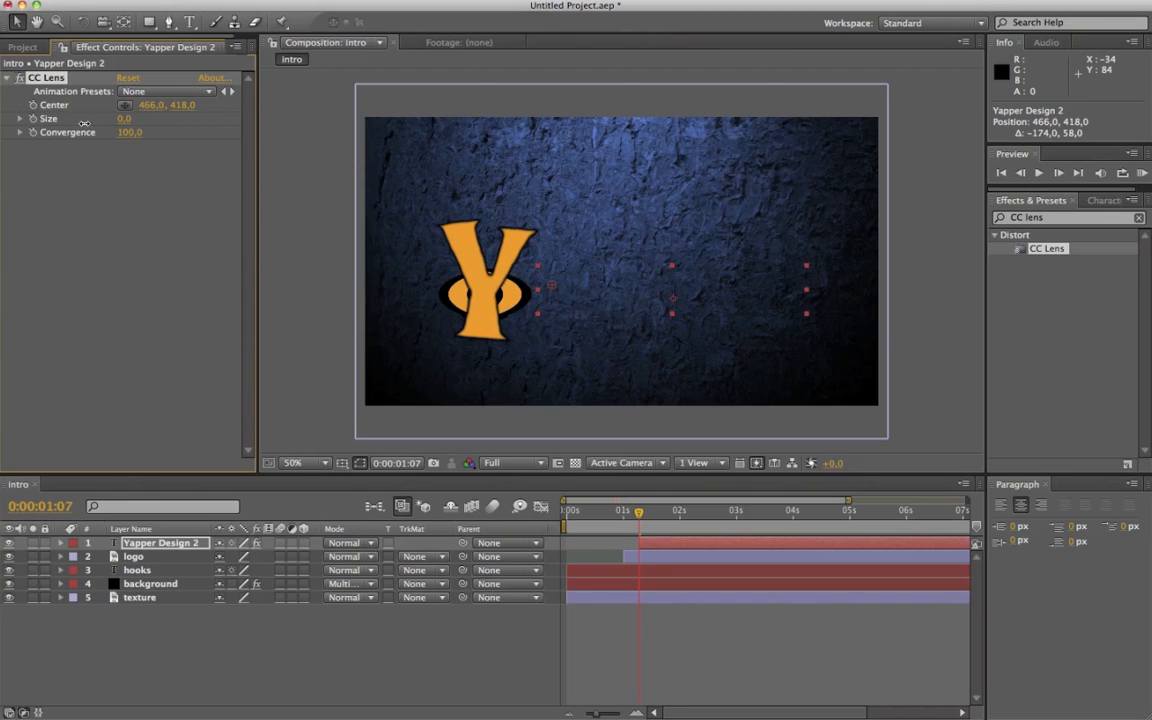
{"action": "left_click", "coordinate": [33, 118]}
At 0:00:01:17, set the title's CC Lens Size to 500 so the full Yapper Design text is revealed
{"action": "left_click", "coordinate": [1059, 173]}
{"action": "left_click", "coordinate": [1059, 173]}
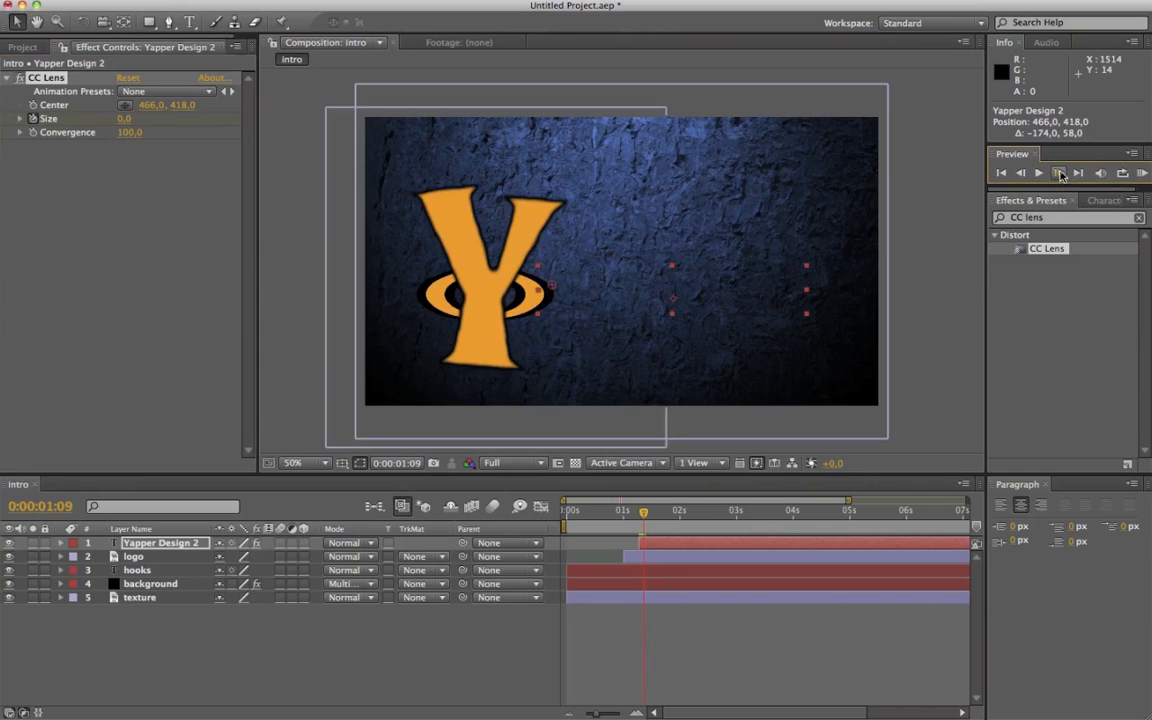
{"action": "left_click", "coordinate": [1059, 173]}
{"action": "left_click", "coordinate": [1059, 173]}
{"action": "left_click", "coordinate": [1061, 174]}
{"action": "left_click", "coordinate": [1061, 174]}
{"action": "left_click", "coordinate": [1061, 174]}
{"action": "left_click", "coordinate": [1061, 174]}
{"action": "left_click", "coordinate": [1061, 174]}
{"action": "left_click", "coordinate": [1061, 174]}
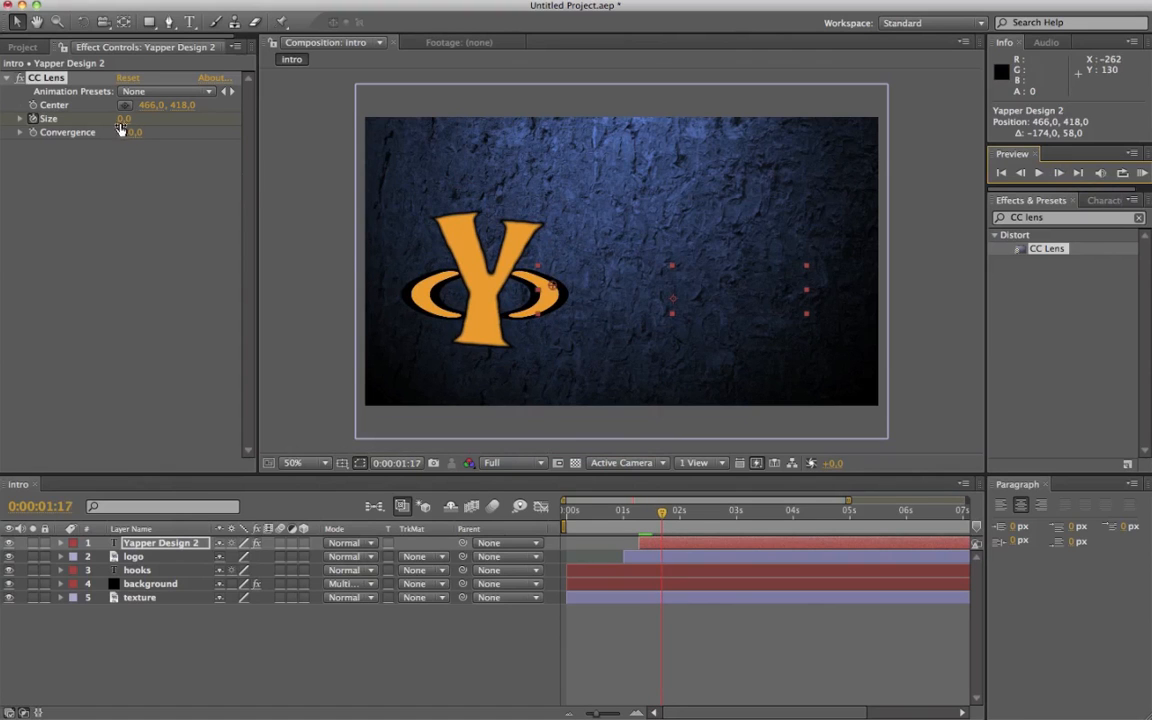
{"action": "left_click_drag", "start_coordinate": [123, 119], "coordinate": [684, 152]}
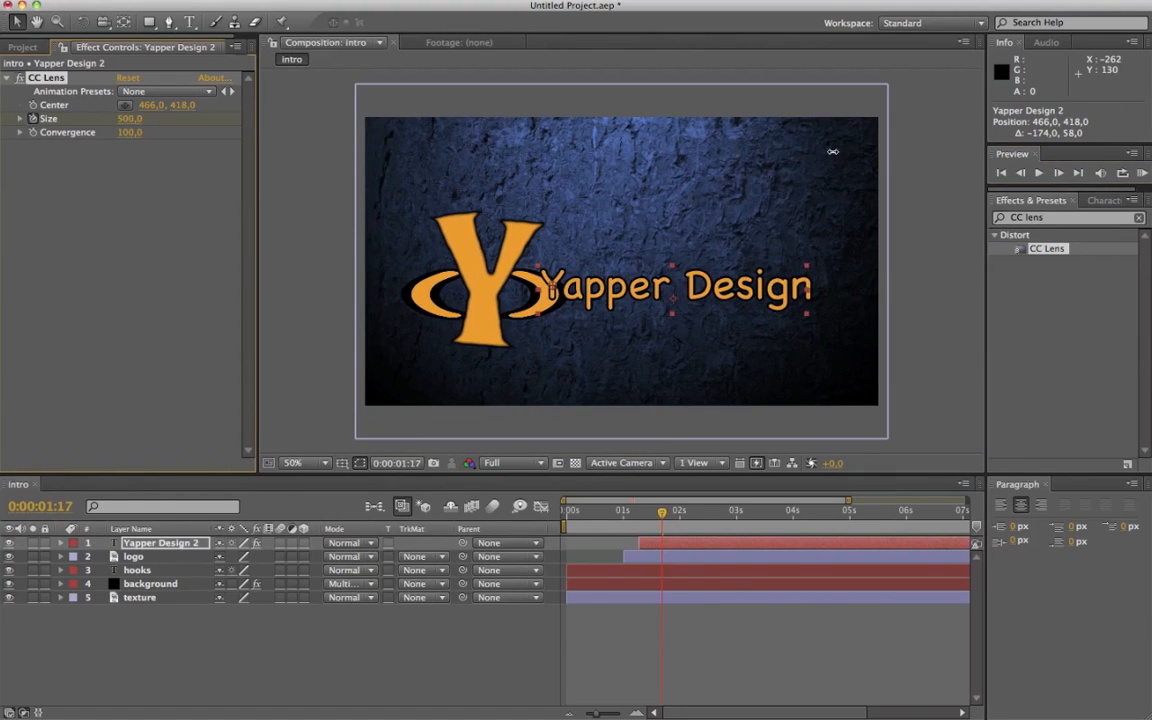
{"action": "left_click_drag", "start_coordinate": [1035, 155], "coordinate": [1150, 168]}
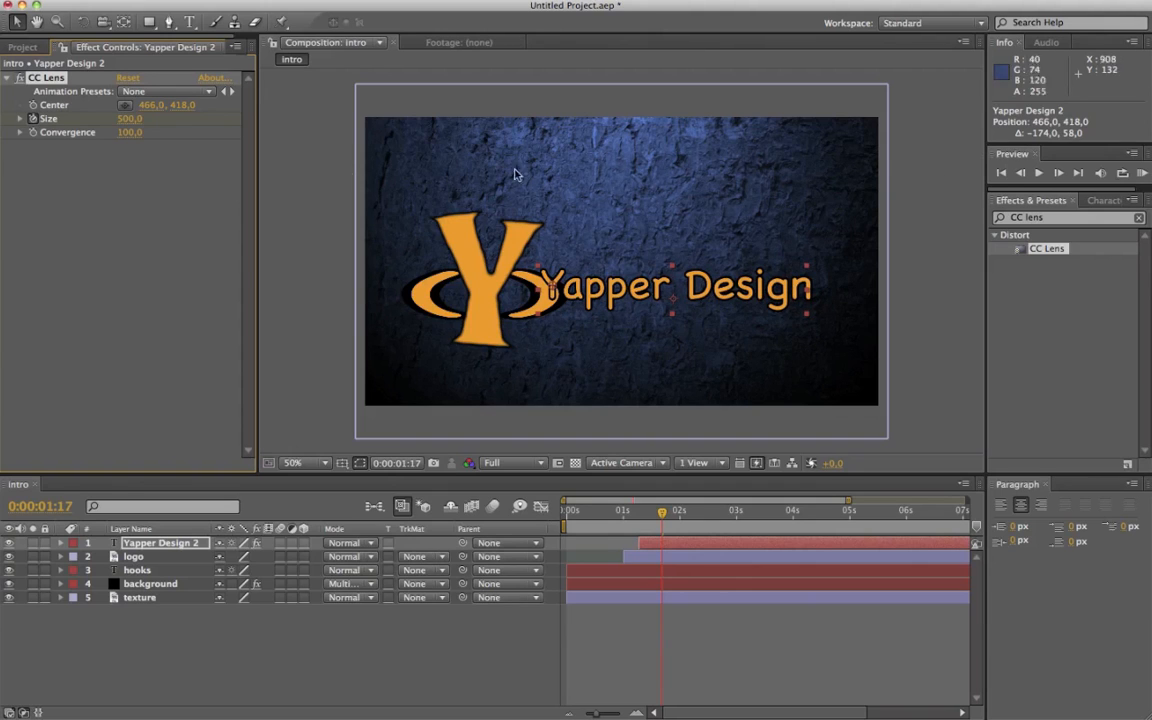
Preview the lens reveal from 0:00:01:07, and move the Yapper Design text away from the logo to position 828, 470
{"action": "left_click_drag", "start_coordinate": [660, 514], "coordinate": [639, 529]}
{"action": "left_click", "coordinate": [507, 646]}
{"action": "key", "text": "space"}
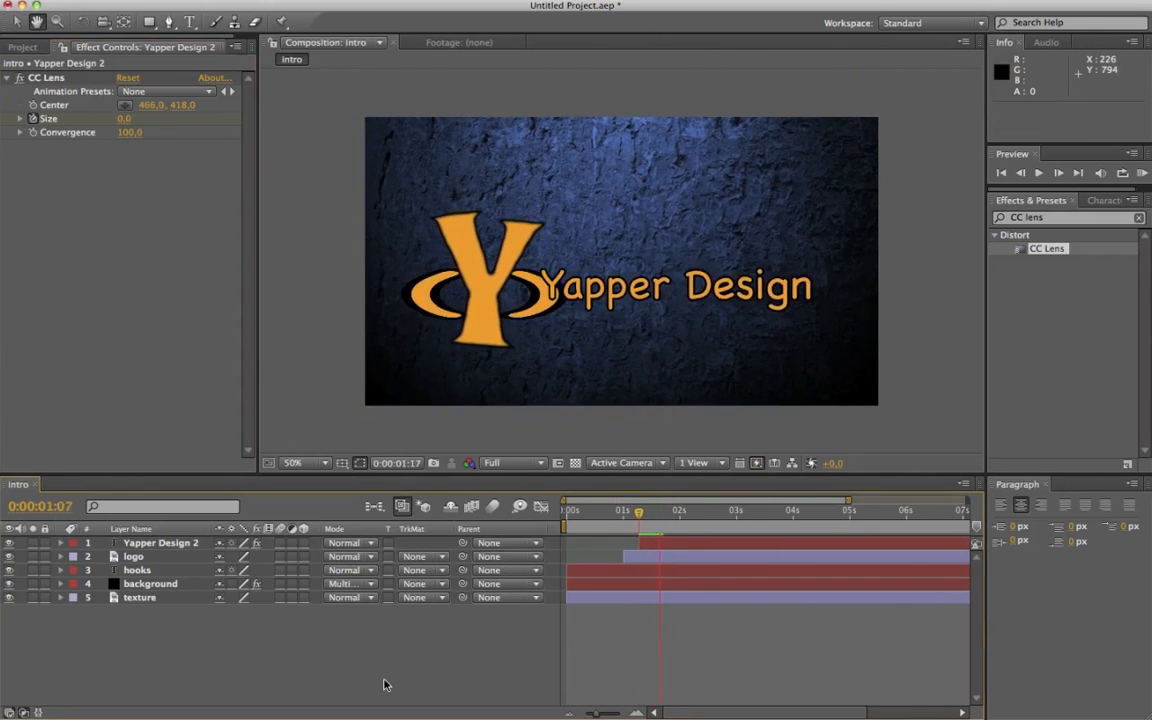
{"action": "left_click", "coordinate": [640, 290]}
{"action": "left_click_drag", "start_coordinate": [640, 290], "coordinate": [670, 299]}
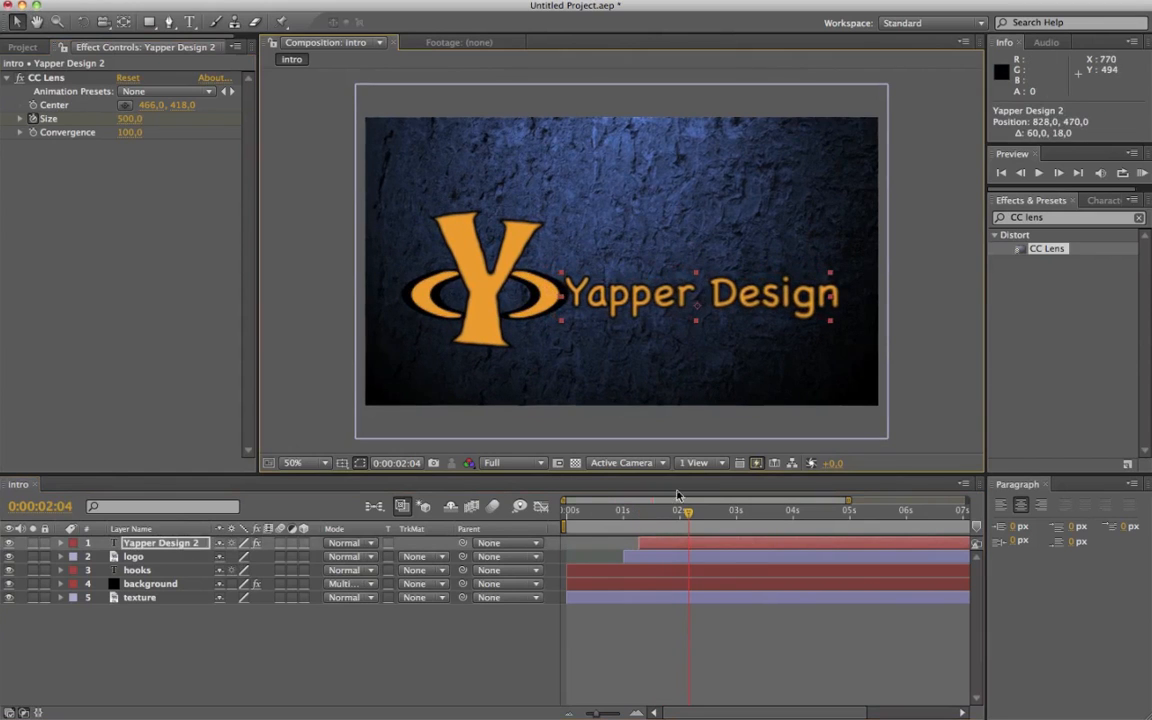
{"action": "left_click", "coordinate": [629, 515]}
{"action": "key", "text": "space"}
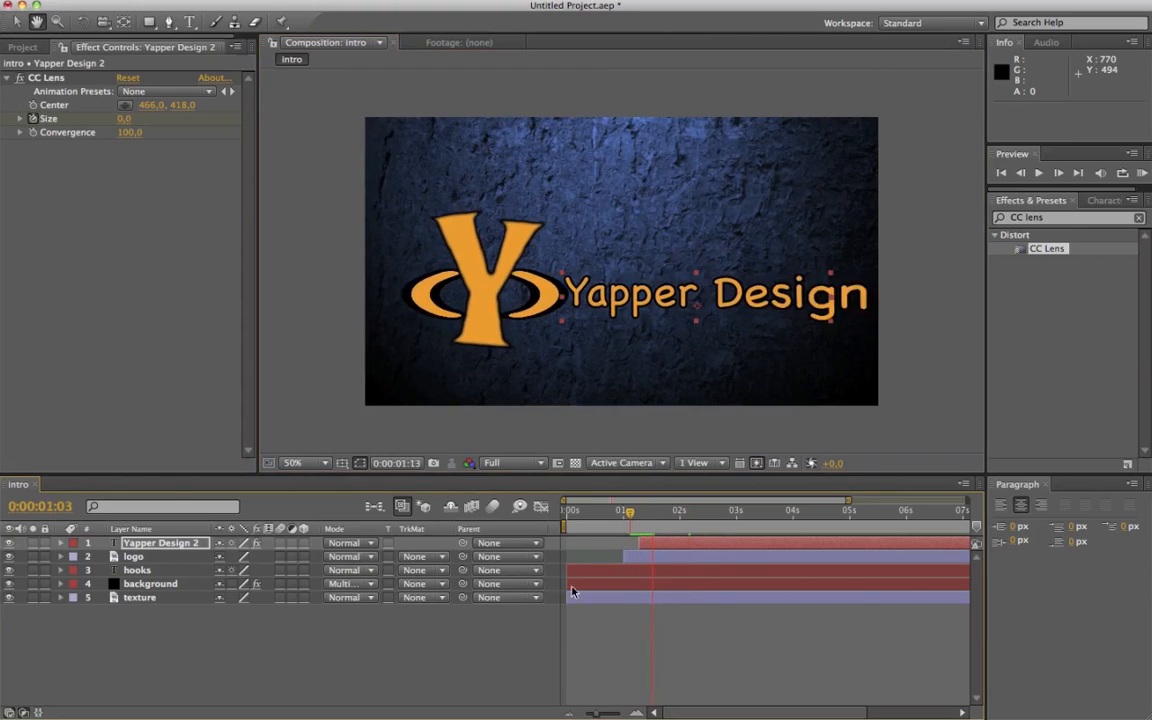
Move the CC Lens center to 532, 440 over the start of the shifted title, and check the reveal up to 0:00:01:13
{"action": "left_click", "coordinate": [640, 520]}
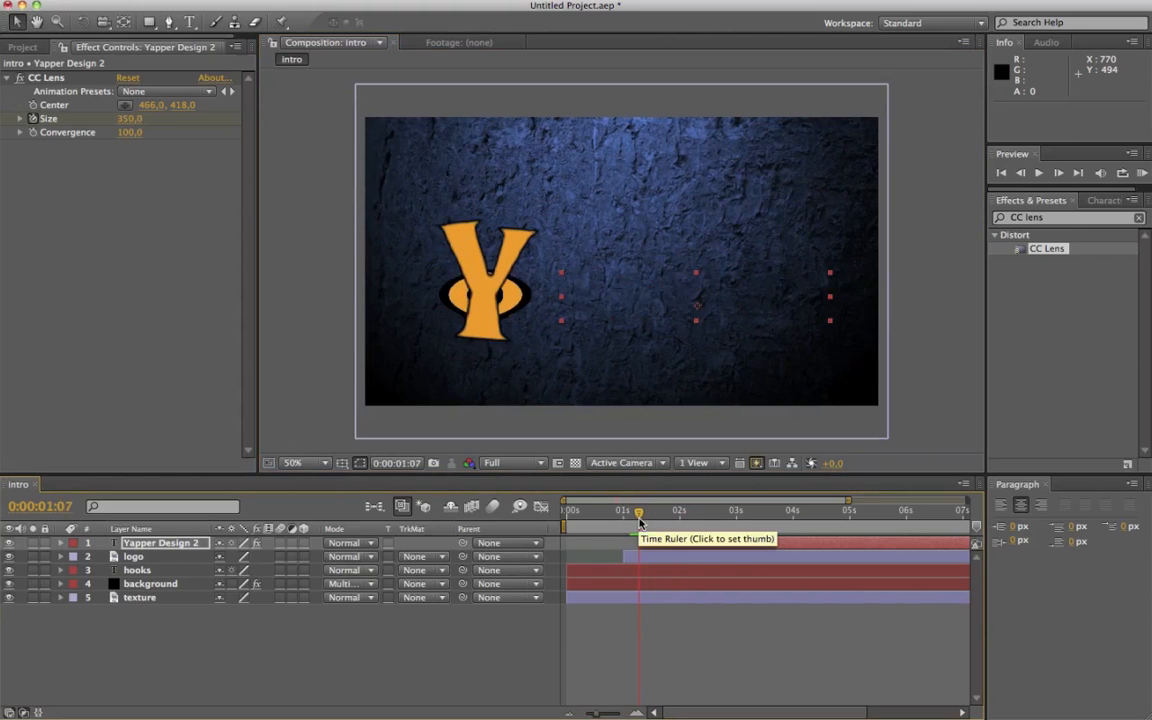
{"action": "left_click", "coordinate": [641, 518]}
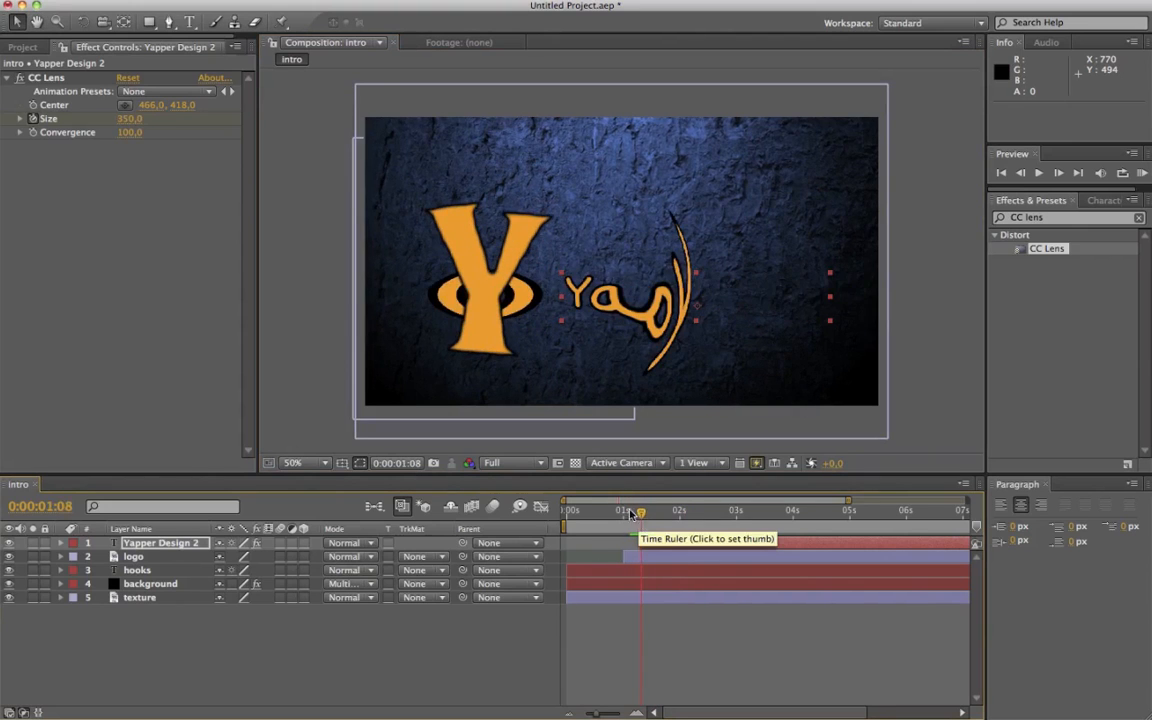
{"action": "left_click", "coordinate": [42, 79]}
{"action": "left_click", "coordinate": [552, 287]}
{"action": "left_click_drag", "start_coordinate": [552, 287], "coordinate": [577, 296]}
{"action": "mouse_move", "coordinate": [638, 510]}
{"action": "left_mouse_down"}
{"action": "mouse_move", "coordinate": [622, 511]}
{"action": "mouse_move", "coordinate": [654, 514]}
{"action": "left_mouse_up"}
{"action": "left_click", "coordinate": [463, 648]}
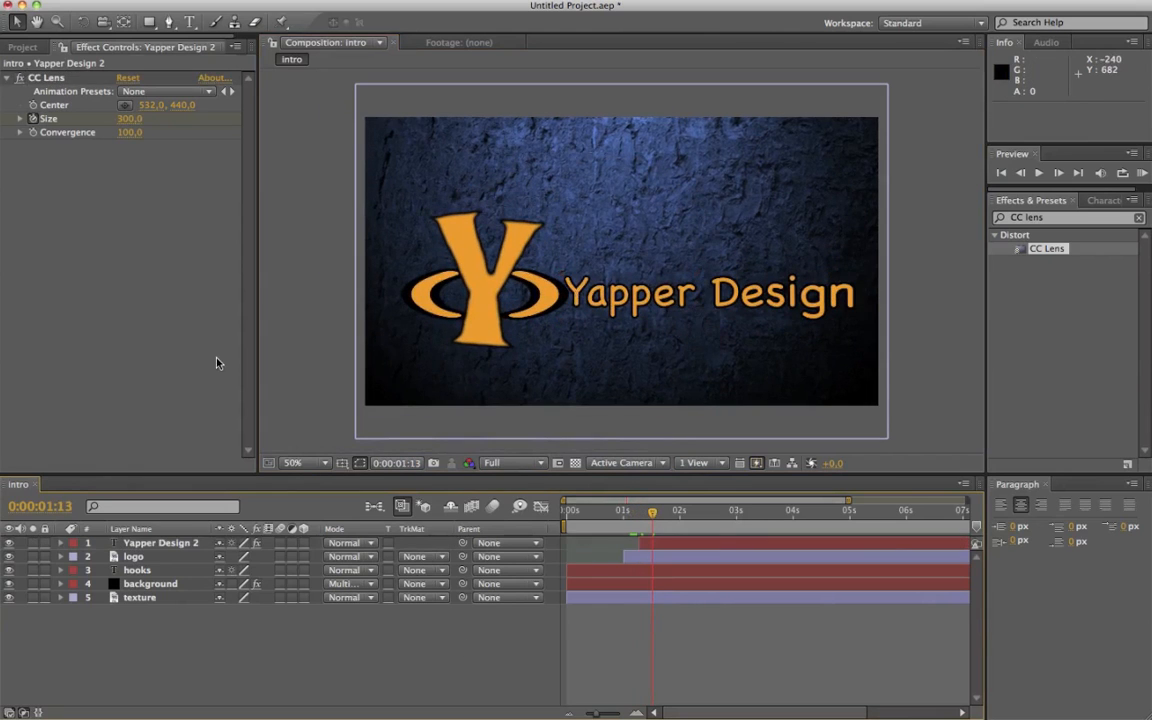
Go to 0:00:01:09 and create a white (FFFFFF) solid of 1280 x 720 px in the project
{"action": "left_click", "coordinate": [22, 47]}
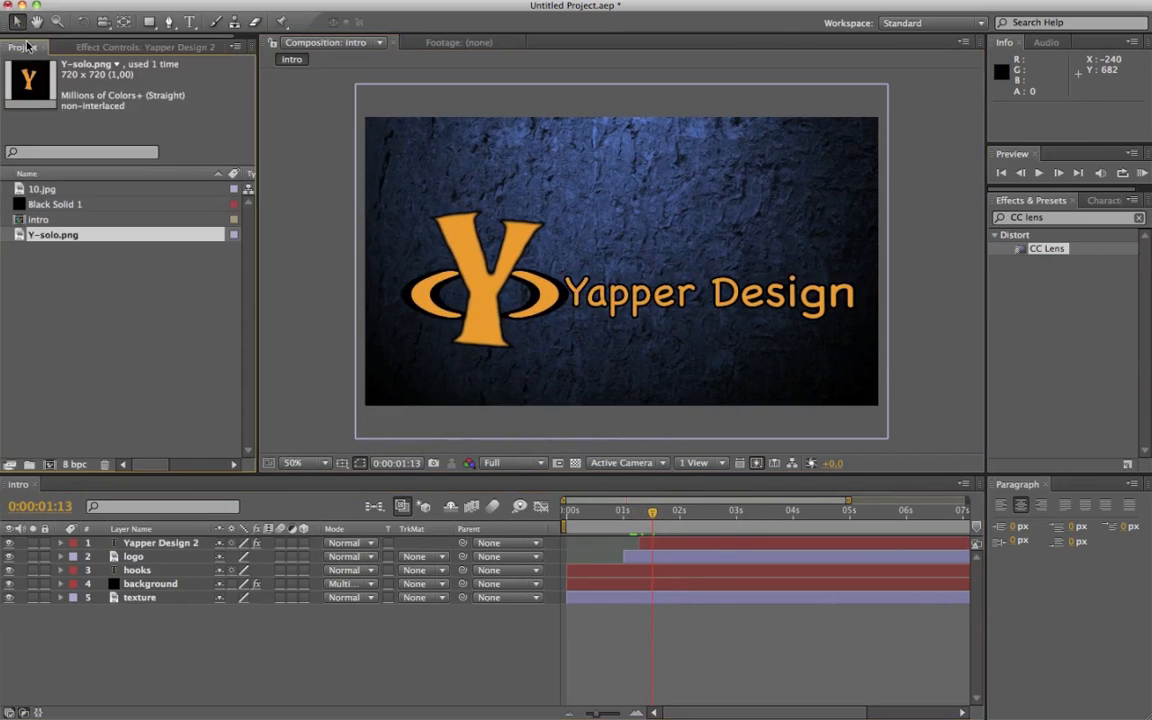
{"action": "left_click_drag", "start_coordinate": [652, 512], "coordinate": [641, 520]}
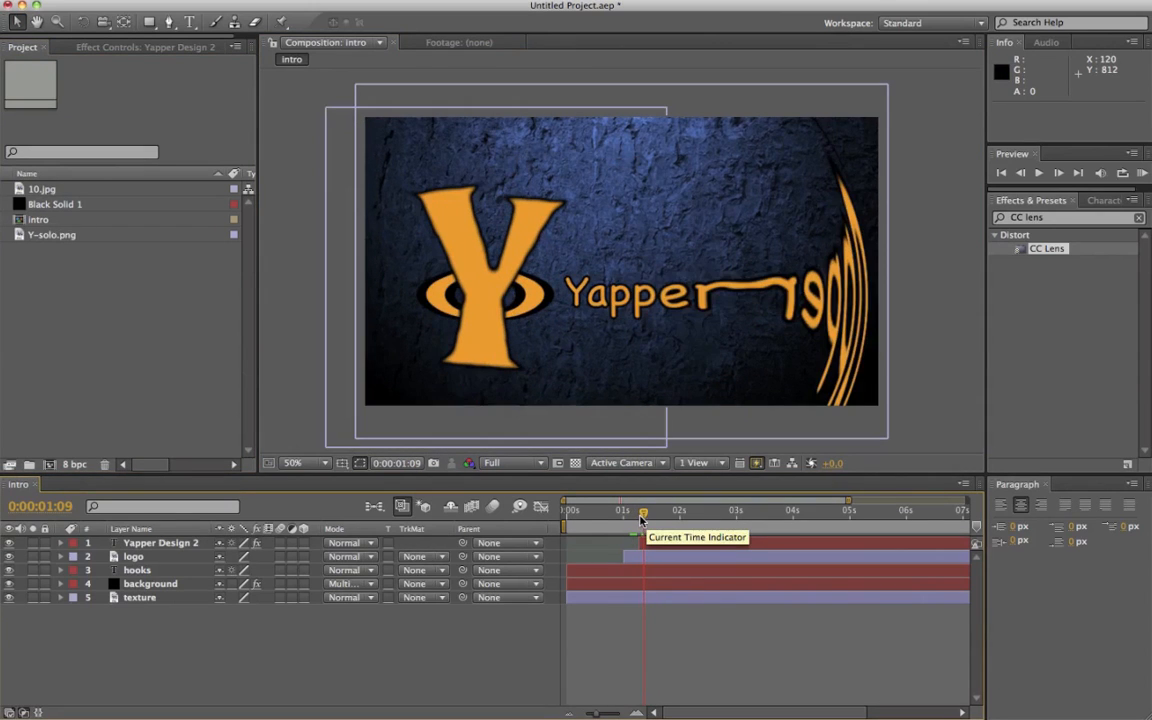
{"action": "left_click", "coordinate": [1025, 173]}
{"action": "left_click", "coordinate": [1059, 173]}
{"action": "right_click", "coordinate": [48, 289]}
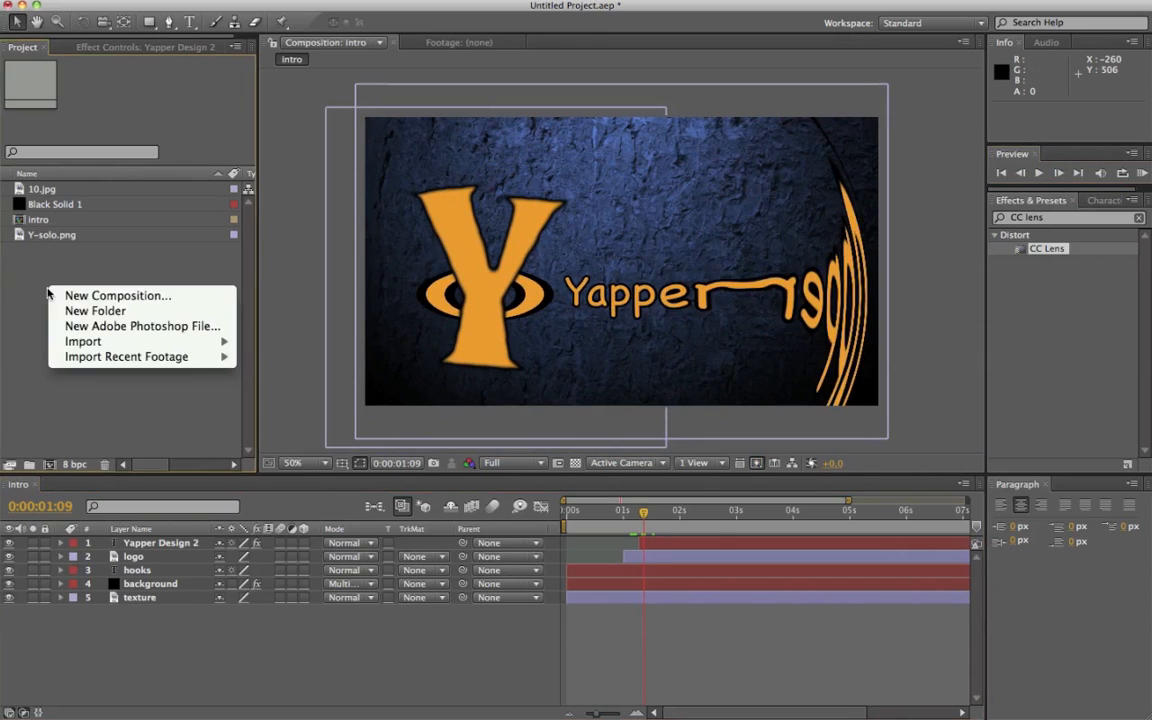
{"action": "mouse_move", "coordinate": [143, 345]}
{"action": "left_click", "coordinate": [271, 448]}
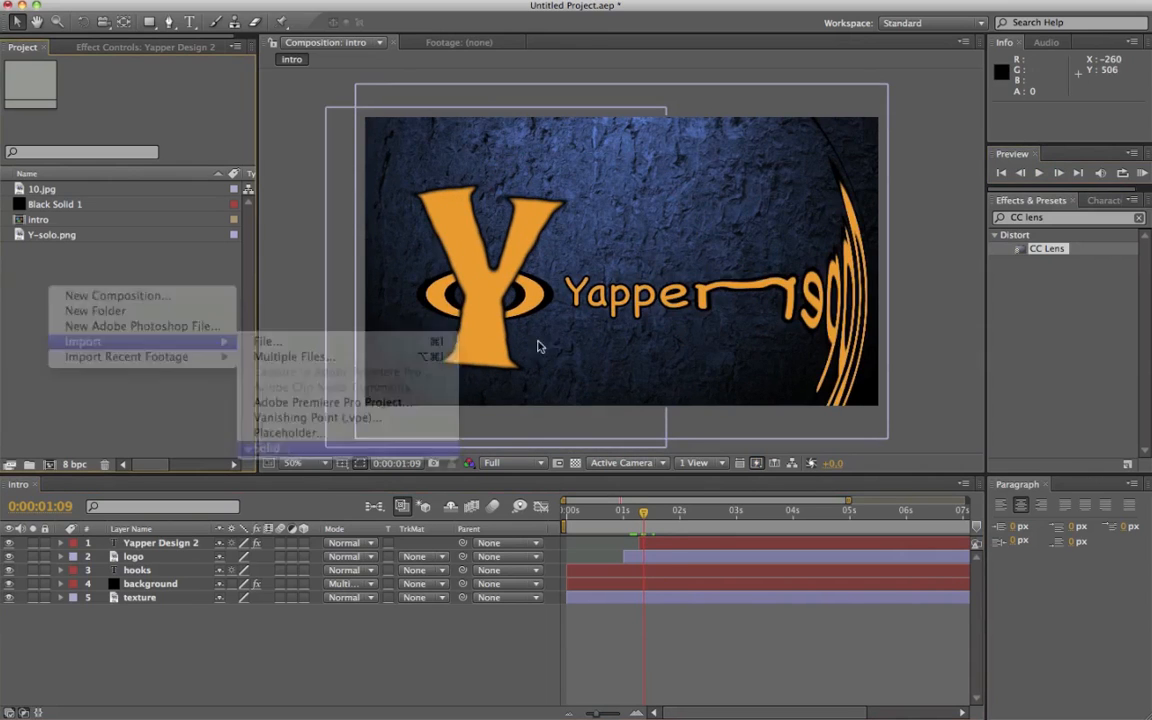
{"action": "left_click", "coordinate": [477, 511]}
{"action": "left_click_drag", "start_coordinate": [200, 440], "coordinate": [2, 372]}
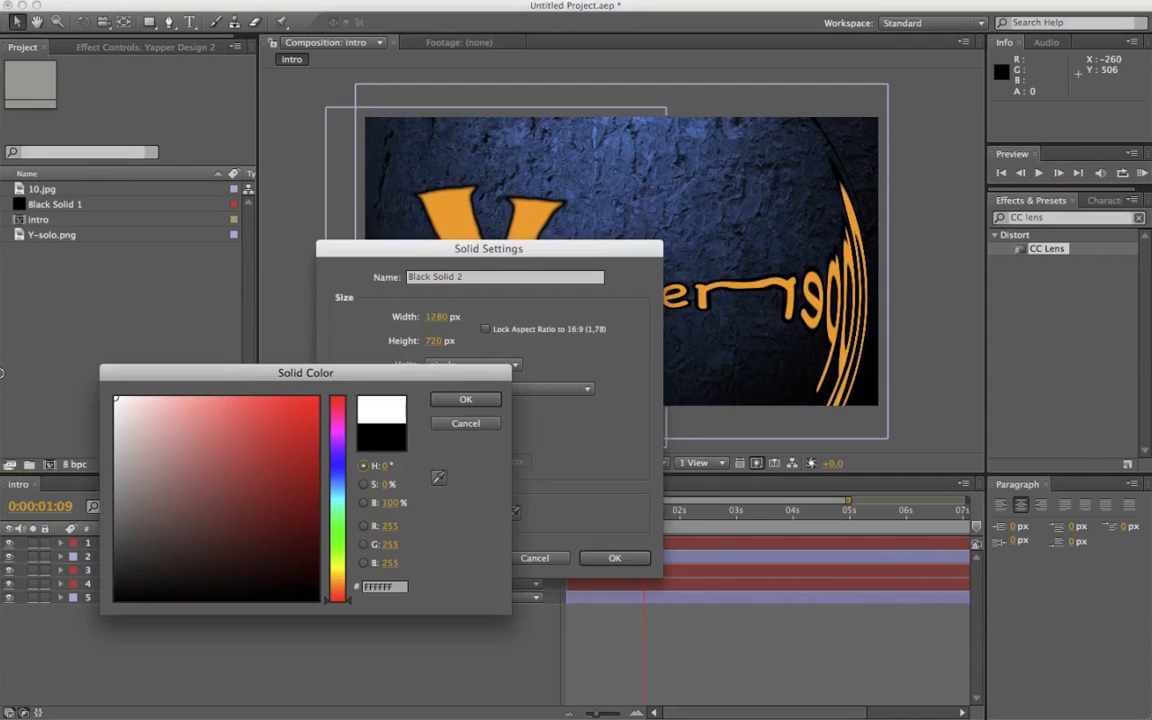
{"action": "left_click", "coordinate": [494, 402]}
{"action": "left_click", "coordinate": [605, 556]}
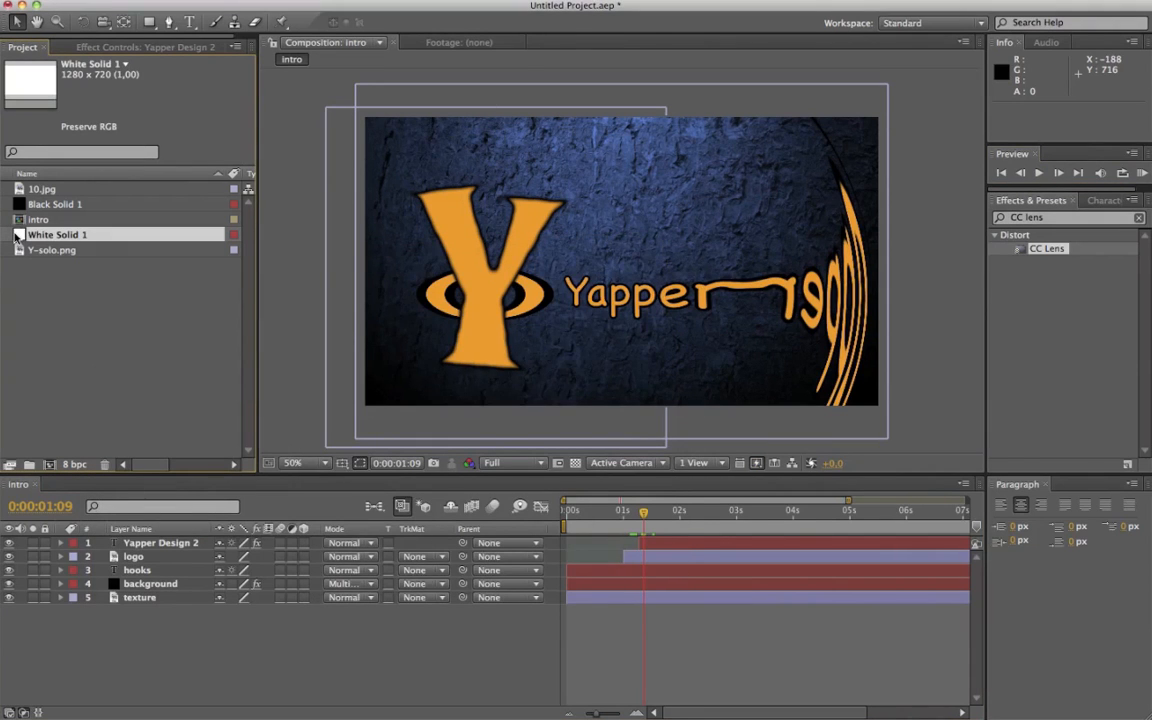
Add White Solid 1 above all the other layers of the intro composition and rename the layer "flash"
{"action": "left_click_drag", "start_coordinate": [16, 237], "coordinate": [138, 544]}
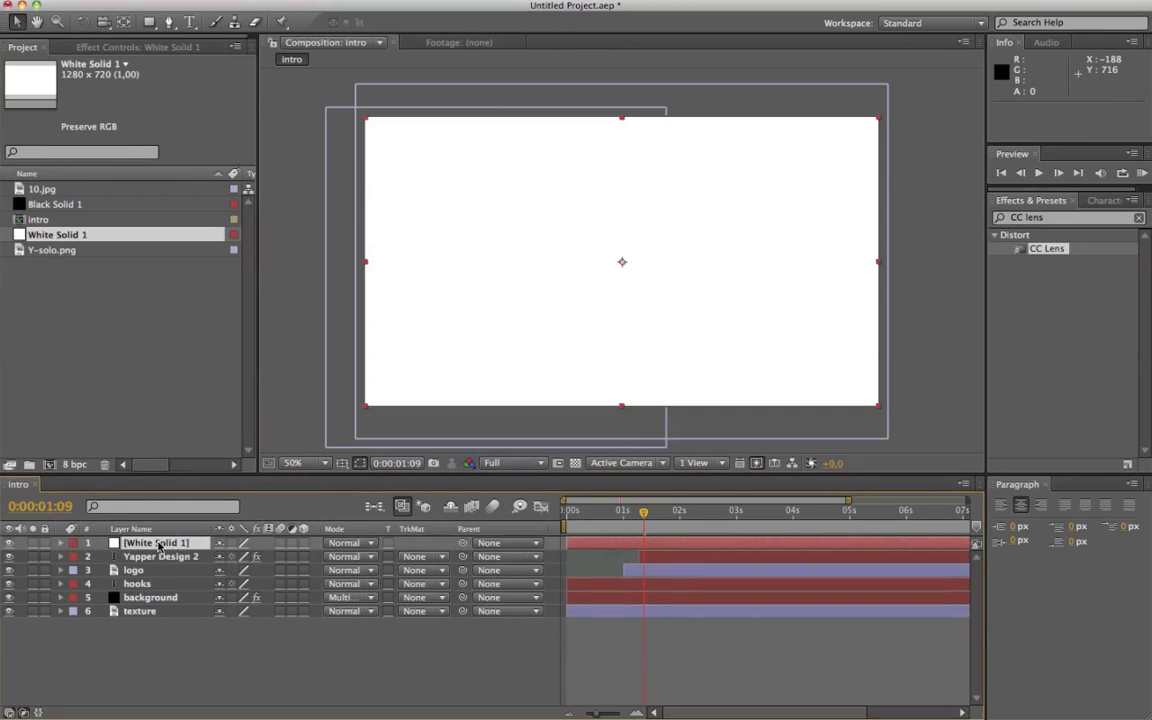
{"action": "key", "text": "Return"}
{"action": "type", "text": "flash"}
{"action": "key", "text": "Return"}
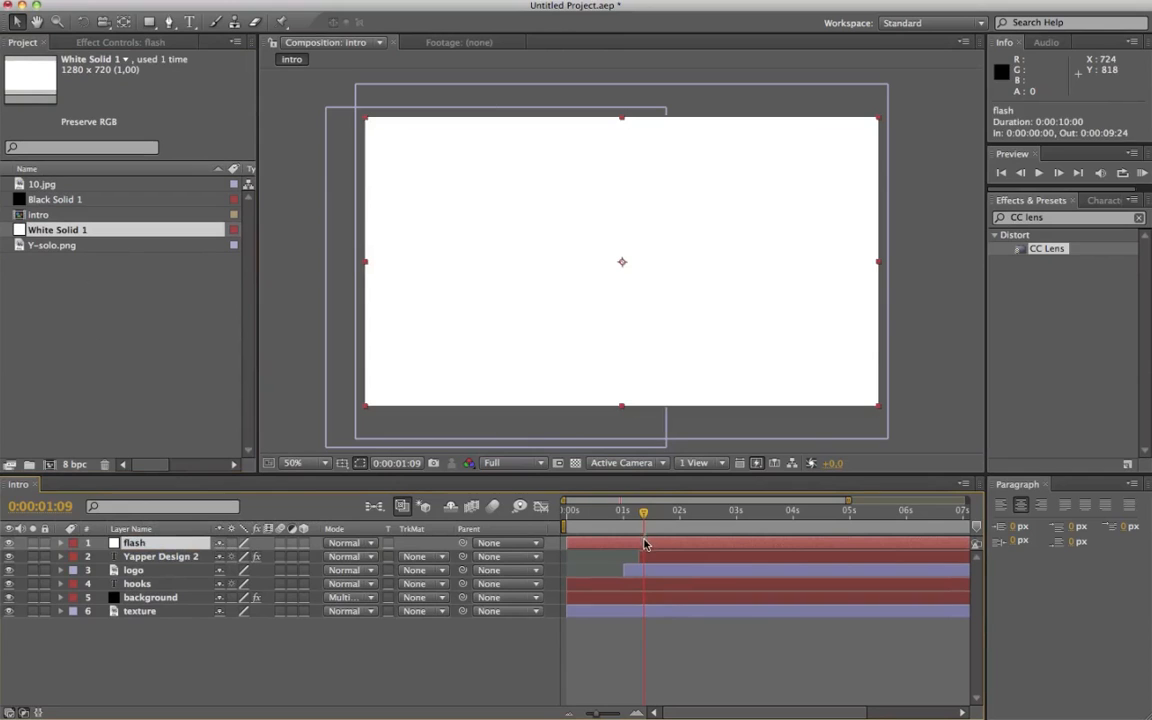
Split the flash layer at 0:00:01:09 and delete the part before that time
{"action": "key", "text": "super+shift+d"}
{"action": "left_click", "coordinate": [611, 559]}
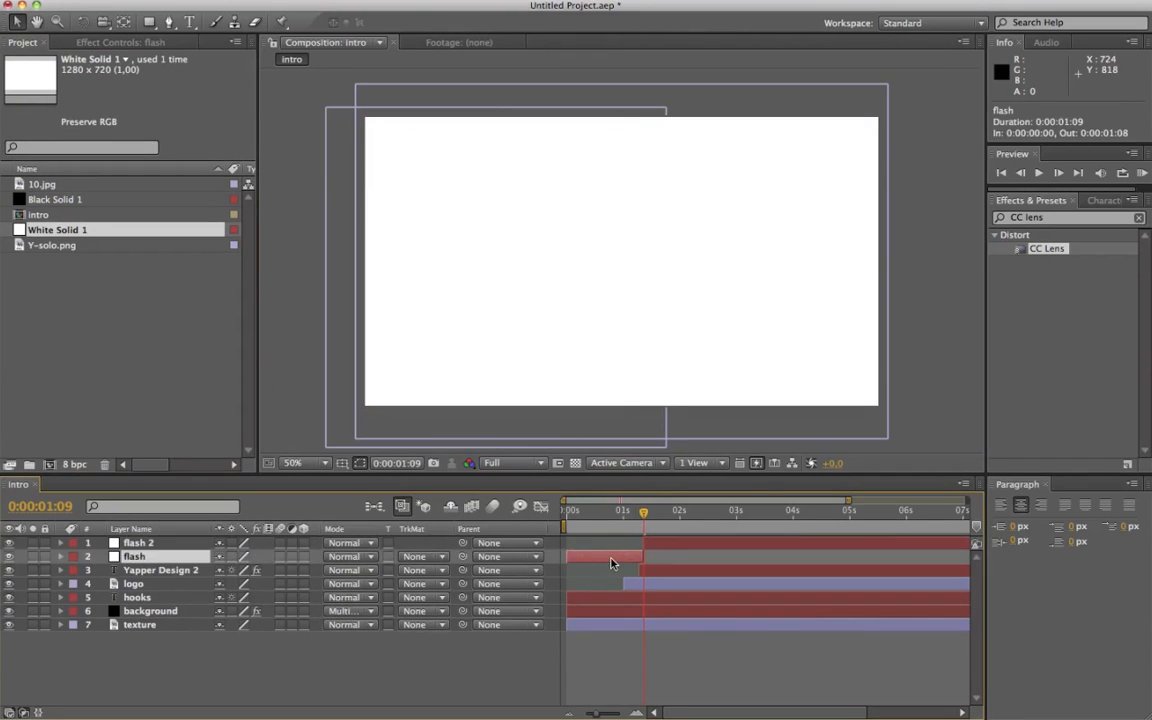
{"action": "key", "text": "Delete"}
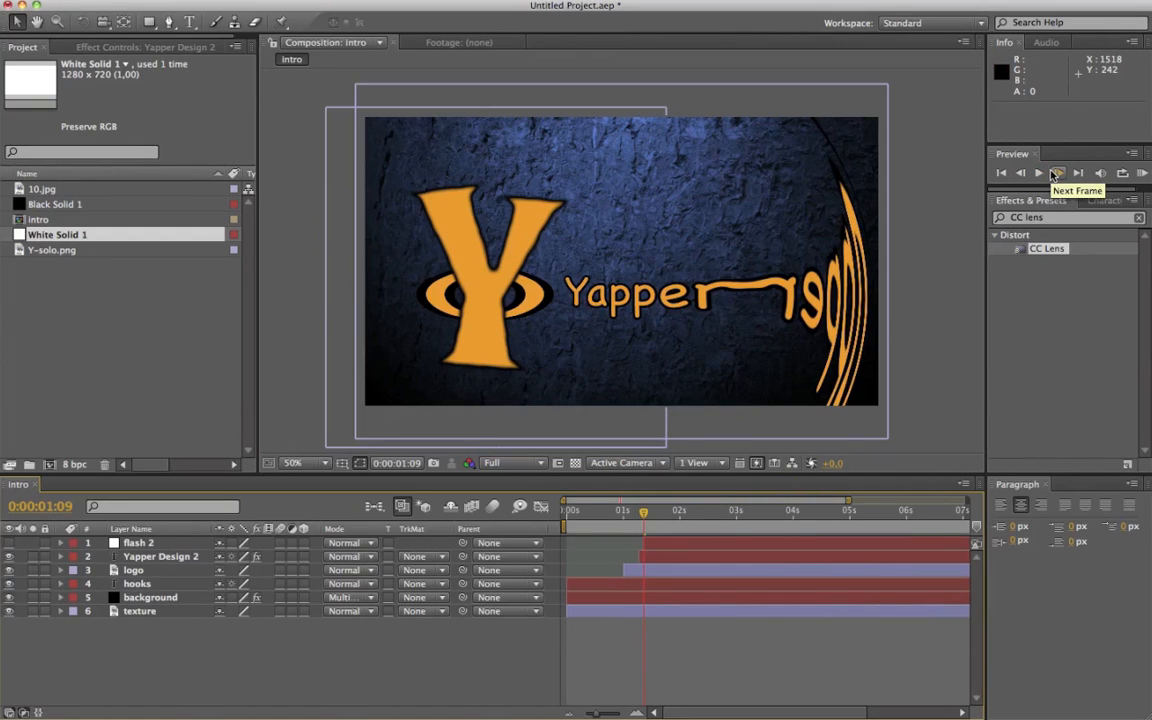
Shift the flash 2 layer two frames earlier so it starts together with the title at 0:00:01:07
{"action": "left_click", "coordinate": [635, 712]}
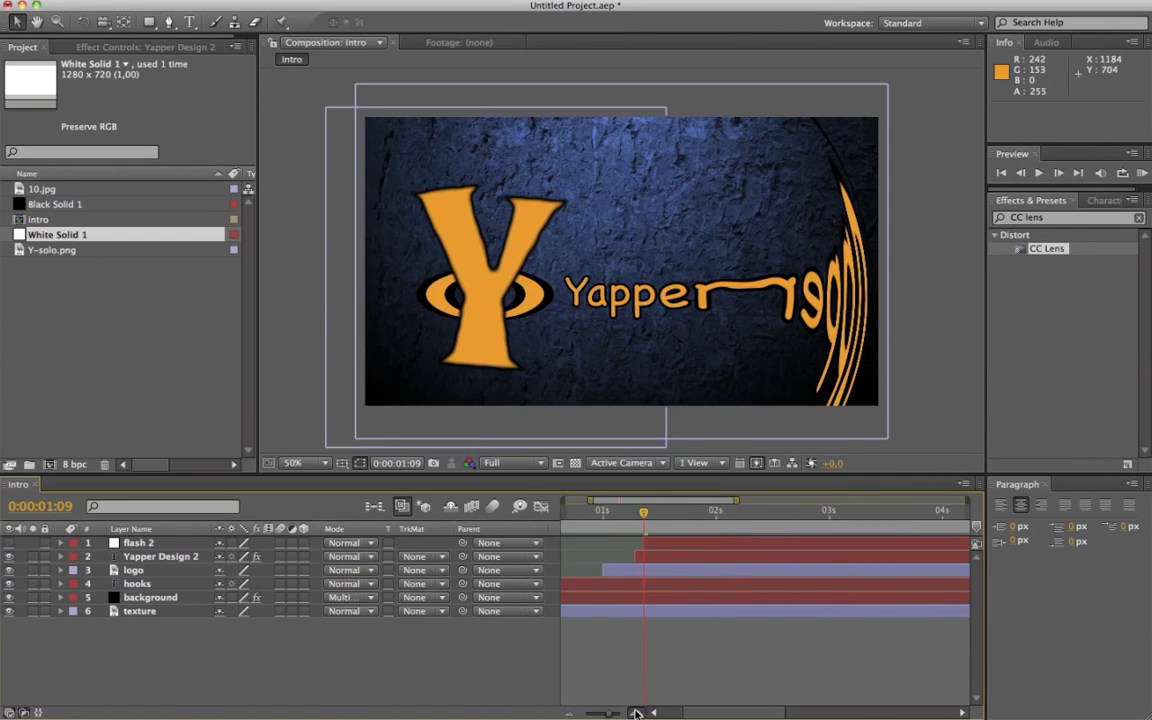
{"action": "left_click", "coordinate": [635, 712]}
{"action": "left_click", "coordinate": [657, 545]}
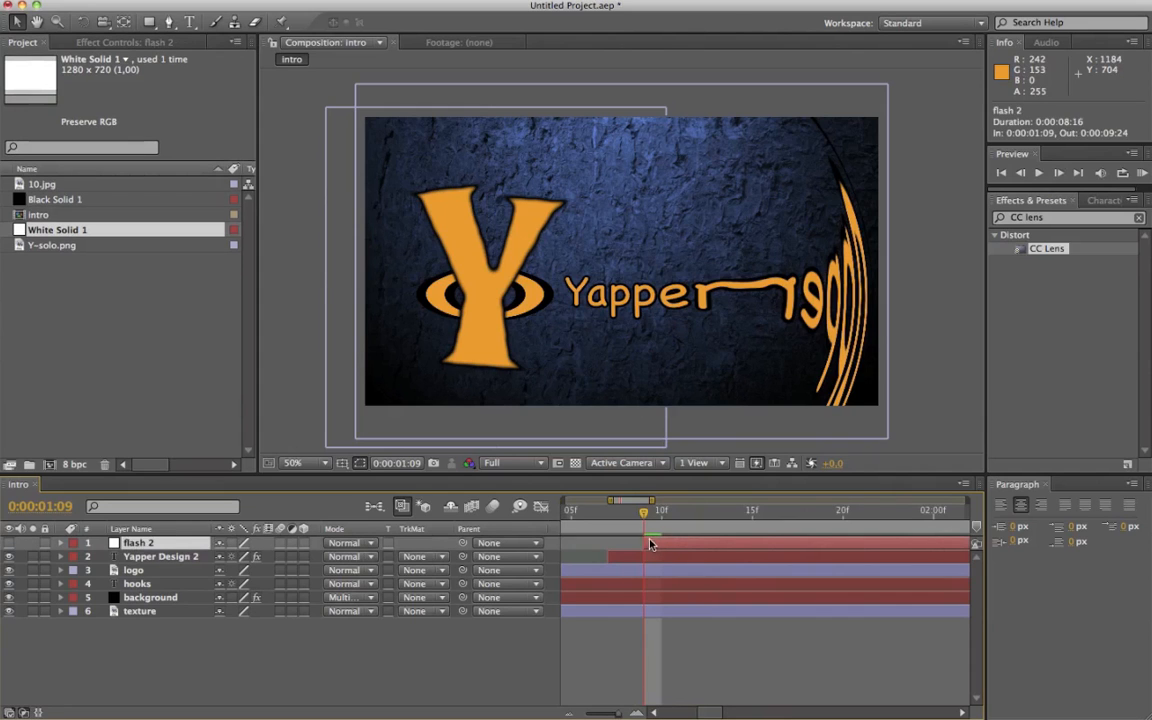
{"action": "left_click_drag", "start_coordinate": [650, 544], "coordinate": [642, 543]}
{"action": "left_click", "coordinate": [627, 513]}
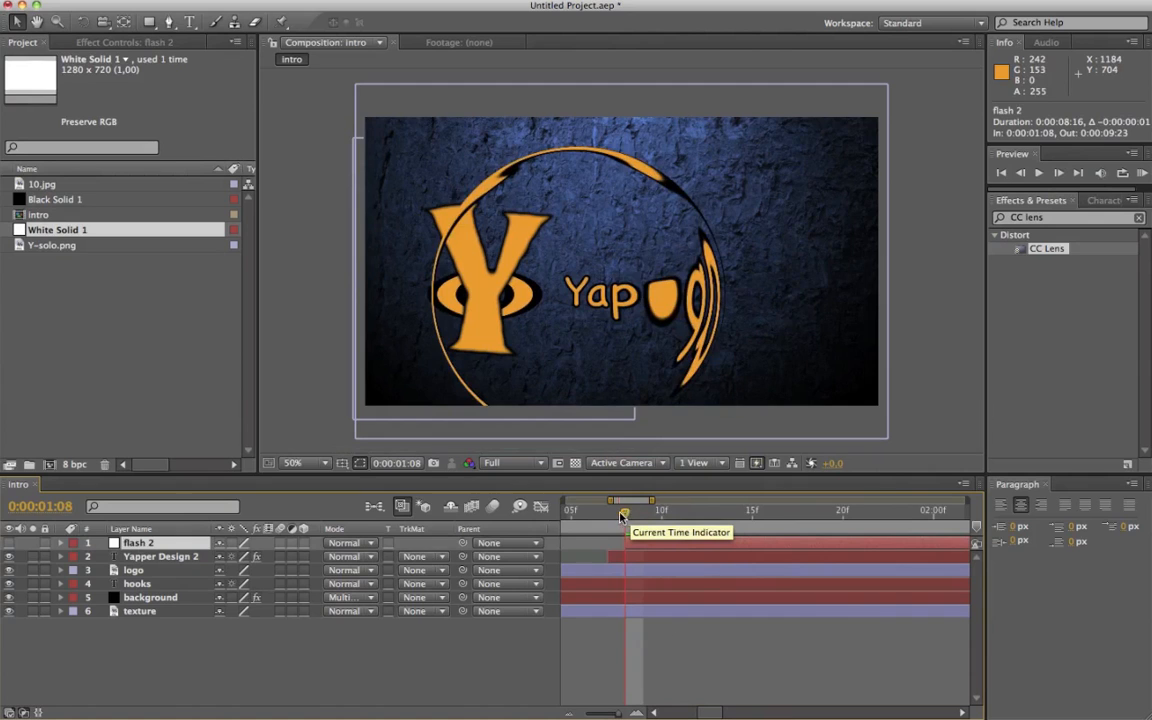
{"action": "key", "text": "Page_Up"}
{"action": "left_click_drag", "start_coordinate": [644, 548], "coordinate": [623, 548]}
{"action": "left_click", "coordinate": [176, 559]}
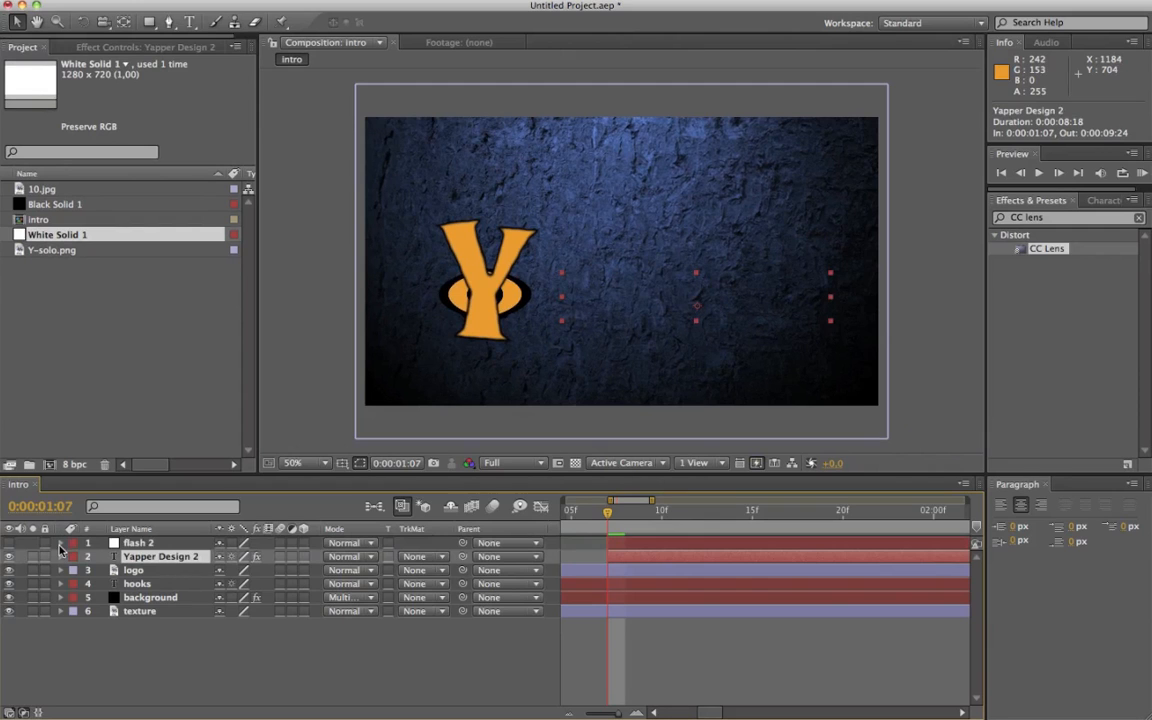
Set the flash 2 layer's Opacity to 0% and keyframe it at 0:00:01:07
{"action": "left_click", "coordinate": [59, 544]}
{"action": "left_click", "coordinate": [75, 557]}
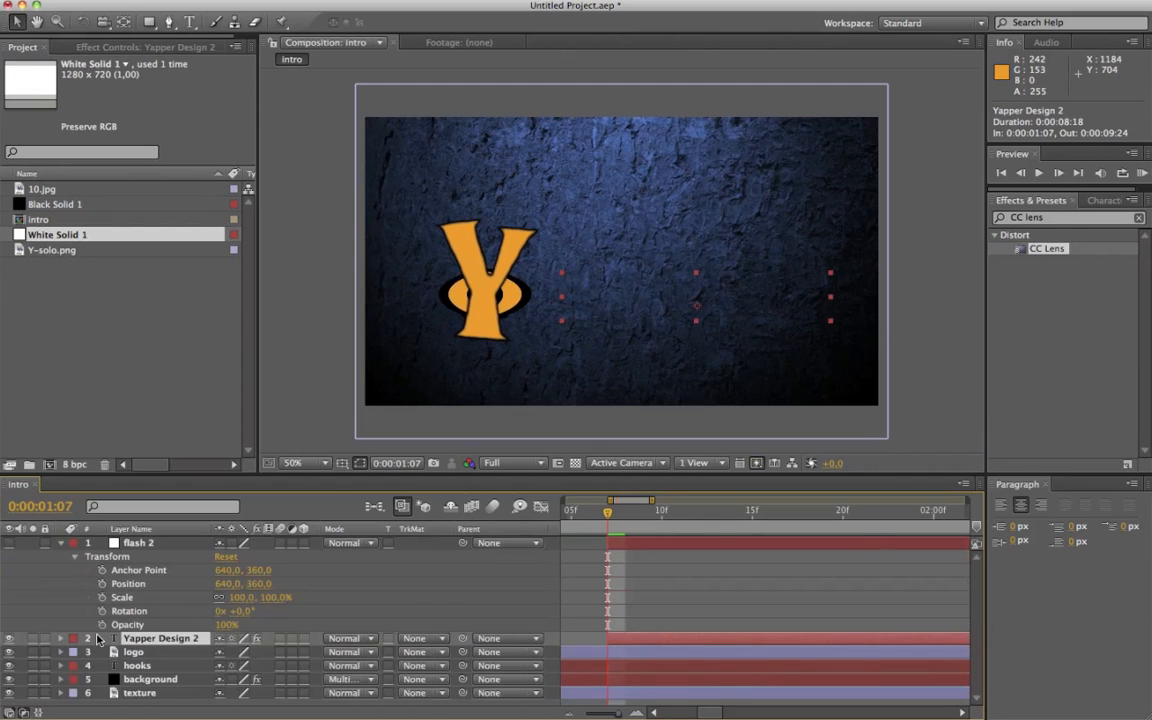
{"action": "left_click", "coordinate": [225, 625]}
{"action": "type", "text": "0"}
{"action": "key", "text": "Return"}
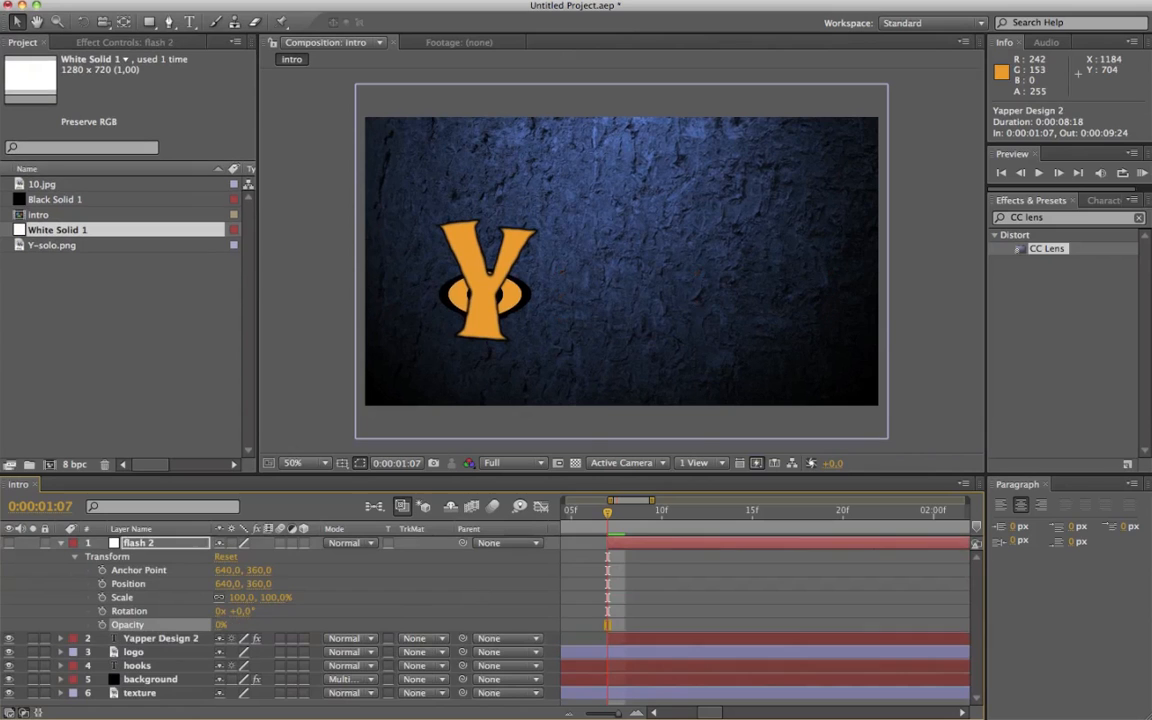
{"action": "left_click", "coordinate": [102, 625]}
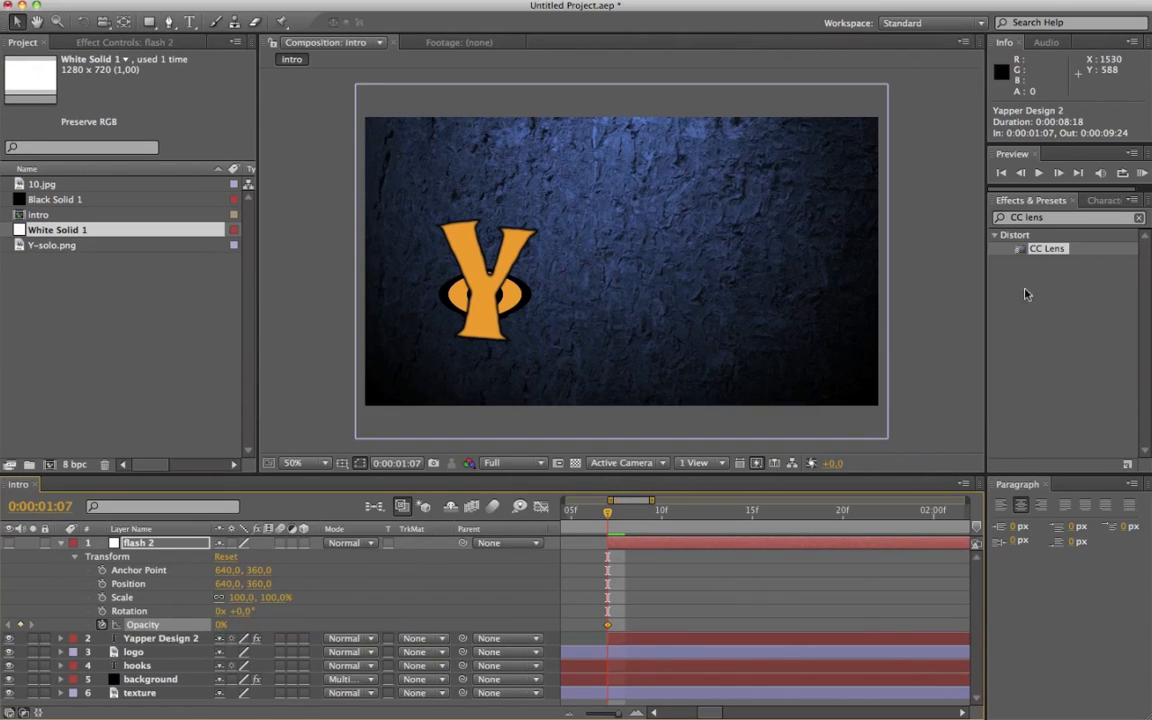
At 0:00:01:09, set the flash 2 layer's Opacity to 80%
{"action": "left_click", "coordinate": [1059, 173]}
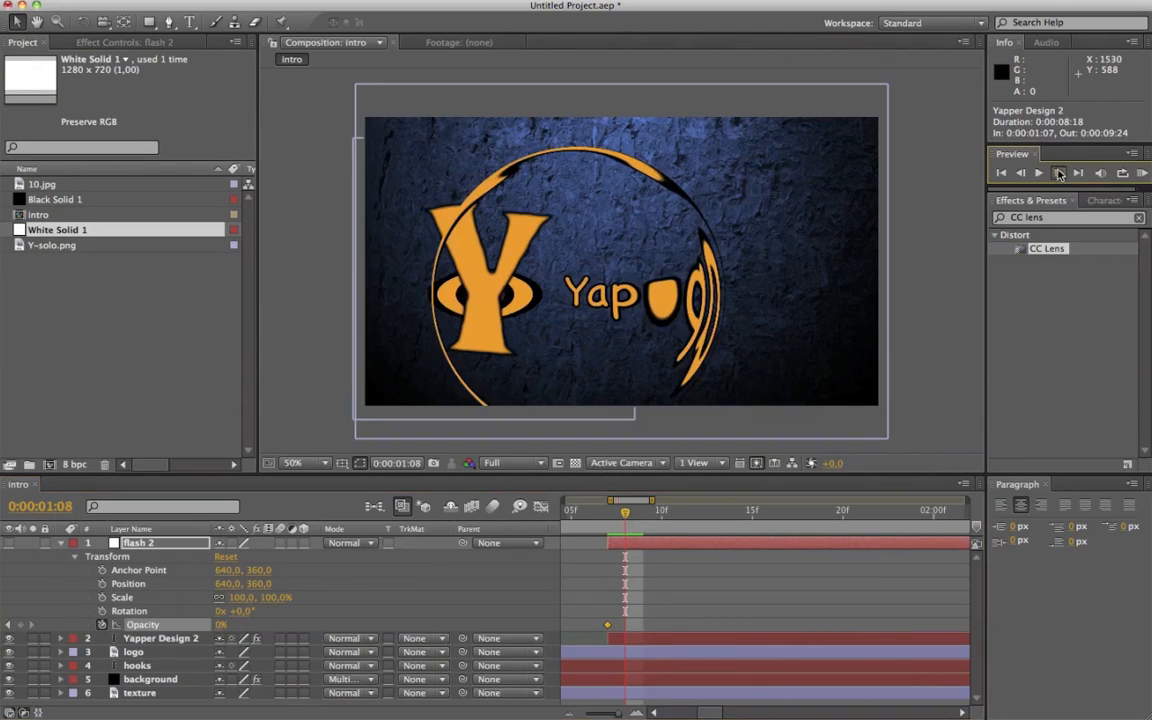
{"action": "left_click", "coordinate": [1059, 173]}
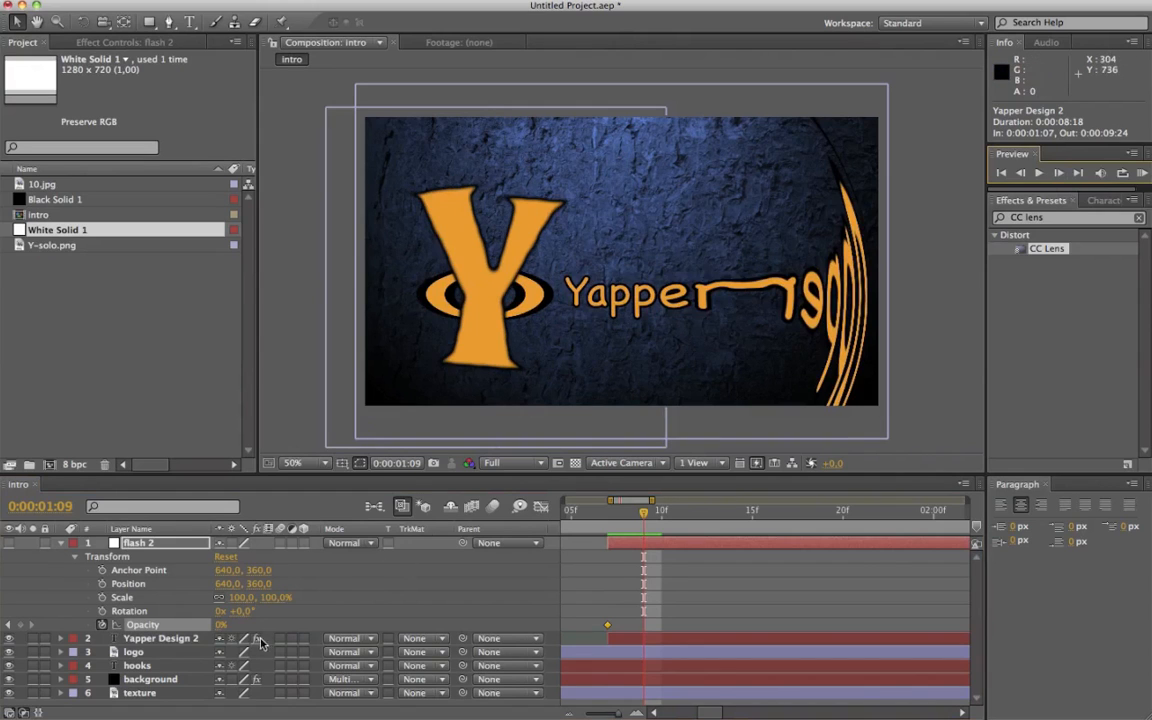
{"action": "left_click", "coordinate": [221, 626]}
{"action": "type", "text": "0"}
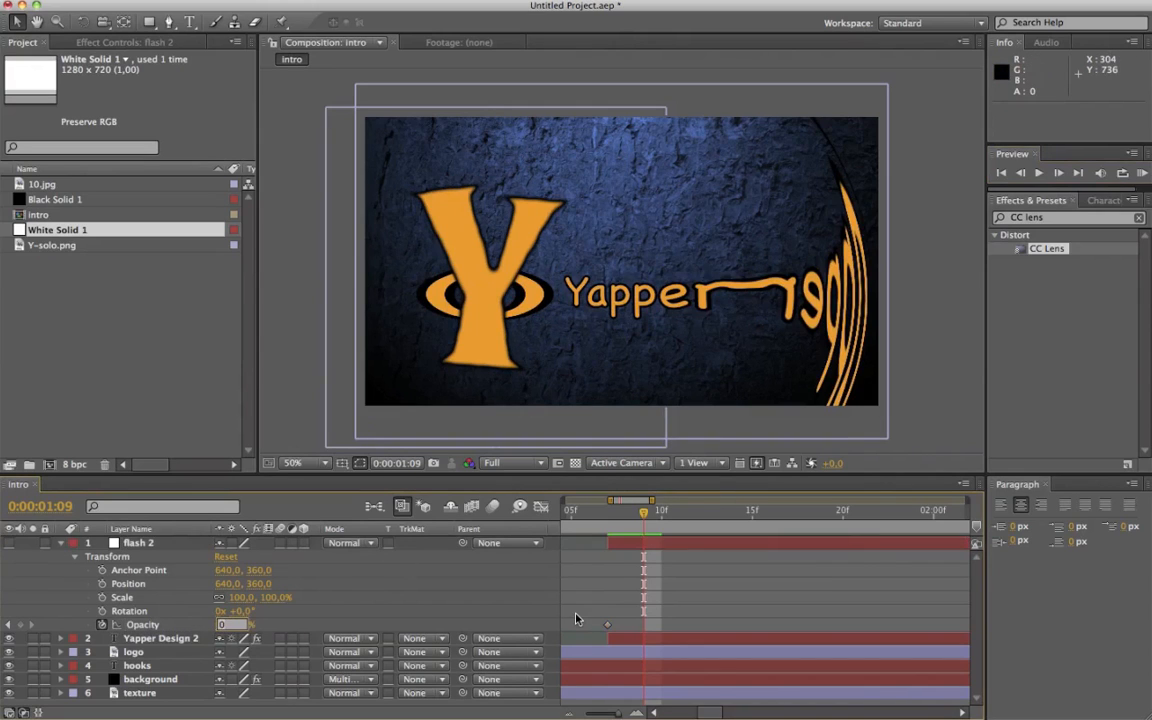
{"action": "type", "text": "80"}
{"action": "key", "text": "Return"}
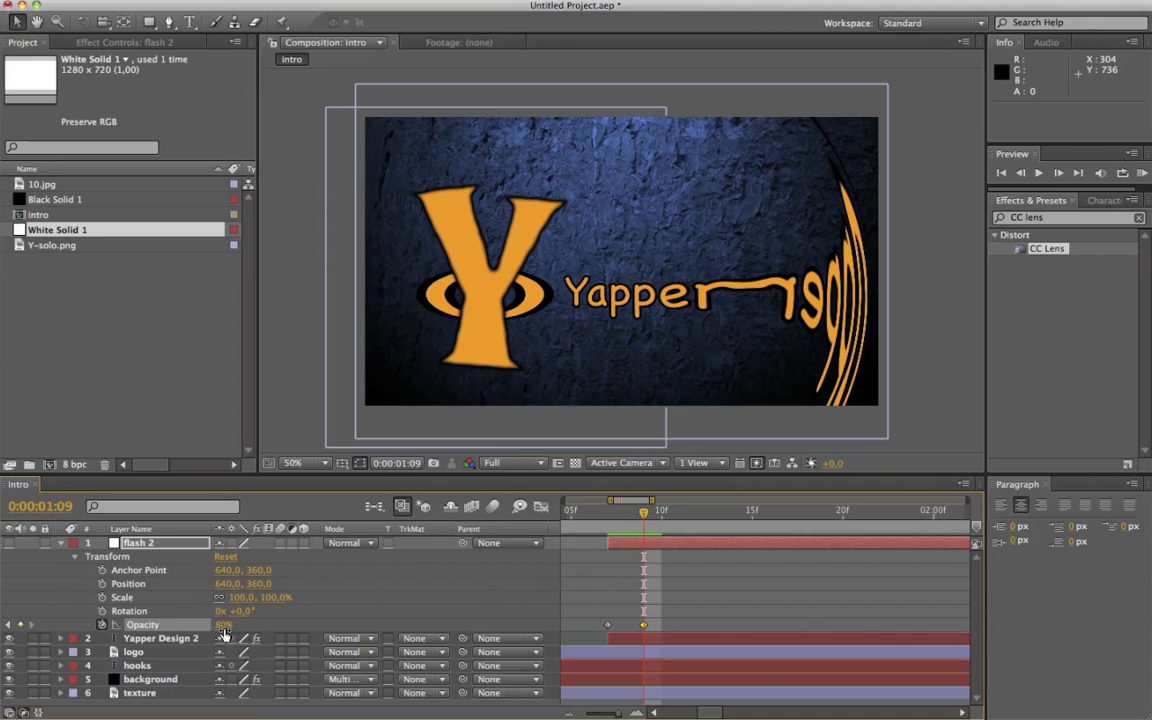
At 0:00:01:15, set the flash 2 layer's Opacity to 0% and make the layer visible
{"action": "left_click", "coordinate": [1059, 173]}
{"action": "left_click", "coordinate": [1060, 174]}
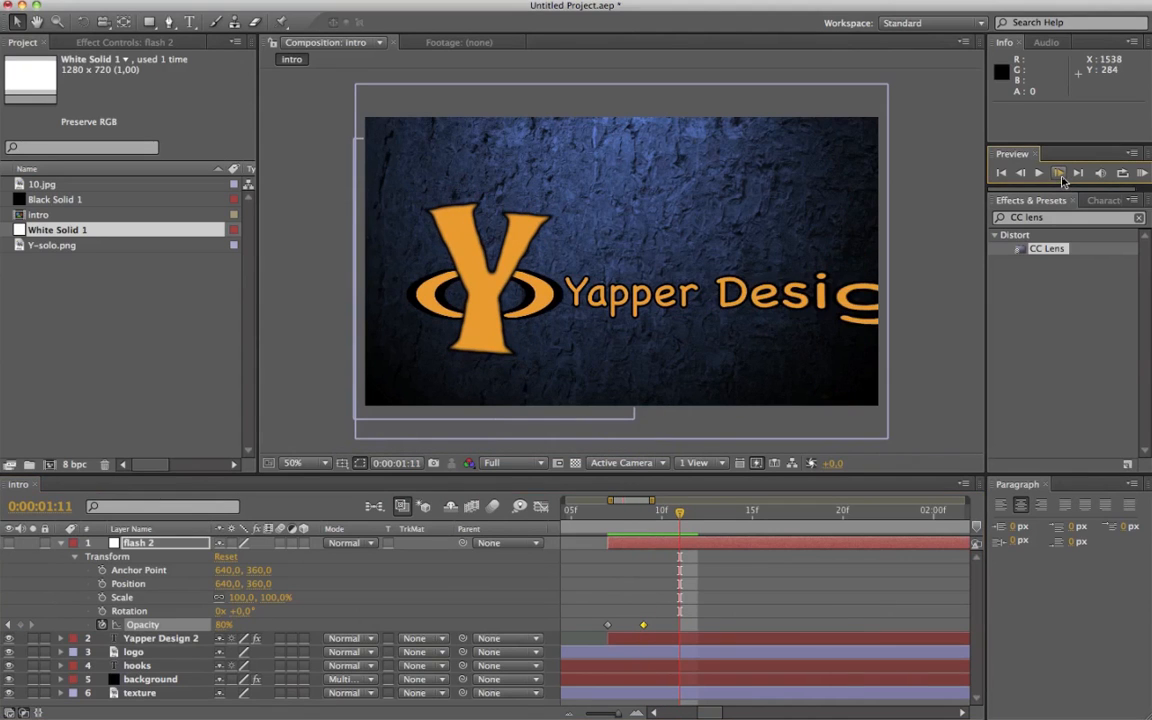
{"action": "left_click", "coordinate": [1060, 175]}
{"action": "left_click", "coordinate": [1060, 175]}
{"action": "left_click", "coordinate": [1060, 175]}
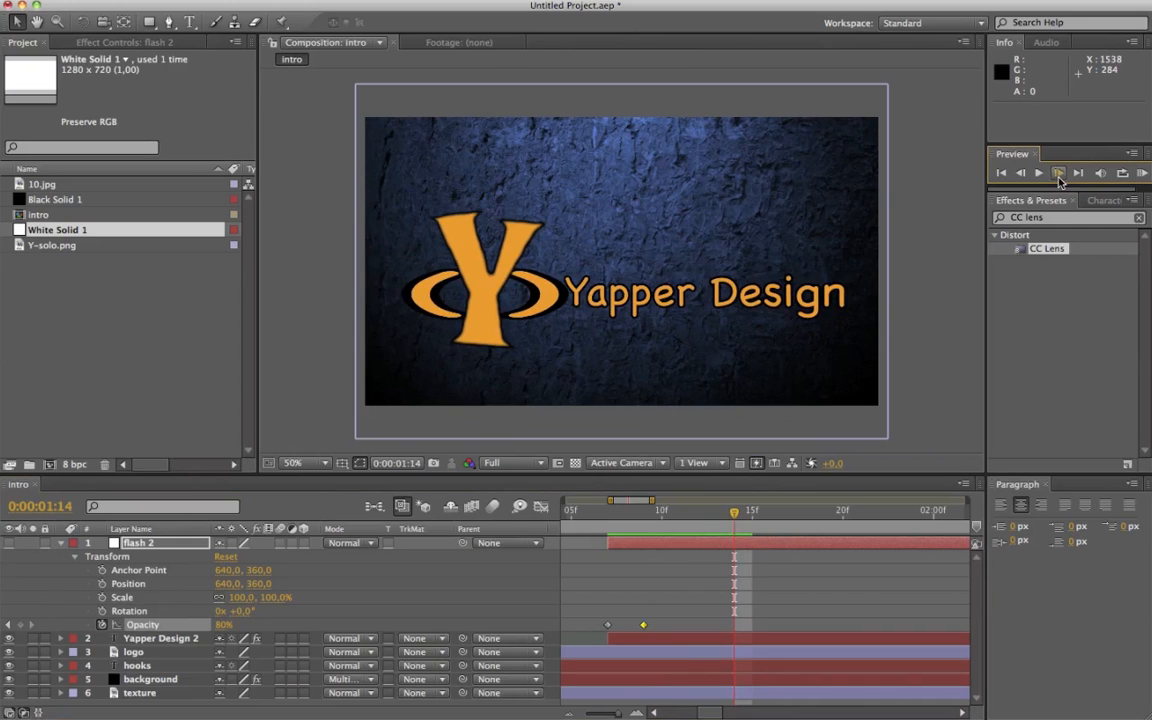
{"action": "left_click", "coordinate": [1060, 175]}
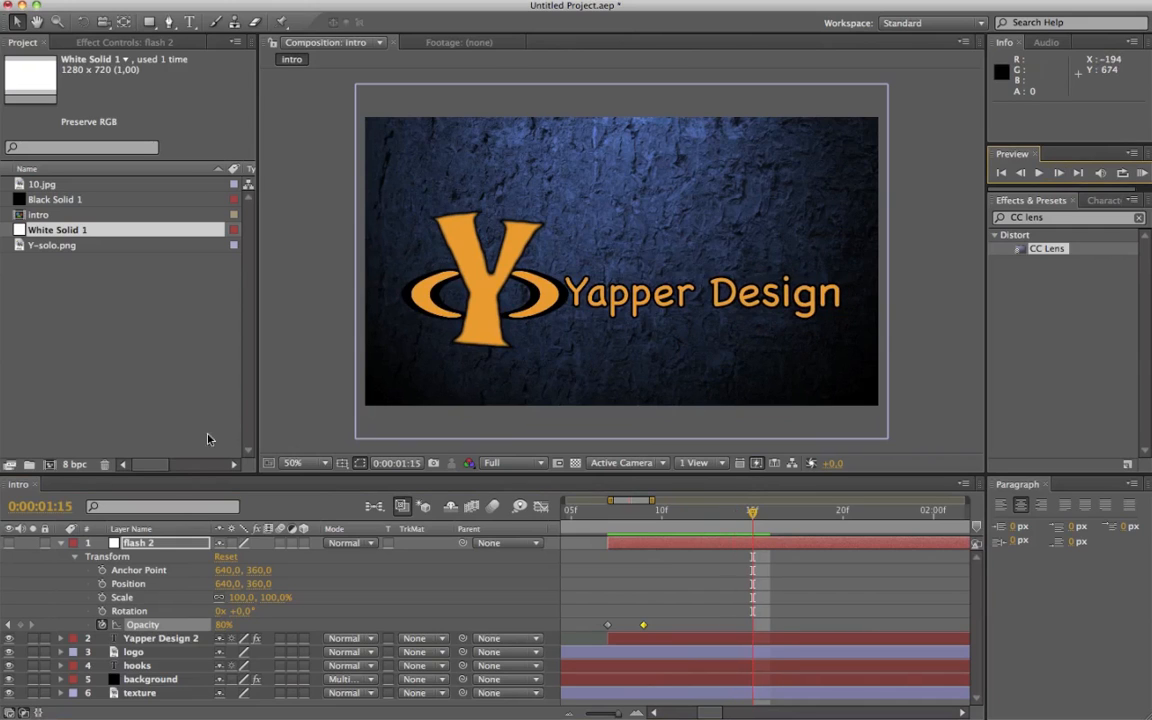
{"action": "left_click", "coordinate": [221, 625]}
{"action": "type", "text": "0"}
{"action": "key", "text": "Return"}
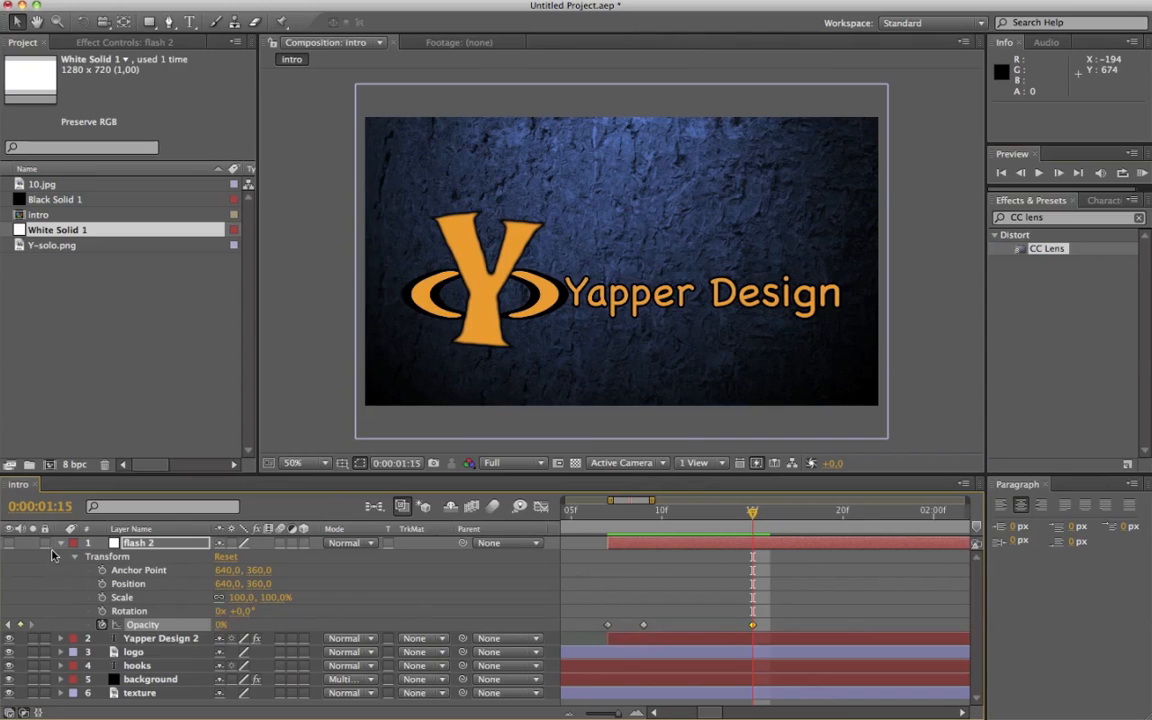
{"action": "left_click", "coordinate": [8, 544]}
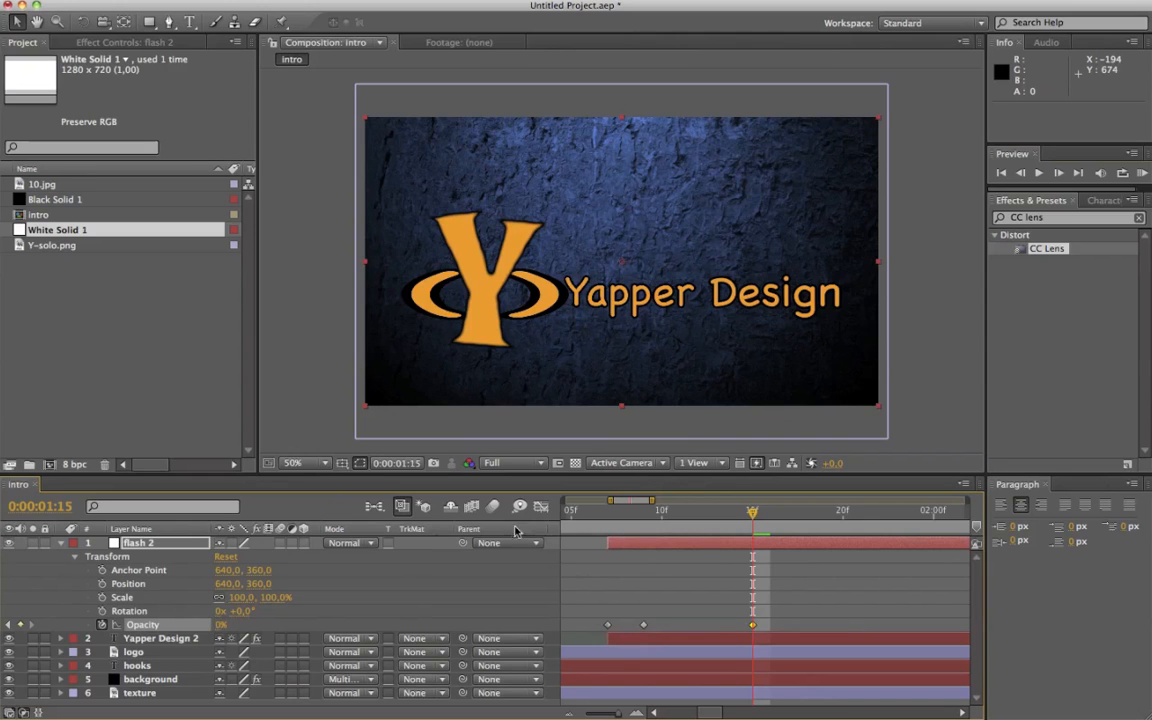
{"action": "left_click", "coordinate": [60, 542]}
Preview the flash and title animation from 0:00:01:06, then with the whole composition duration in view
{"action": "left_click_drag", "start_coordinate": [609, 512], "coordinate": [584, 526]}
{"action": "key", "text": "space"}
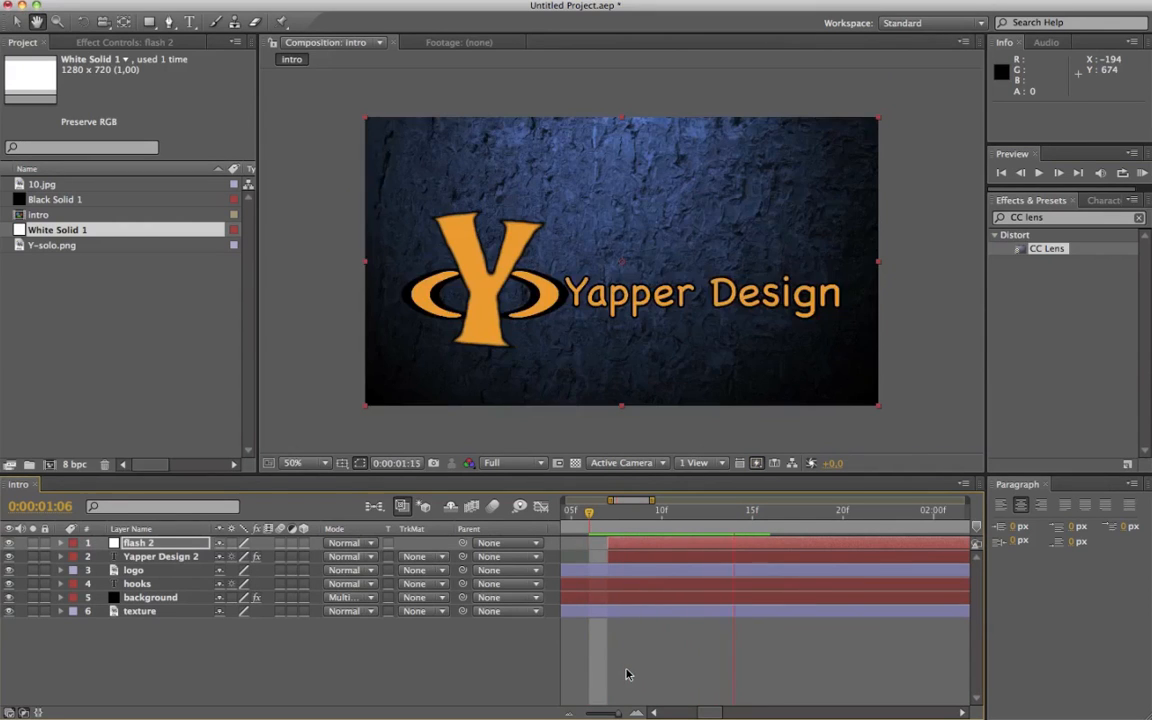
{"action": "left_click", "coordinate": [586, 514]}
{"action": "key", "text": "space"}
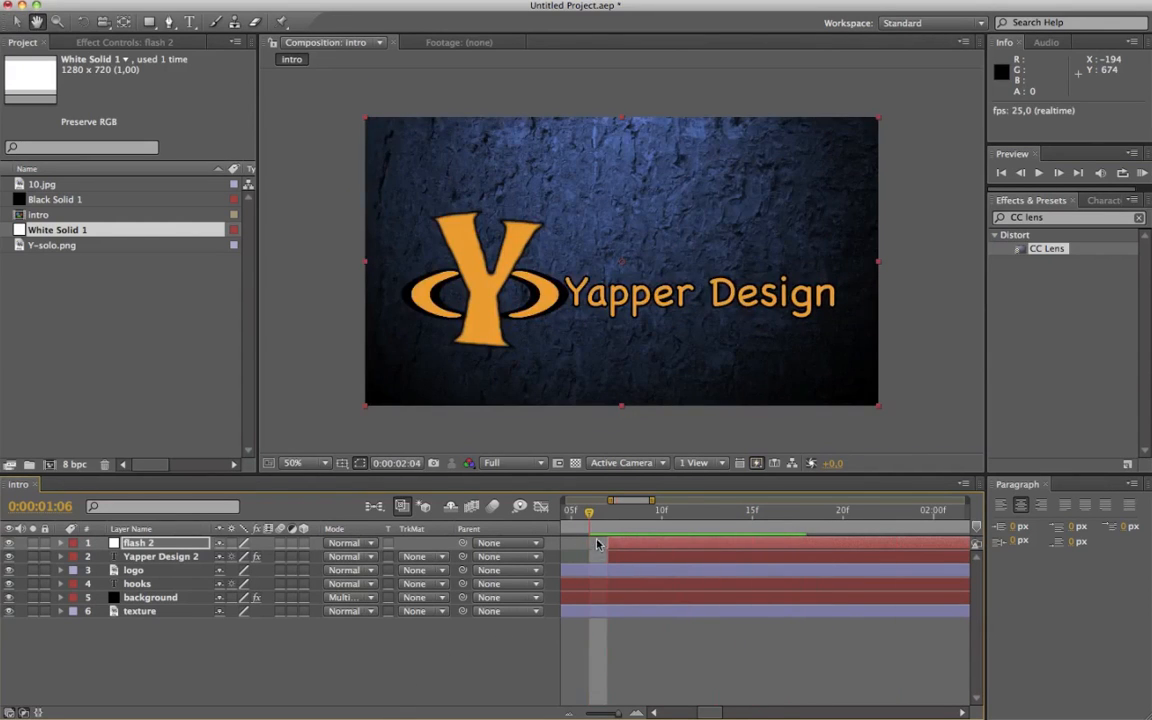
{"action": "key", "text": "space"}
{"action": "left_click", "coordinate": [586, 514]}
{"action": "left_click_drag", "start_coordinate": [617, 714], "coordinate": [586, 715]}
{"action": "left_click", "coordinate": [614, 513]}
{"action": "key", "text": "space"}
{"action": "key", "text": "space"}
{"action": "left_click", "coordinate": [497, 674]}
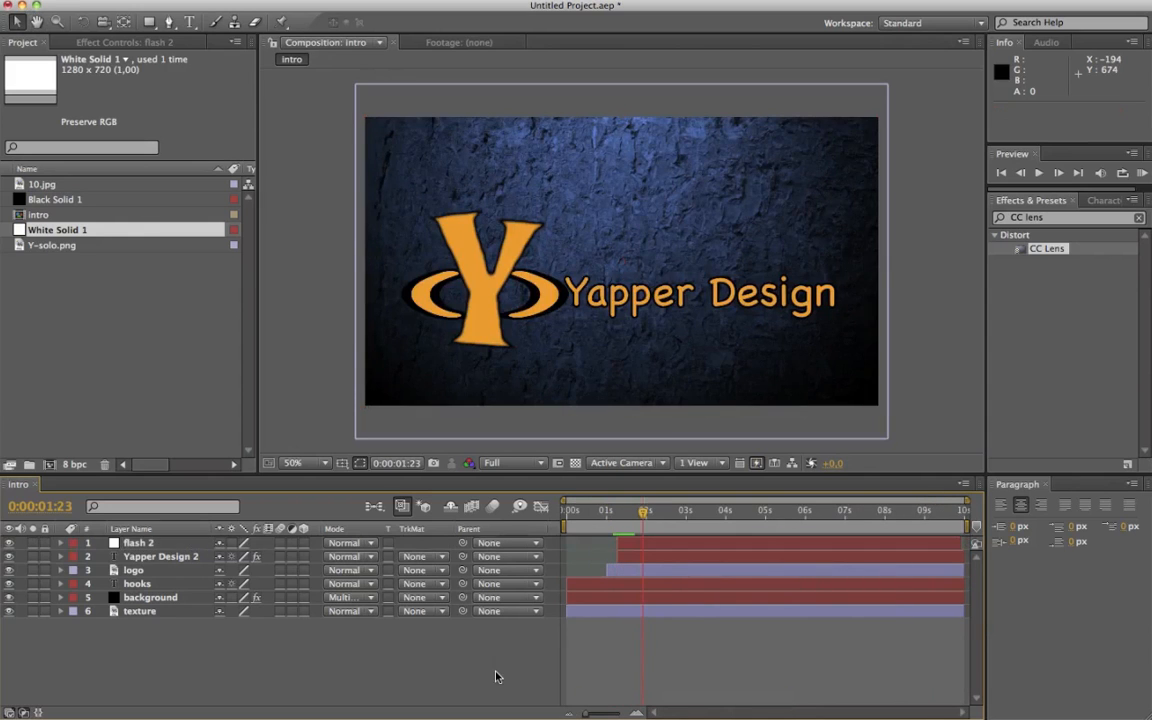
Add a text layer reading "Yapper - Design - Is - The - Best" along the upper edge of the frame
{"action": "left_click", "coordinate": [186, 23]}
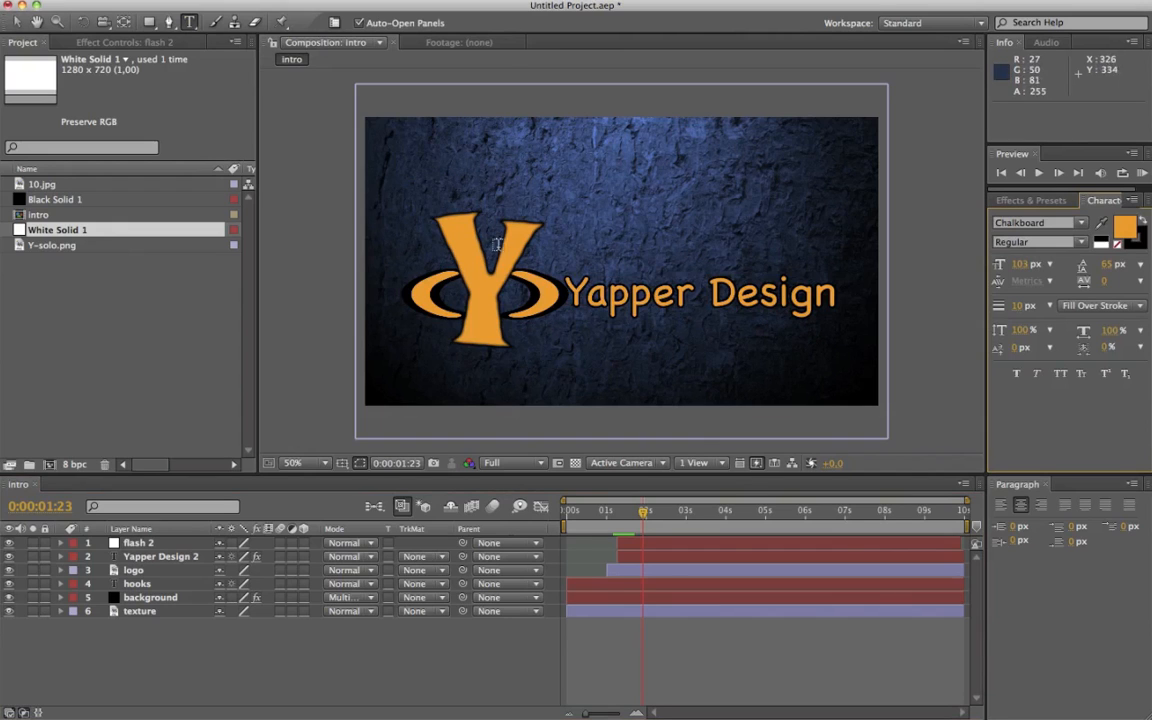
{"action": "left_click", "coordinate": [617, 151]}
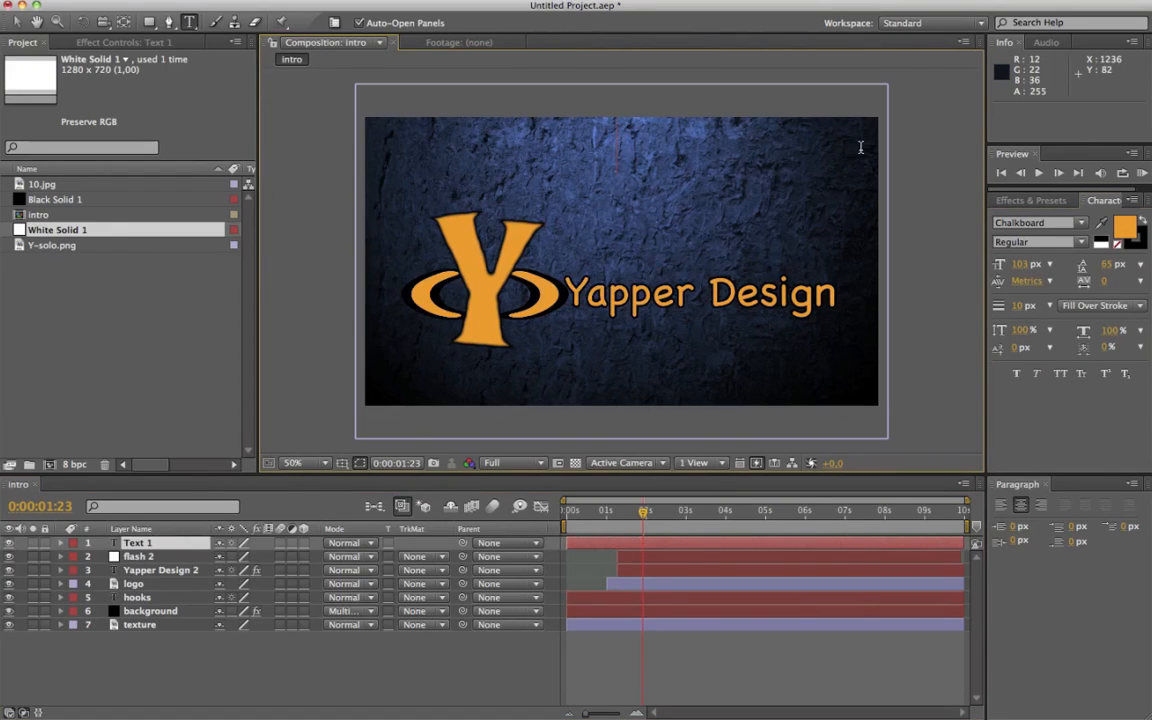
{"action": "type", "text": "Yapper -"}
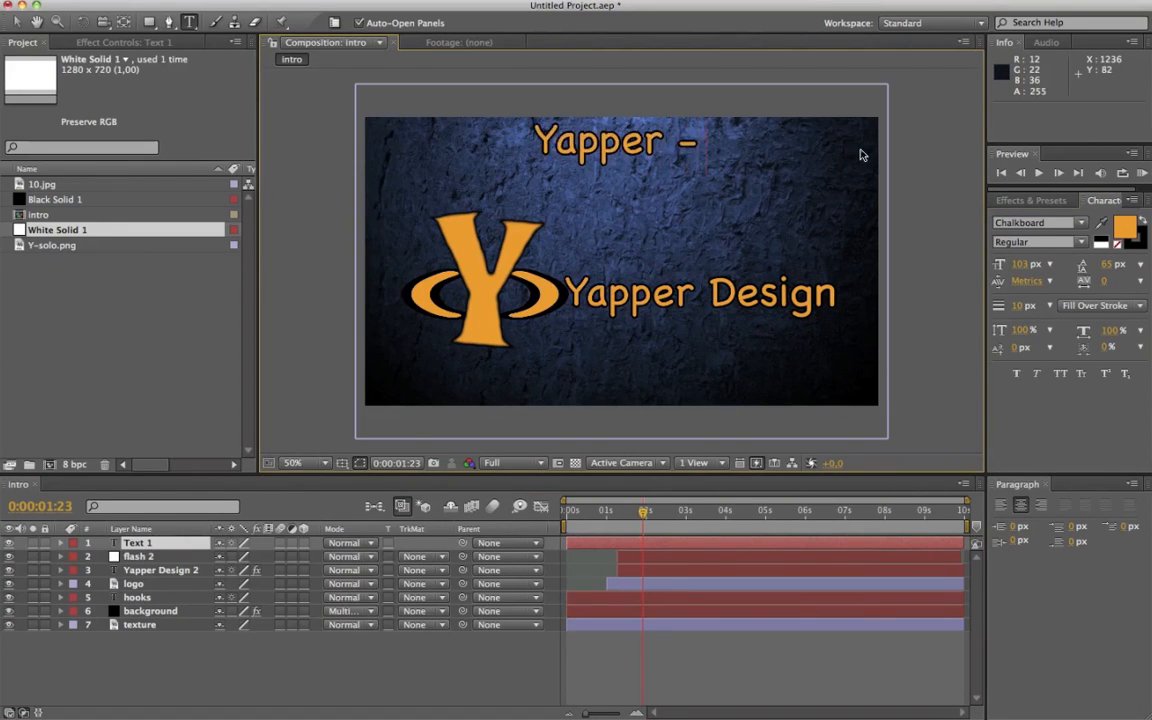
{"action": "type", "text": " Design - Is"}
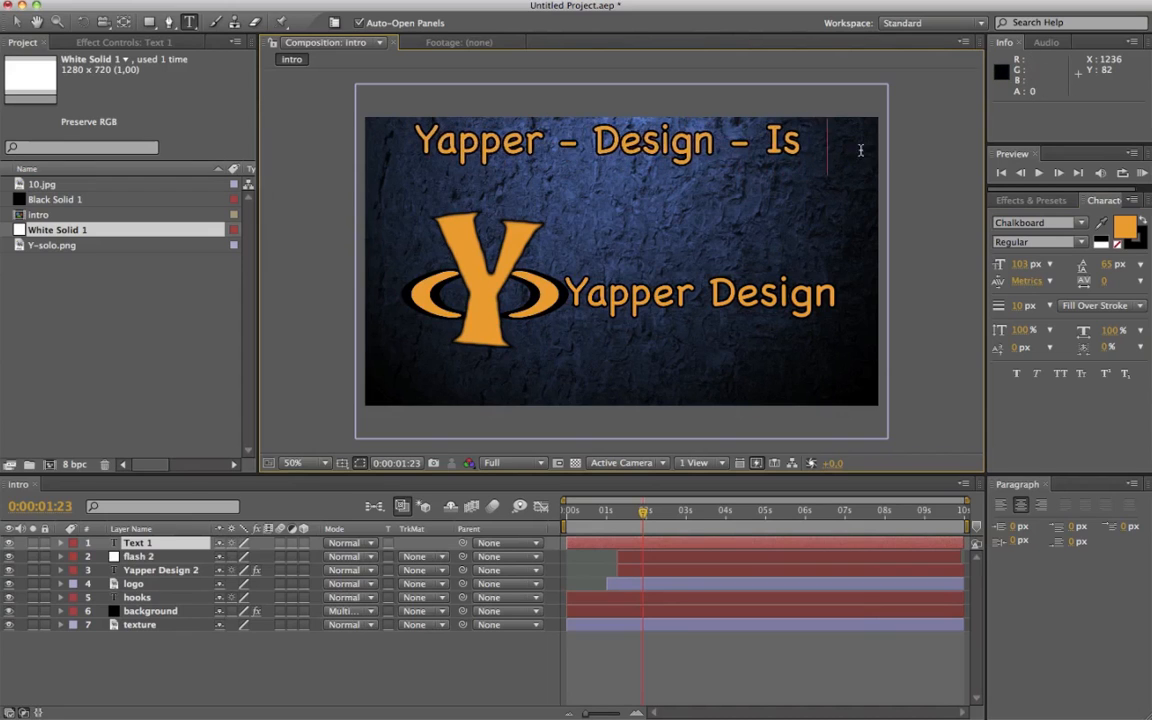
{"action": "type", "text": " - "}
{"action": "type", "text": "The -"}
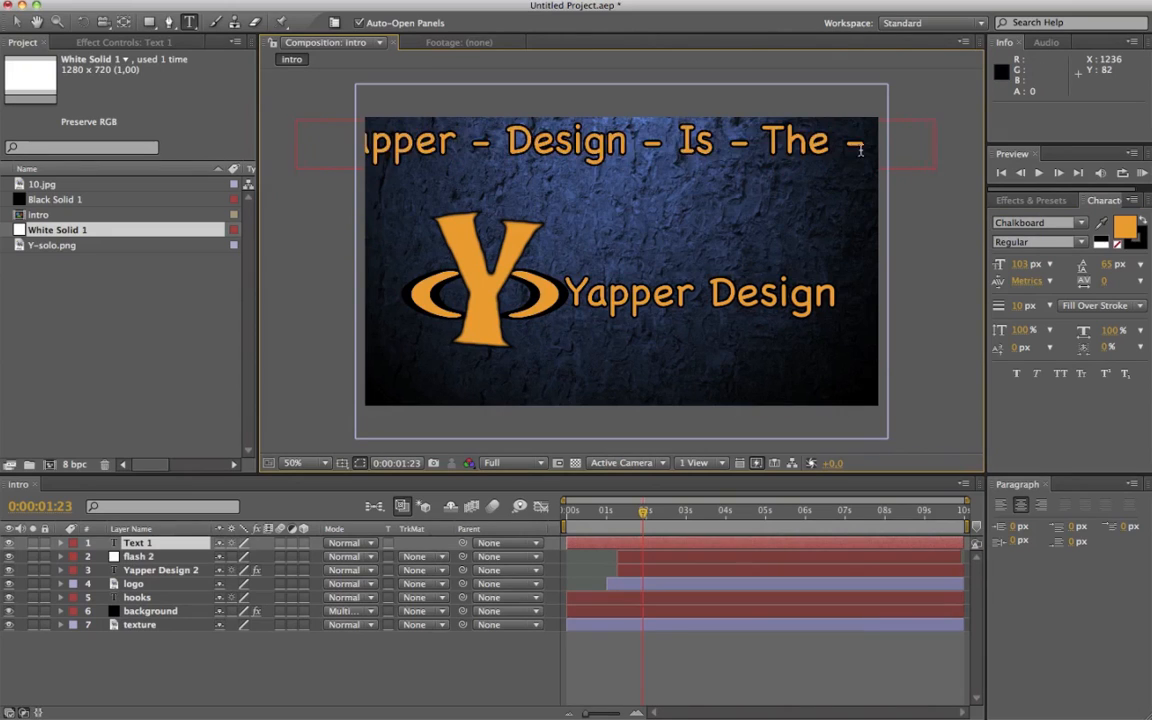
{"action": "type", "text": " Best"}
{"action": "left_click", "coordinate": [10, 22]}
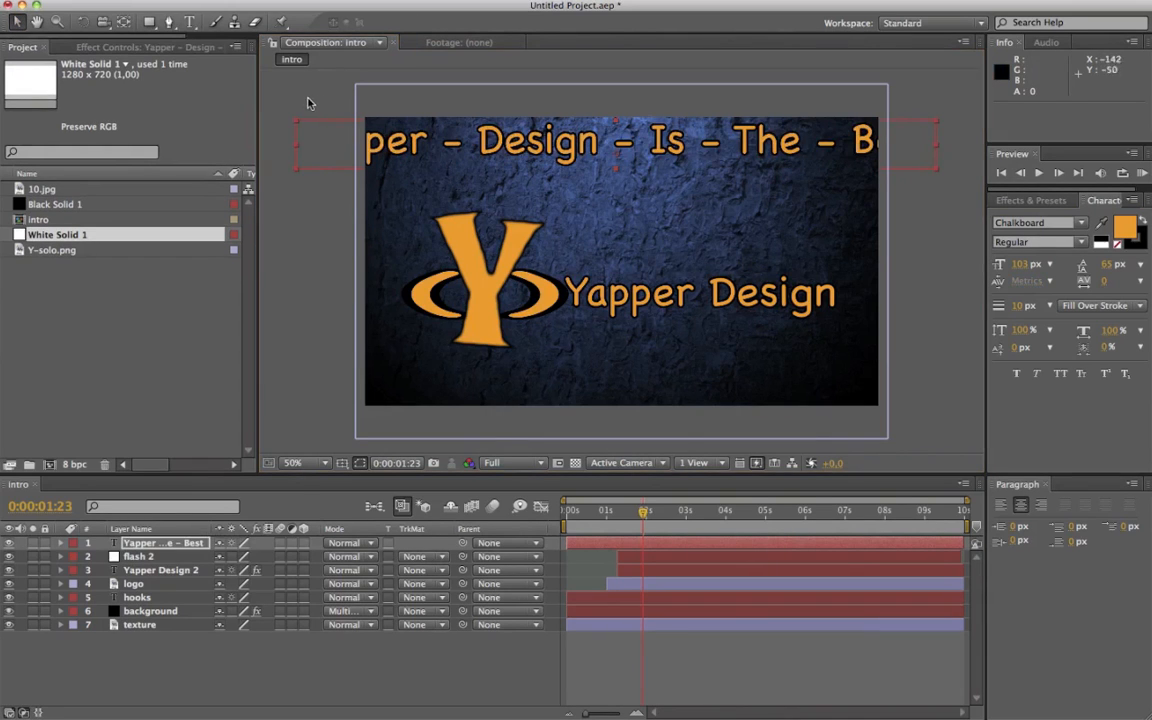
Scale the tagline text down to about 53.6% and centre it above the logo at position 646, 106
{"action": "left_click_drag", "start_coordinate": [325, 131], "coordinate": [349, 141]}
{"action": "key", "text": "period"}
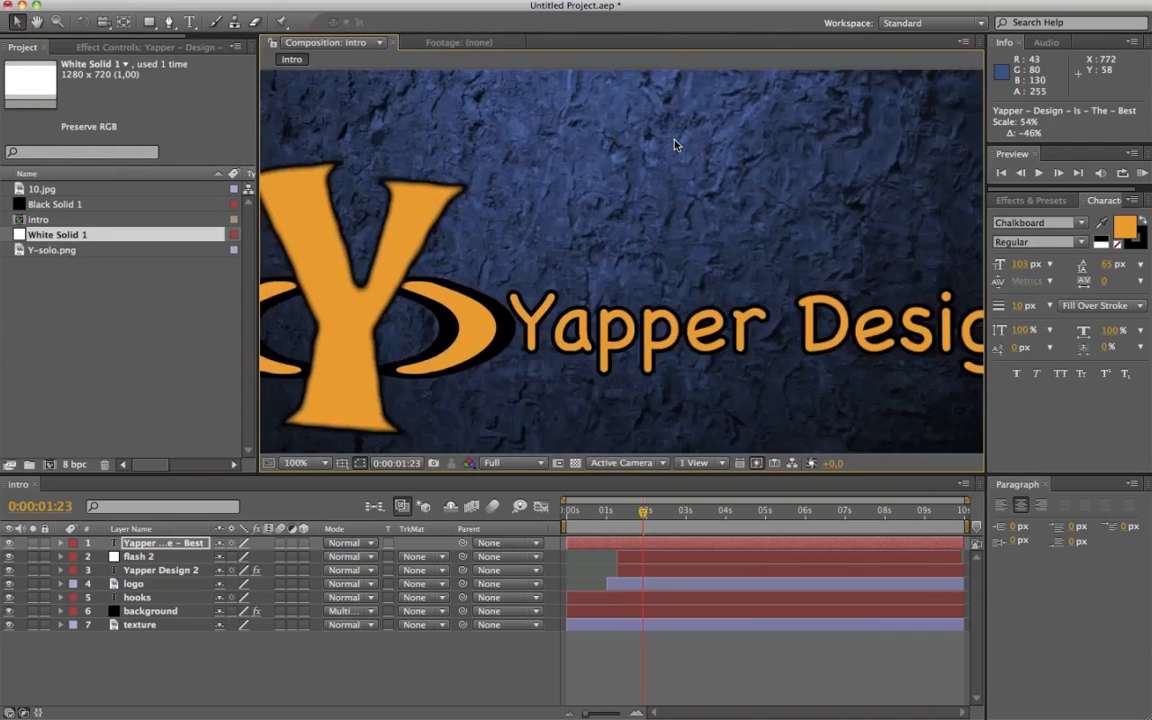
{"action": "key", "text": "h"}
{"action": "left_click_drag", "start_coordinate": [614, 108], "coordinate": [600, 240]}
{"action": "key", "text": "comma"}
{"action": "key", "text": "v"}
{"action": "left_click_drag", "start_coordinate": [670, 200], "coordinate": [680, 208]}
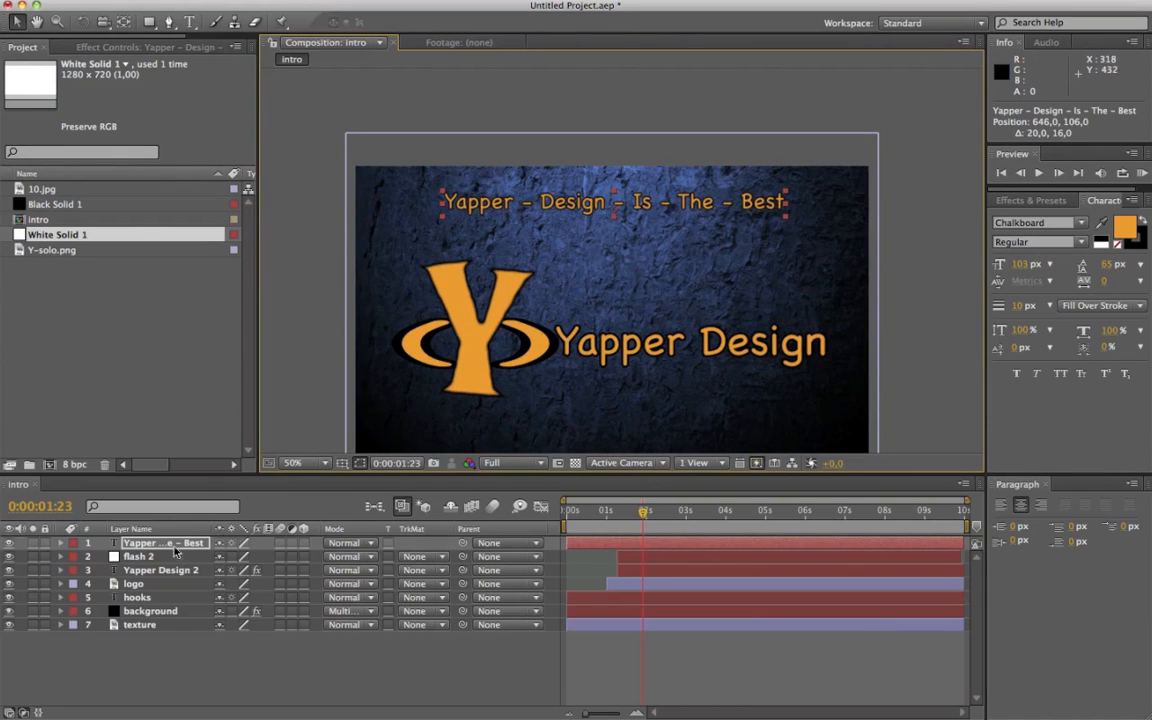
Split the tagline layer at 0:00:01:23 and delete the part before that time
{"action": "mouse_move", "coordinate": [133, 545]}
{"action": "left_mouse_down"}
{"action": "mouse_move", "coordinate": [123, 578]}
{"action": "mouse_move", "coordinate": [134, 548]}
{"action": "left_mouse_up"}
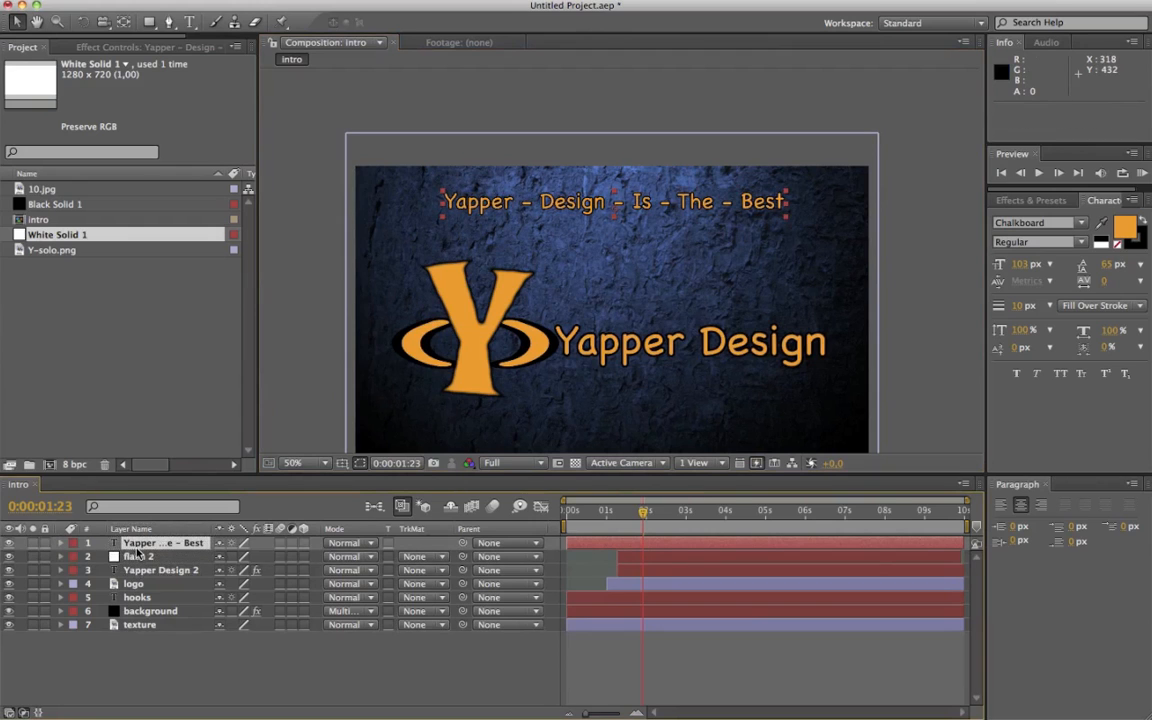
{"action": "left_click", "coordinate": [60, 543]}
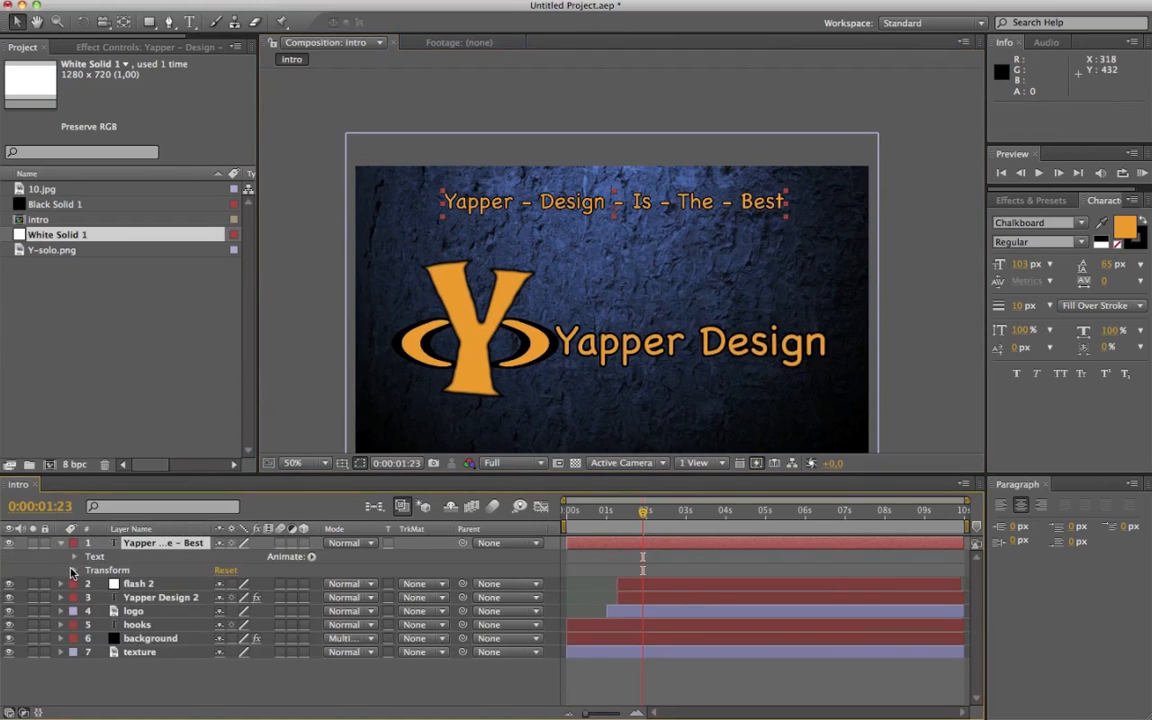
{"action": "left_click", "coordinate": [73, 570]}
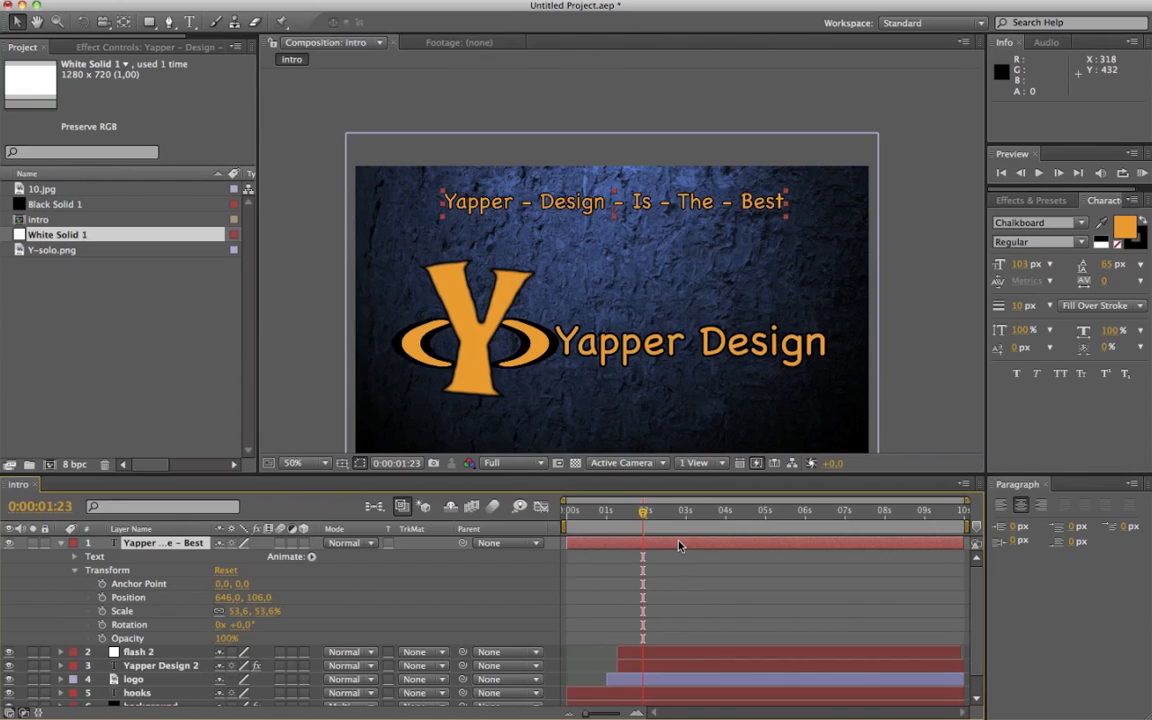
{"action": "key", "text": "super+shift+d"}
{"action": "left_click", "coordinate": [614, 568]}
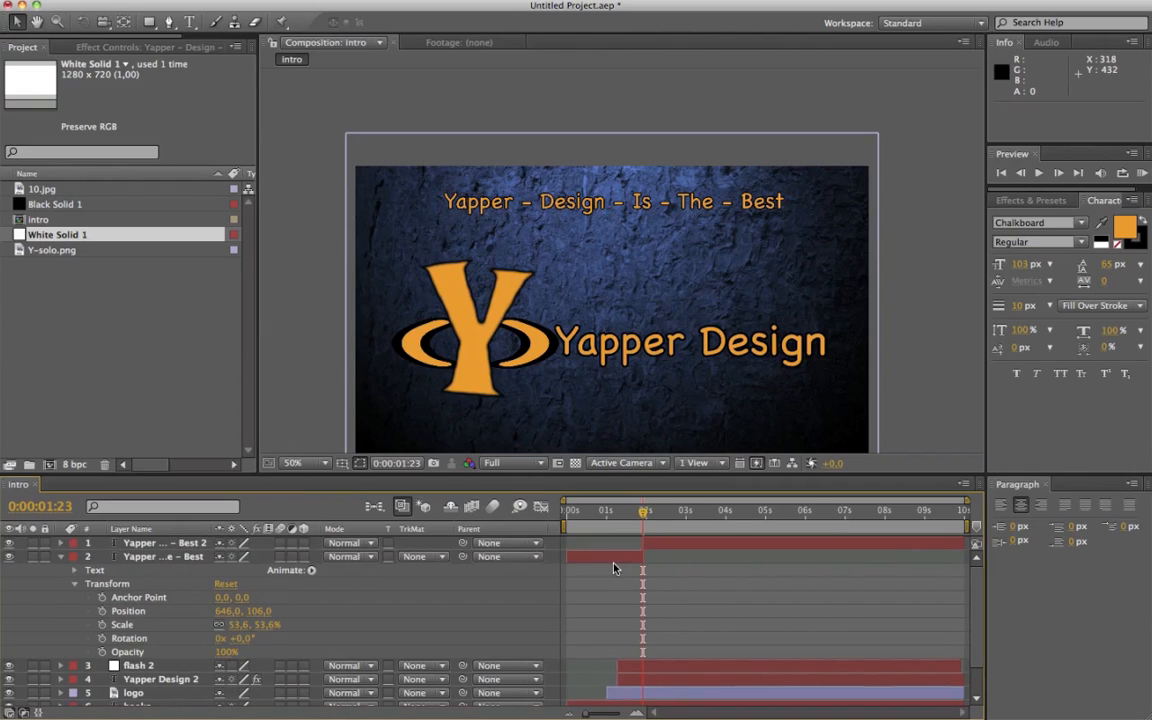
{"action": "left_click", "coordinate": [165, 556]}
{"action": "key", "text": "Delete"}
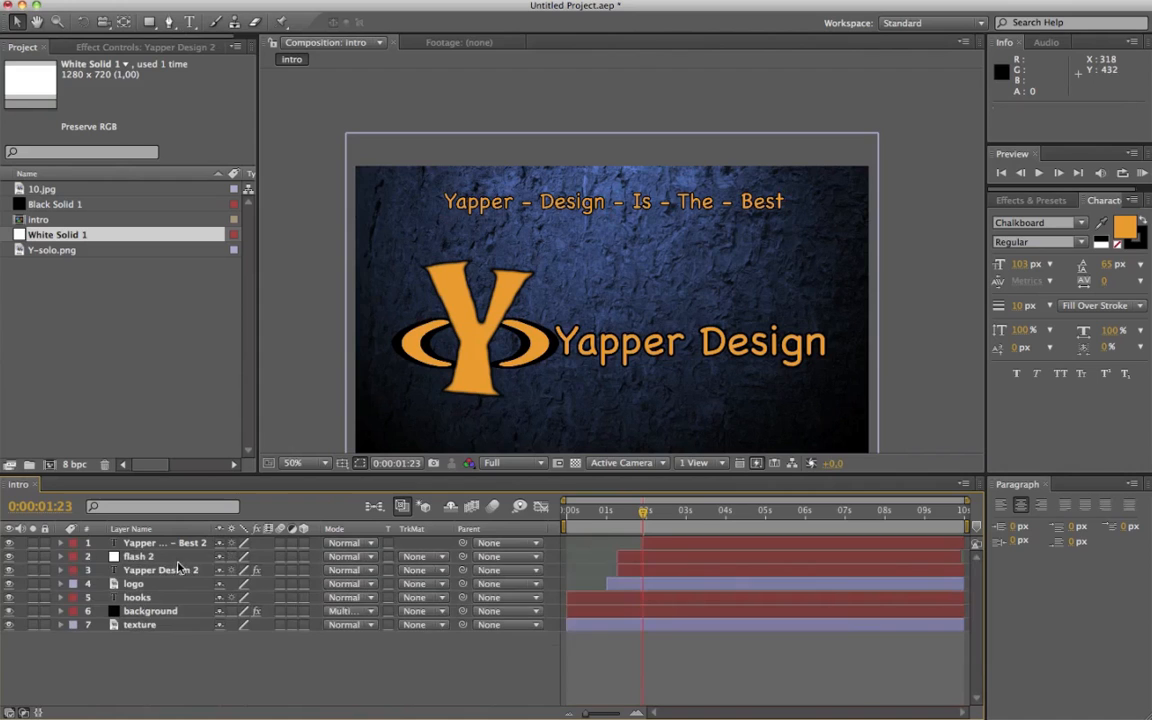
Shift the tagline layer so it starts at 0:00:02:10 and go to that time
{"action": "left_click", "coordinate": [130, 530]}
{"action": "left_click", "coordinate": [130, 530]}
{"action": "left_click_drag", "start_coordinate": [657, 543], "coordinate": [684, 543]}
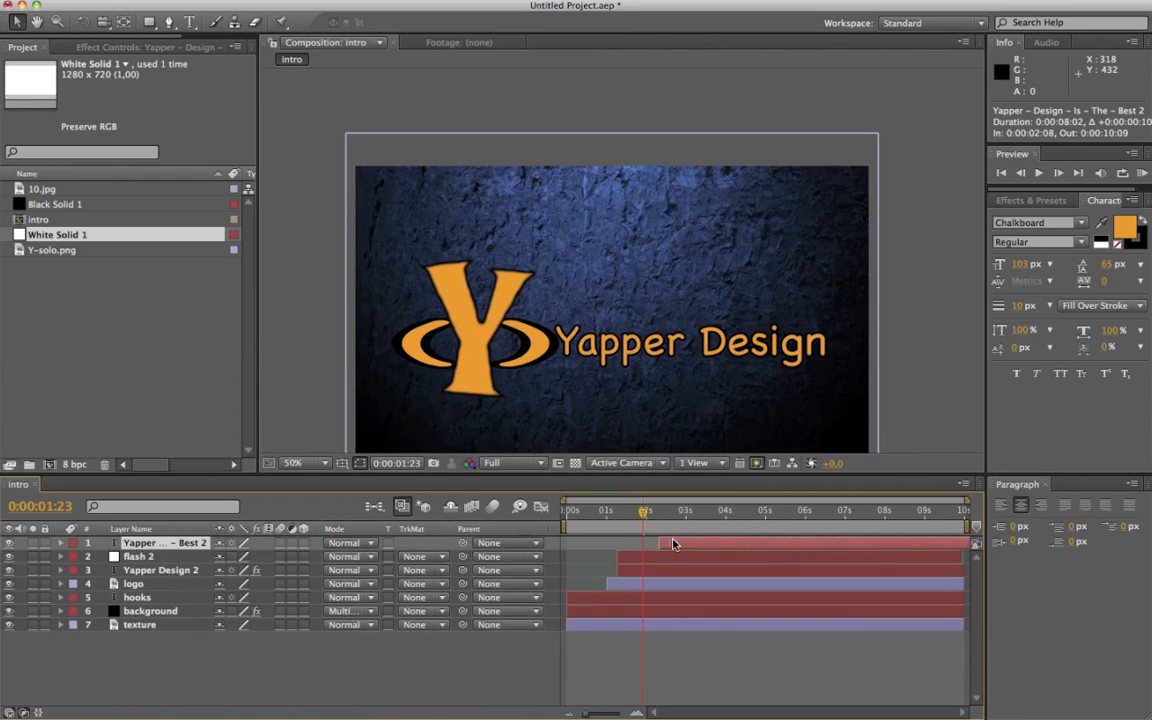
{"action": "left_click", "coordinate": [661, 525]}
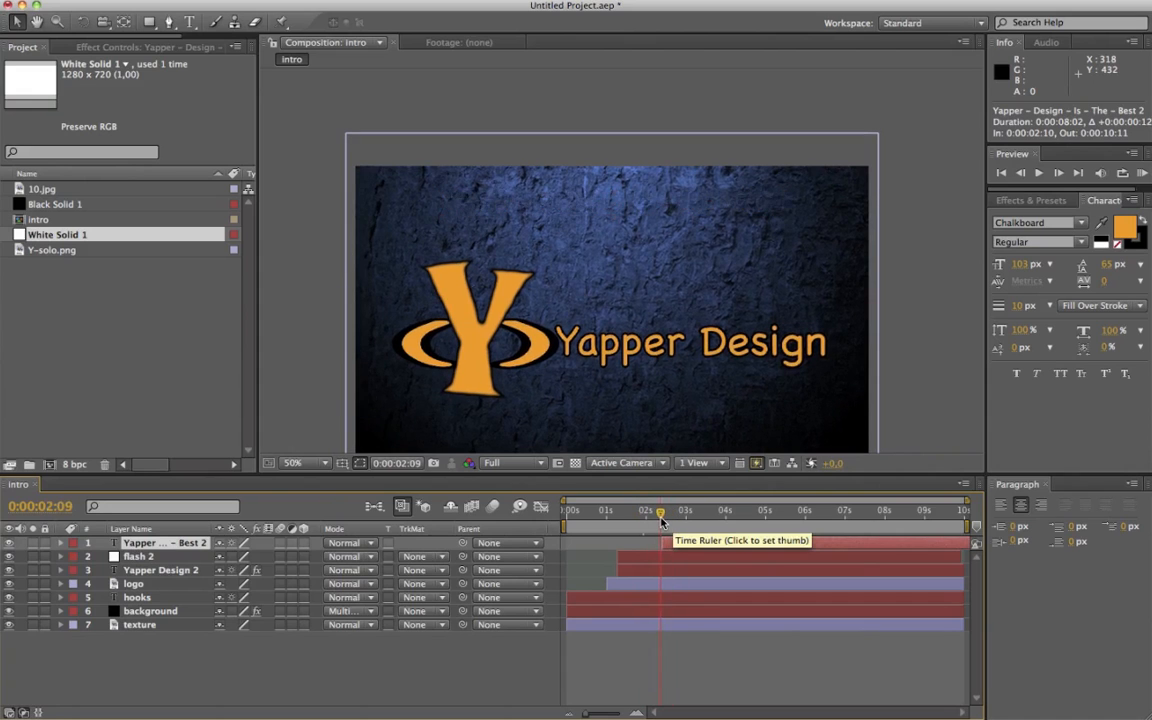
Keyframe the tagline layer's Opacity at 100% at 0:00:02:10
{"action": "left_click", "coordinate": [60, 543]}
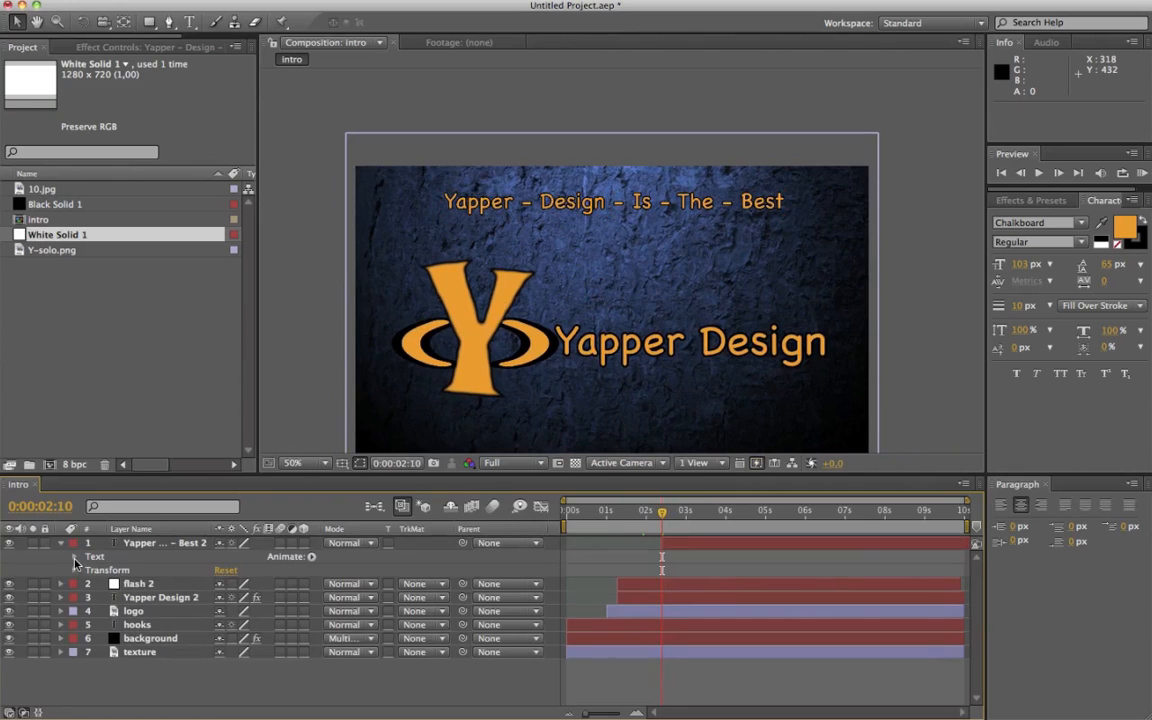
{"action": "left_click", "coordinate": [75, 557]}
{"action": "left_click", "coordinate": [75, 612]}
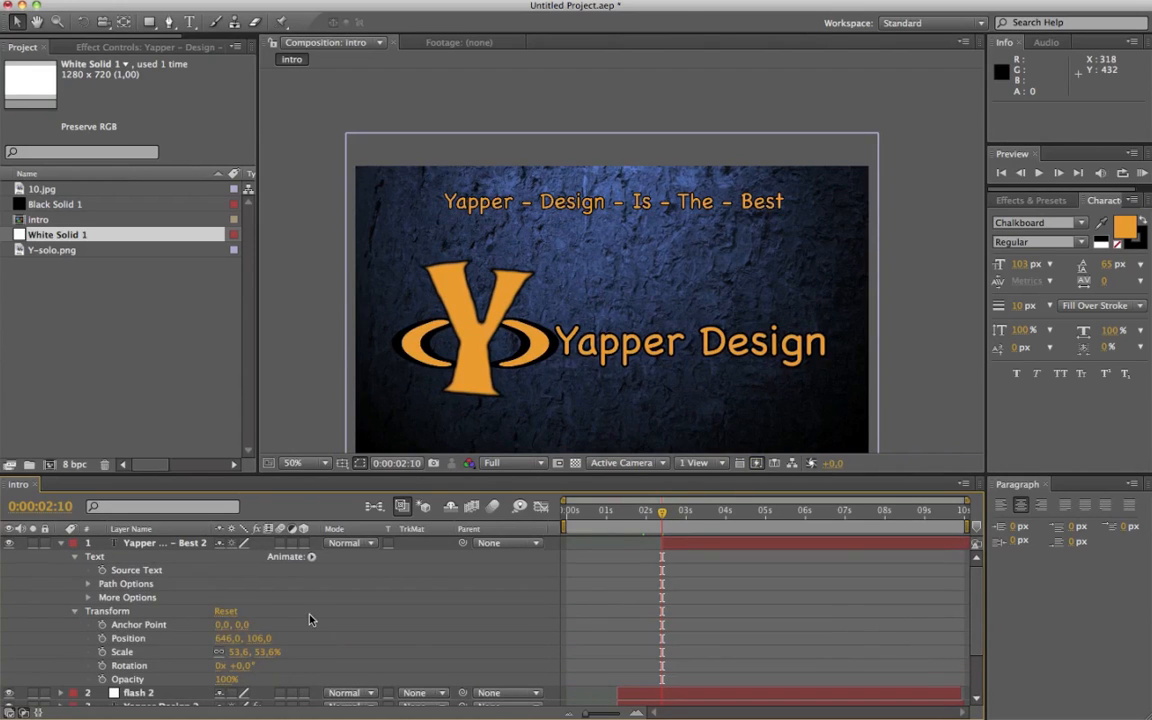
{"action": "left_click", "coordinate": [101, 679]}
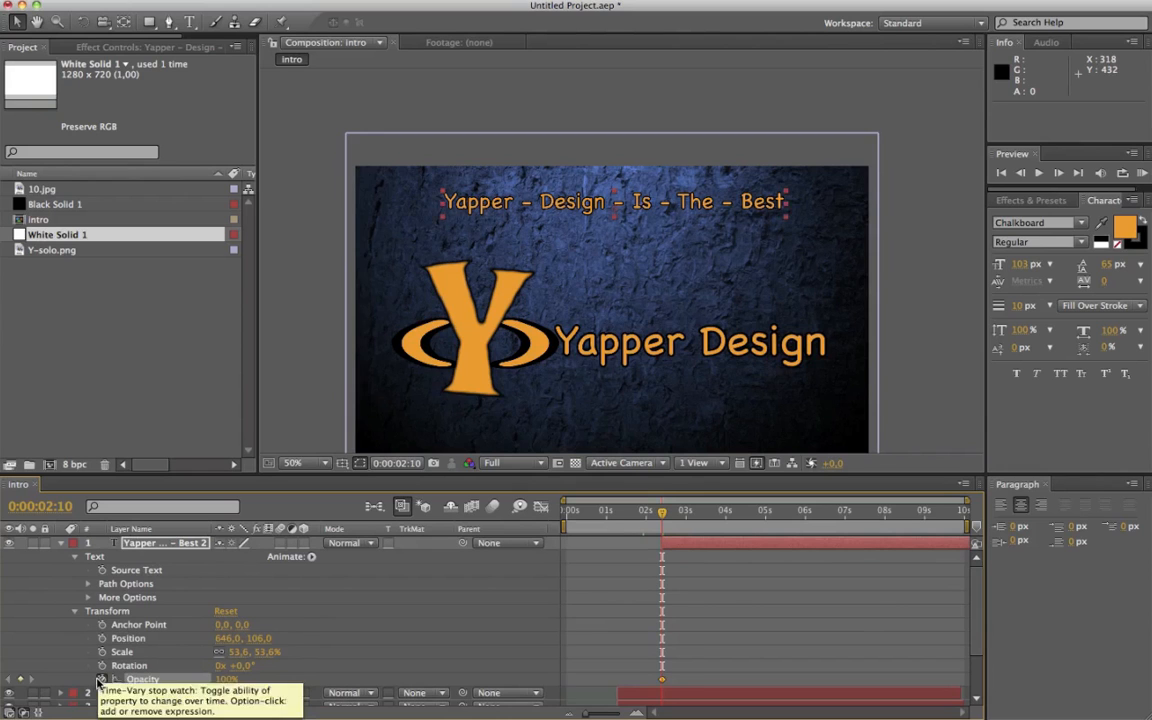
Add a Tracking animator to the tagline text and keyframe its Tracking Amount at -47 at 0:00:02:10
{"action": "left_click", "coordinate": [311, 556]}
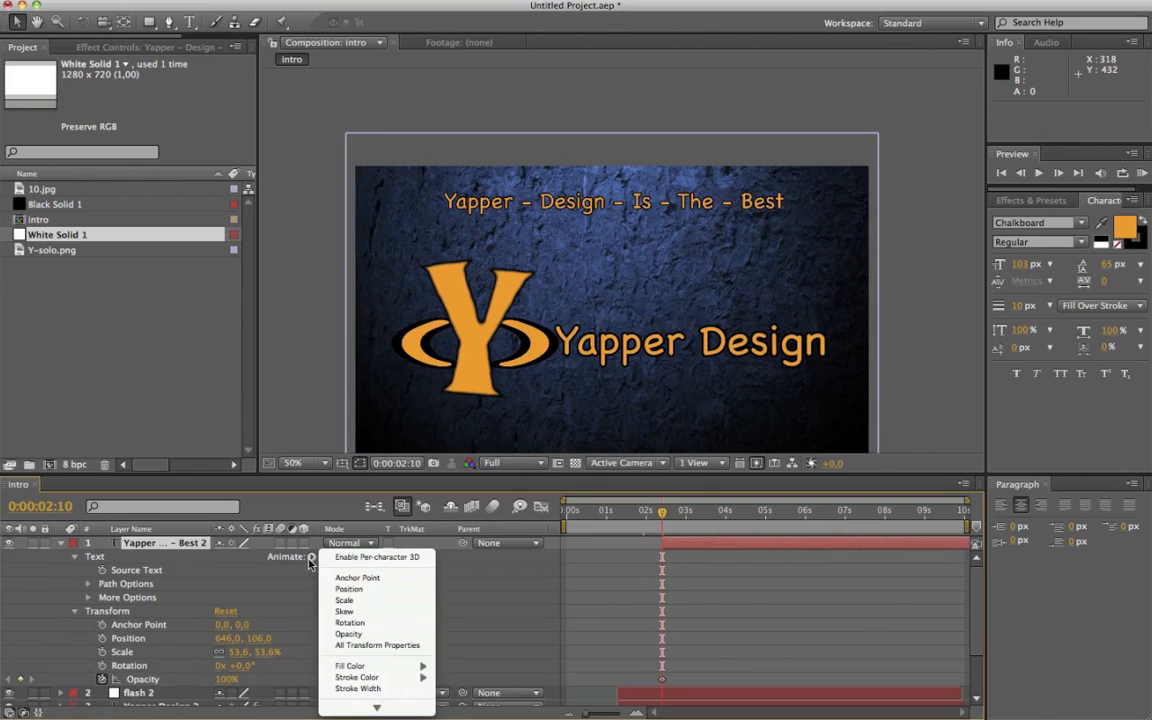
{"action": "left_click", "coordinate": [366, 641]}
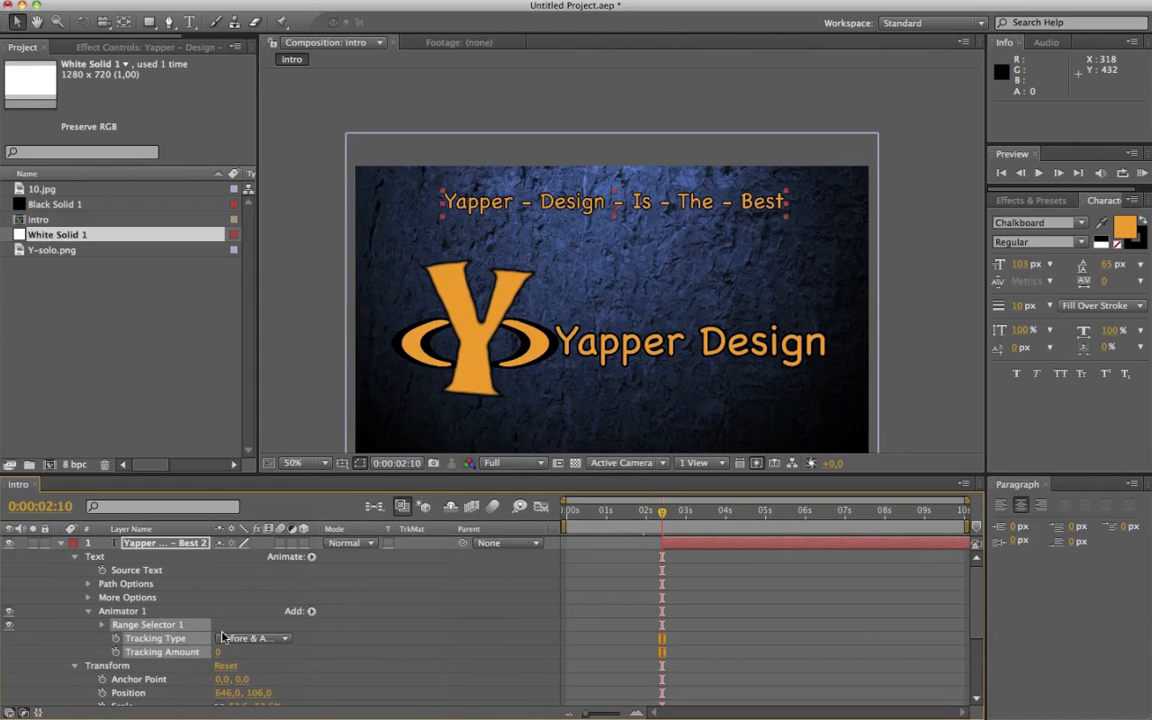
{"action": "left_click_drag", "start_coordinate": [216, 652], "coordinate": [179, 651]}
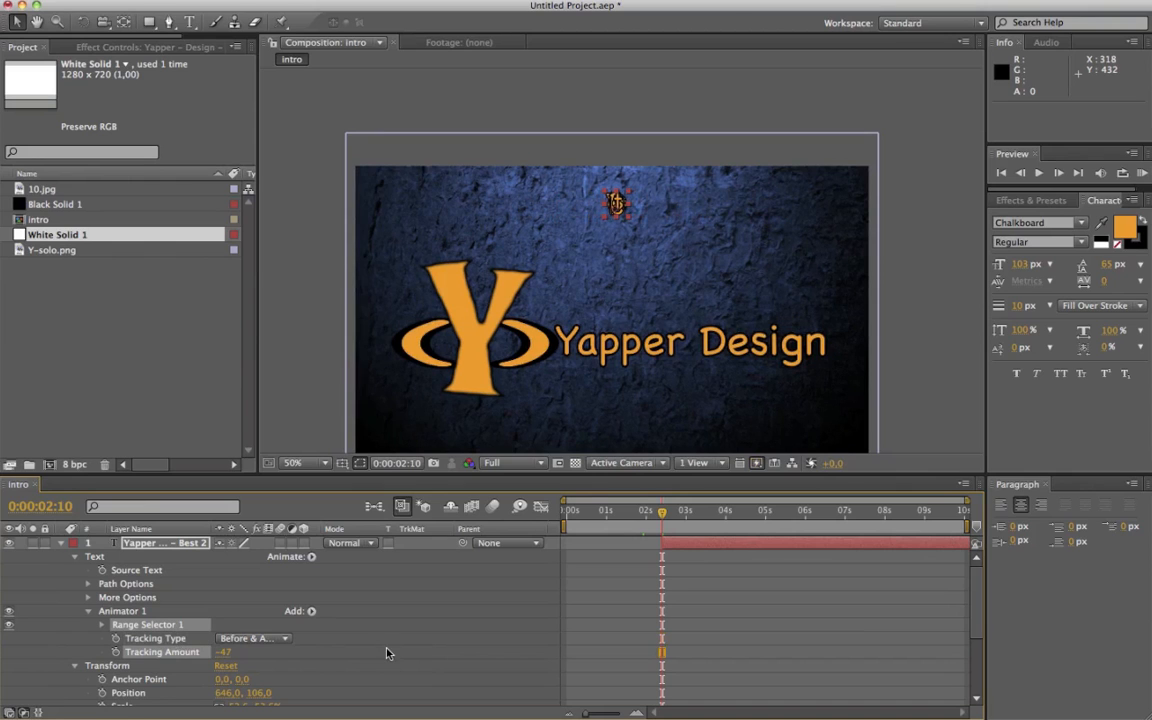
{"action": "left_click", "coordinate": [115, 652]}
{"action": "scroll", "coordinate": [105, 660], "scroll_direction": "down", "scroll_amount": 3}
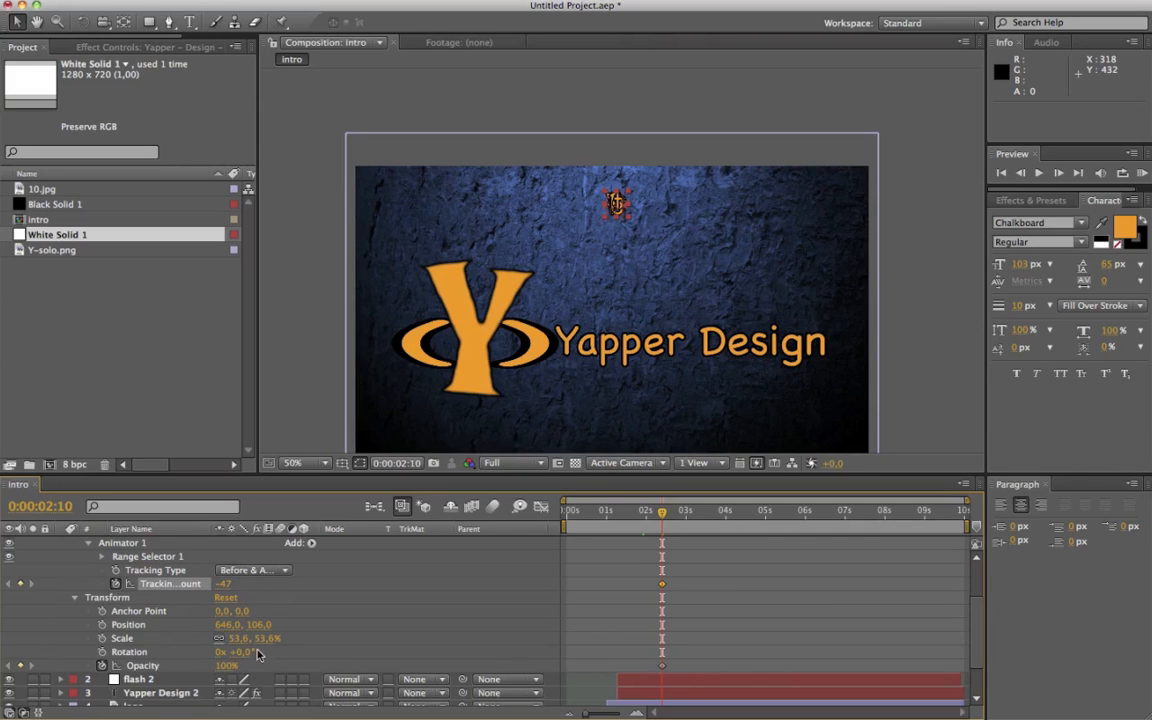
At 0:00:03:00, set the tagline's Tracking Amount to 5
{"action": "left_click", "coordinate": [1053, 177]}
{"action": "left_click", "coordinate": [1053, 177]}
{"action": "left_click", "coordinate": [1053, 177]}
{"action": "left_click", "coordinate": [1053, 177]}
{"action": "left_click", "coordinate": [1053, 177]}
{"action": "left_click", "coordinate": [1053, 177]}
{"action": "left_click", "coordinate": [1053, 177]}
{"action": "left_click", "coordinate": [1053, 177]}
{"action": "left_click", "coordinate": [1053, 177]}
{"action": "left_click", "coordinate": [1053, 177]}
{"action": "left_click", "coordinate": [1053, 177]}
{"action": "left_click", "coordinate": [1053, 177]}
{"action": "left_click", "coordinate": [1053, 177]}
{"action": "left_click", "coordinate": [1053, 177]}
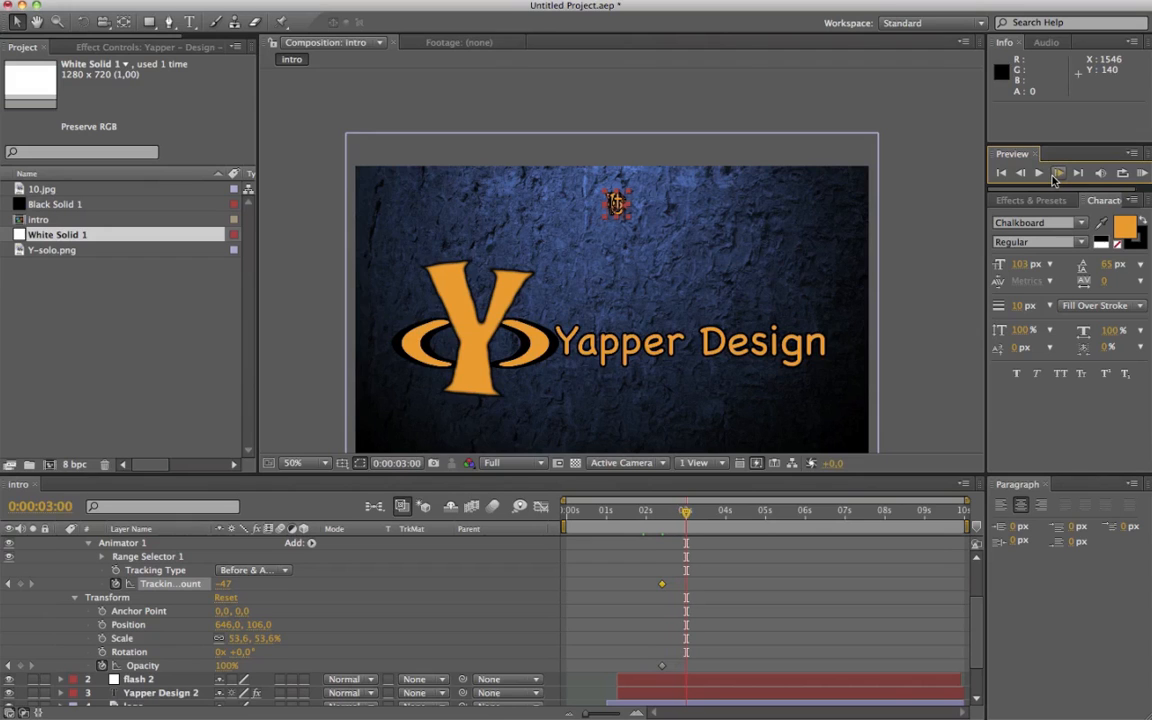
{"action": "left_click", "coordinate": [1053, 177]}
{"action": "left_click_drag", "start_coordinate": [222, 584], "coordinate": [246, 569]}
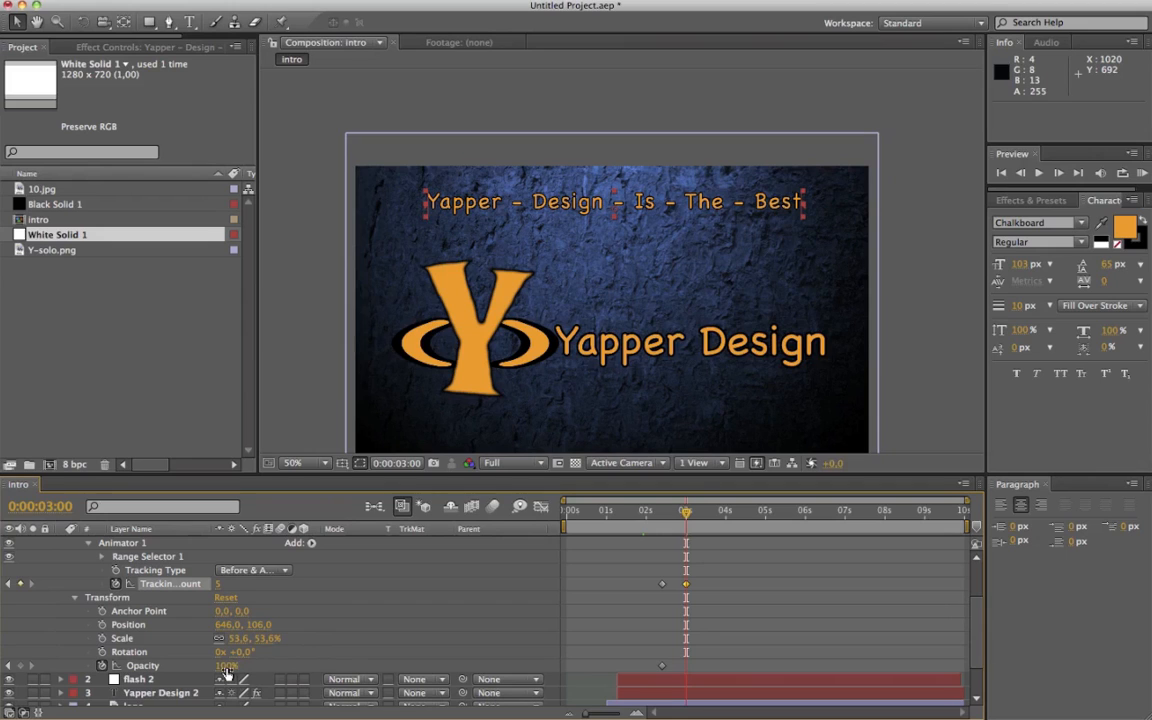
Add a second 100% Opacity keyframe to the tagline and move it to 0:00:02:20
{"action": "left_click", "coordinate": [22, 666]}
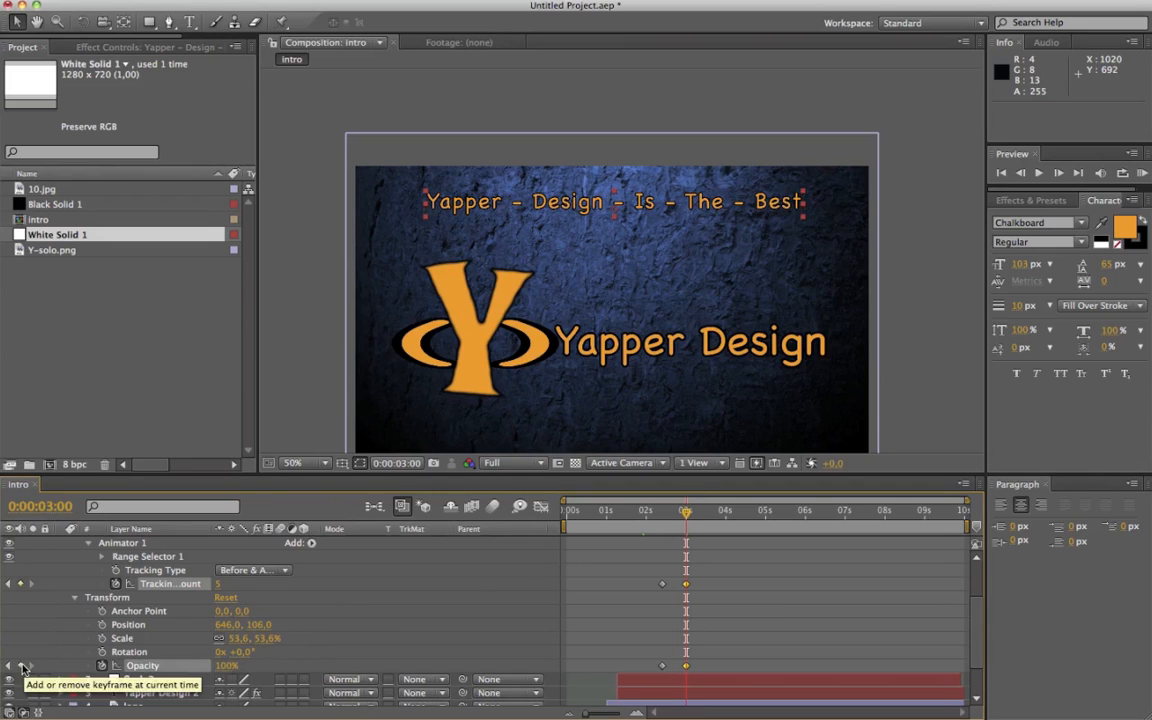
{"action": "left_click", "coordinate": [686, 667]}
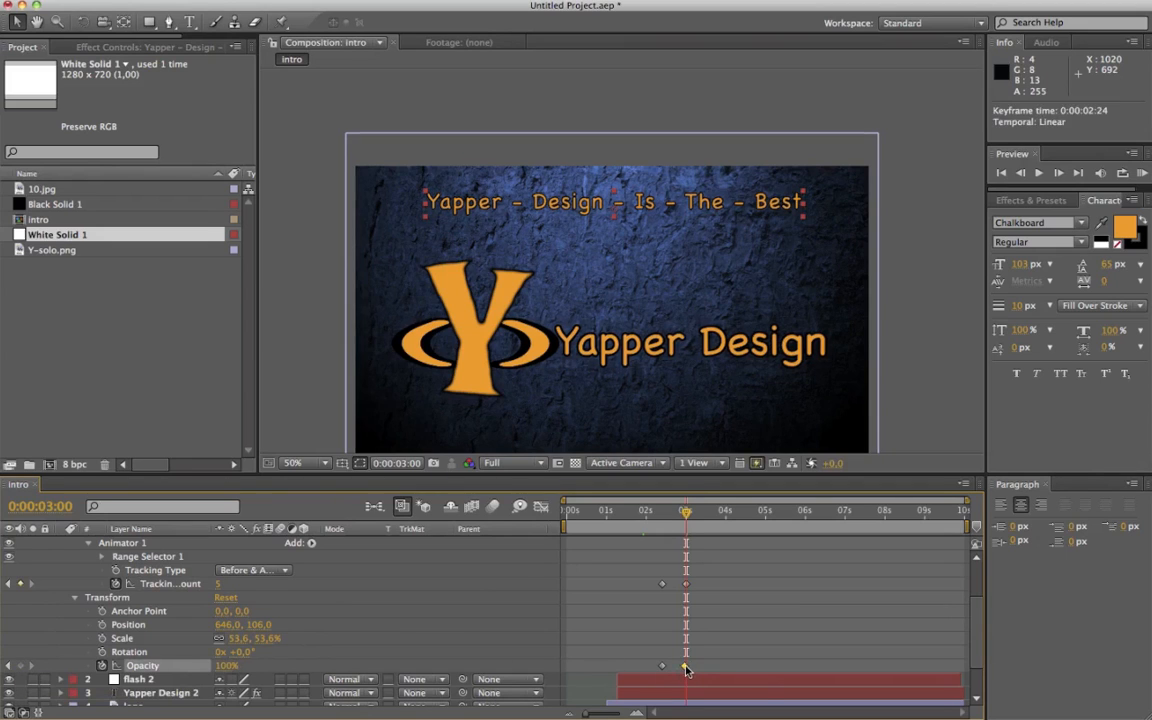
{"action": "left_click_drag", "start_coordinate": [686, 668], "coordinate": [682, 668]}
{"action": "left_click_drag", "start_coordinate": [687, 514], "coordinate": [675, 516]}
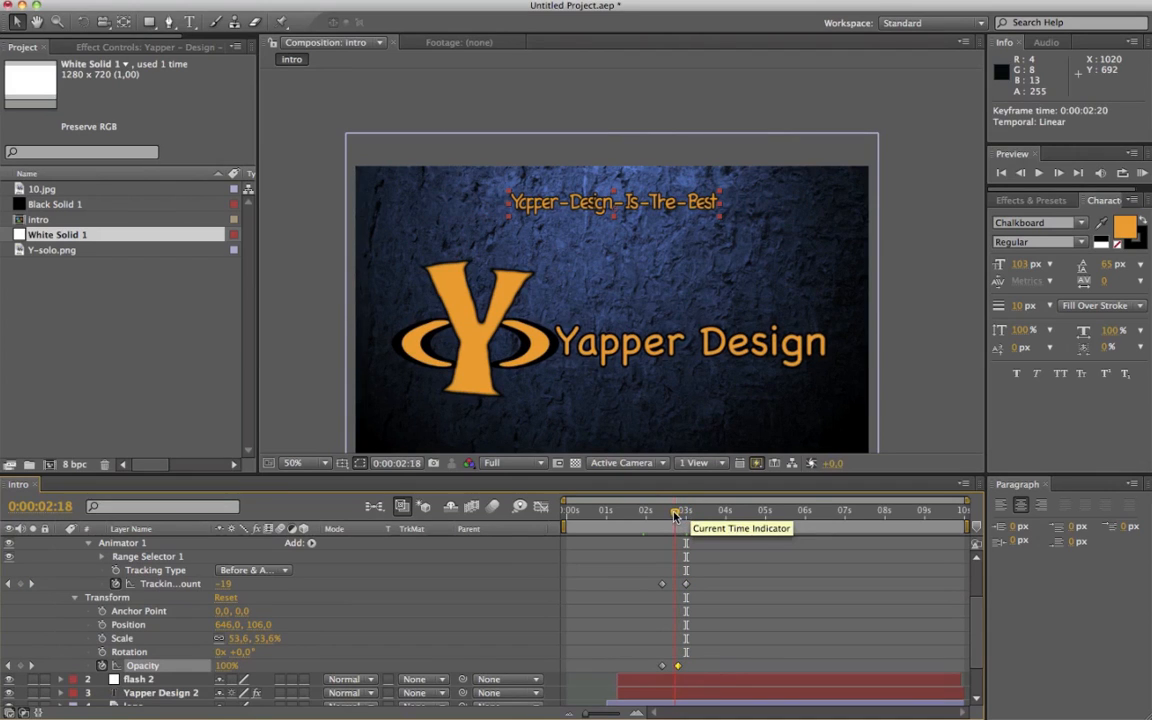
Move the tagline's second Opacity keyframe to 0:00:02:18 and set the Opacity at 0:00:02:10 to 0%
{"action": "left_click_drag", "start_coordinate": [677, 672], "coordinate": [675, 670]}
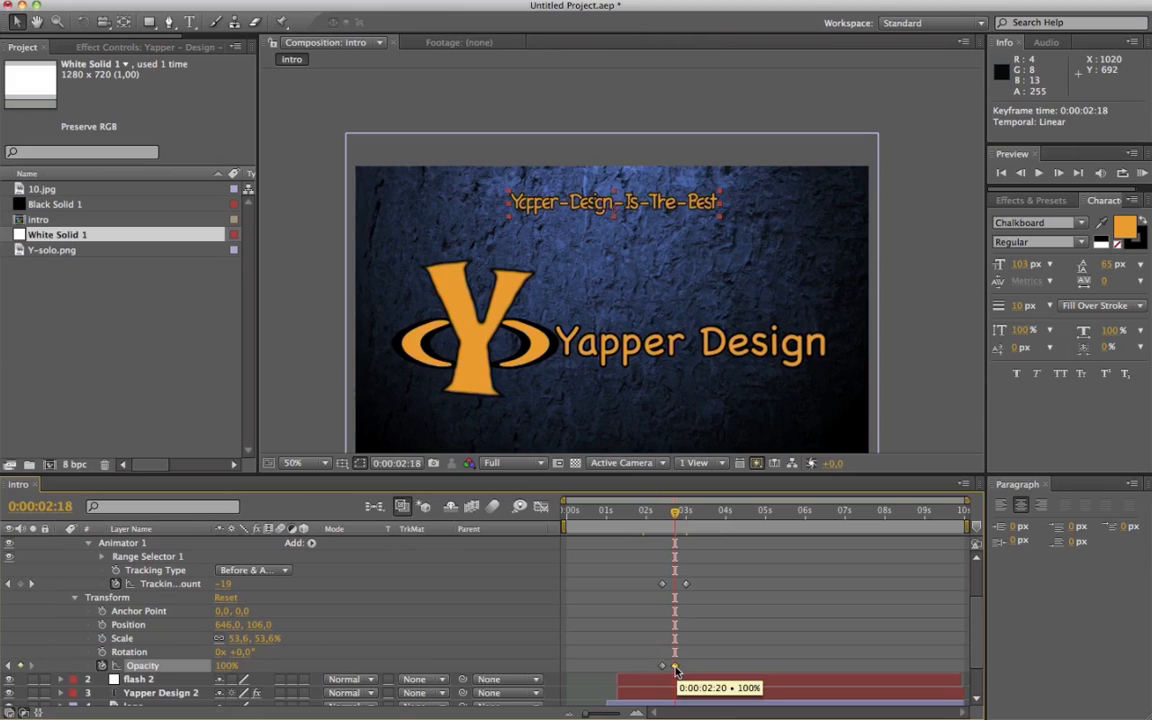
{"action": "key", "text": "j"}
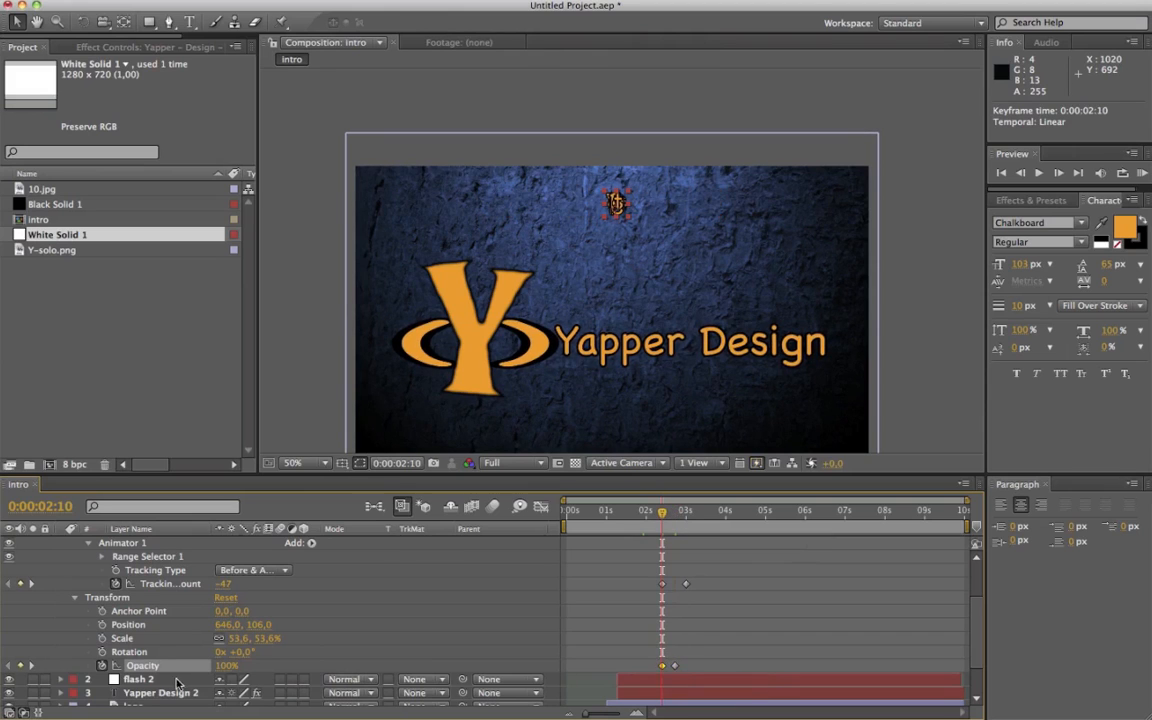
{"action": "left_click", "coordinate": [226, 667]}
{"action": "type", "text": "0"}
{"action": "key", "text": "Return"}
At 0:00:06:07, set the tagline's Tracking Amount to 14 as a third keyframe, and collapse the layer's properties
{"action": "left_click_drag", "start_coordinate": [661, 511], "coordinate": [687, 514]}
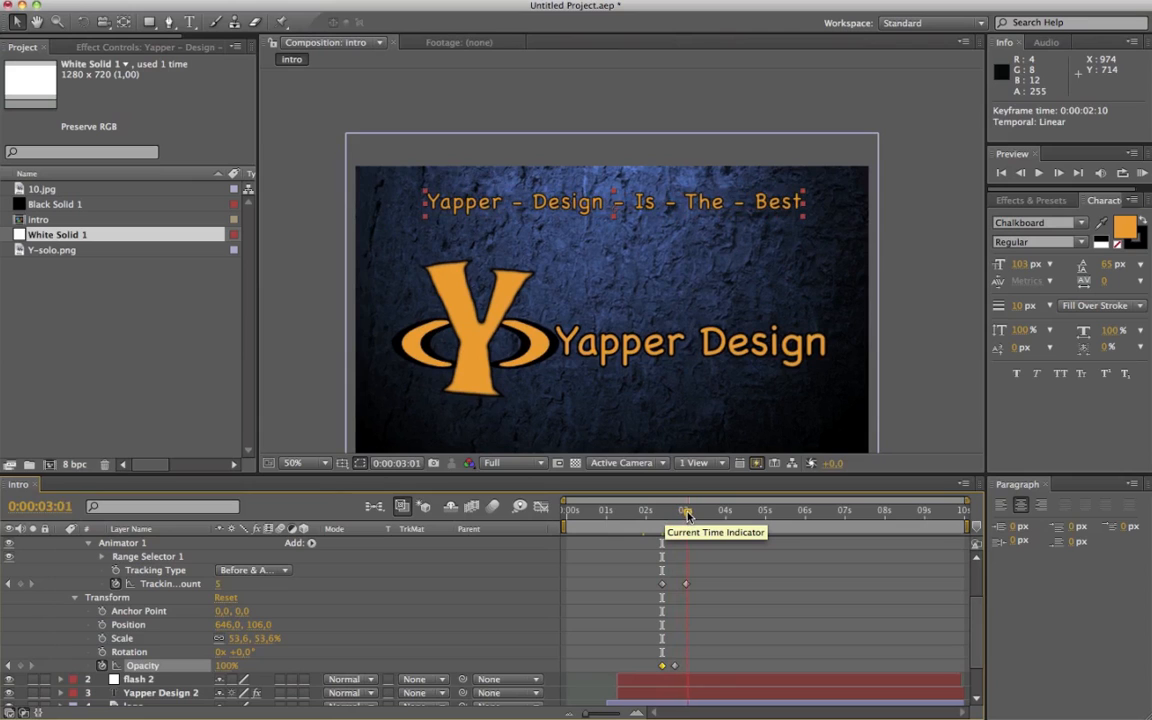
{"action": "left_click", "coordinate": [814, 512]}
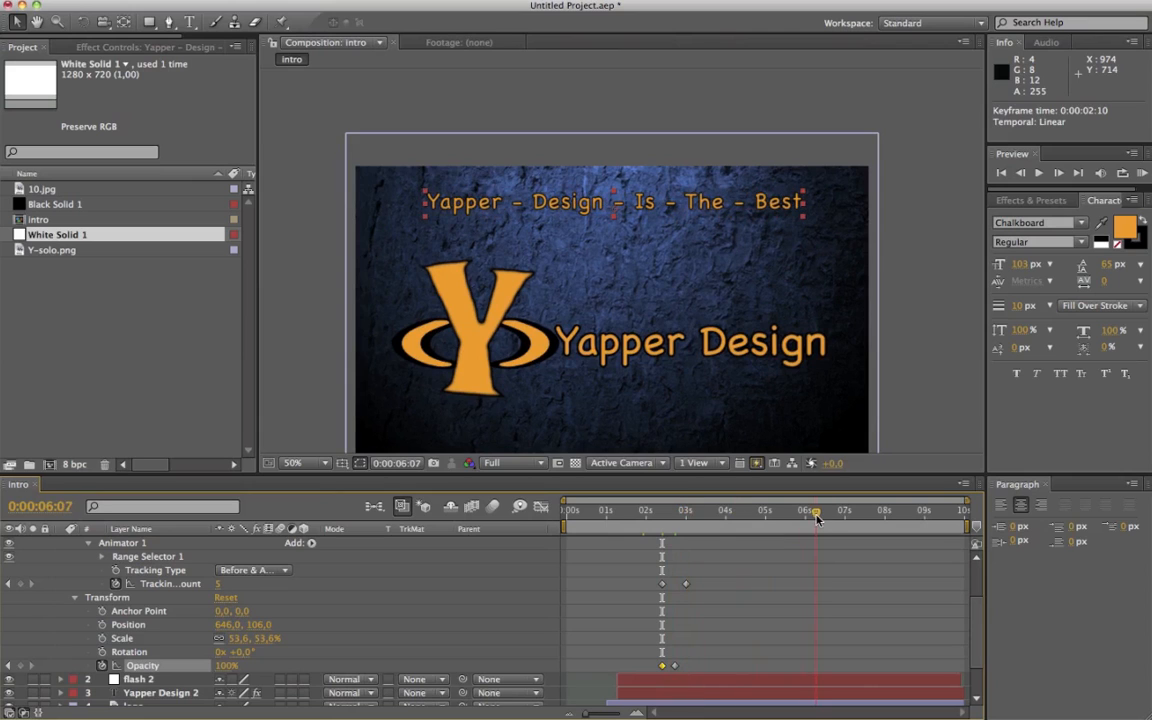
{"action": "left_click", "coordinate": [214, 587]}
{"action": "left_click_drag", "start_coordinate": [221, 583], "coordinate": [232, 583]}
{"action": "mouse_move", "coordinate": [765, 511]}
{"action": "left_mouse_down"}
{"action": "mouse_move", "coordinate": [617, 511]}
{"action": "mouse_move", "coordinate": [732, 512]}
{"action": "mouse_move", "coordinate": [764, 532]}
{"action": "left_mouse_up"}
{"action": "scroll", "coordinate": [92, 560], "scroll_direction": "up", "scroll_amount": 5}
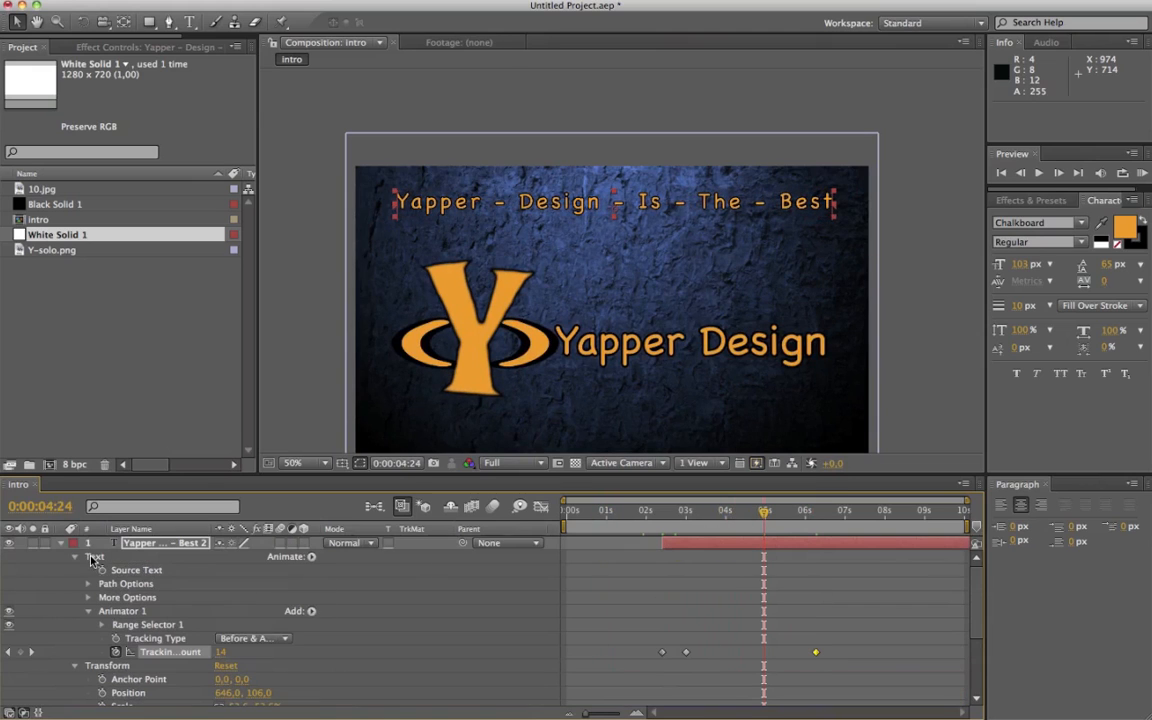
{"action": "left_click", "coordinate": [61, 543]}
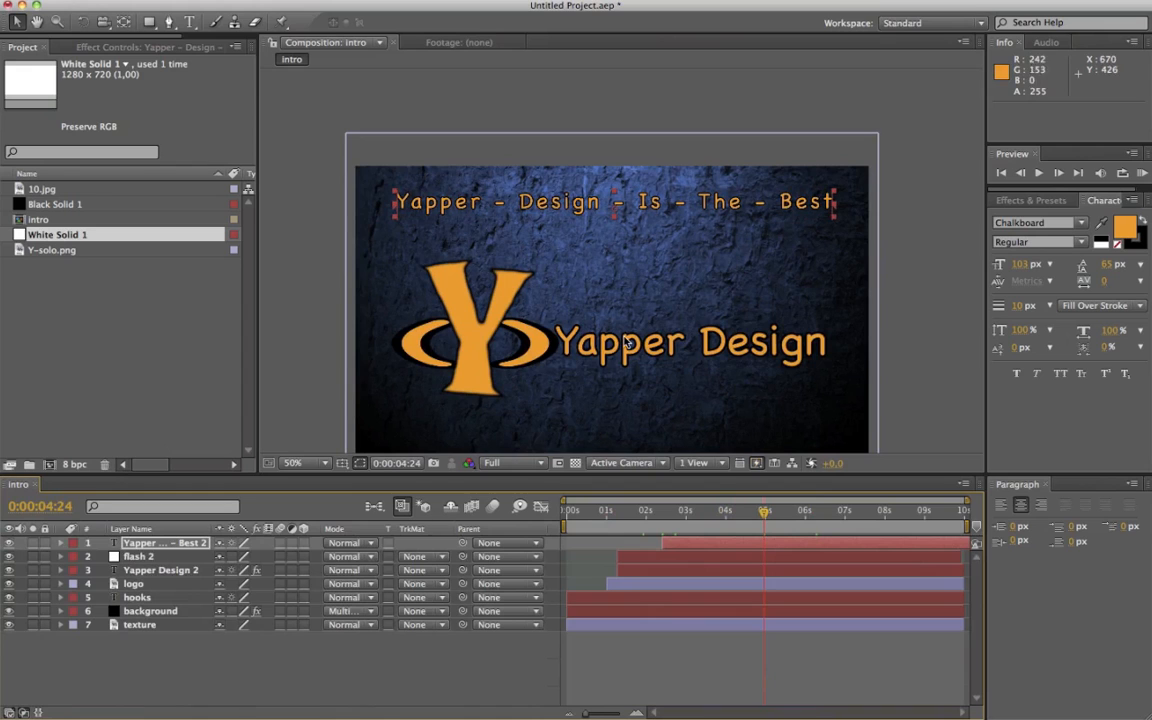
Apply the Lens Flare effect to the background layer and place its Flare Center at about 1210, 94
{"action": "left_click", "coordinate": [1030, 200]}
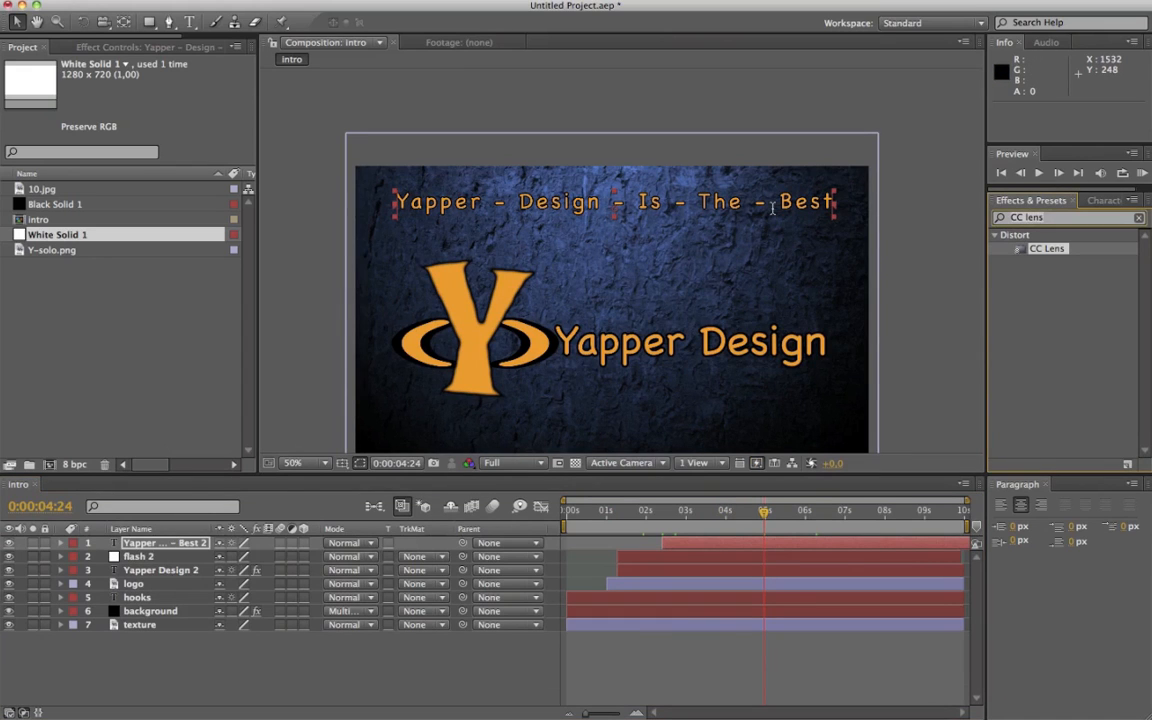
{"action": "type", "text": "lens"}
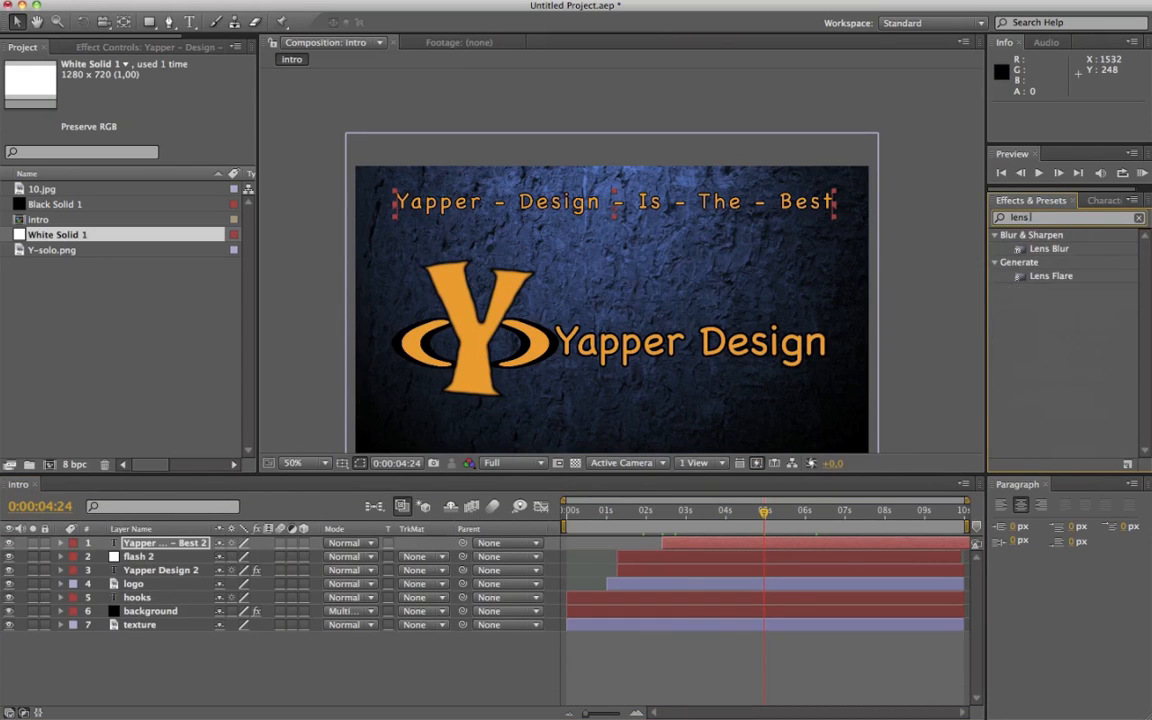
{"action": "left_click_drag", "start_coordinate": [1050, 276], "coordinate": [152, 611]}
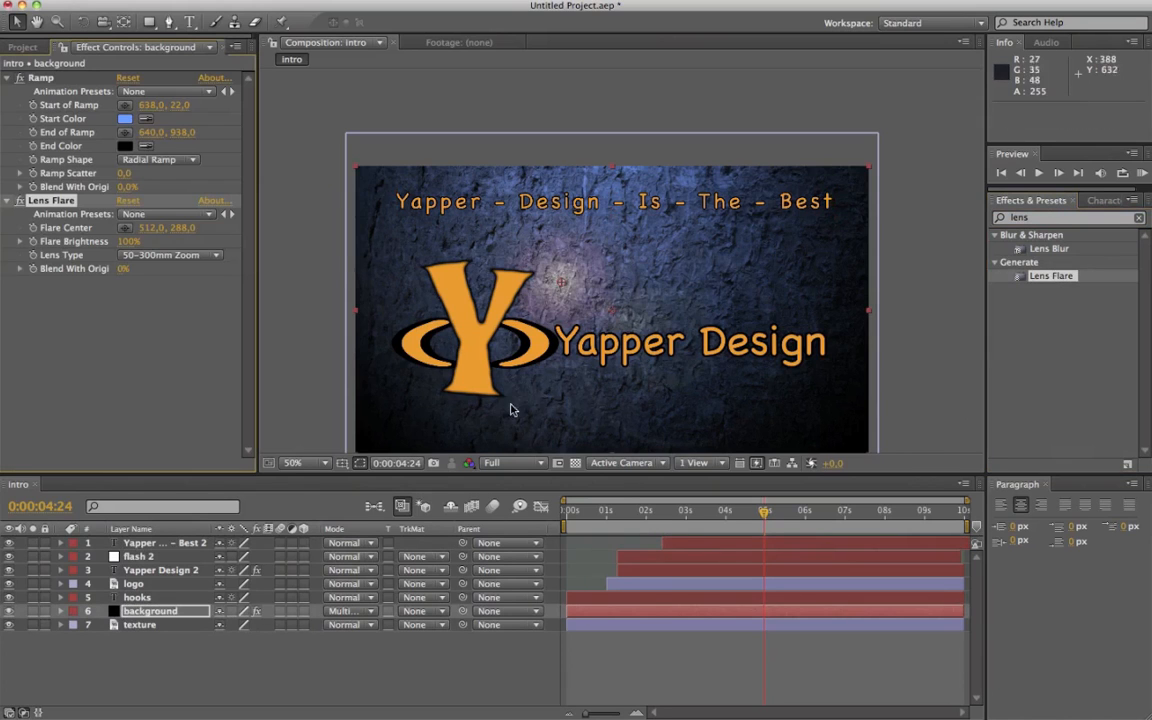
{"action": "left_click_drag", "start_coordinate": [561, 282], "coordinate": [844, 205]}
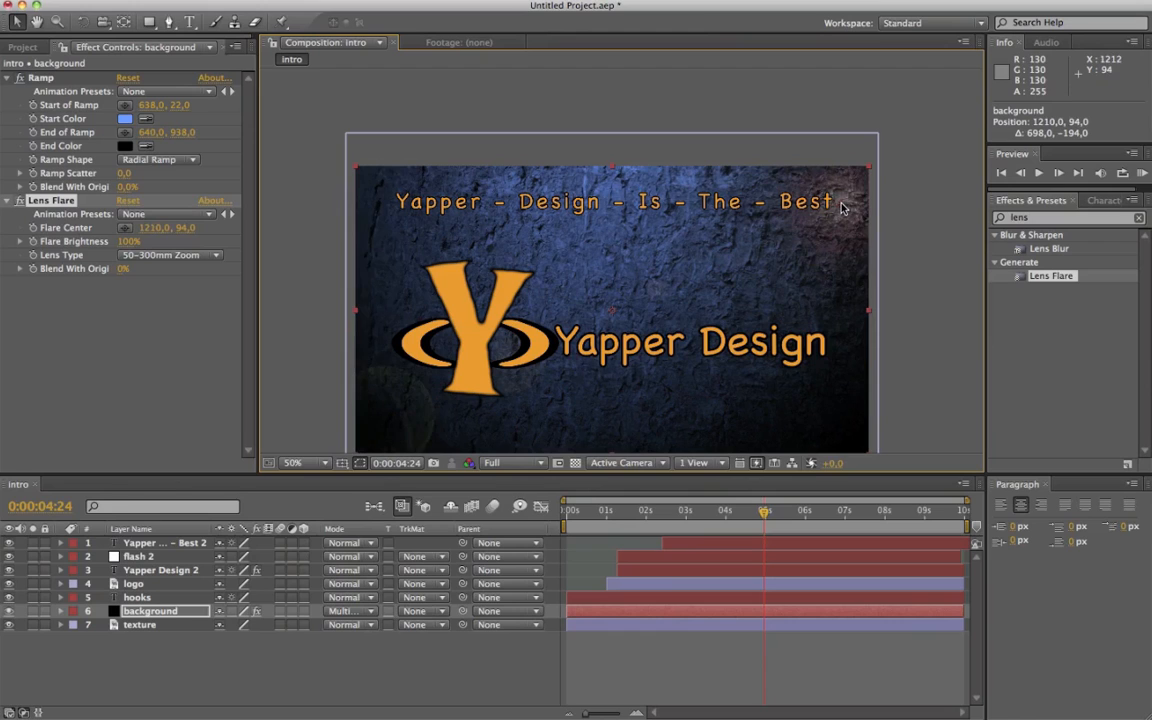
Try the 105mm Prime and 35mm Prime lens types on the Lens Flare and undo the changes
{"action": "left_click", "coordinate": [160, 258]}
{"action": "left_click", "coordinate": [164, 278]}
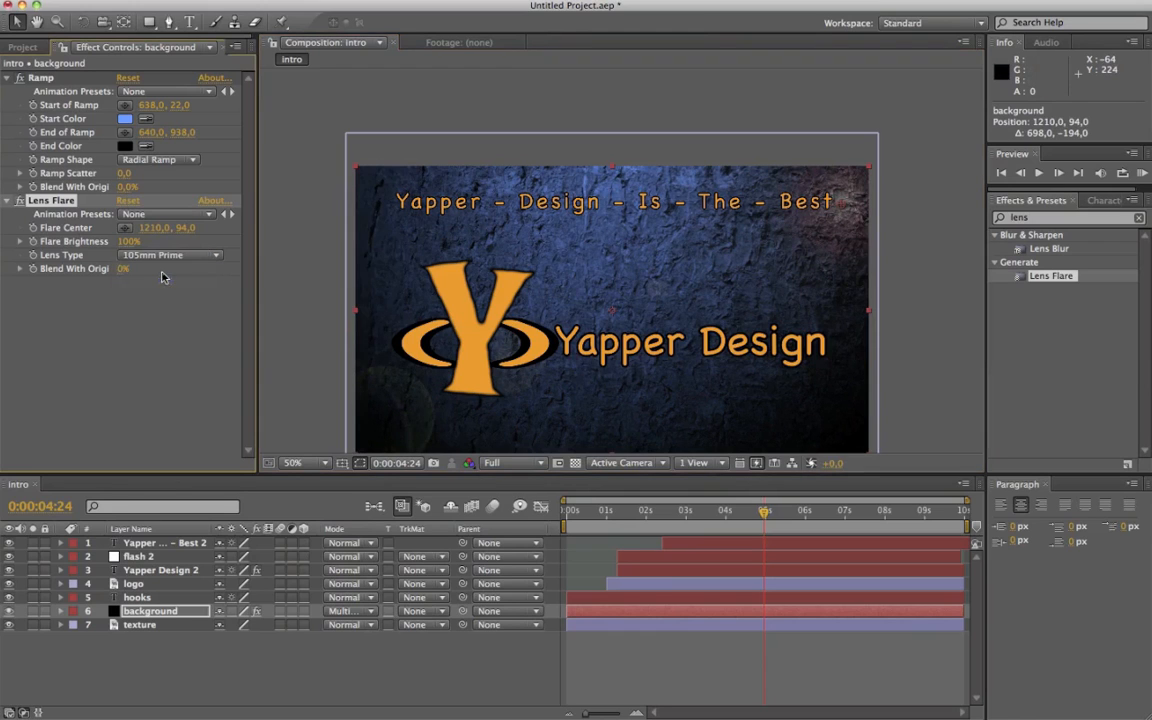
{"action": "left_click", "coordinate": [152, 256]}
{"action": "left_click", "coordinate": [174, 257]}
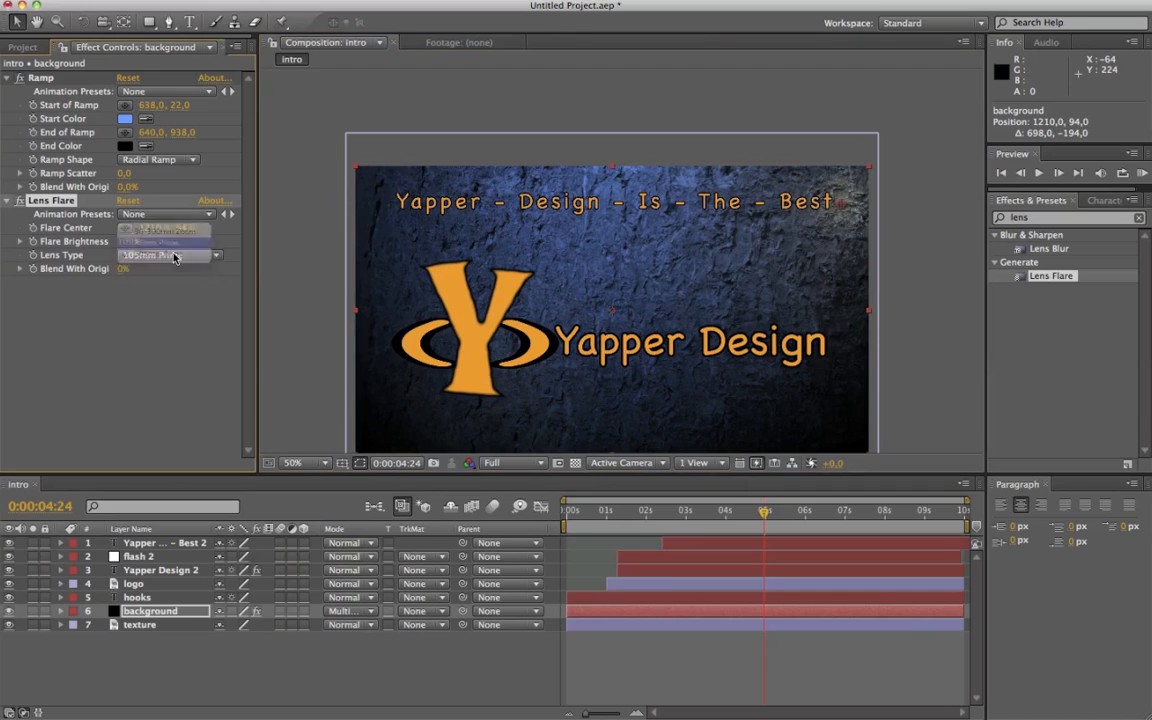
{"action": "left_click", "coordinate": [168, 256]}
{"action": "left_click", "coordinate": [160, 234]}
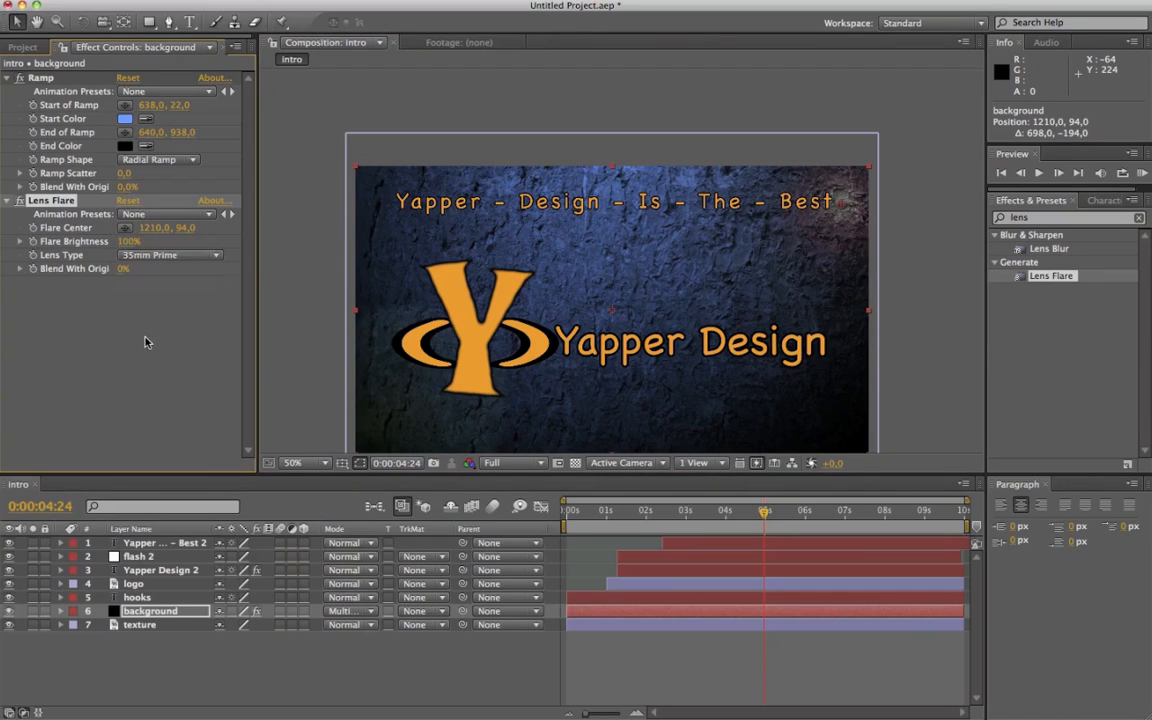
{"action": "key", "text": "super+z"}
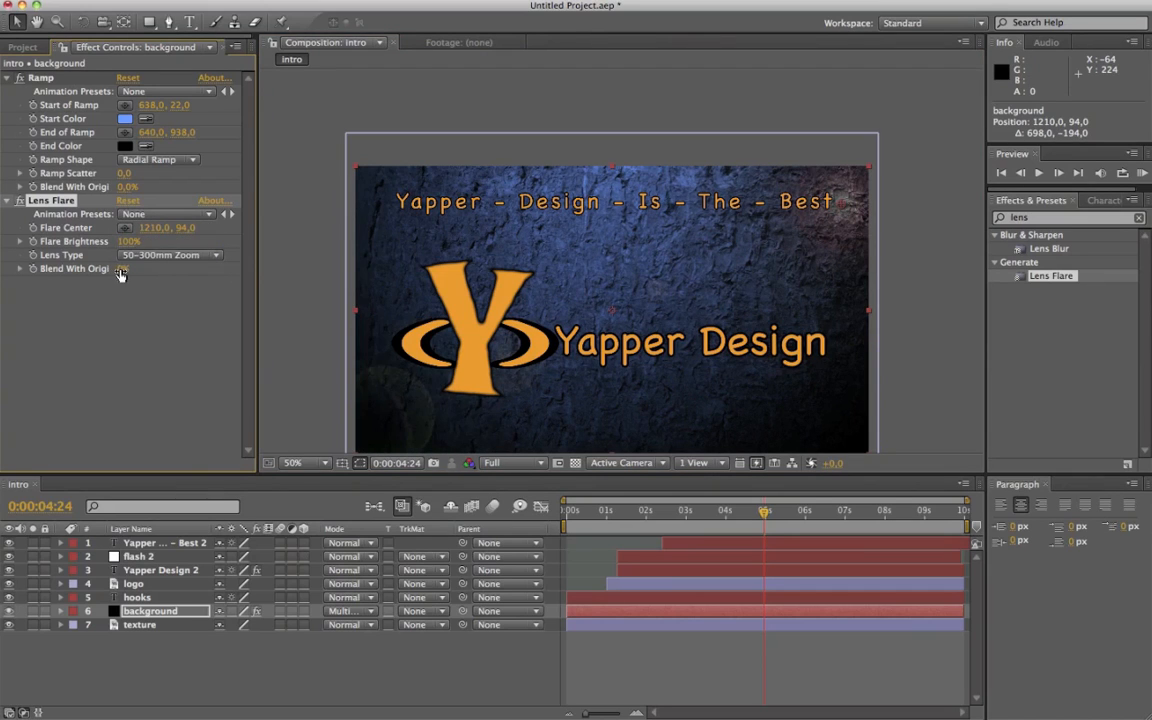
Set the Lens Flare's Flare Brightness to 118% and move its Flare Center just outside the frame's right edge, about 1334, 98
{"action": "left_click_drag", "start_coordinate": [124, 250], "coordinate": [183, 241]}
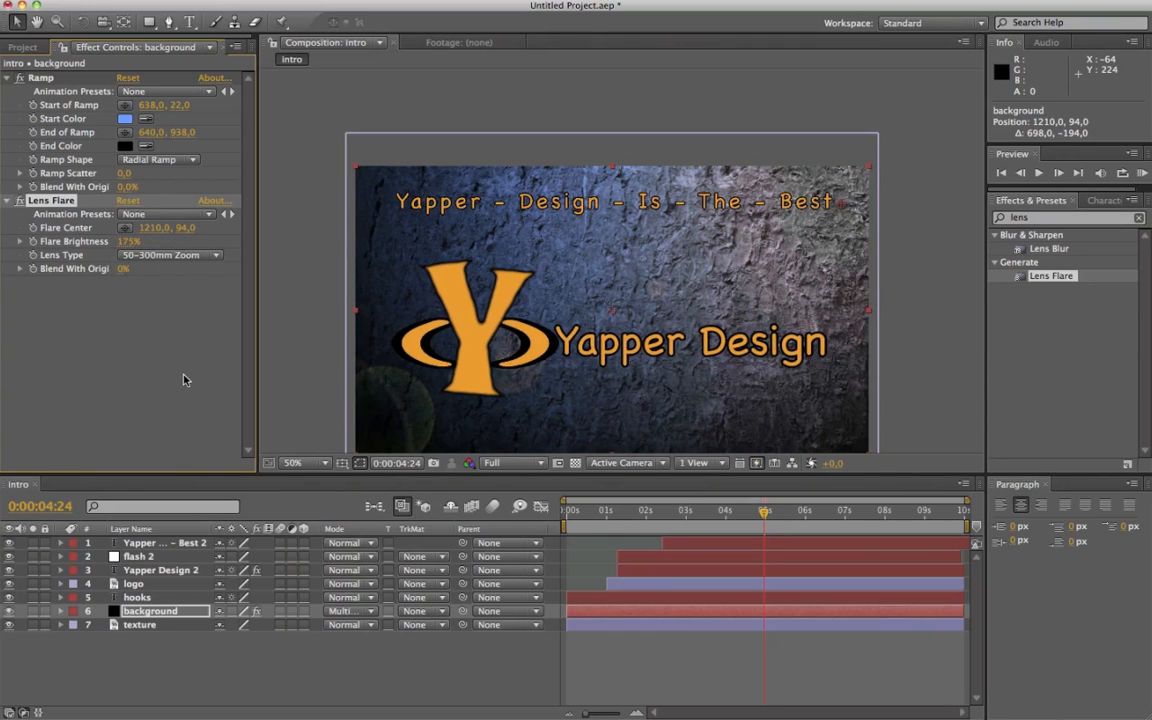
{"action": "left_click_drag", "start_coordinate": [140, 246], "coordinate": [74, 241]}
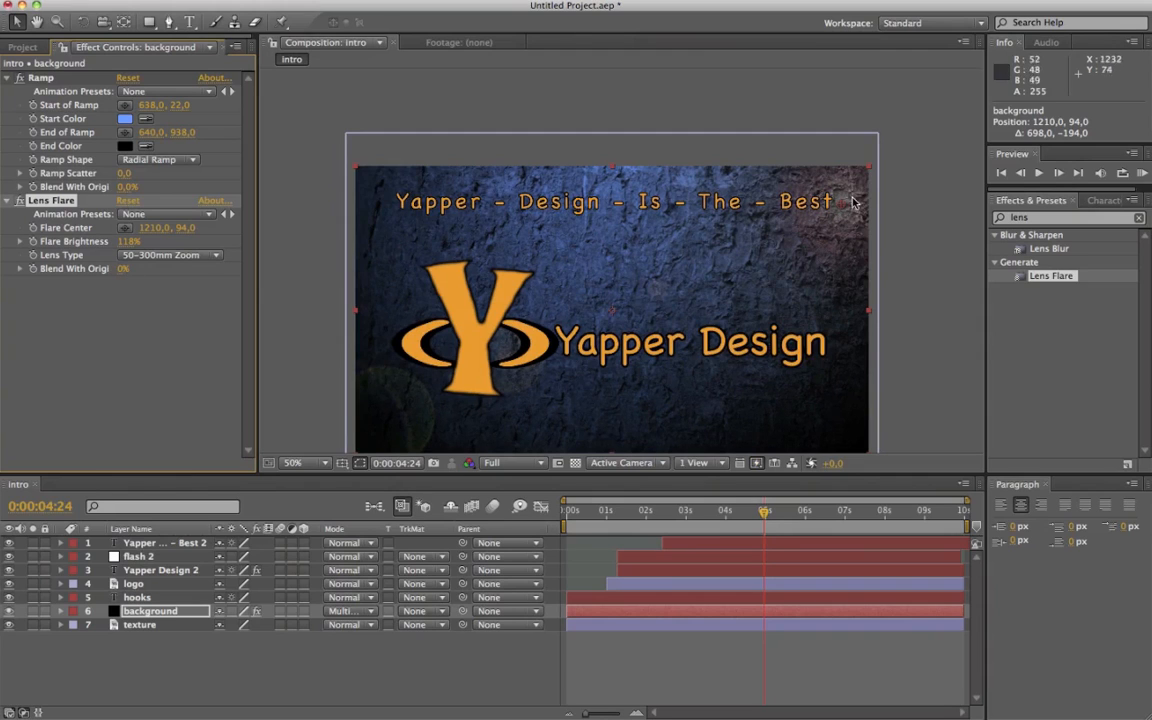
{"action": "left_click_drag", "start_coordinate": [841, 208], "coordinate": [893, 211]}
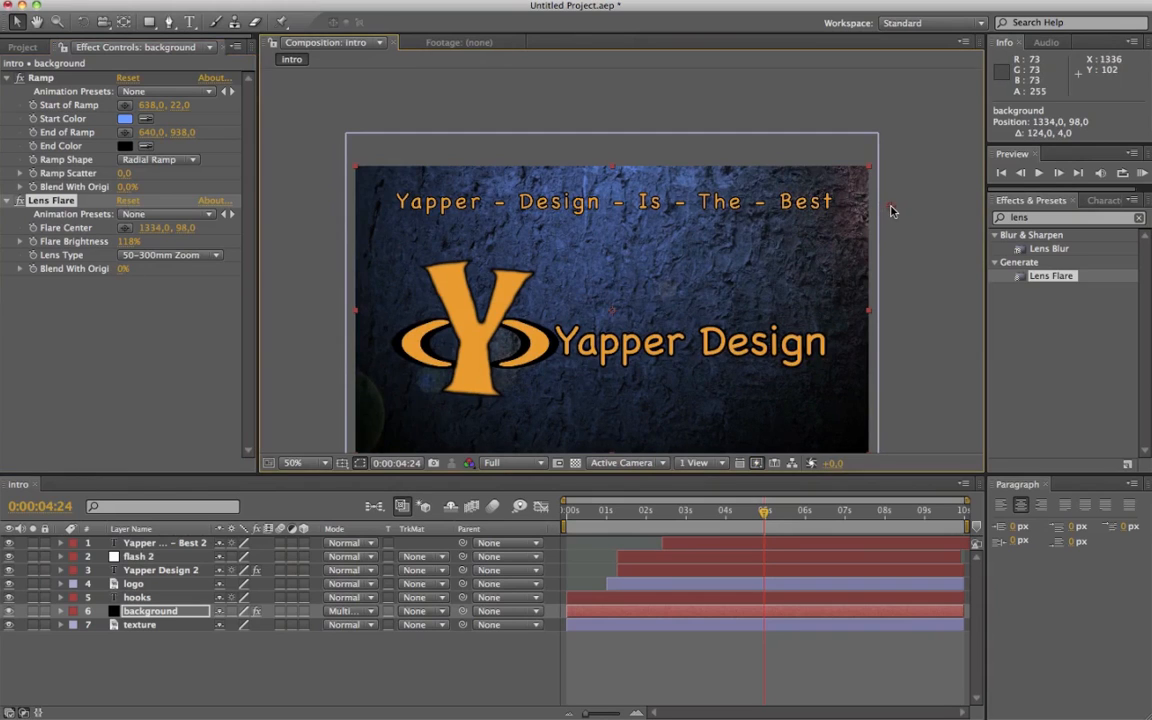
At 0:00:02:10, keyframe the background's Flare Center and Flare Brightness, with the brightness set to 0%
{"action": "left_click", "coordinate": [663, 520]}
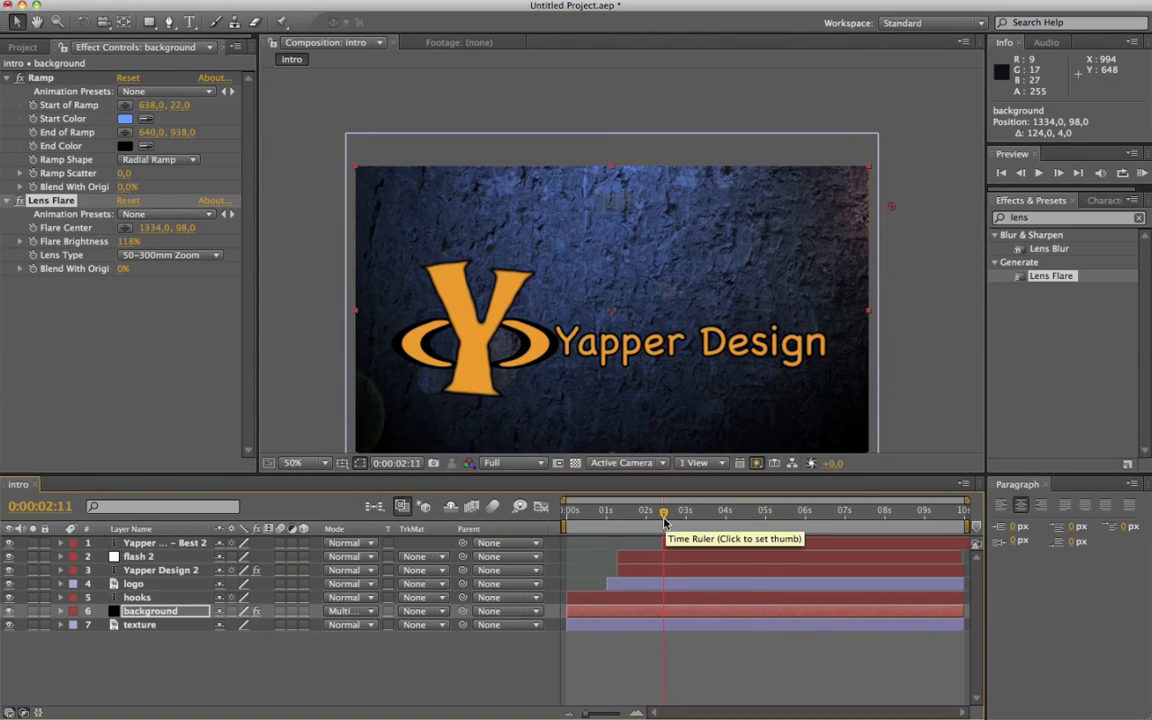
{"action": "mouse_move", "coordinate": [663, 520]}
{"action": "left_mouse_down"}
{"action": "mouse_move", "coordinate": [689, 520]}
{"action": "mouse_move", "coordinate": [663, 522]}
{"action": "left_mouse_up"}
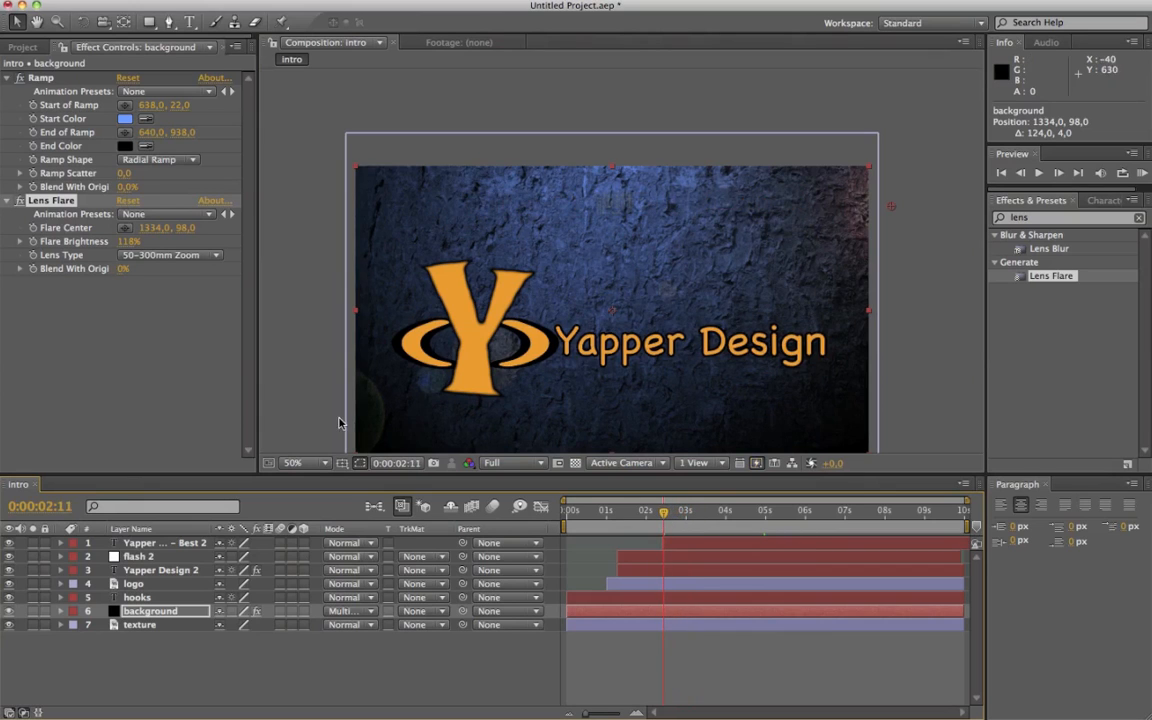
{"action": "left_click", "coordinate": [661, 517]}
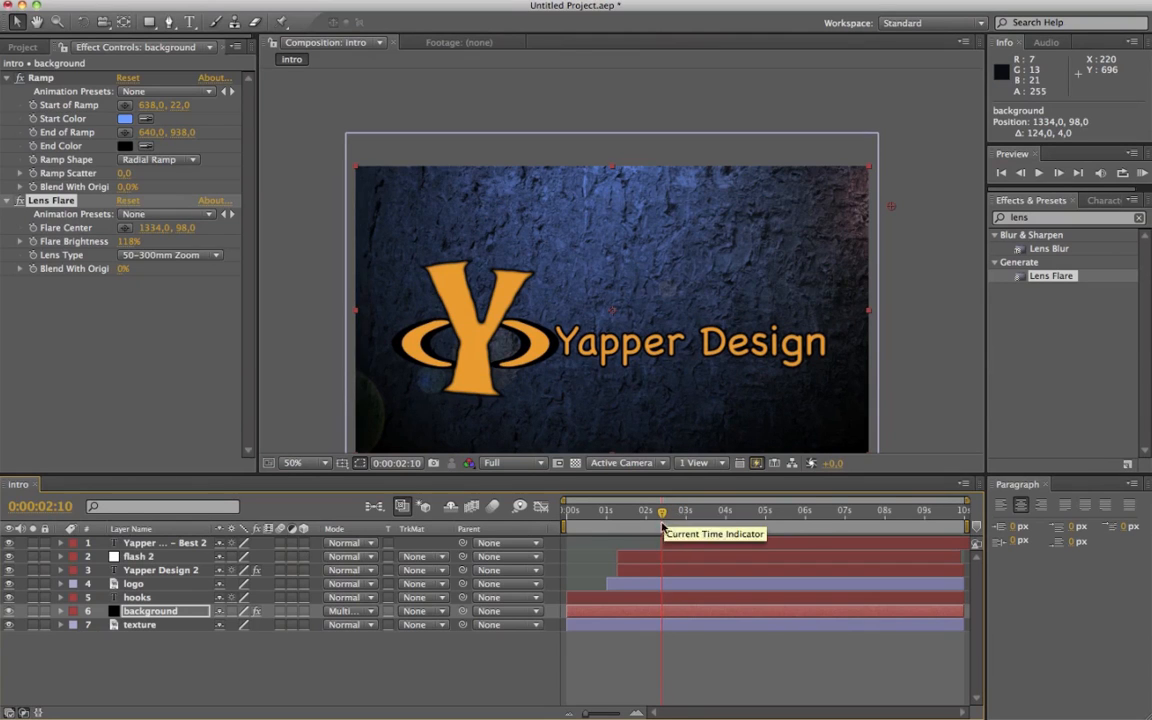
{"action": "left_click", "coordinate": [145, 543]}
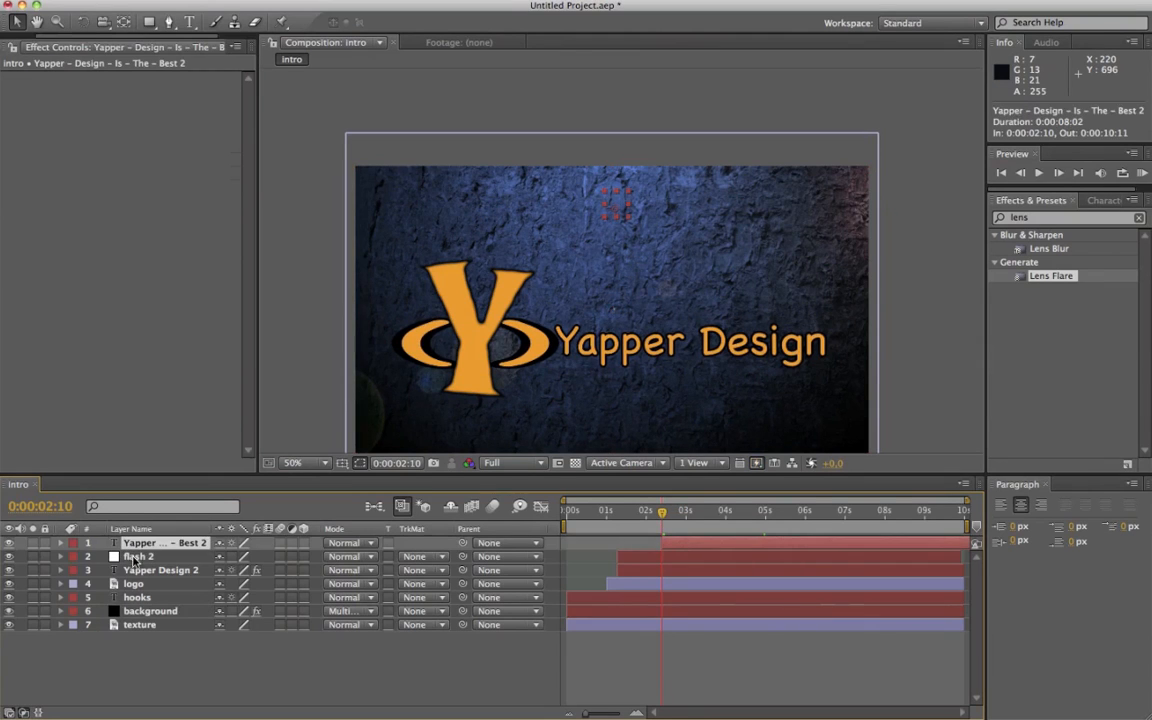
{"action": "left_click", "coordinate": [145, 611]}
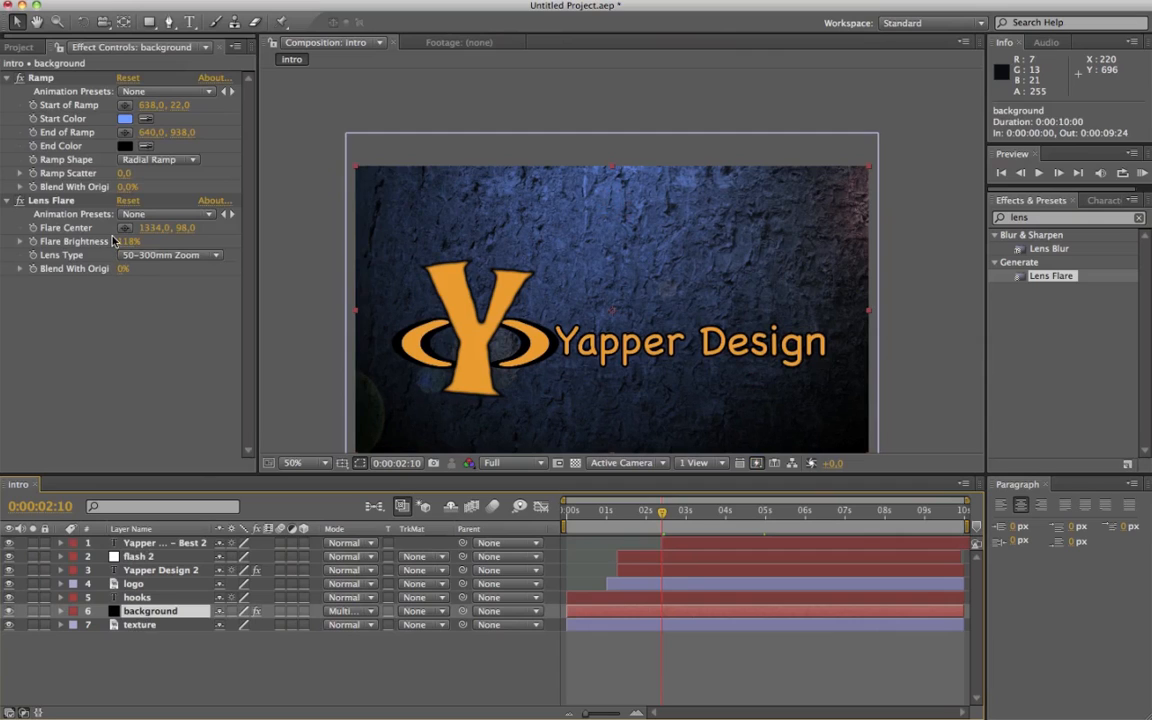
{"action": "left_click", "coordinate": [33, 241]}
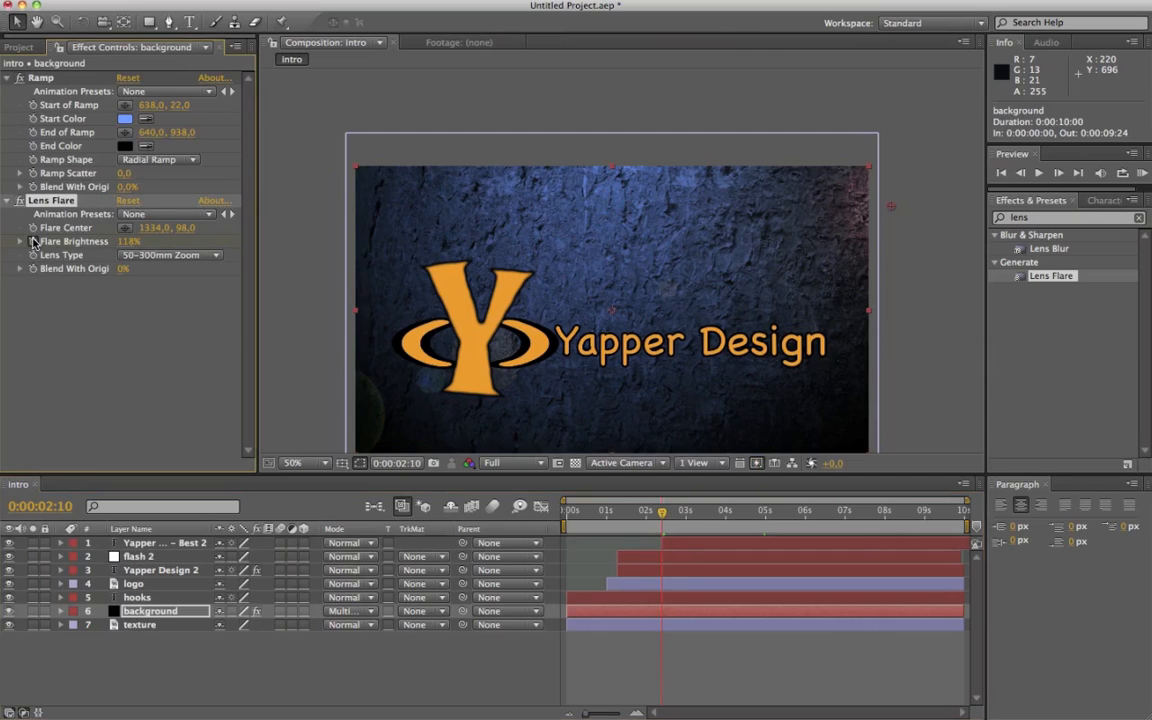
{"action": "left_click", "coordinate": [33, 227]}
{"action": "left_click", "coordinate": [128, 241]}
{"action": "type", "text": "0"}
{"action": "key", "text": "Return"}
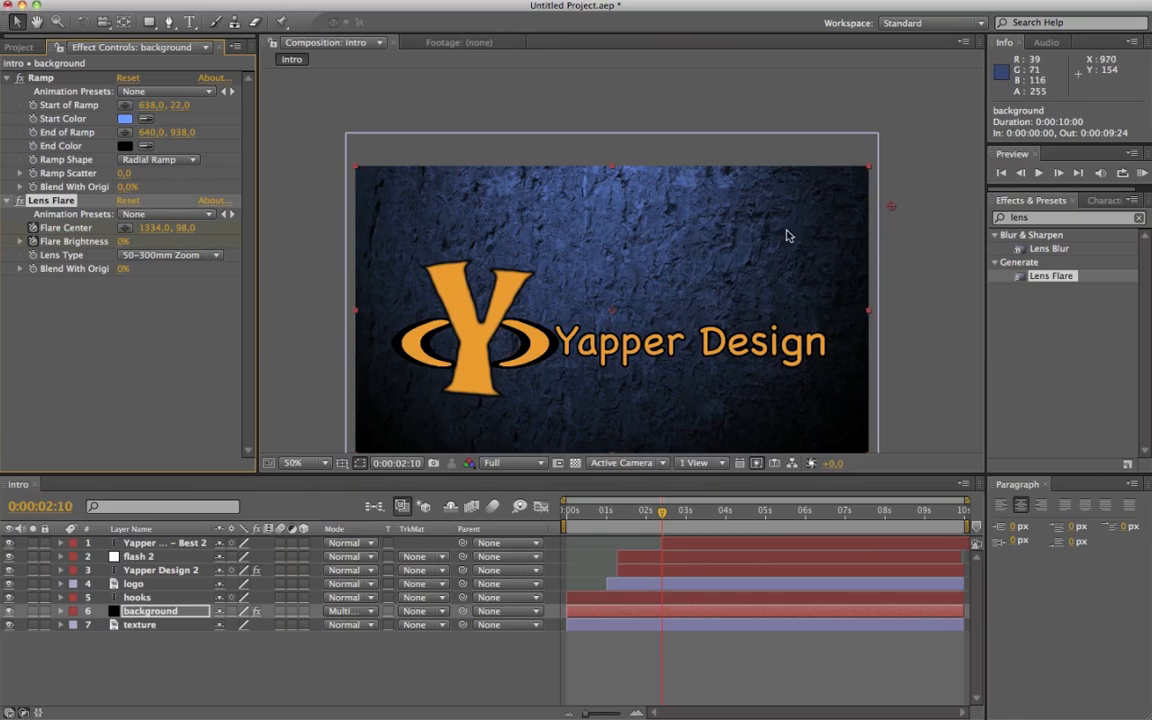
At 0:00:02:13, set the Lens Flare's Flare Brightness to 110%
{"action": "left_click", "coordinate": [1059, 174]}
{"action": "left_click", "coordinate": [1059, 174]}
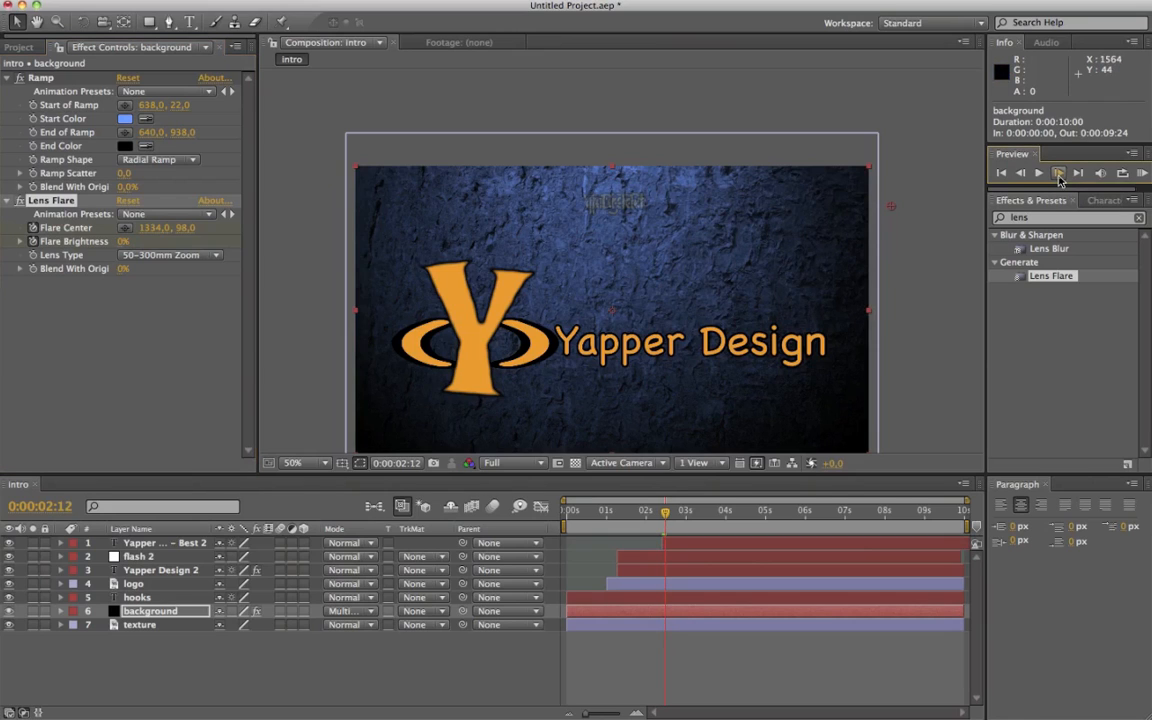
{"action": "left_click", "coordinate": [1059, 174]}
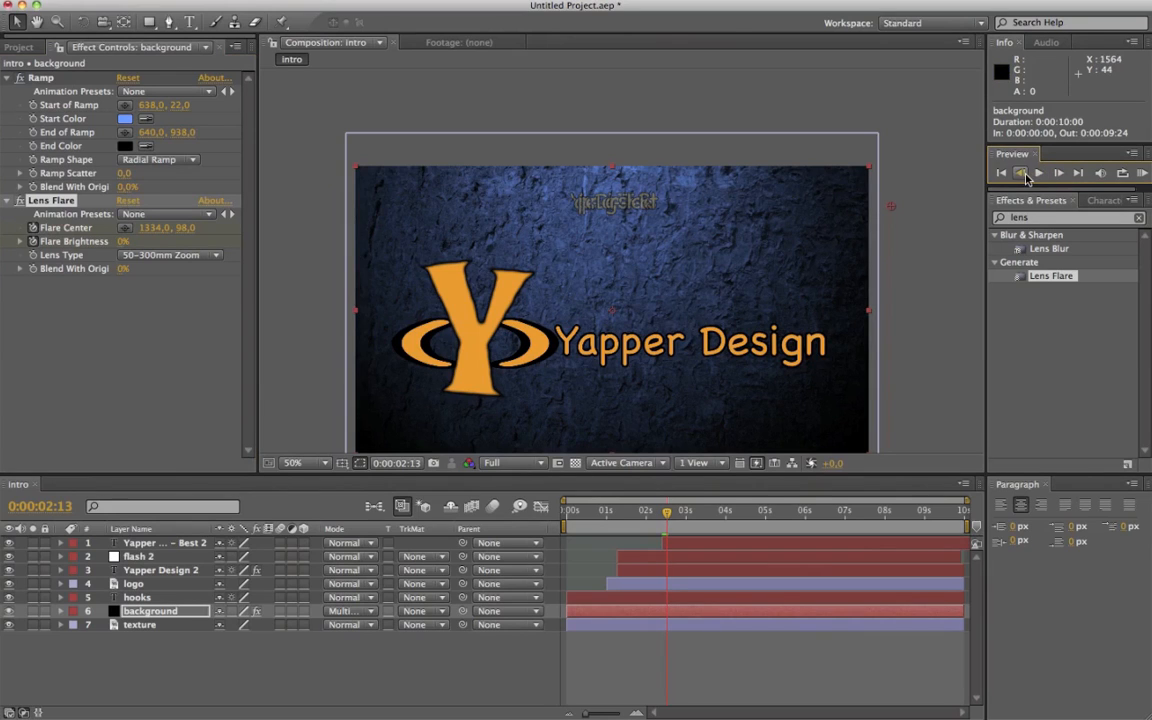
{"action": "left_click", "coordinate": [1022, 174]}
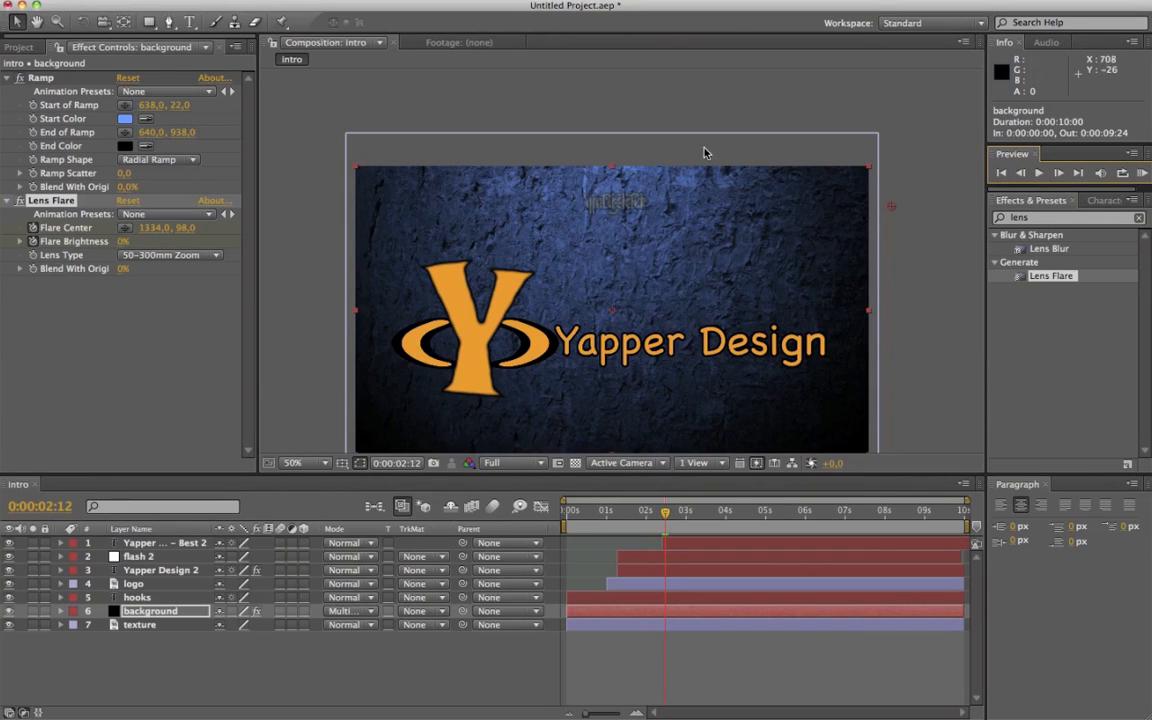
{"action": "left_click", "coordinate": [1058, 174]}
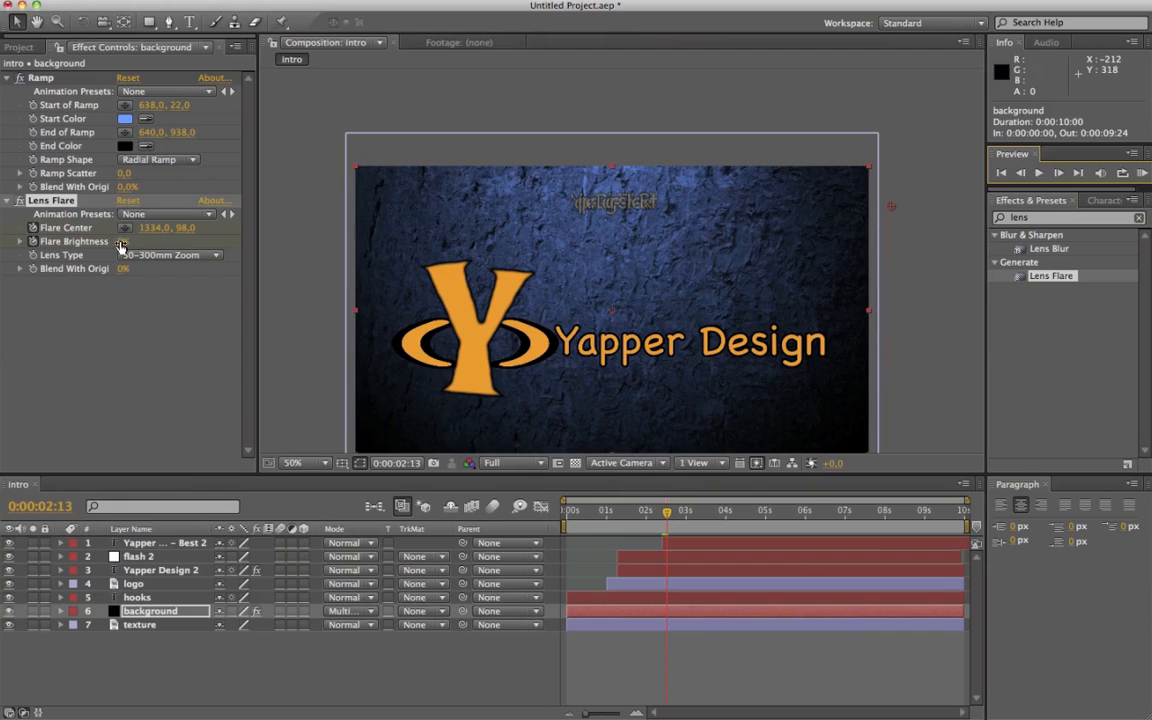
{"action": "left_click", "coordinate": [124, 241]}
{"action": "type", "text": "110"}
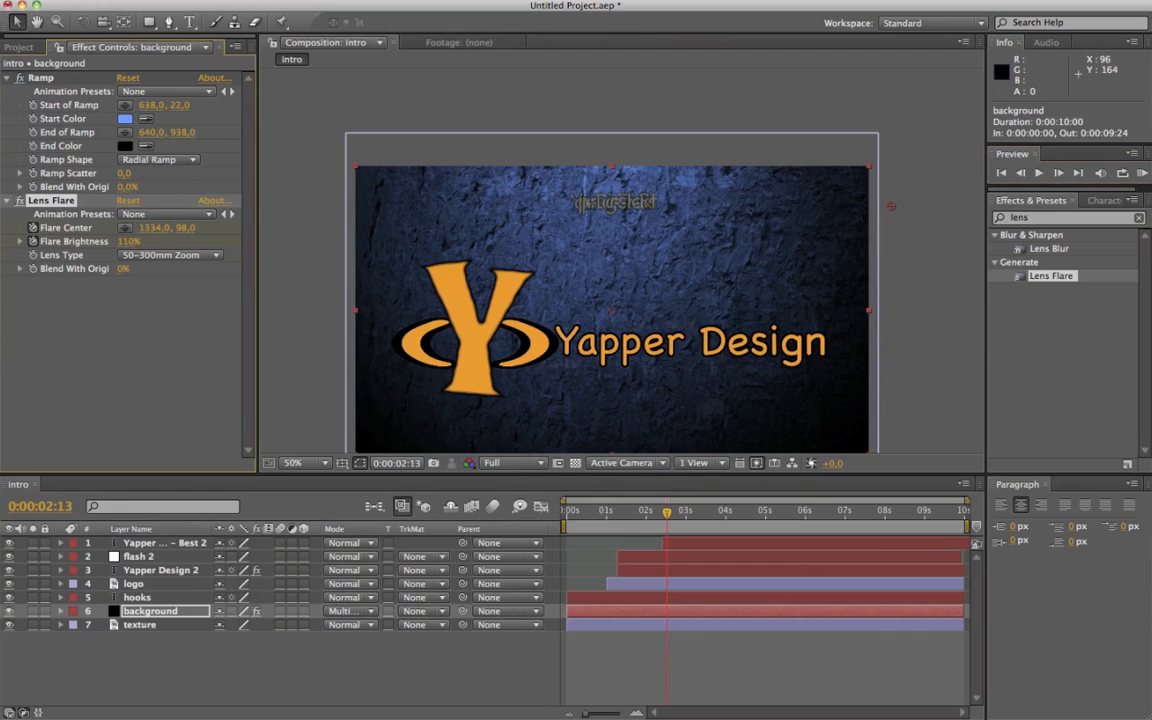
{"action": "key", "text": "Return"}
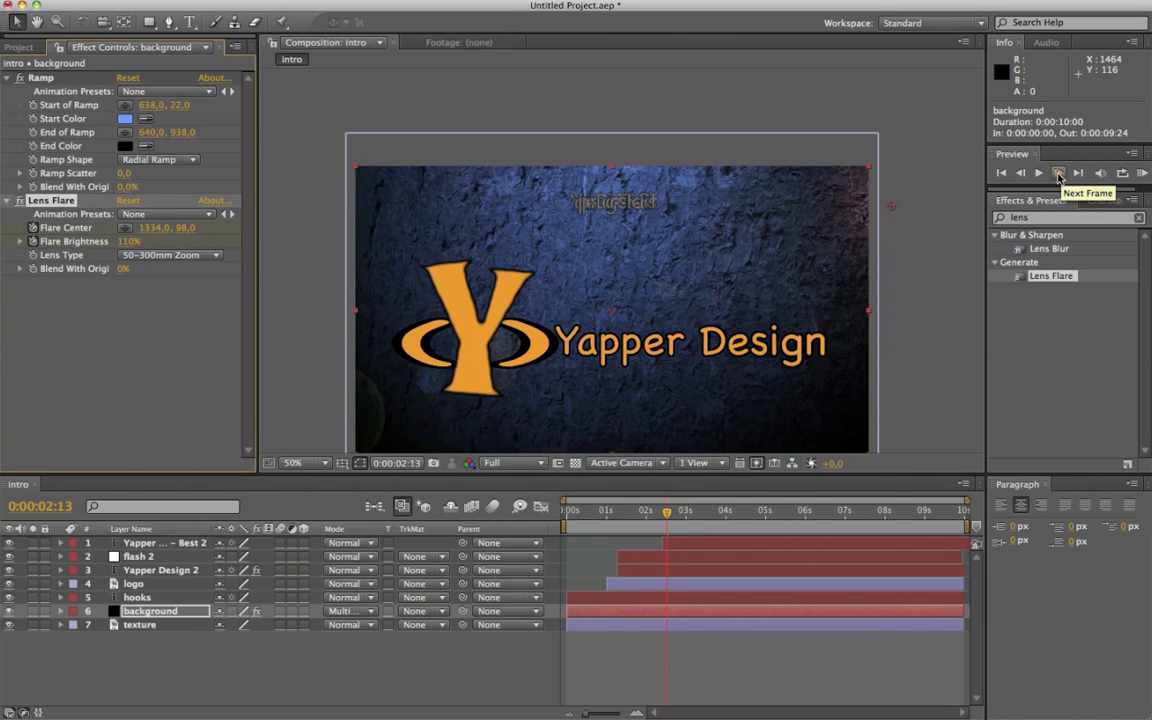
At 0:00:02:24, move the Flare Center across to just outside the frame's left edge, about -60, 96
{"action": "left_click", "coordinate": [1059, 174]}
{"action": "left_click", "coordinate": [1059, 174]}
{"action": "left_click", "coordinate": [1059, 174]}
{"action": "left_click", "coordinate": [1059, 174]}
{"action": "left_click", "coordinate": [1059, 174]}
{"action": "left_click", "coordinate": [1059, 174]}
{"action": "left_click", "coordinate": [1059, 174]}
{"action": "left_click", "coordinate": [1059, 174]}
{"action": "left_click", "coordinate": [1059, 174]}
{"action": "left_click", "coordinate": [1059, 174]}
{"action": "left_click", "coordinate": [1059, 174]}
{"action": "left_click", "coordinate": [1059, 174]}
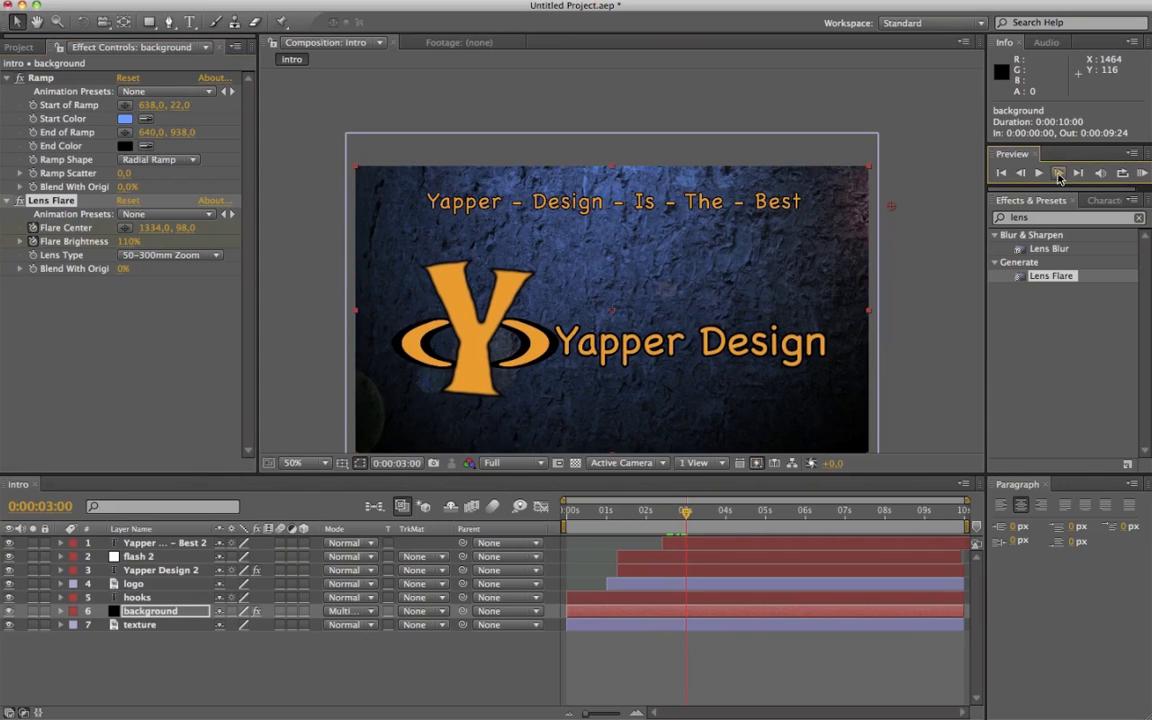
{"action": "left_click", "coordinate": [1021, 174]}
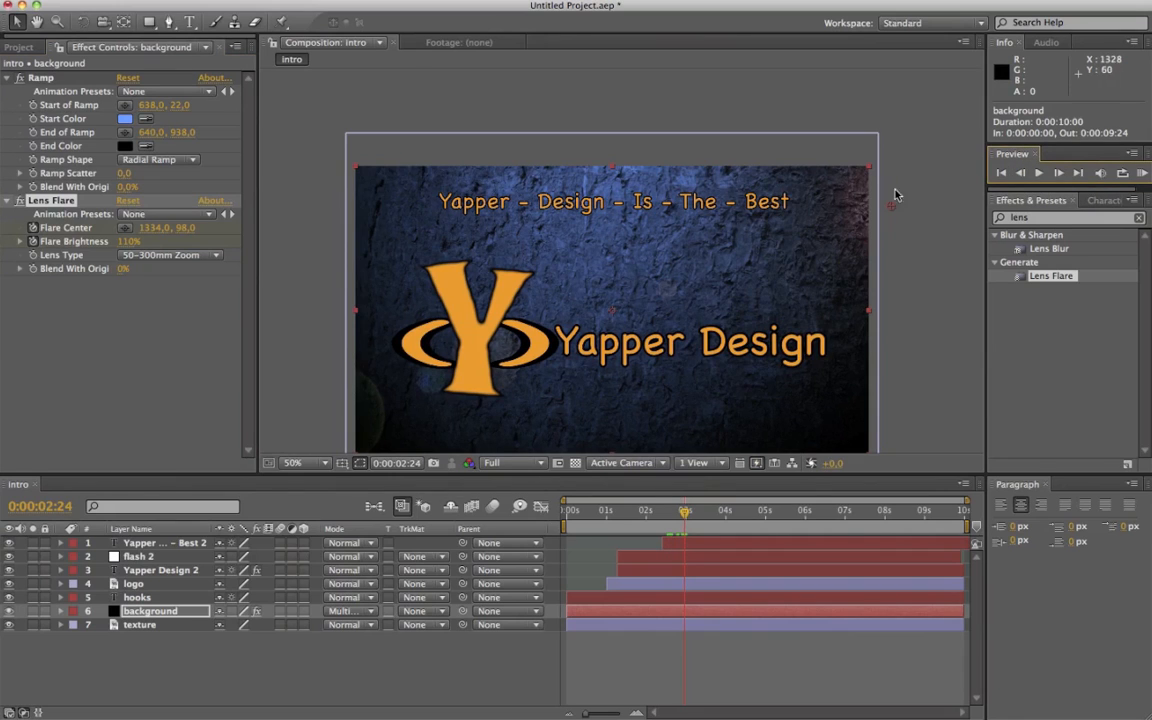
{"action": "left_click", "coordinate": [888, 205]}
{"action": "left_click_drag", "start_coordinate": [886, 208], "coordinate": [331, 207]}
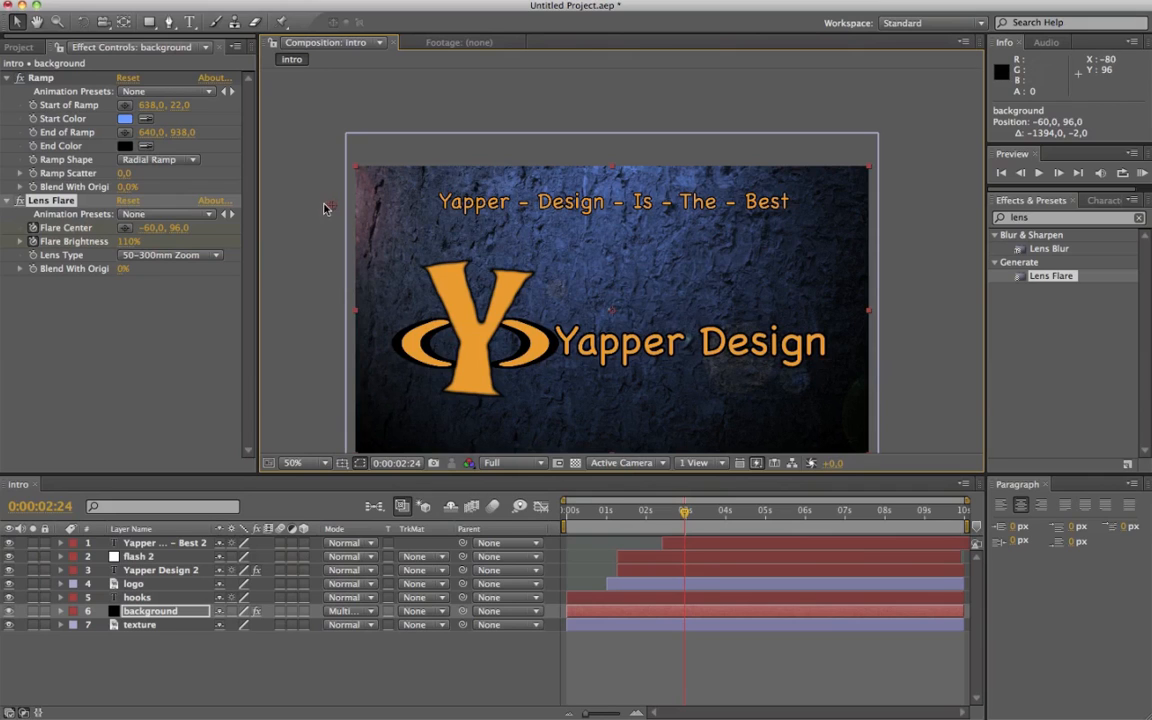
Set the Lens Flare's Flare Brightness to 0% at 0:00:02:24
{"action": "left_click", "coordinate": [124, 243]}
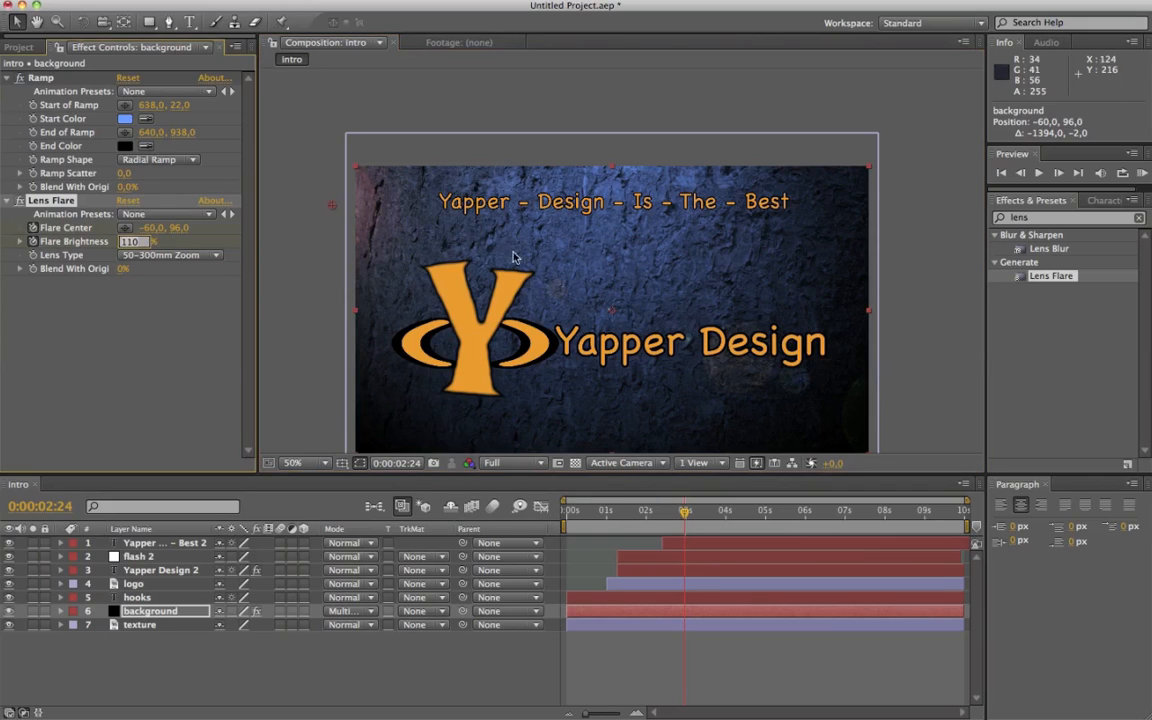
{"action": "type", "text": "0"}
{"action": "key", "text": "Return"}
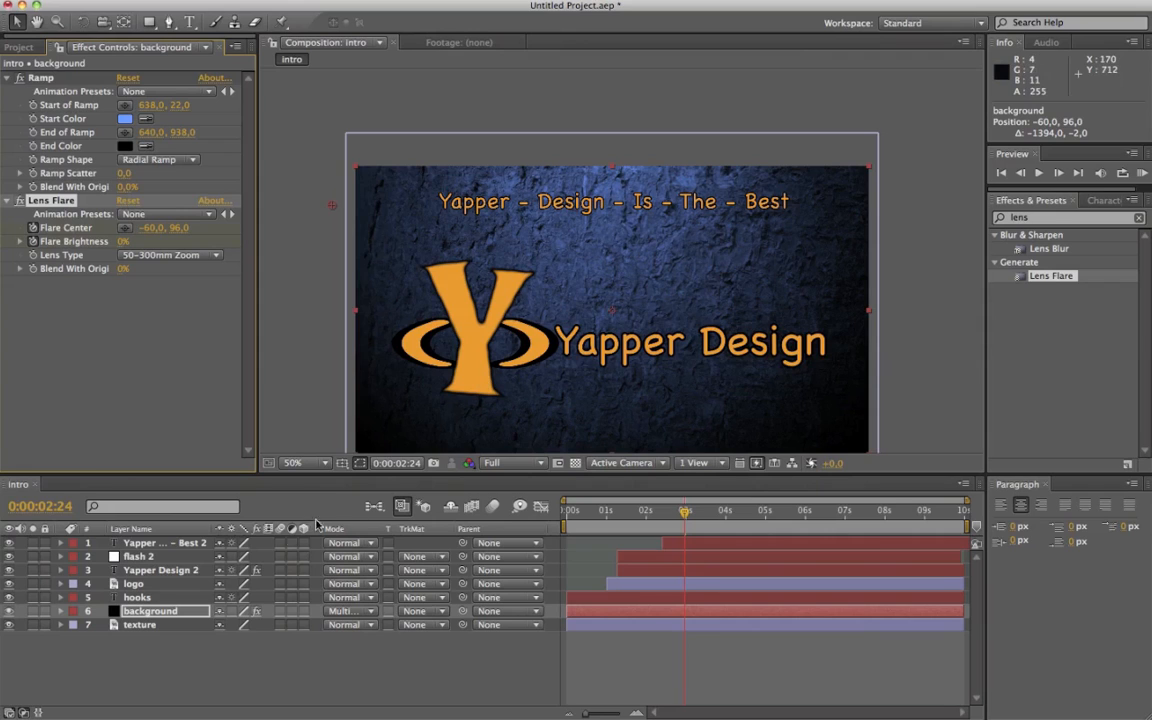
Reveal the background's Lens Flare keyframes in the timeline and set Flare Brightness to 110% at 0:00:02:22
{"action": "left_click", "coordinate": [62, 611]}
{"action": "left_click", "coordinate": [72, 634]}
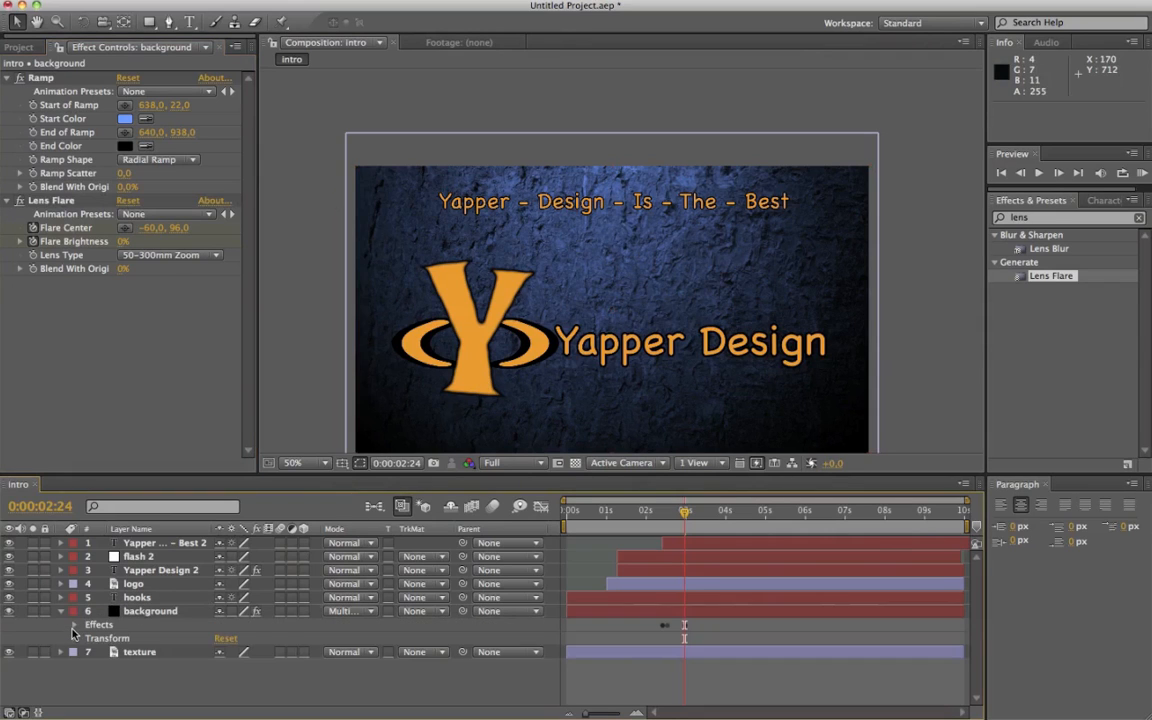
{"action": "left_click", "coordinate": [74, 625]}
{"action": "left_click", "coordinate": [88, 652]}
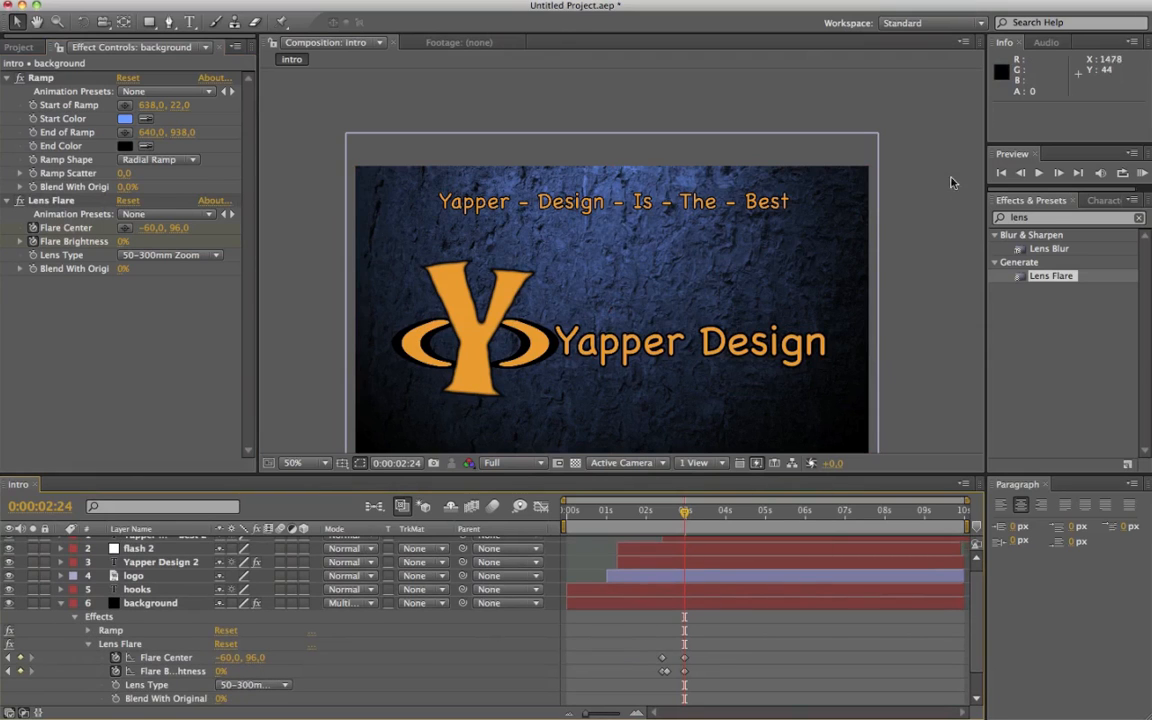
{"action": "left_click", "coordinate": [1020, 173]}
{"action": "left_click", "coordinate": [1020, 173]}
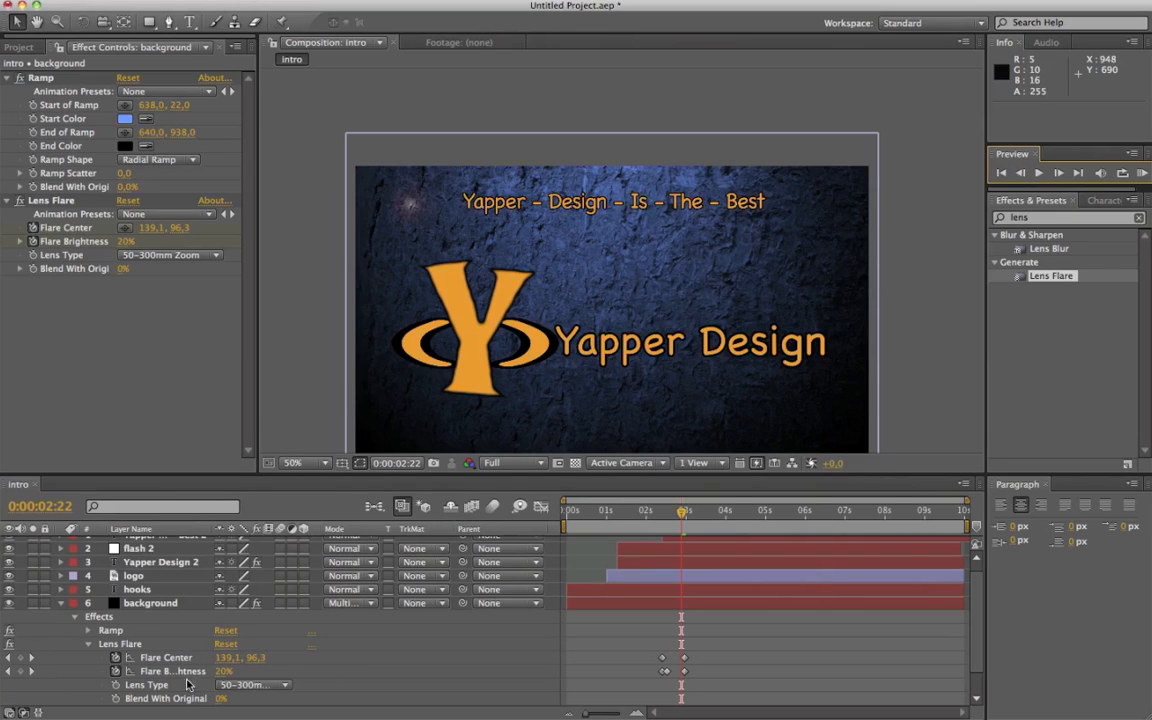
{"action": "left_click", "coordinate": [222, 672]}
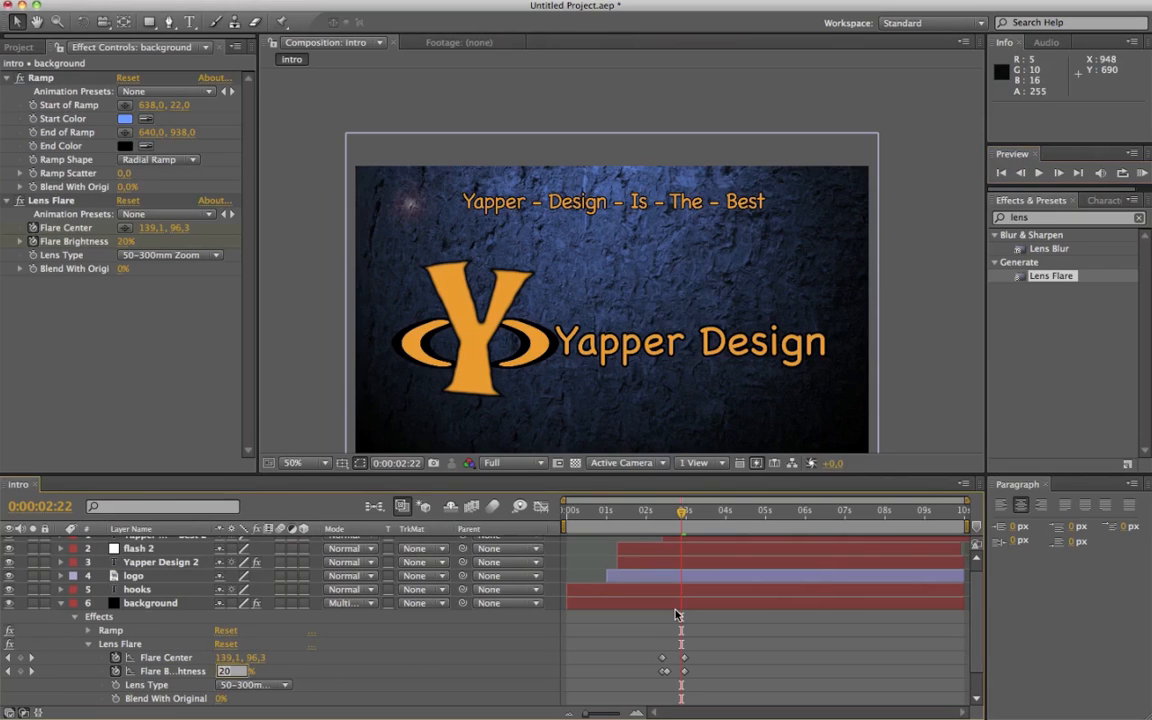
{"action": "key", "text": "Return"}
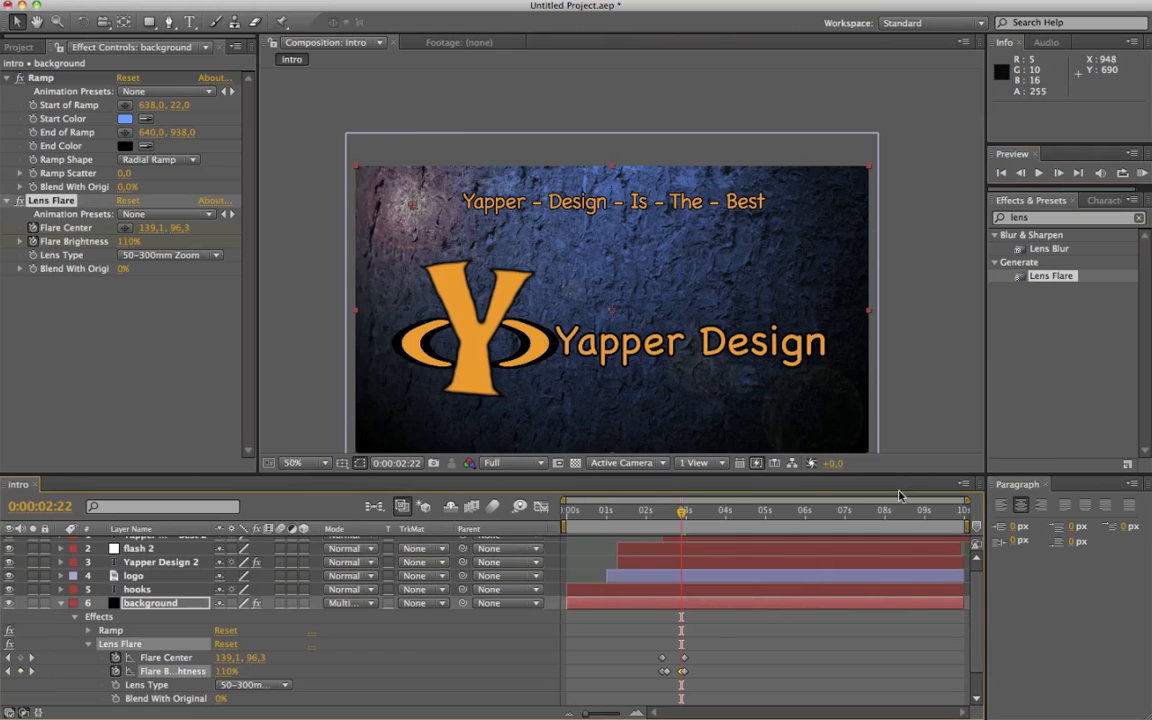
Scrub through the flare's exit between 0:00:02:22 and 0:00:02:24, and collapse the background layer's properties
{"action": "mouse_move", "coordinate": [671, 516]}
{"action": "left_mouse_down"}
{"action": "mouse_move", "coordinate": [632, 516]}
{"action": "mouse_move", "coordinate": [685, 524]}
{"action": "left_mouse_up"}
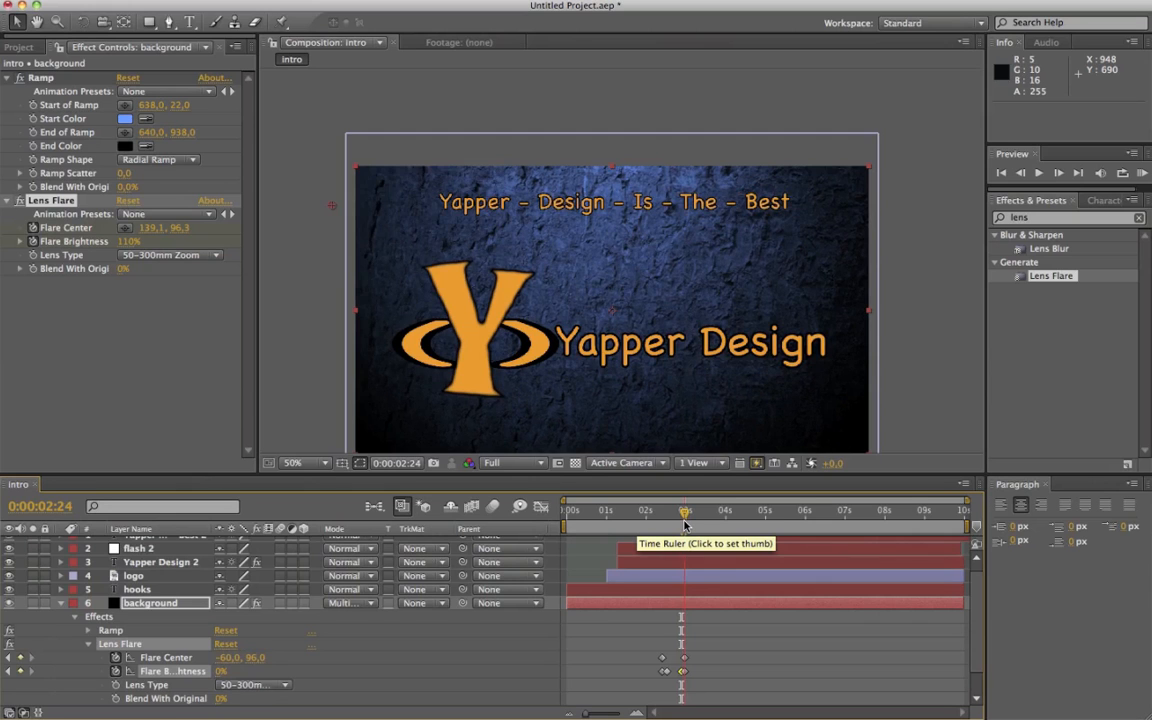
{"action": "left_click", "coordinate": [648, 531]}
{"action": "left_click_drag", "start_coordinate": [658, 531], "coordinate": [683, 533]}
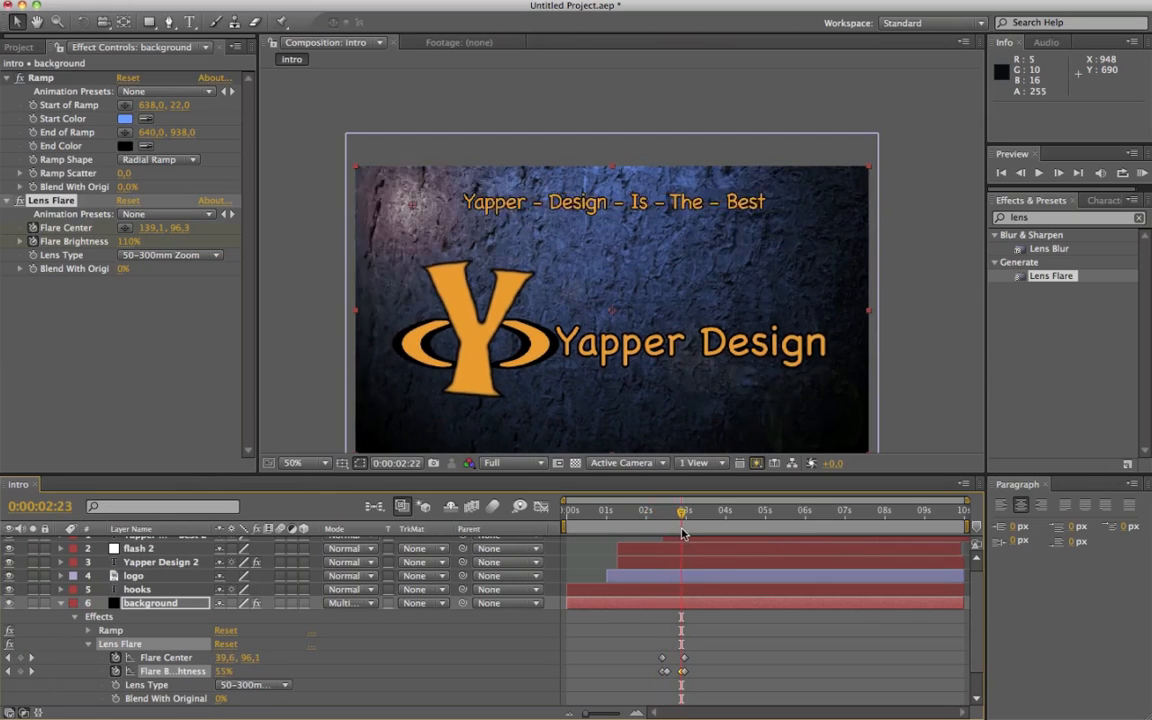
{"action": "left_click", "coordinate": [61, 604]}
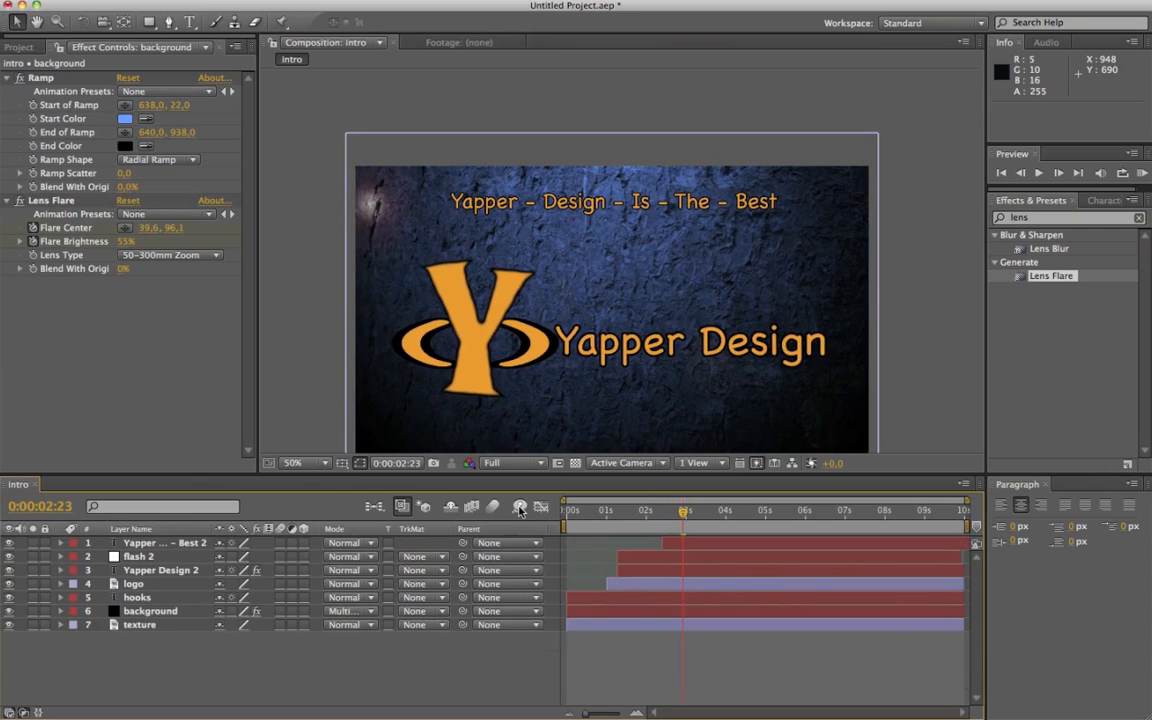
Play the intro from 0:00:00:00 to review the flare sweep, and scrub around the flare's end near 0:00:02:24
{"action": "left_click_drag", "start_coordinate": [646, 512], "coordinate": [568, 512]}
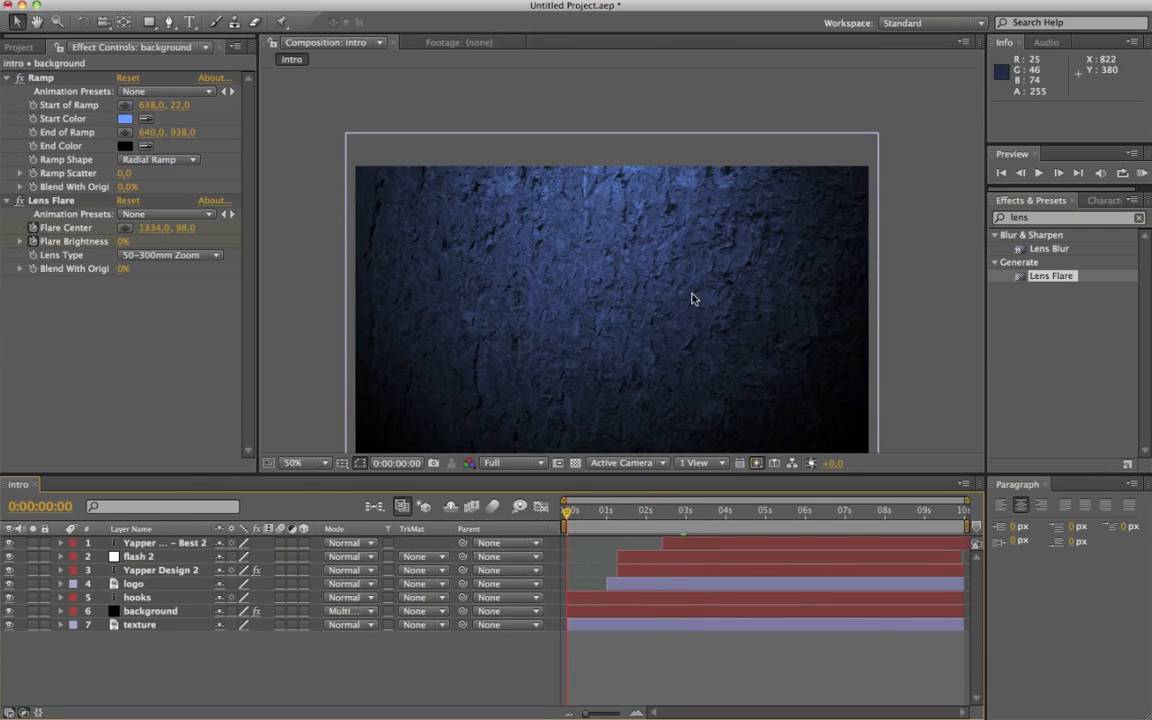
{"action": "left_click_drag", "start_coordinate": [668, 316], "coordinate": [672, 268]}
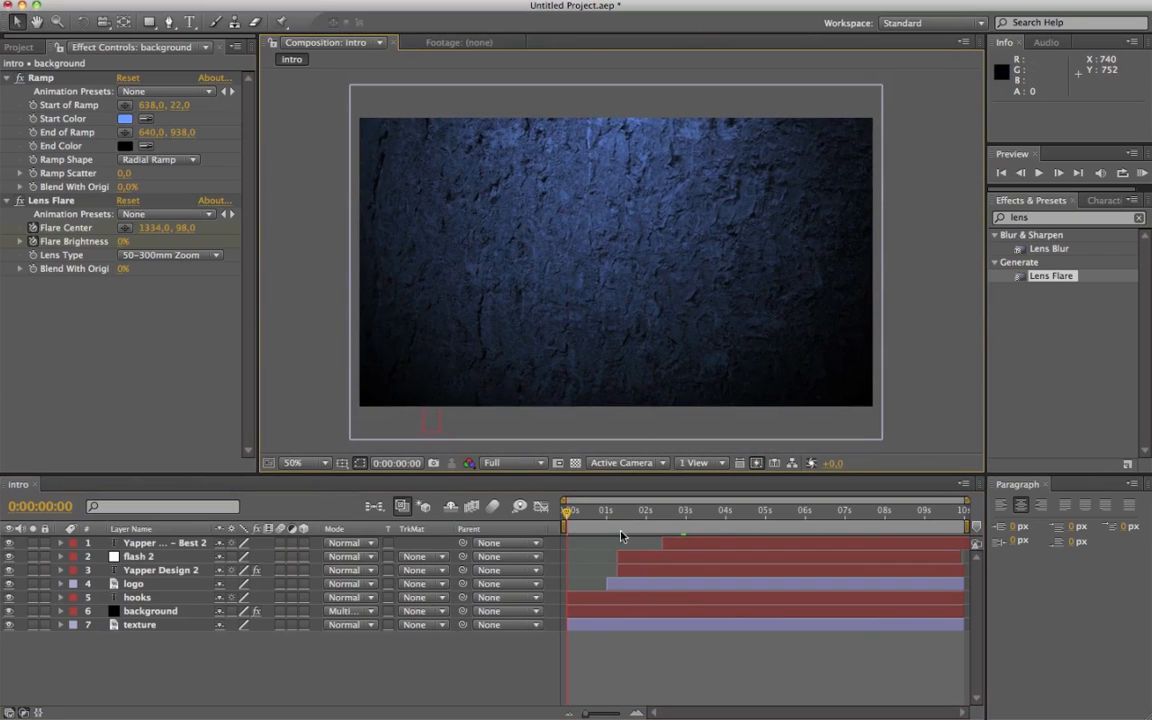
{"action": "key", "text": "space"}
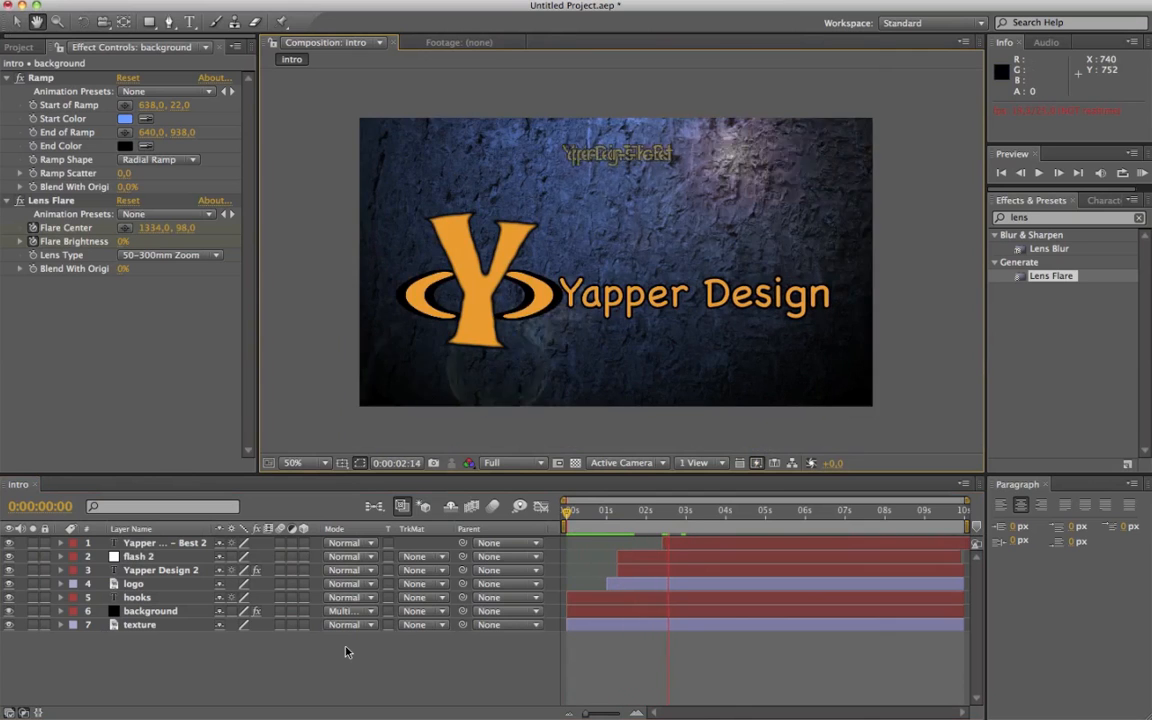
{"action": "left_click", "coordinate": [573, 513]}
{"action": "left_click", "coordinate": [566, 510]}
{"action": "key", "text": "space"}
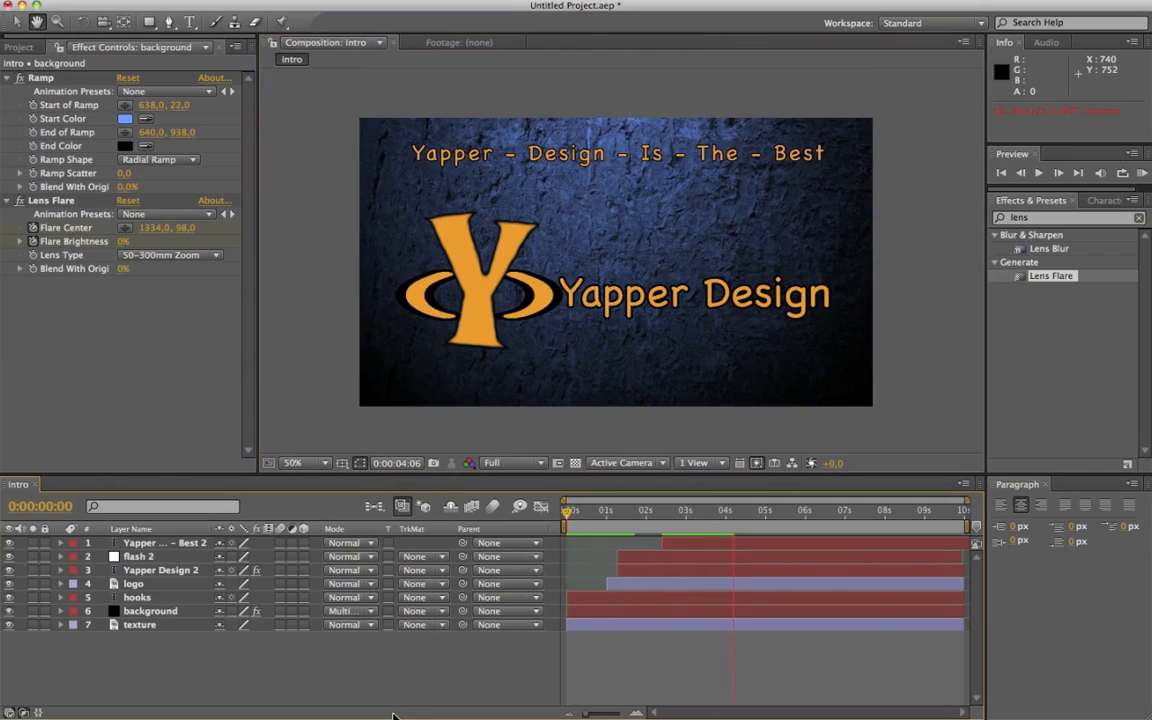
{"action": "key", "text": "space"}
{"action": "mouse_move", "coordinate": [687, 533]}
{"action": "left_mouse_down"}
{"action": "mouse_move", "coordinate": [661, 528]}
{"action": "mouse_move", "coordinate": [679, 530]}
{"action": "left_mouse_up"}
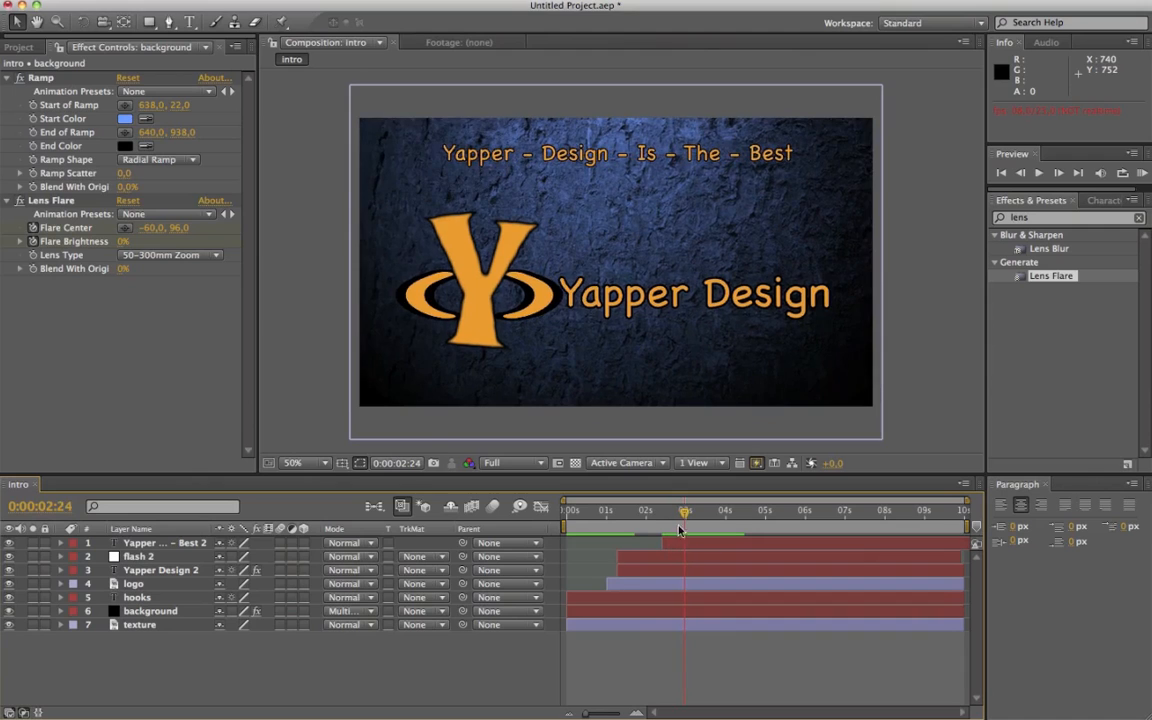